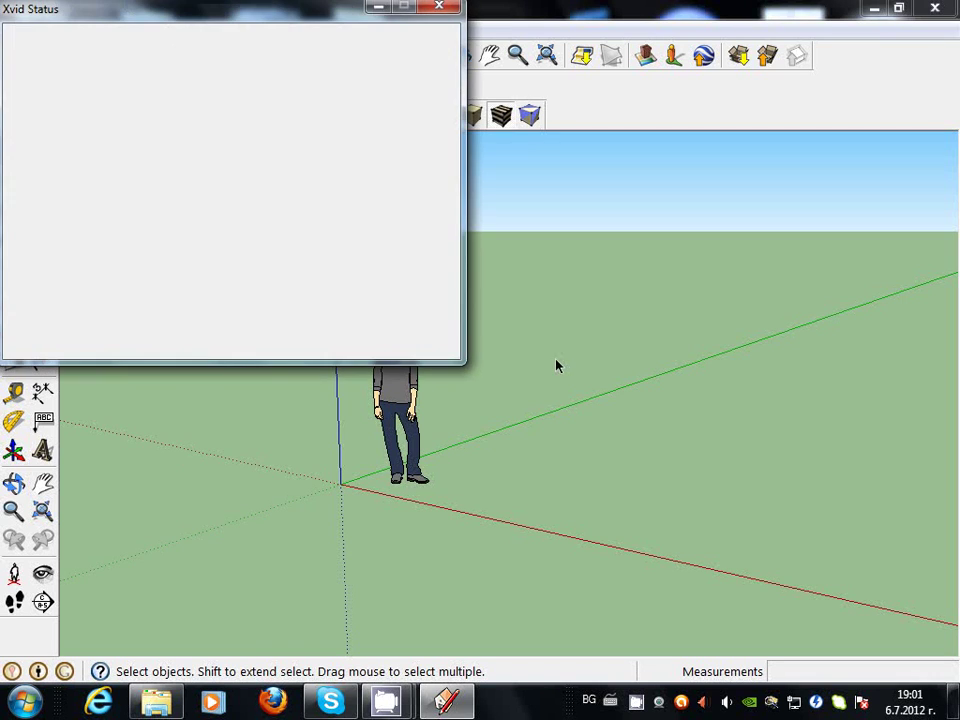
Delete the default person figure and draw a ground rectangle starting at the origin
left_click(420, 383)
key("Delete")
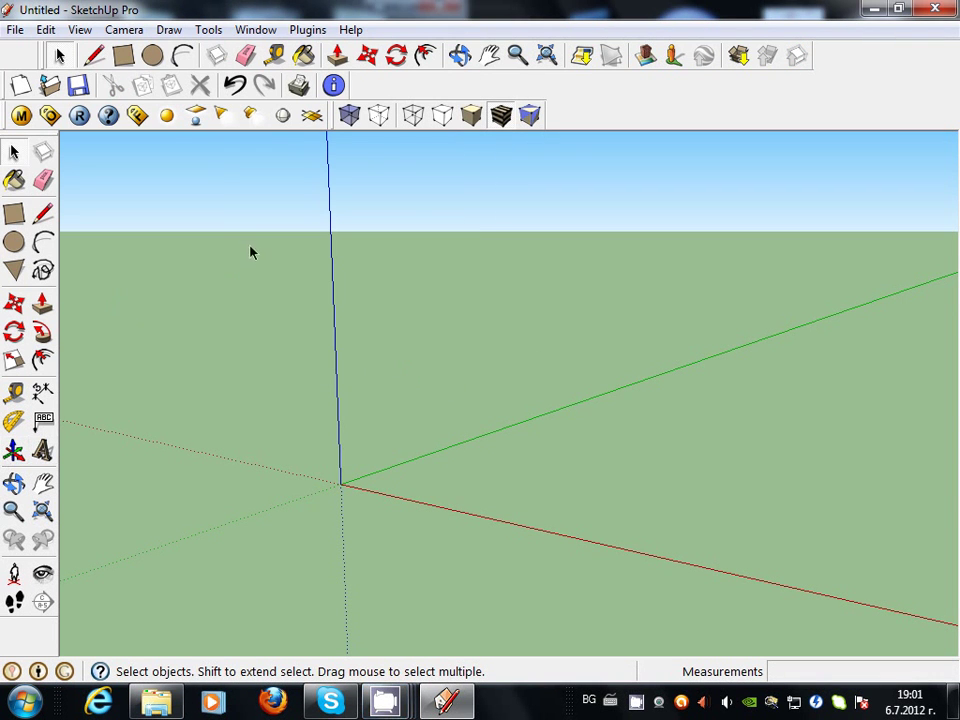
left_click(123, 56)
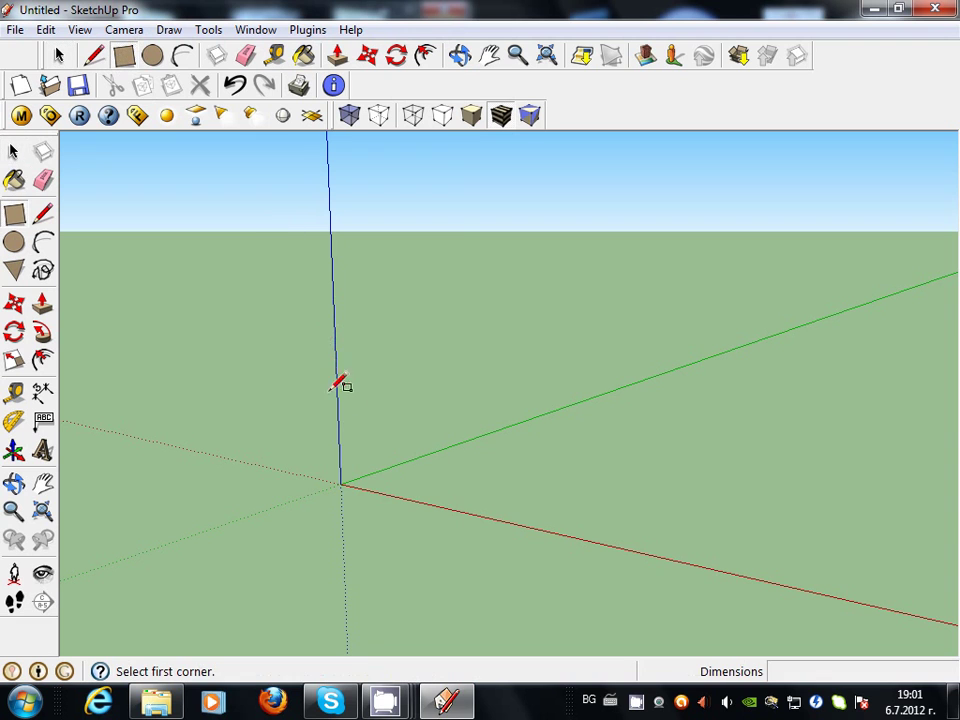
left_click(341, 483)
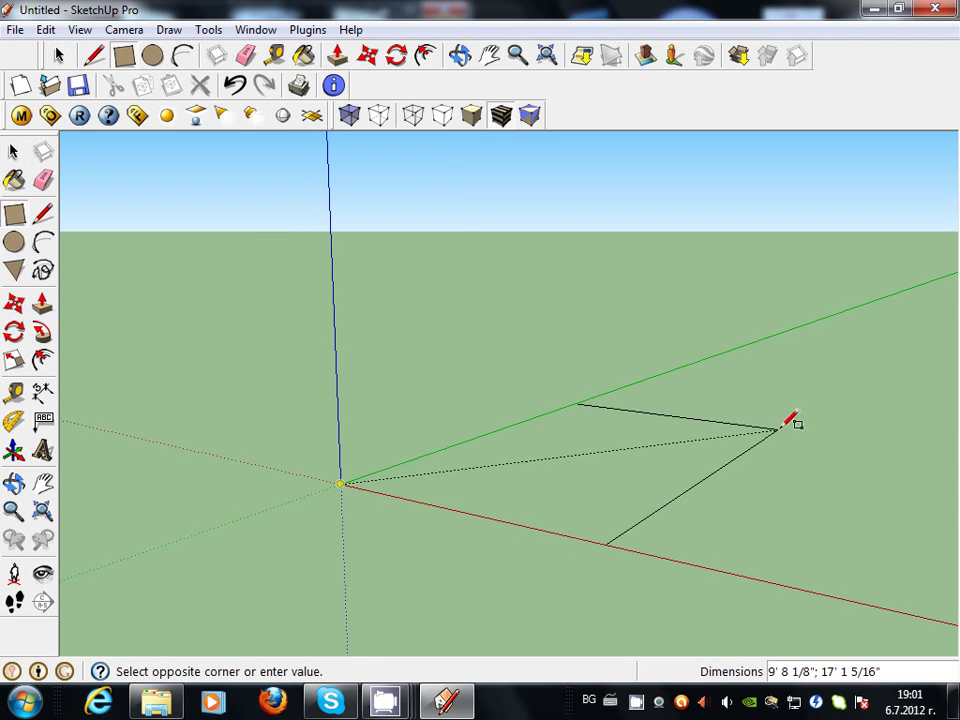
left_click(781, 430)
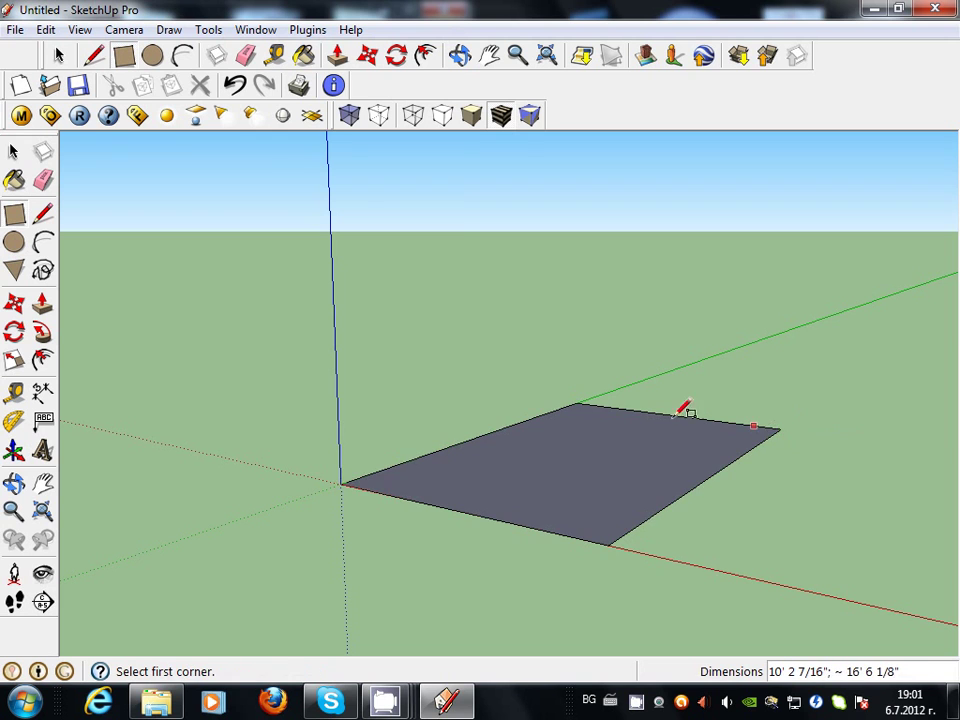
Turn on Parallel Projection and switch to the standard Top view
left_click(124, 29)
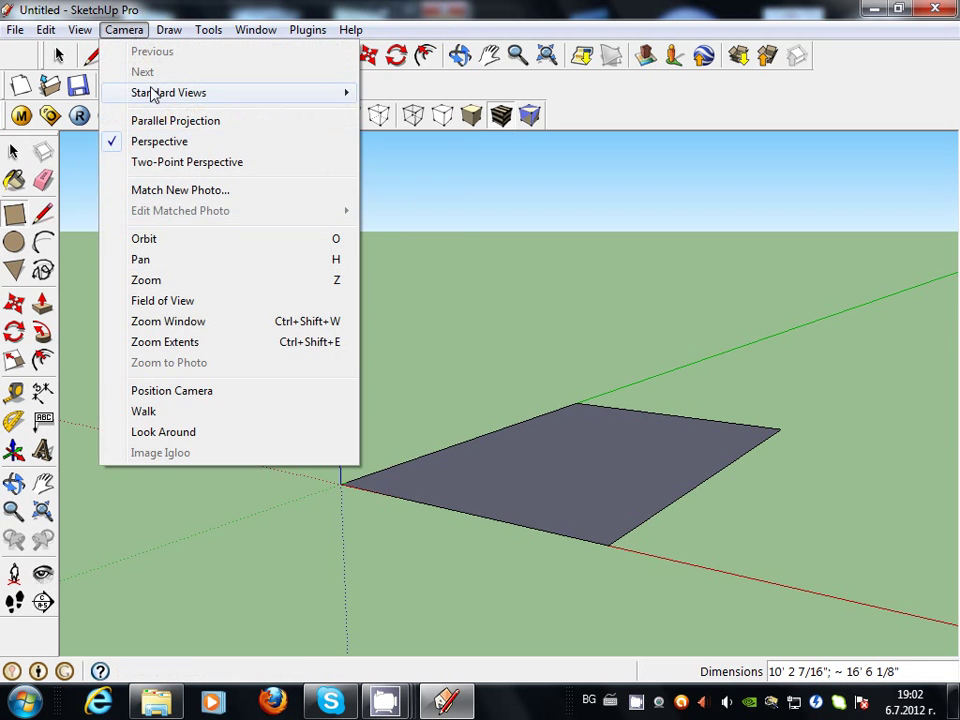
left_click(168, 121)
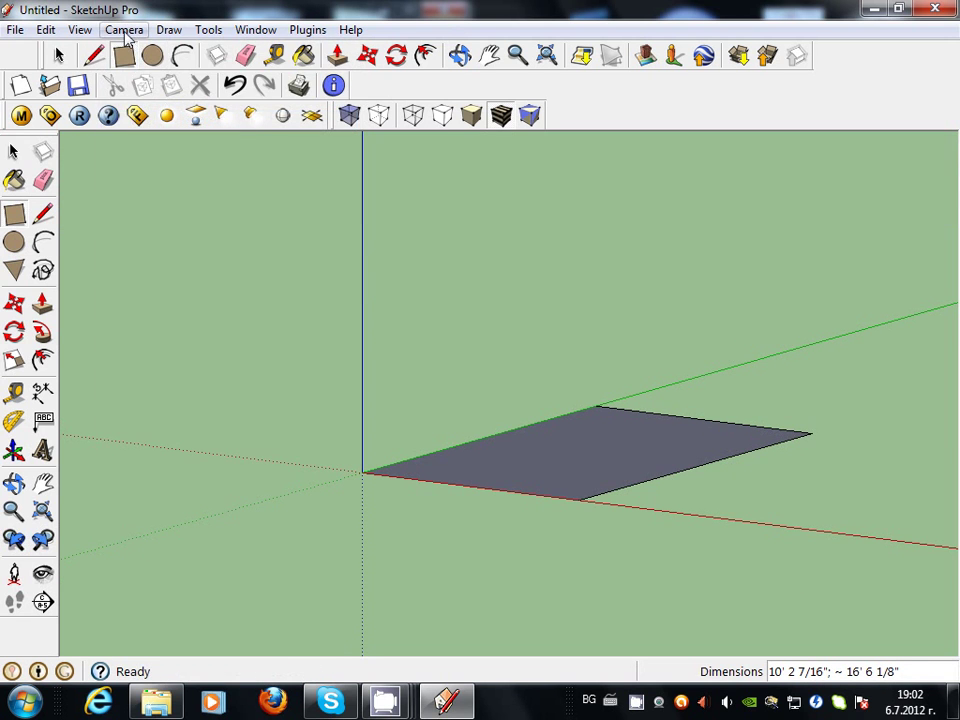
left_click(124, 29)
mouse_move(168, 92)
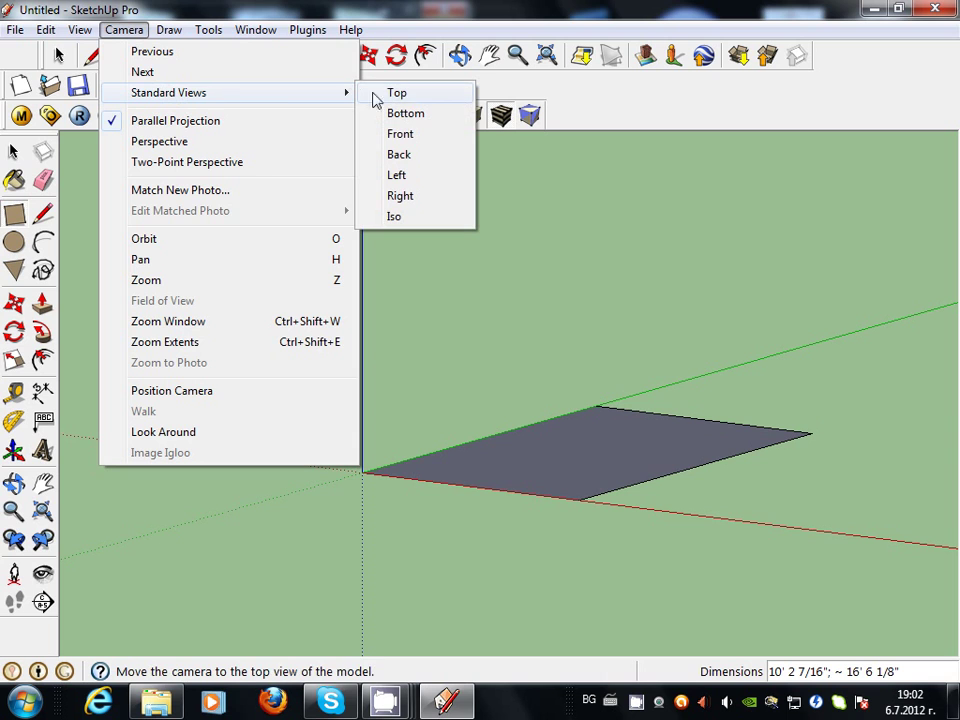
left_click(424, 96)
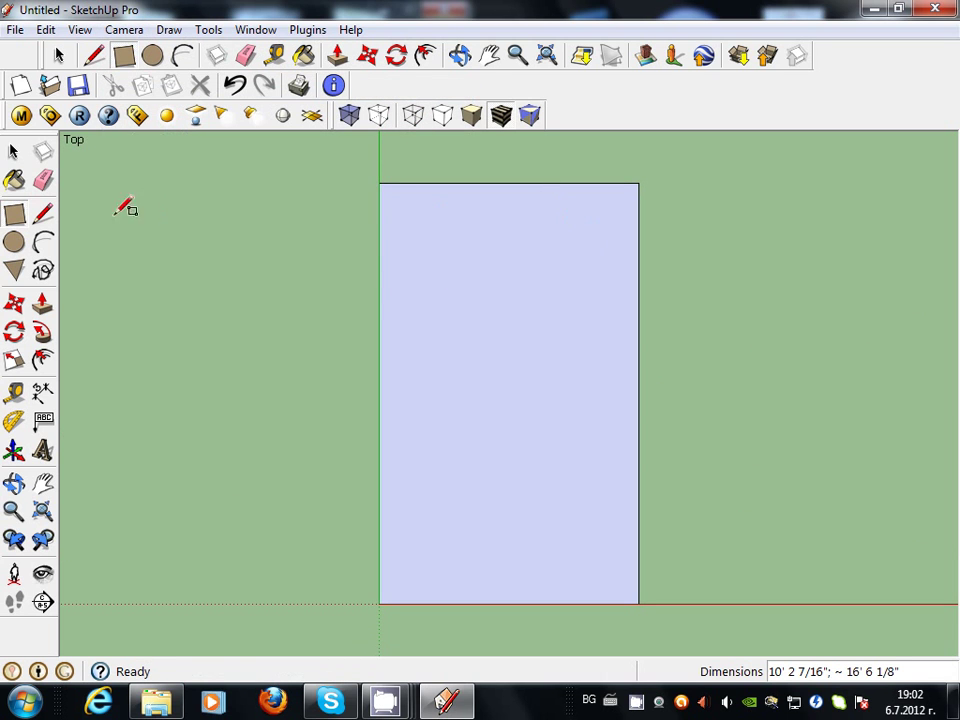
Draw a rectangular strip from the face's left edge to its right edge near the top
left_click(379, 216)
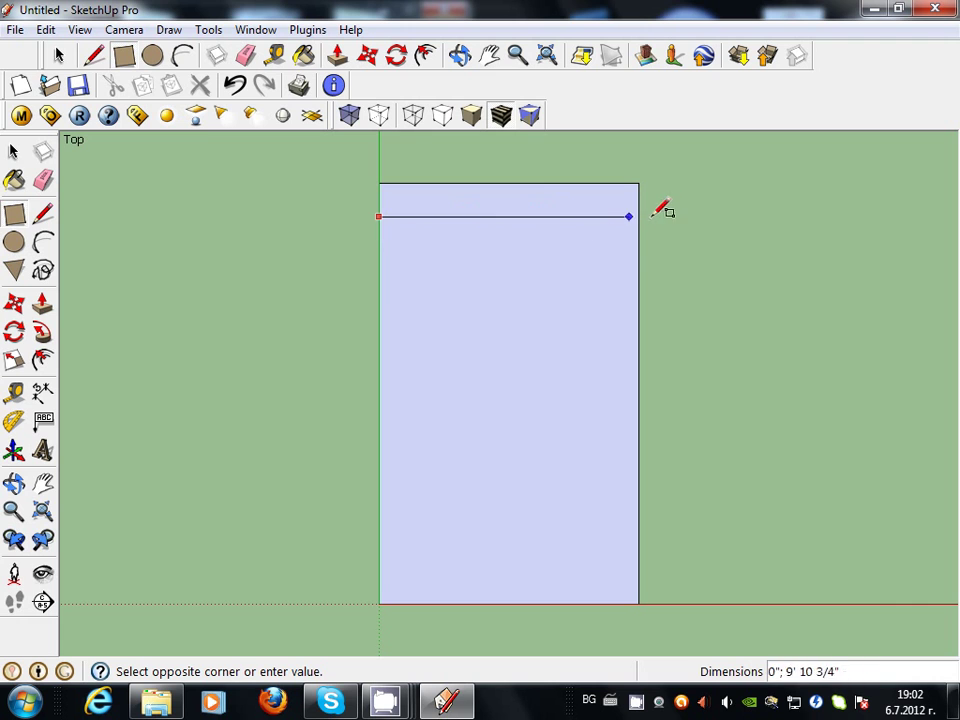
left_click(639, 293)
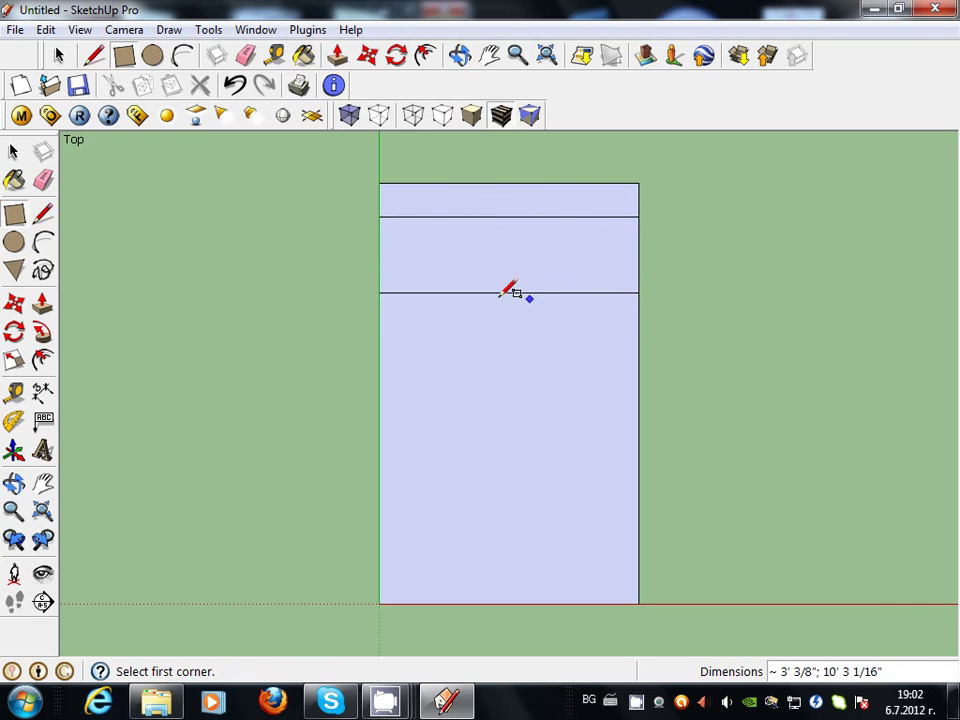
left_click(96, 57)
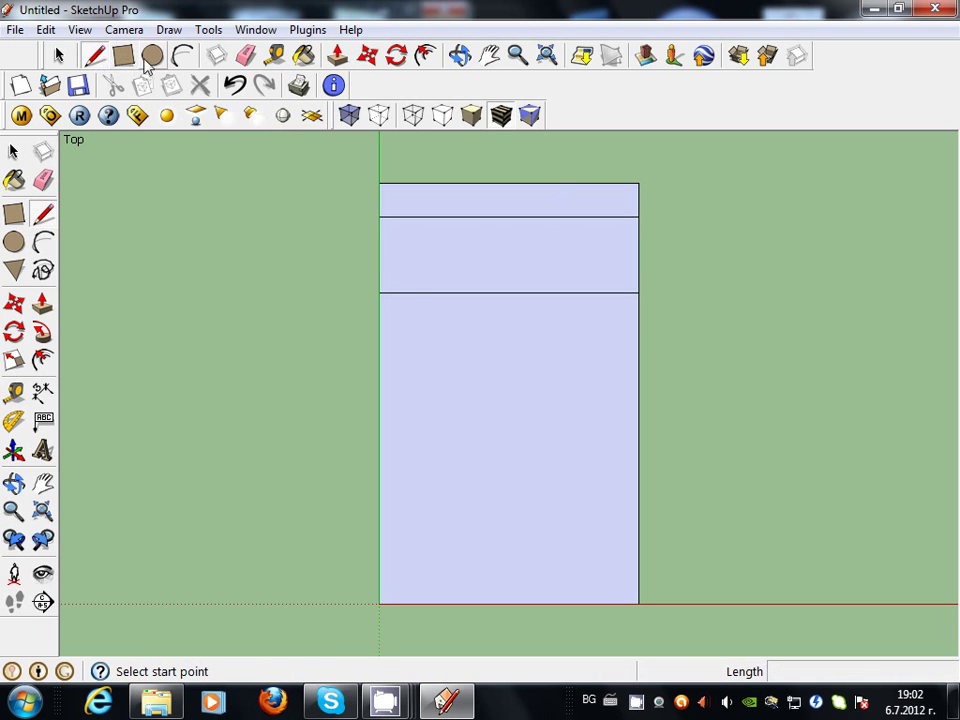
Start an arc across the face below the band, cancel it, and begin it again
left_click(182, 55)
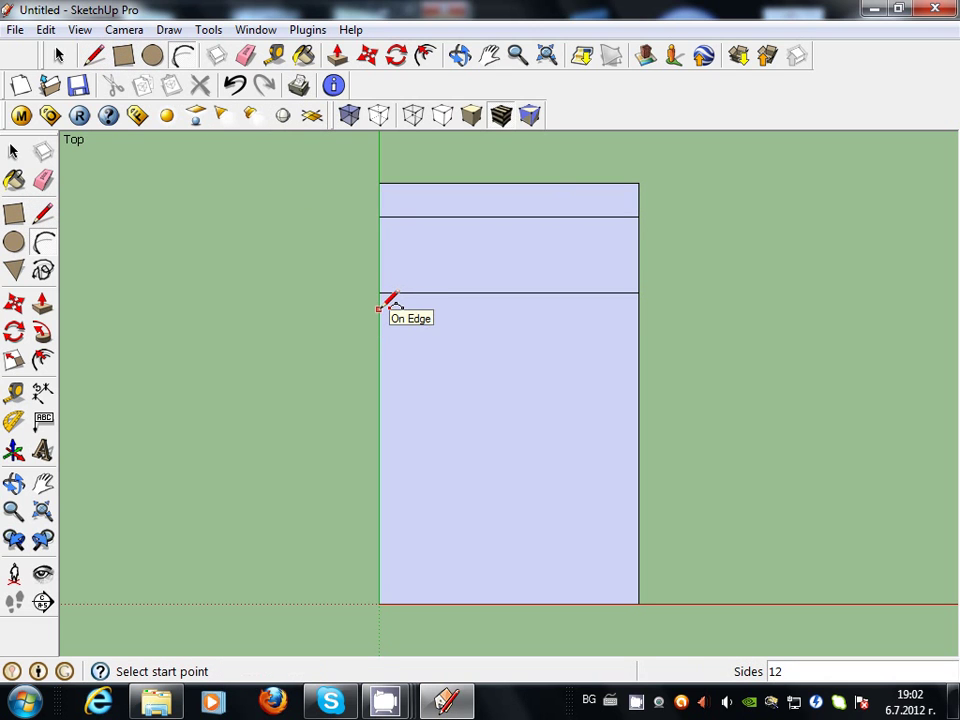
left_click(380, 309)
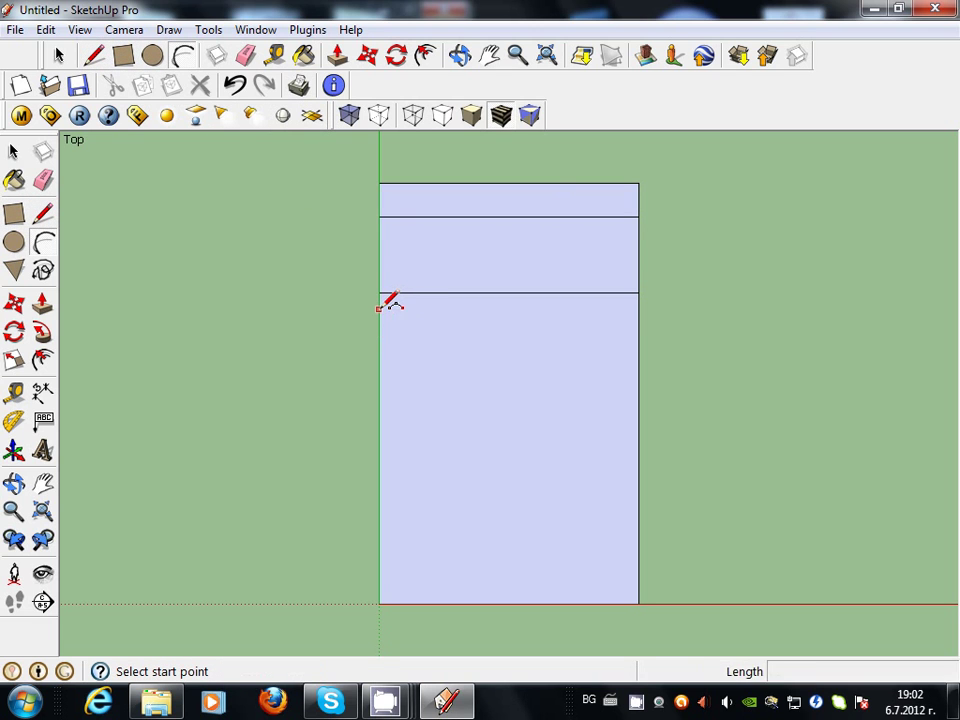
left_click(639, 309)
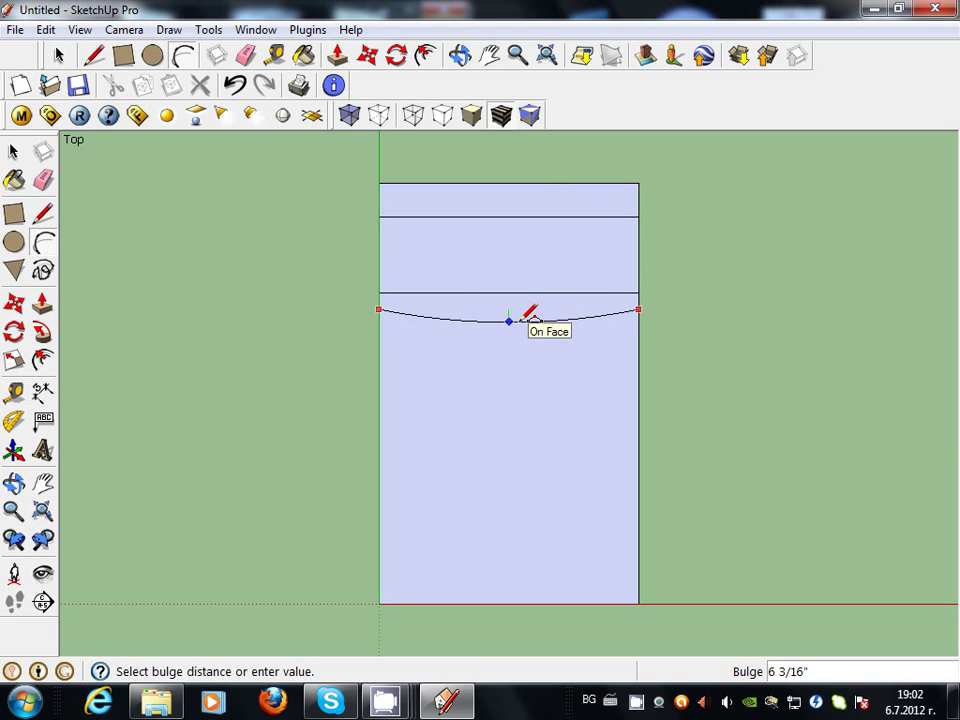
key("Escape")
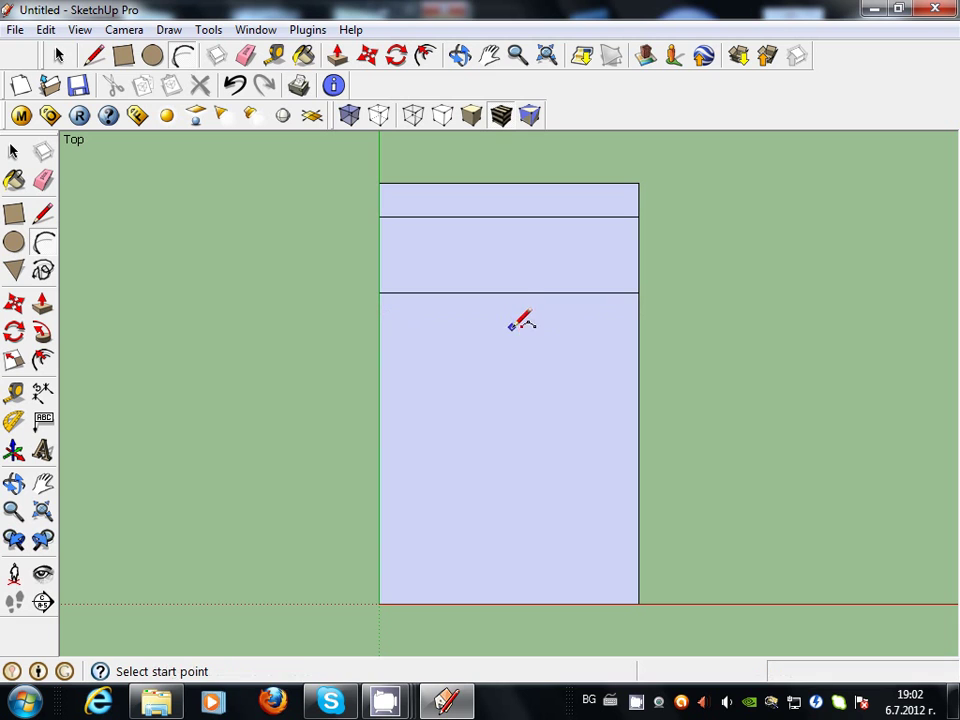
left_click(393, 334)
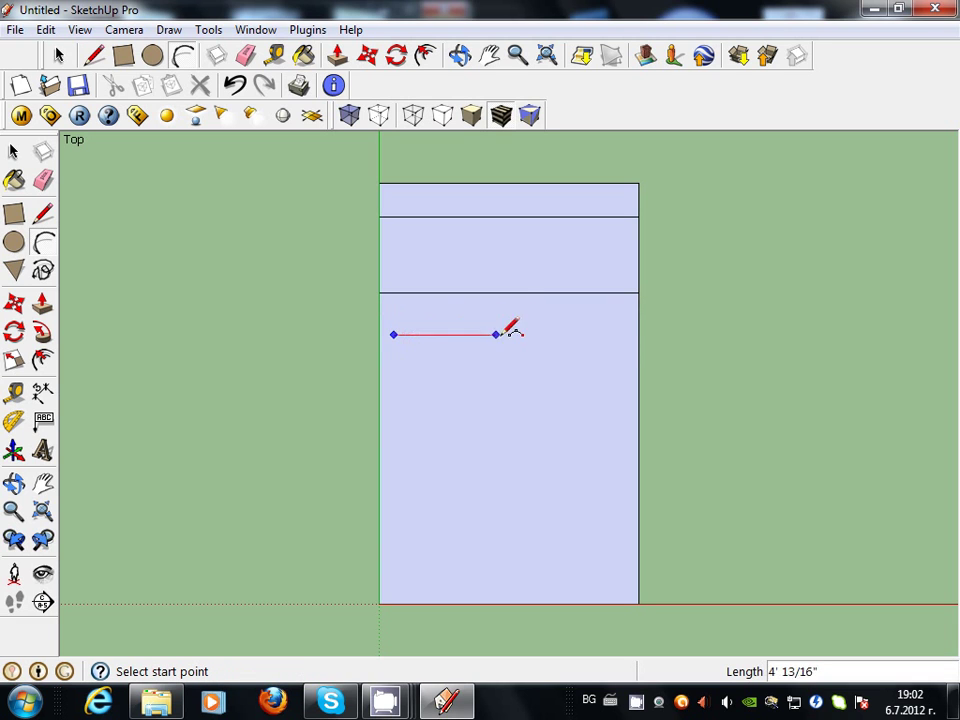
Complete the shallow downward-bulging arc across the face
left_click(621, 334)
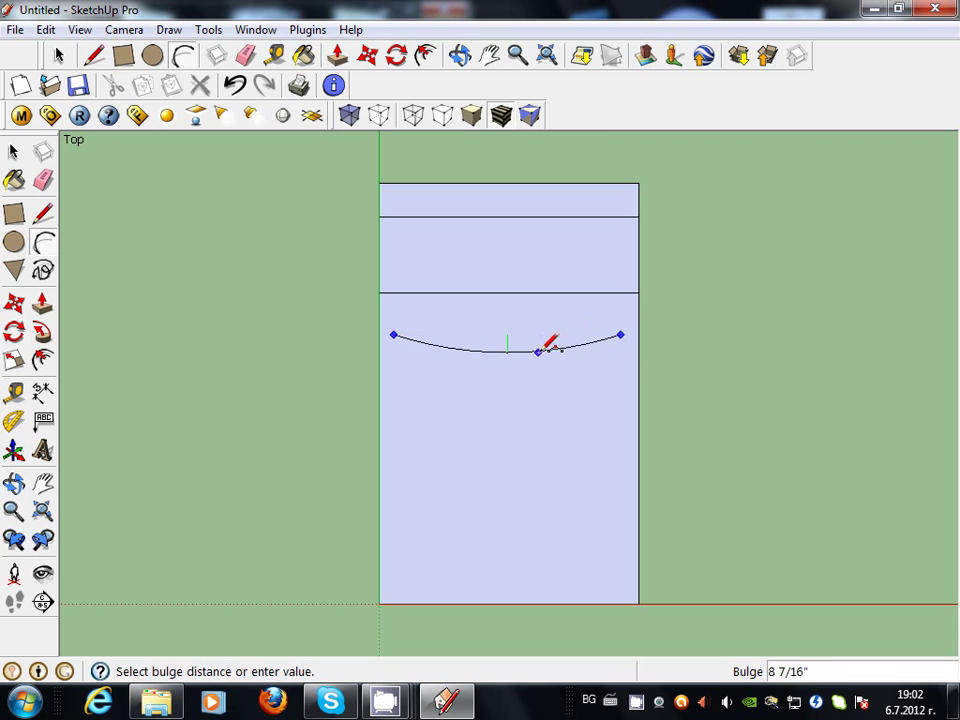
scroll(510, 346, "up", 3)
scroll(510, 346, "up", 2)
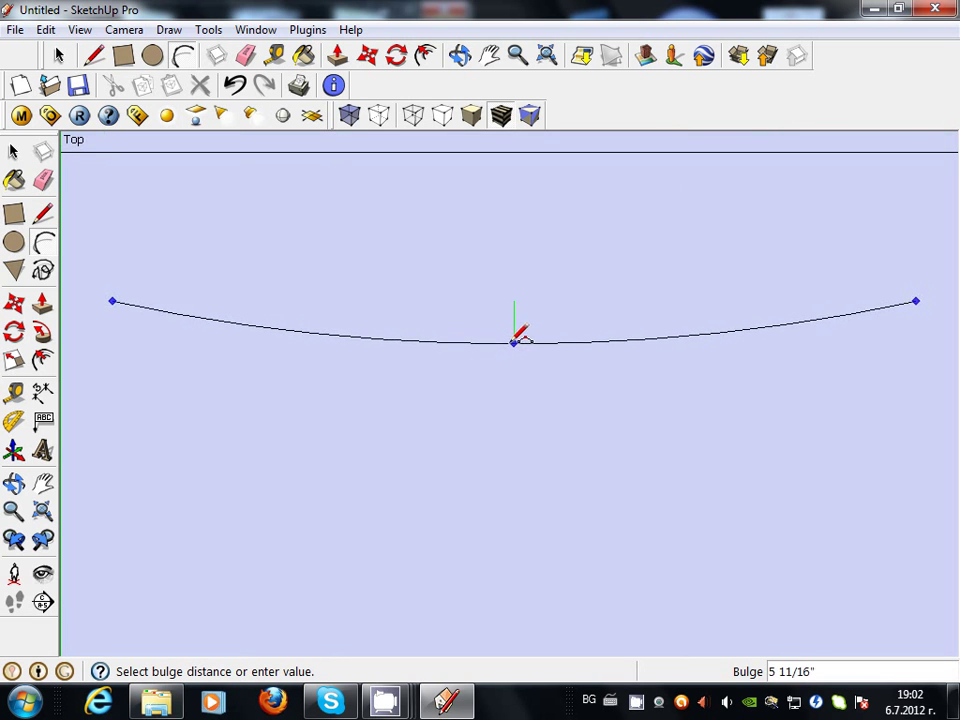
left_click(522, 316)
scroll(509, 363, "down", 2)
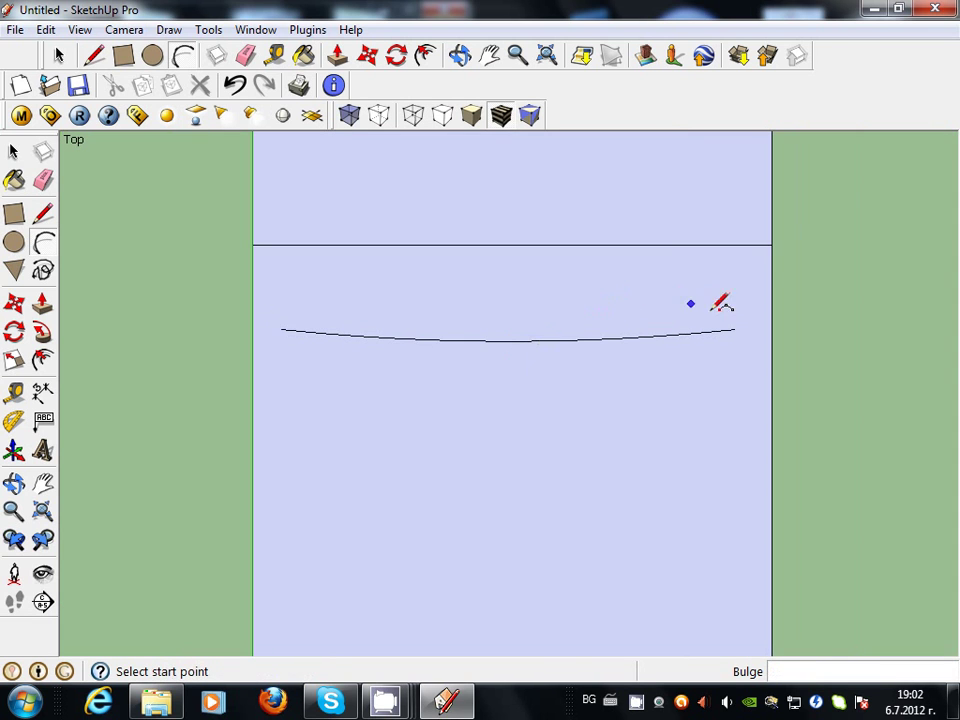
Join each end of the shallow arc up to the band's bottom corners with steeper arcs
left_click(771, 244)
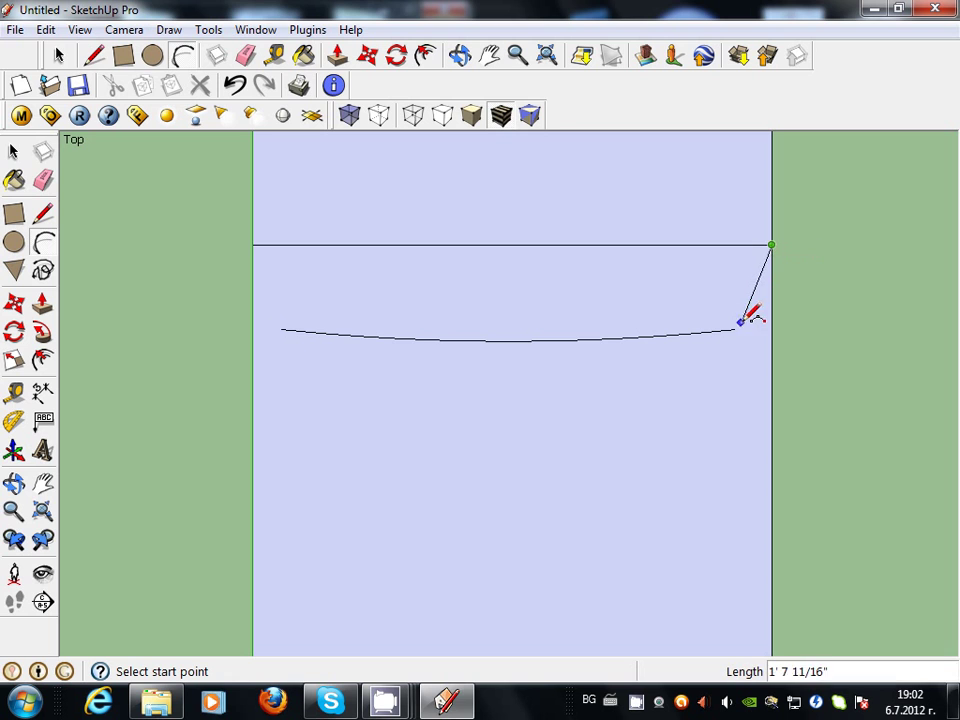
left_click(735, 328)
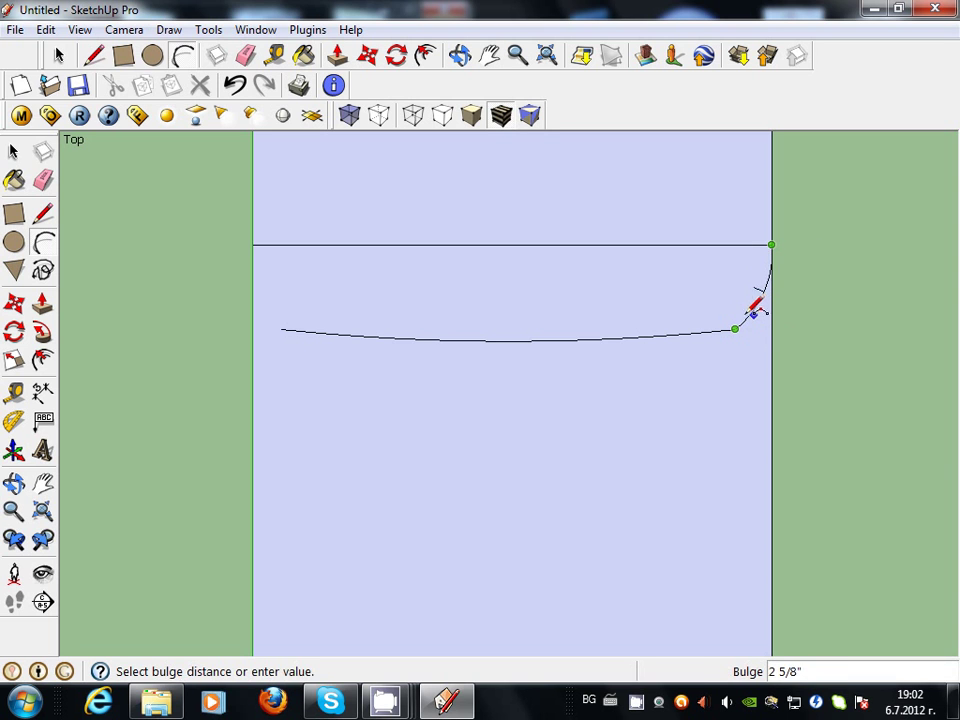
scroll(757, 302, "up", 2)
scroll(760, 300, "up", 1)
left_click(765, 300)
scroll(780, 318, "down", 3)
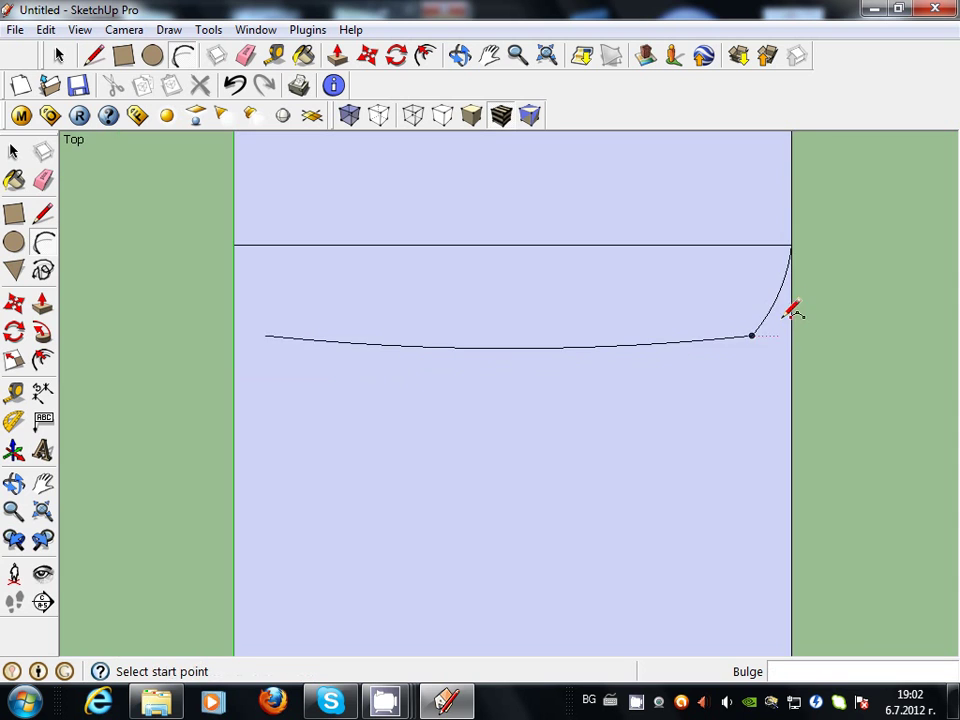
scroll(241, 225, "up", 2)
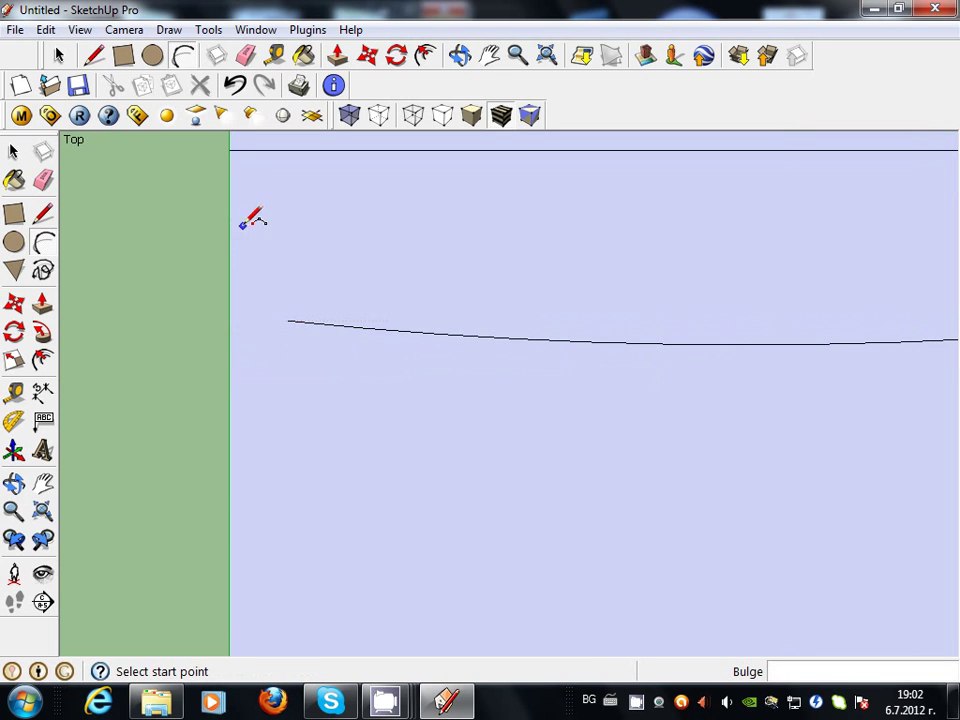
left_click(230, 149)
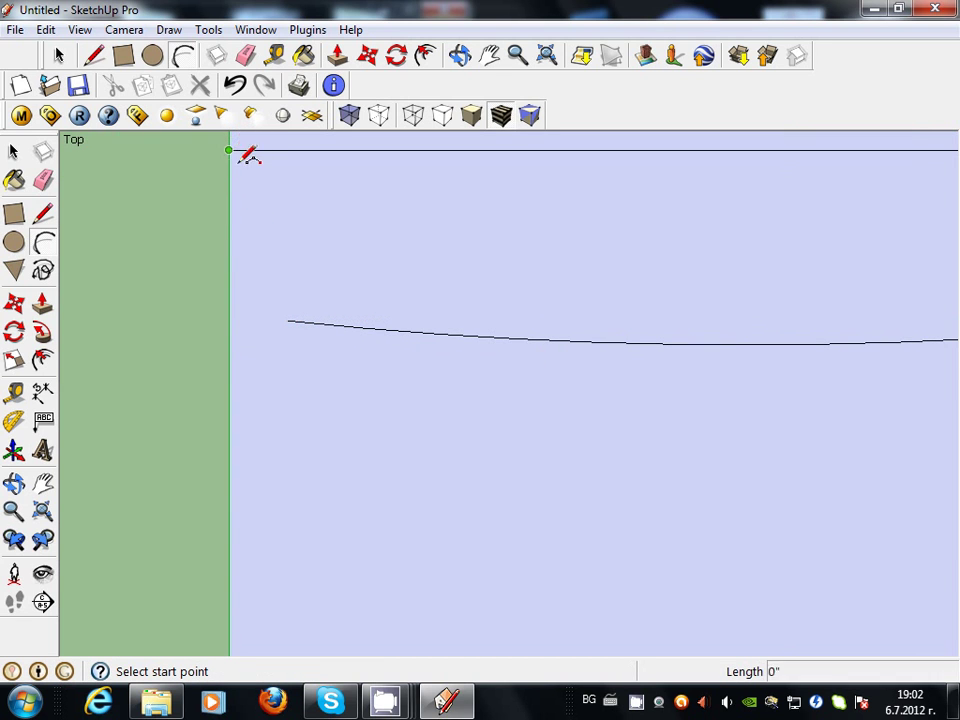
left_click(289, 320)
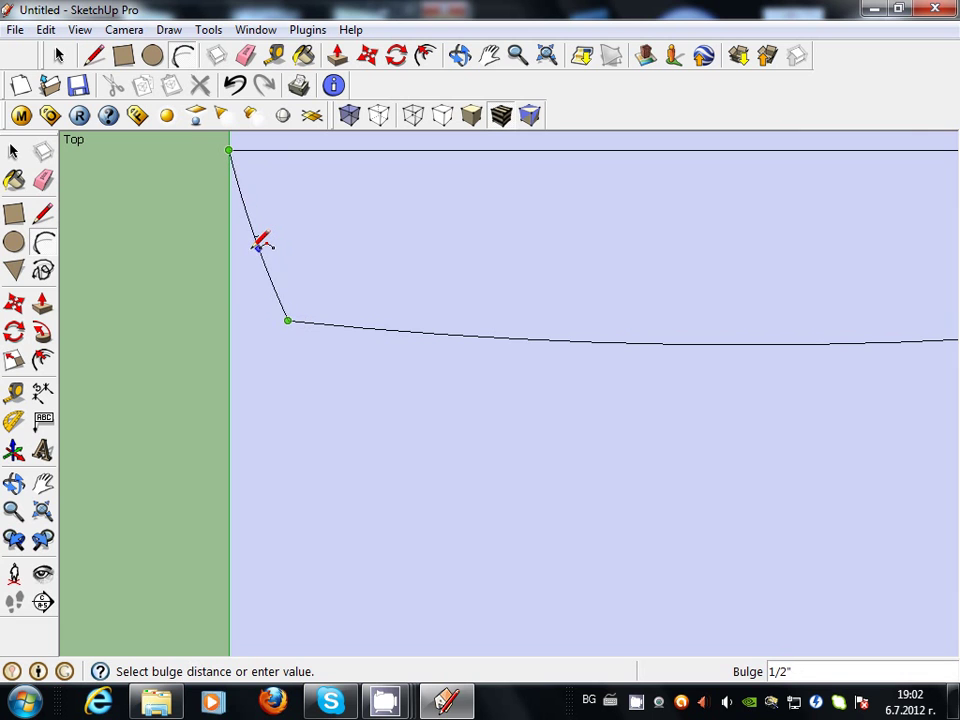
left_click(259, 245)
scroll(270, 505, "down", 3)
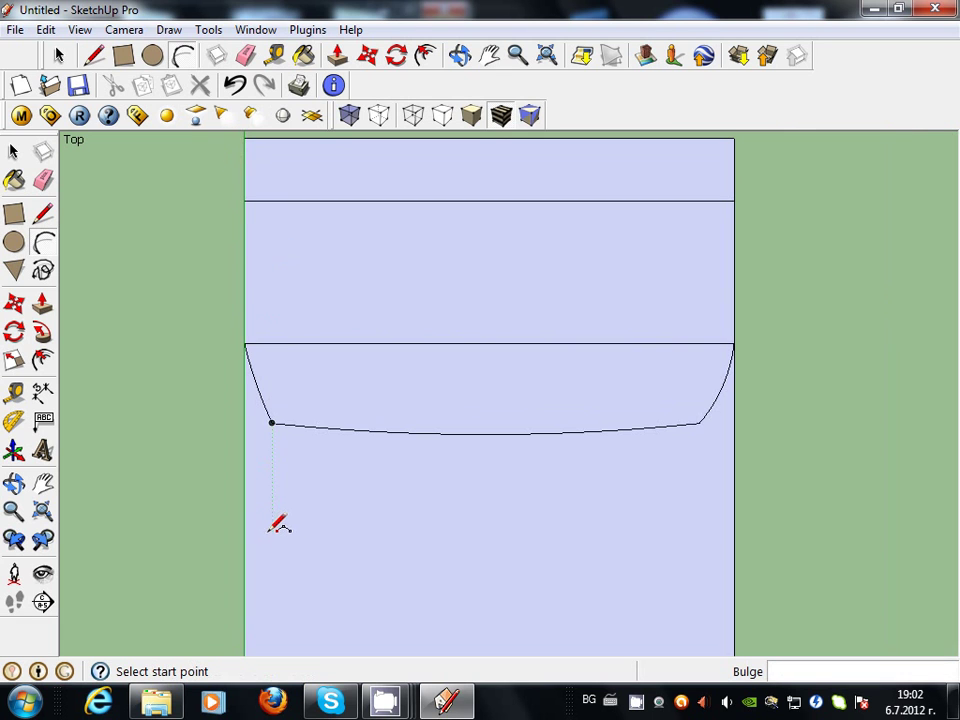
scroll(634, 285, "up", 1)
scroll(634, 285, "up", 2)
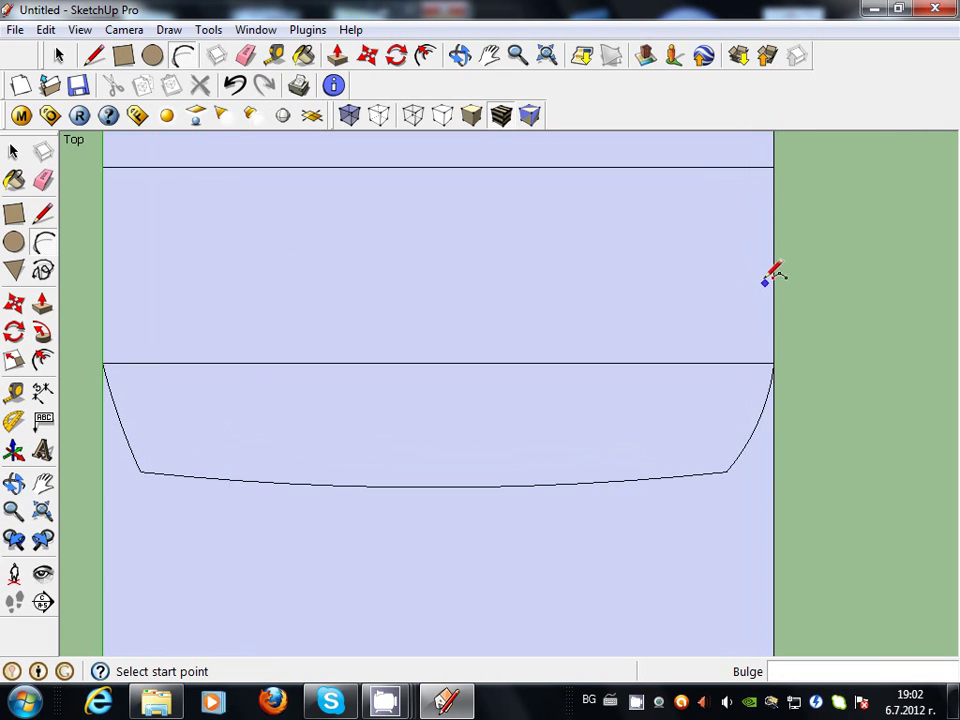
scroll(790, 519, "down", 2)
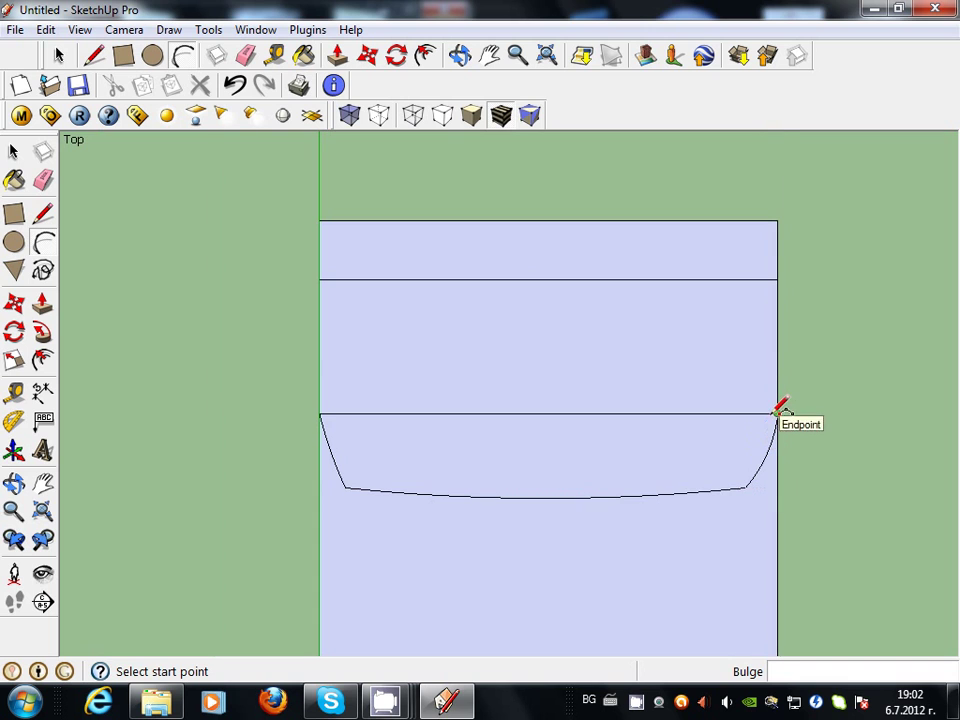
scroll(782, 403, "up", 1)
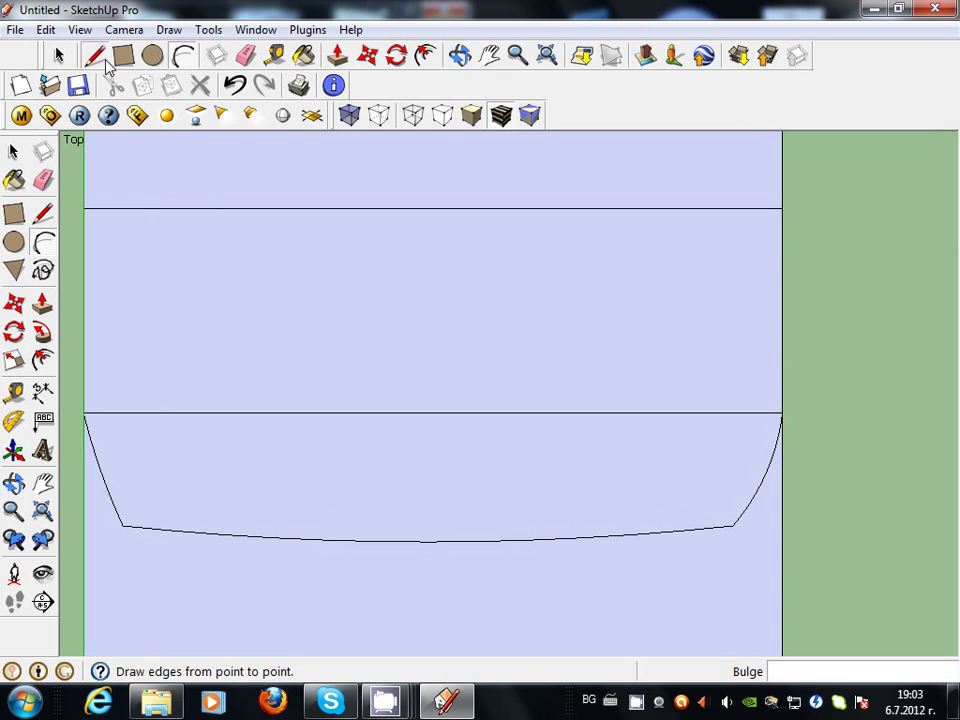
Draw a horizontal edge spanning the profile's full width above the curved section
left_click(94, 56)
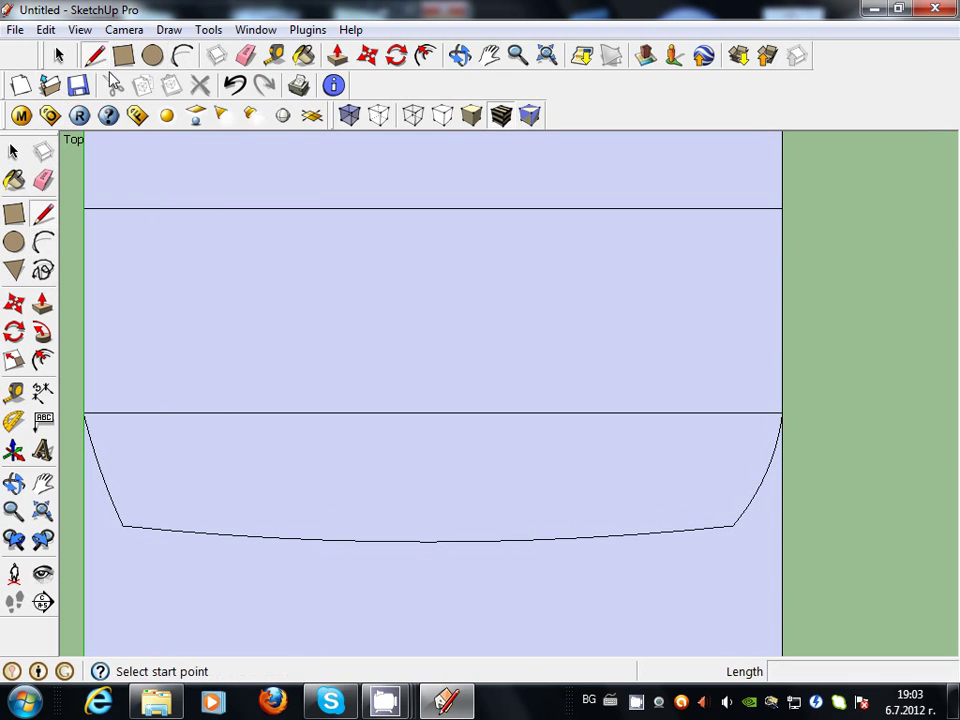
left_click(84, 374)
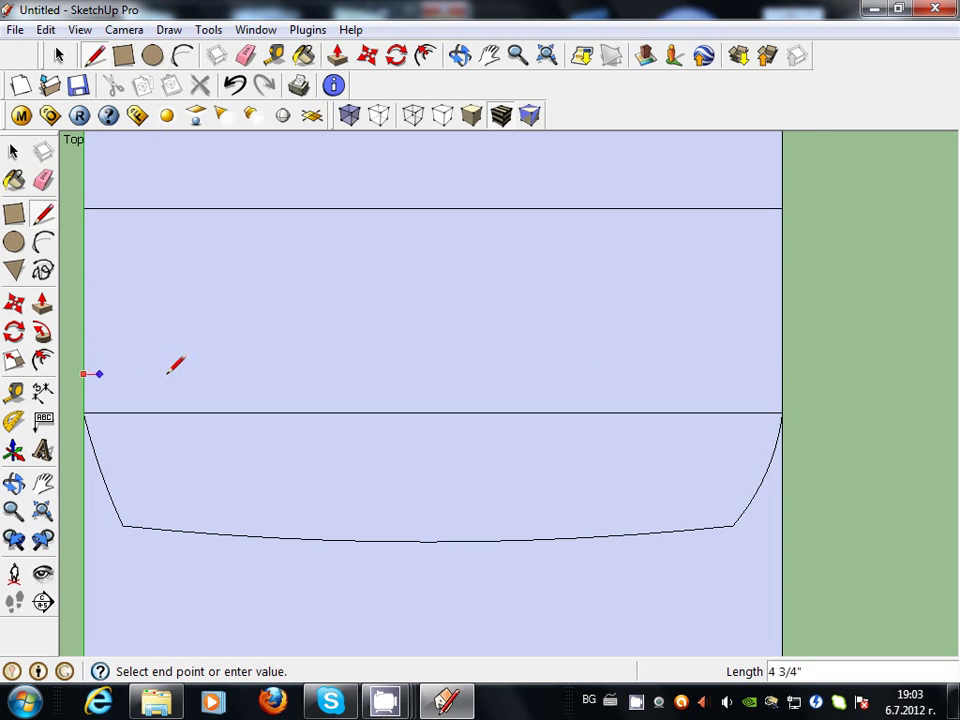
left_click(782, 374)
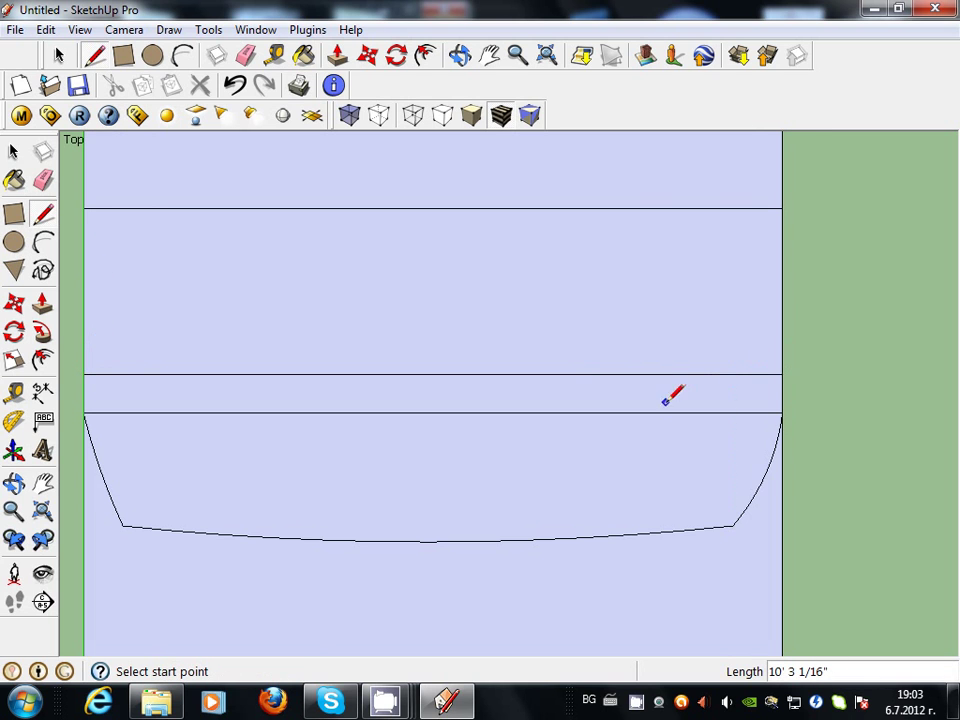
Add short connecting edges at the band's right and left ends, cancelling stray lines
left_click(761, 374)
left_click(782, 417)
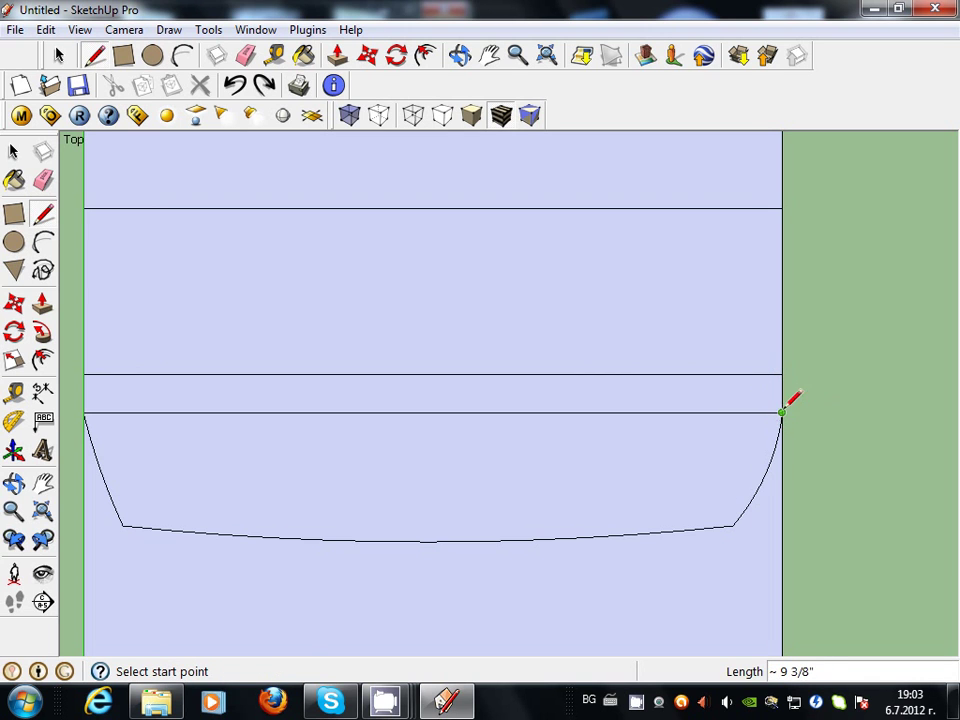
left_click(782, 412)
key("Escape")
left_click(782, 374)
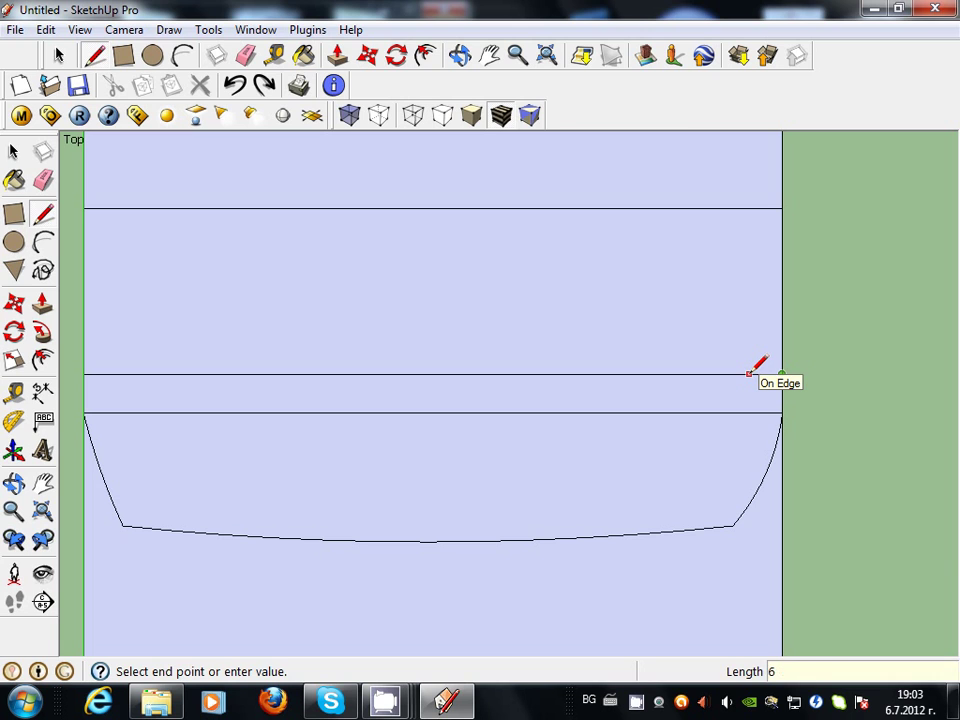
key("Escape")
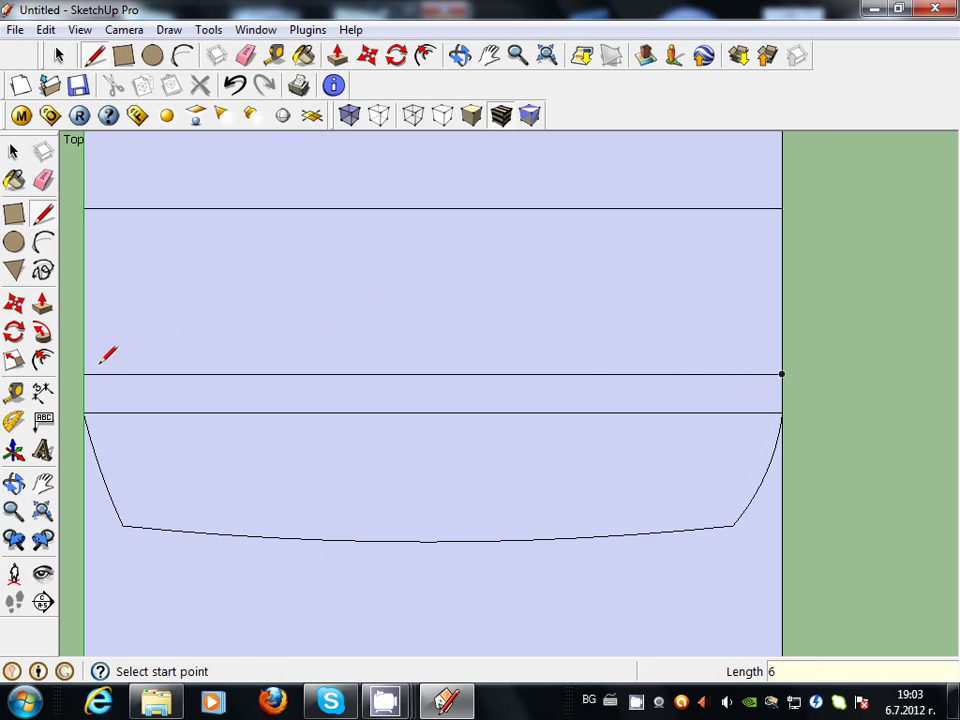
left_click(91, 369)
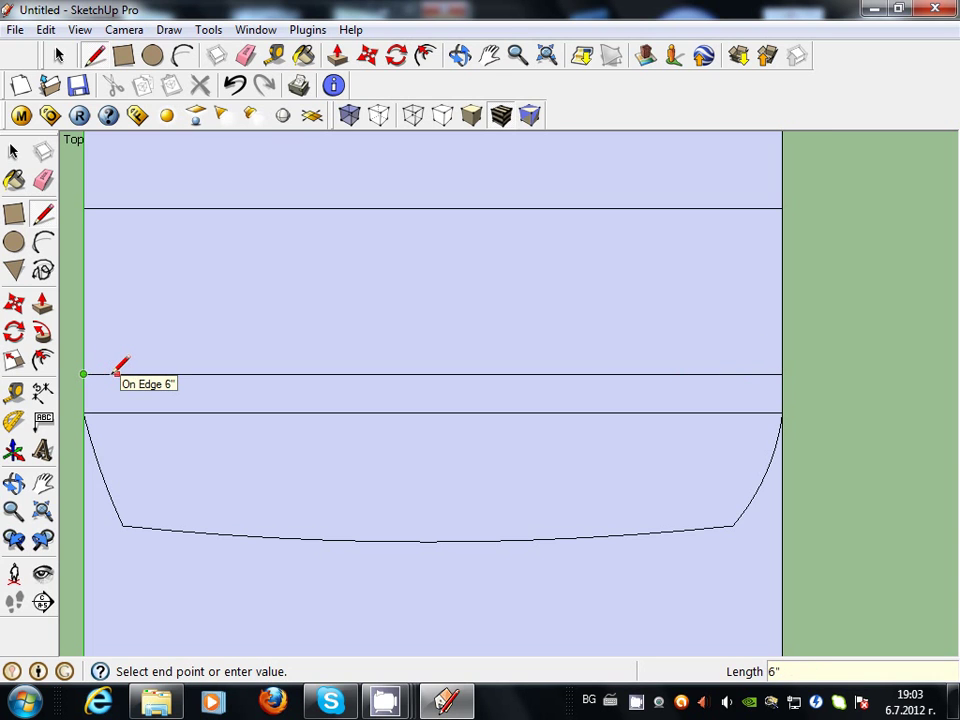
left_click(116, 373)
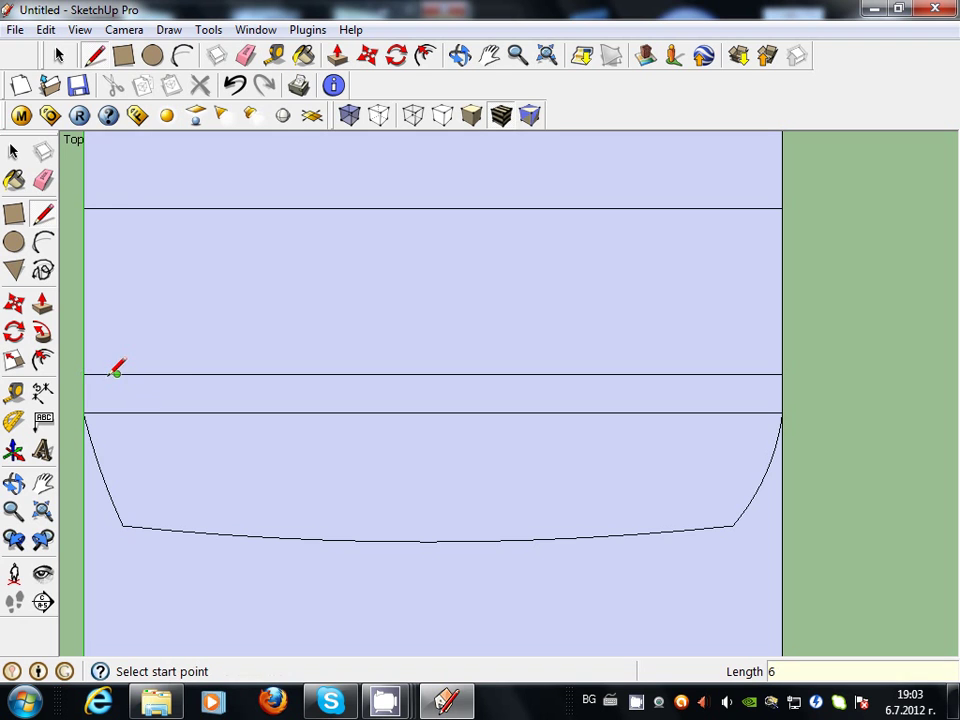
left_click(183, 55)
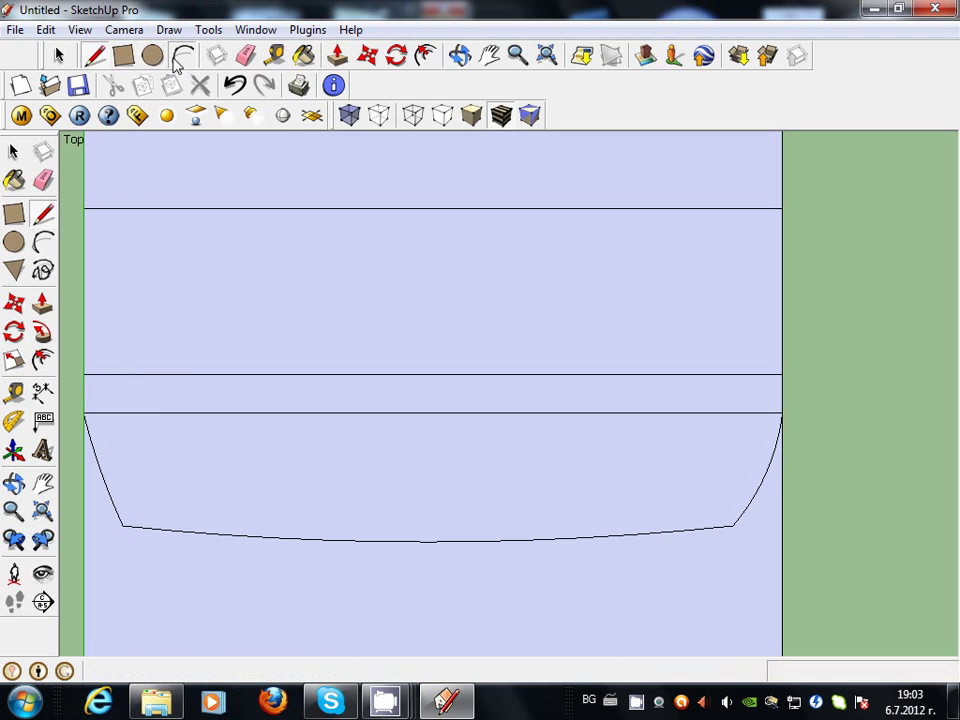
Round both band ends with small corner arcs and begin a right side arc to the top line
left_click(84, 412)
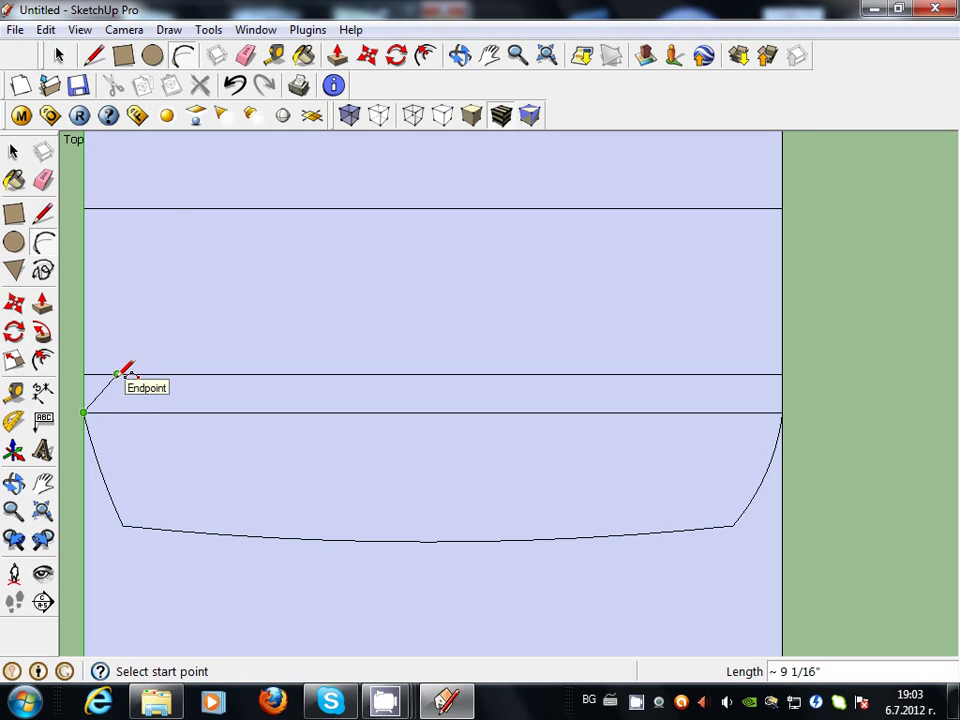
left_click(116, 374)
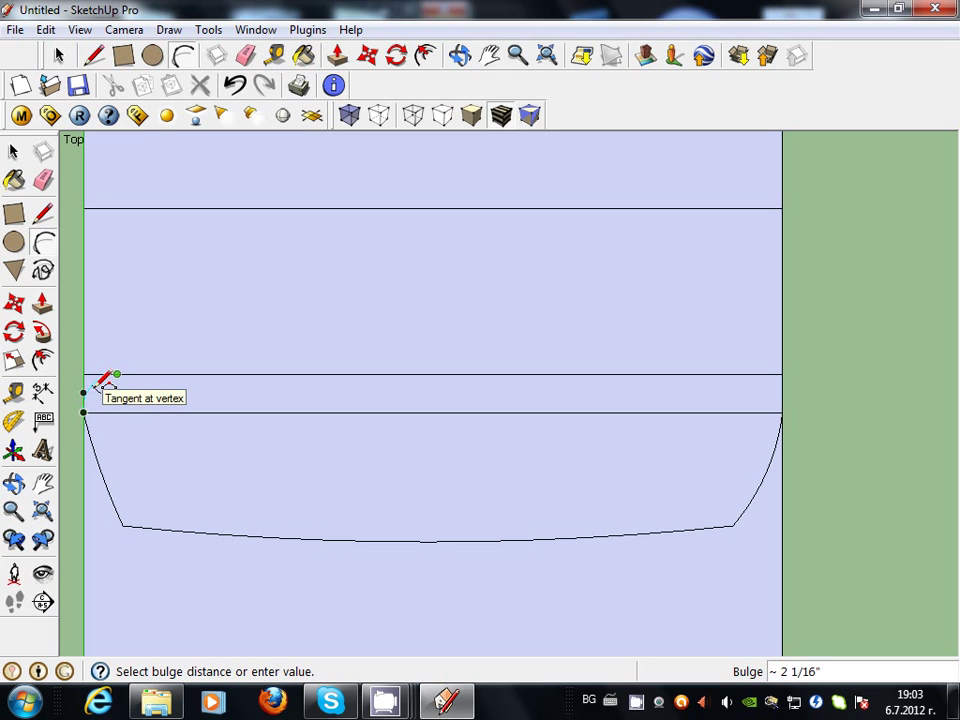
left_click(97, 385)
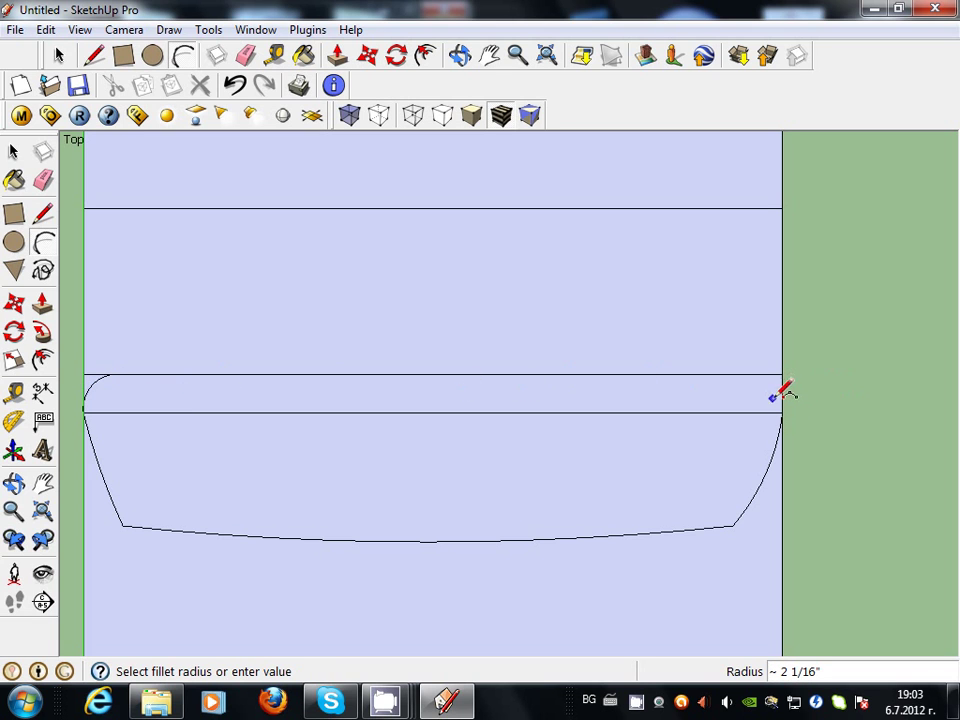
left_click(748, 374)
left_click(782, 412)
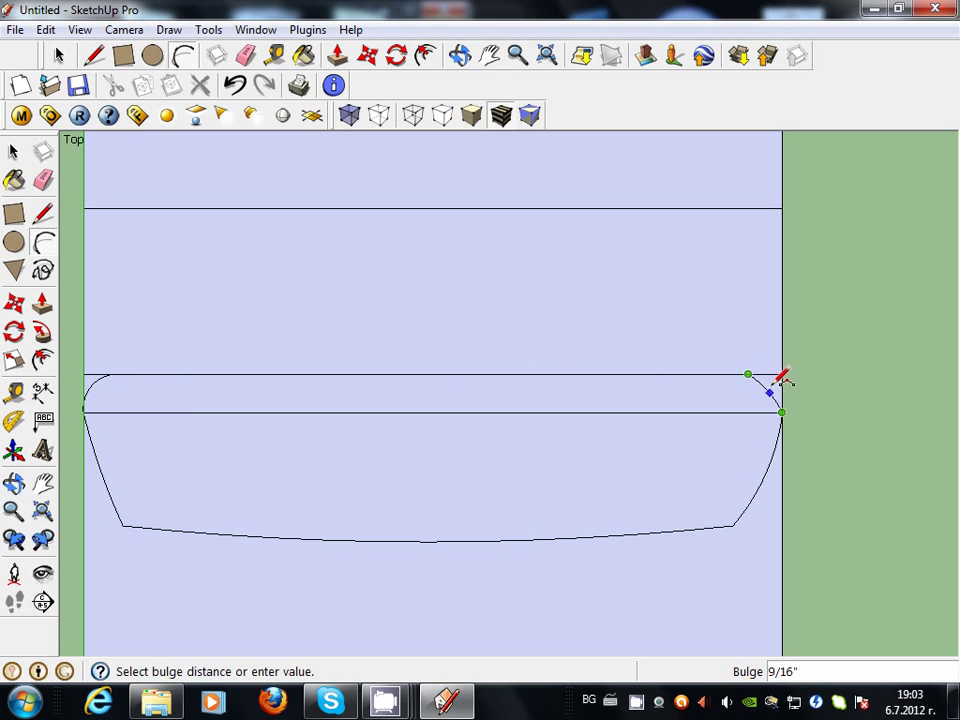
left_click(784, 381)
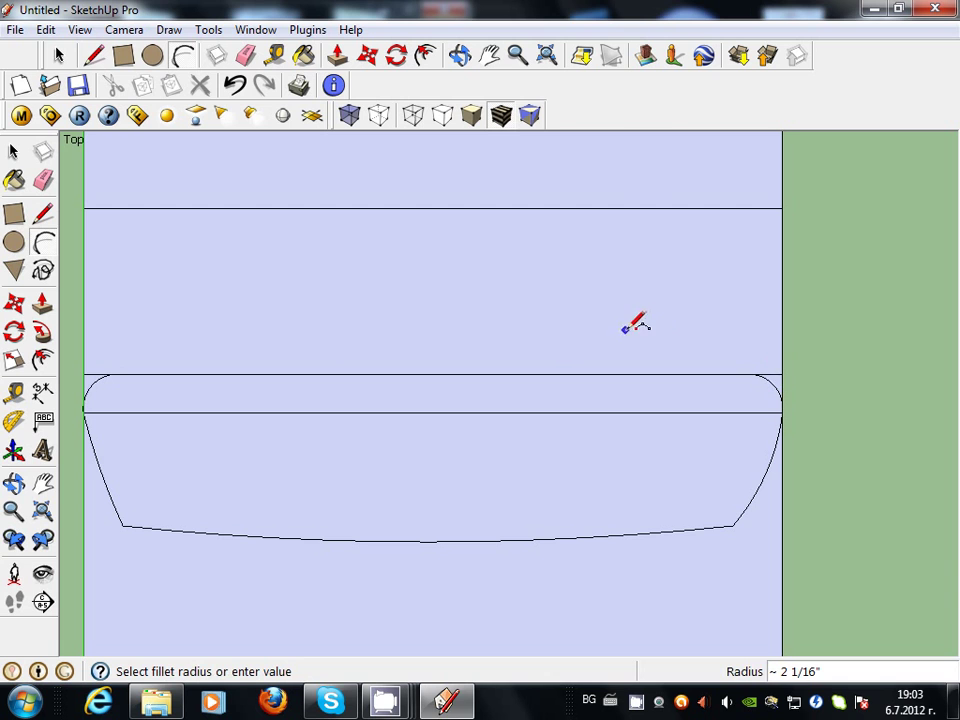
left_click(748, 374)
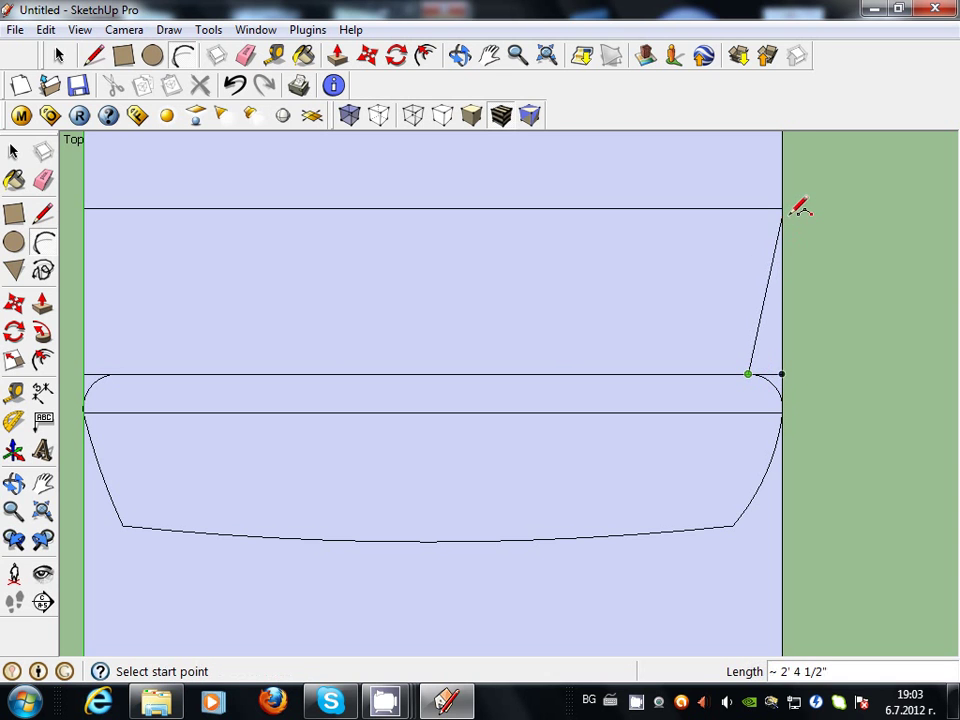
left_click(782, 208)
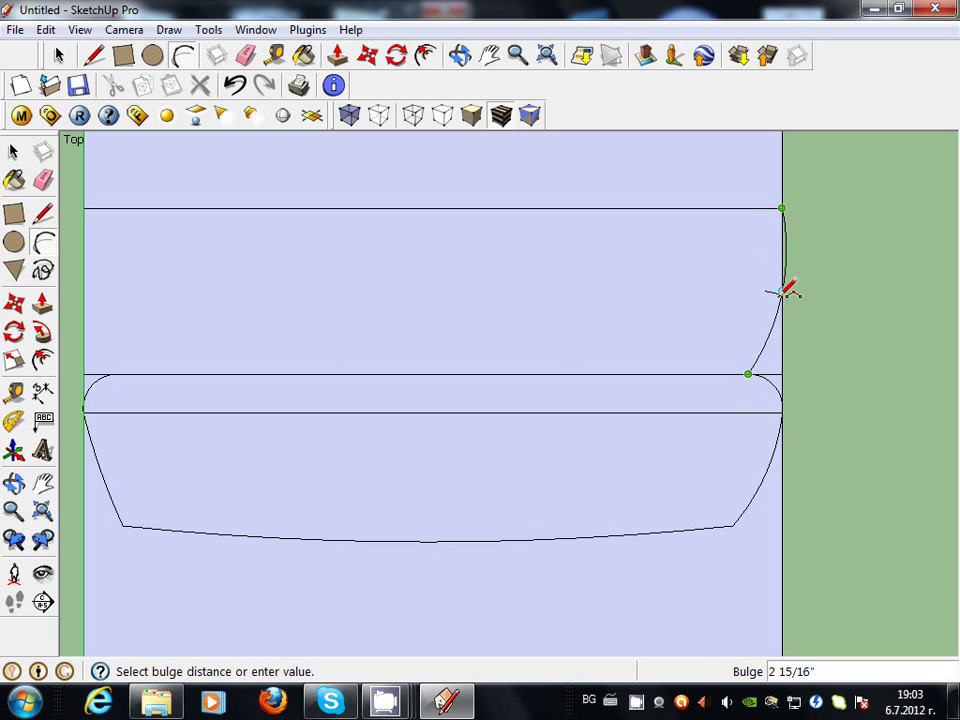
Finish the right side arc and draw the left one, each bulging 1 9/16" up to the top line
scroll(782, 290, "up", 3)
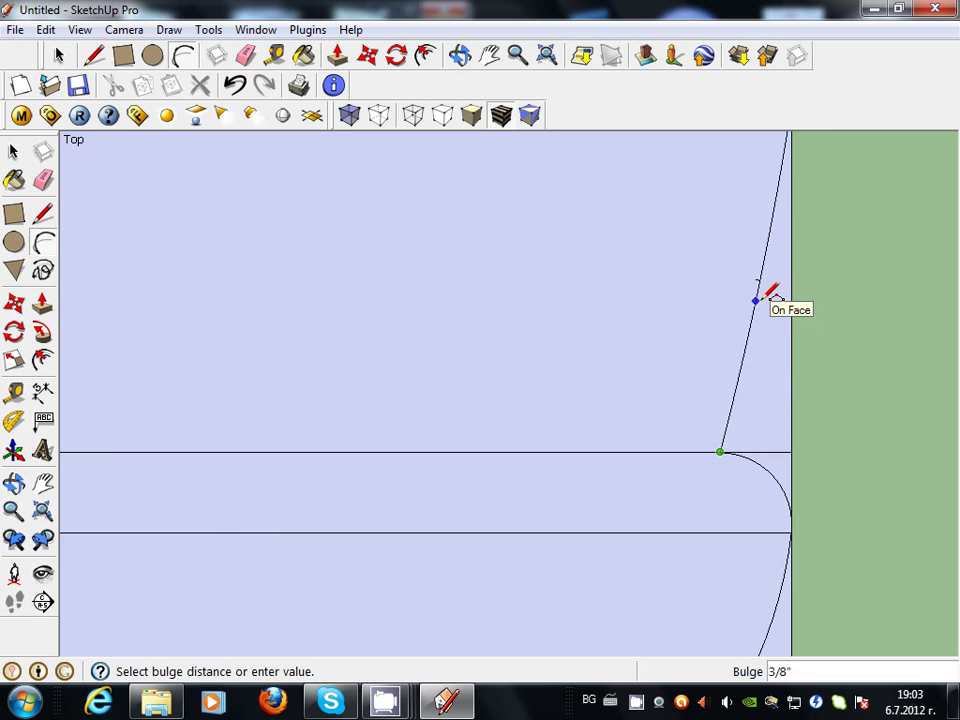
scroll(770, 292, "up", 2)
scroll(770, 294, "up", 1)
scroll(770, 296, "down", 3)
scroll(770, 296, "down", 2)
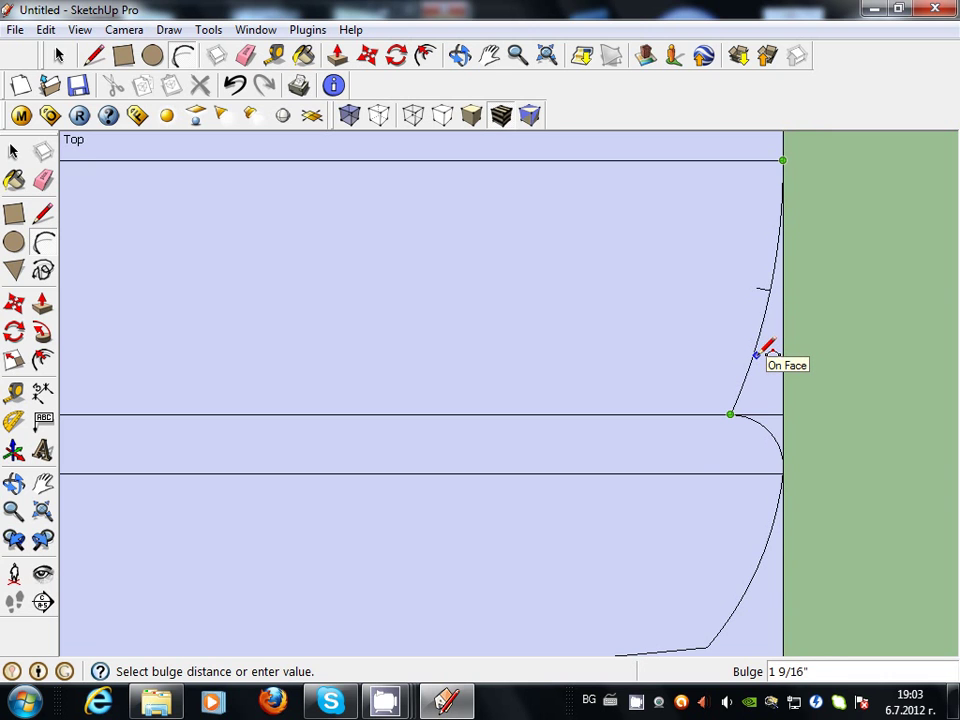
left_click(768, 347)
scroll(878, 377, "down", 2)
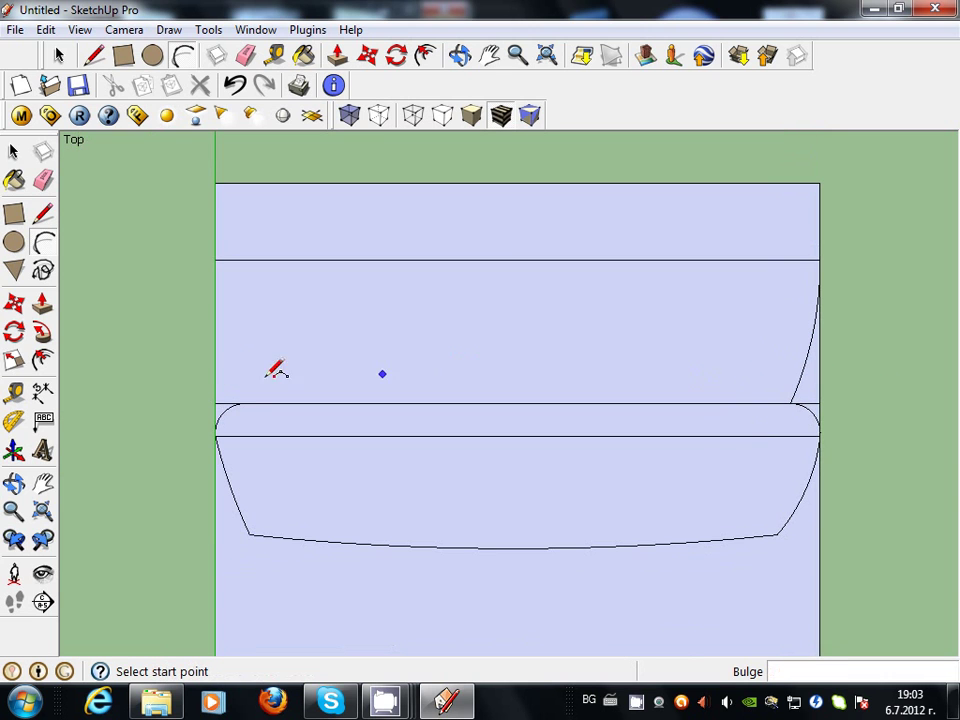
left_click(244, 402)
left_click(215, 260)
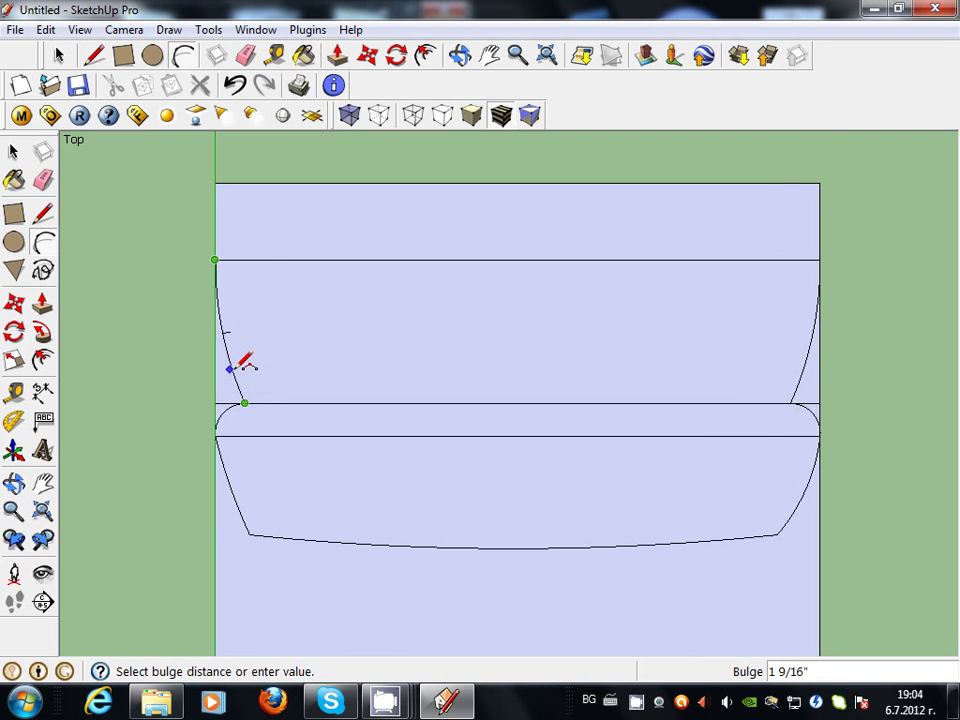
left_click(243, 368)
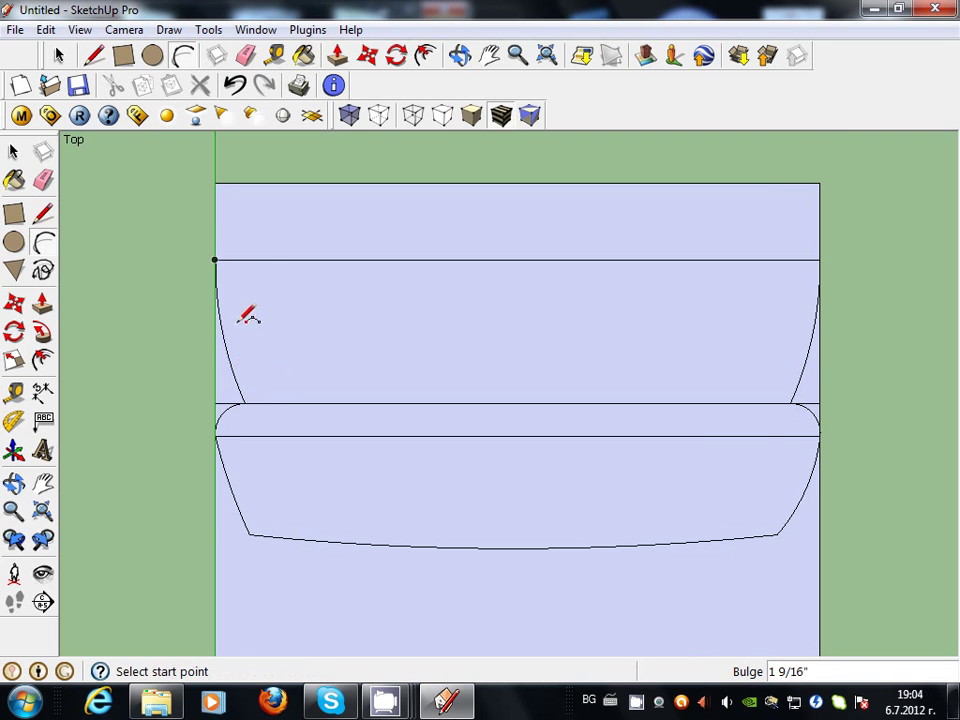
Draw a circle of about 9 3/16" radius at the top line's left end and copy it to the right end
left_click(152, 57)
left_click(260, 260)
left_click(216, 260)
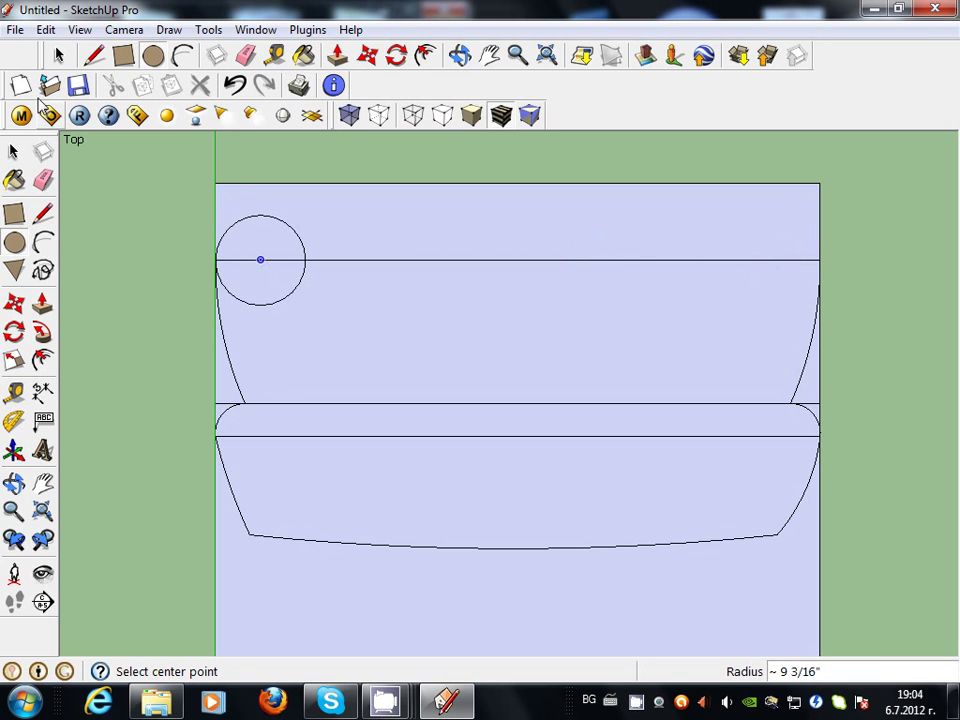
left_click(59, 55)
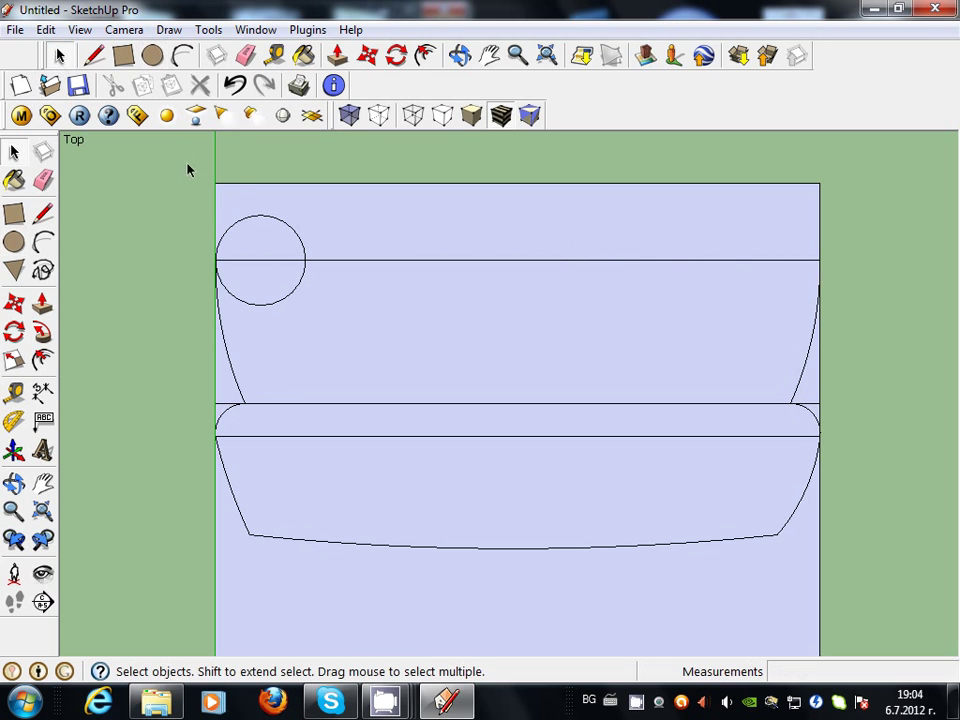
left_click(238, 225)
key("ctrl+c")
key("ctrl+v")
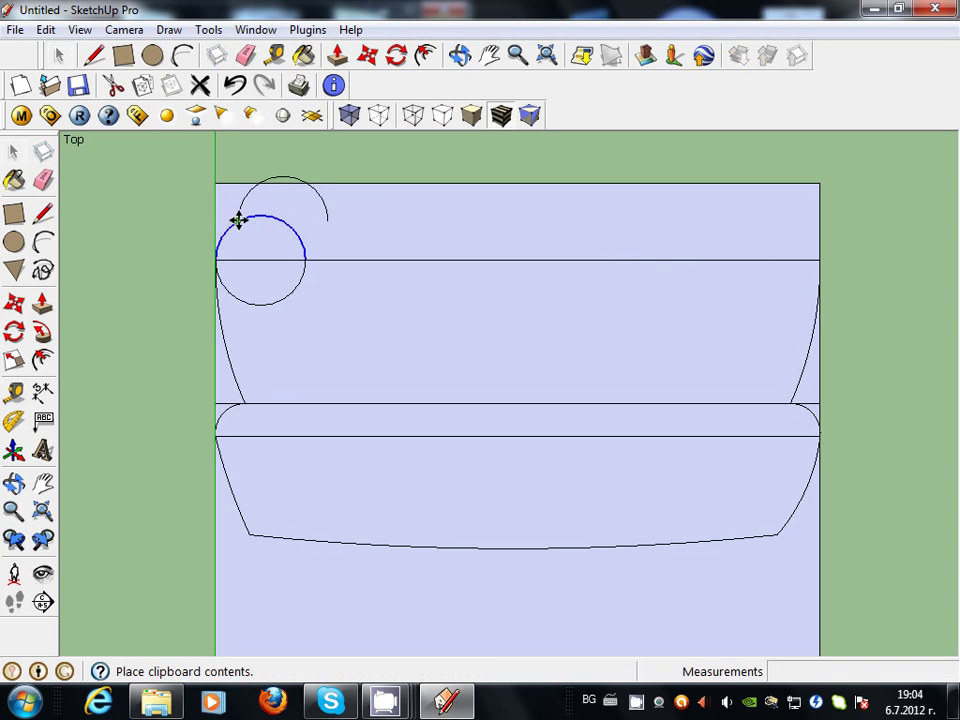
left_click(518, 165)
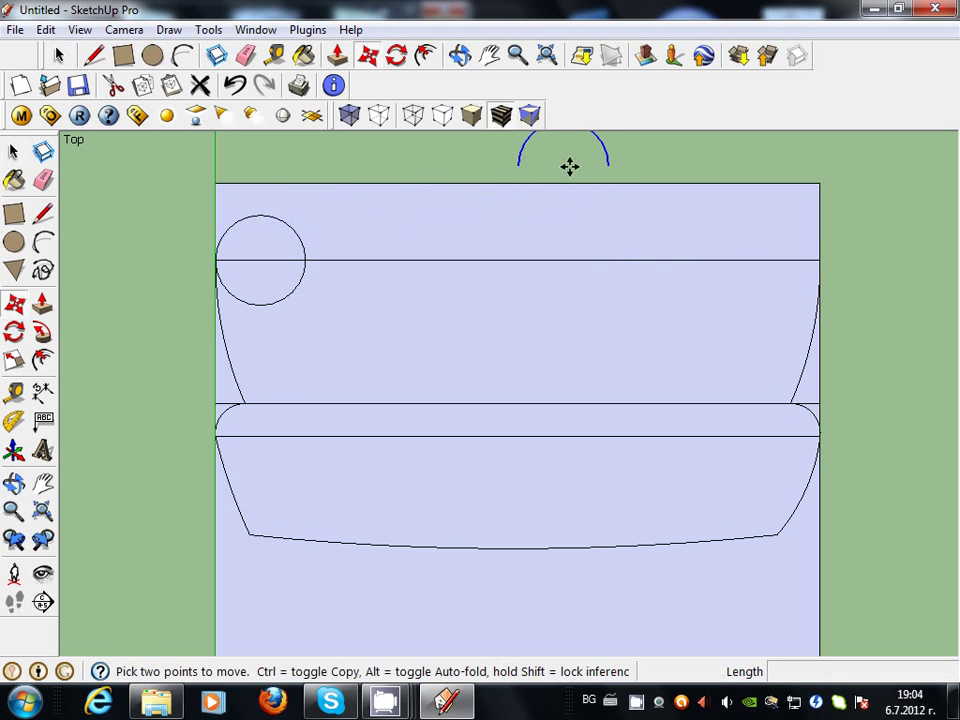
left_click(607, 163)
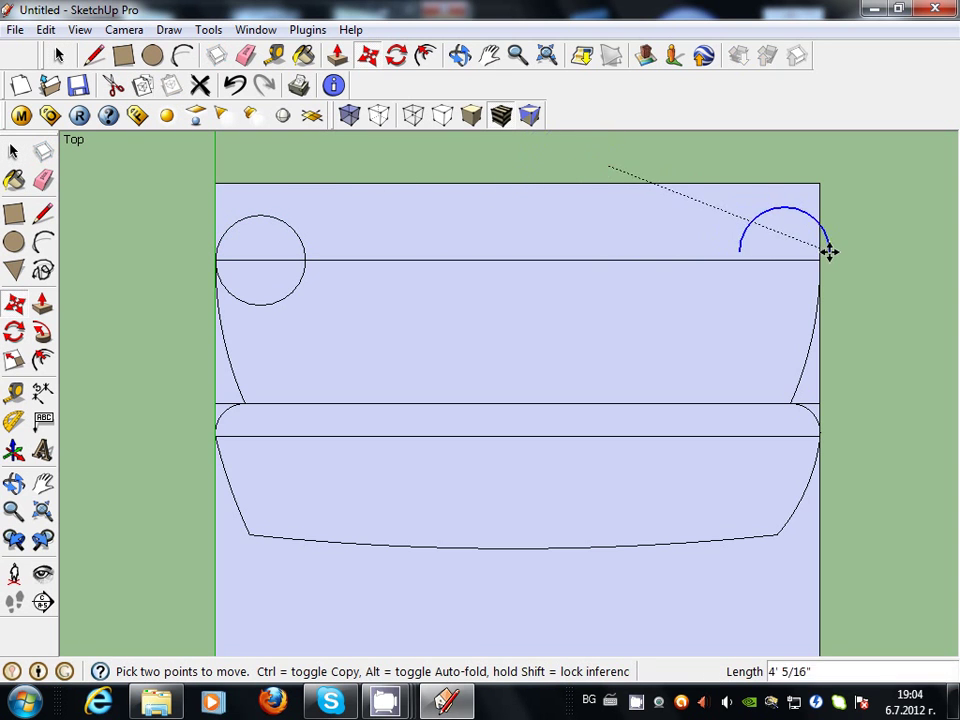
left_click(820, 256)
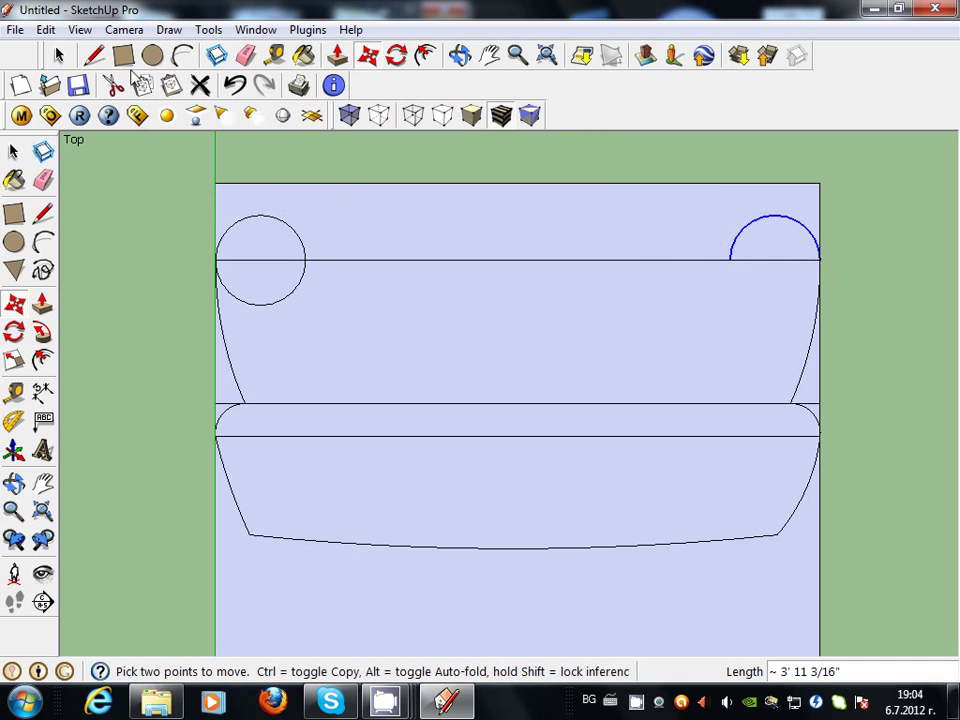
Join the tops of the two circles with a shallow 2 5/8" arc
left_click(183, 55)
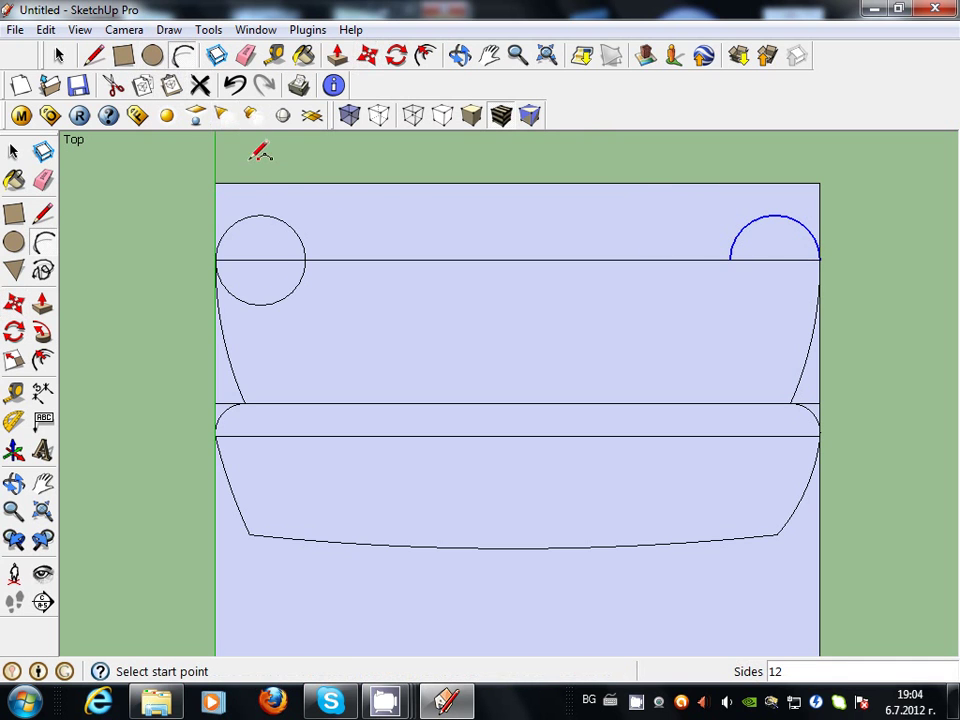
left_click(260, 214)
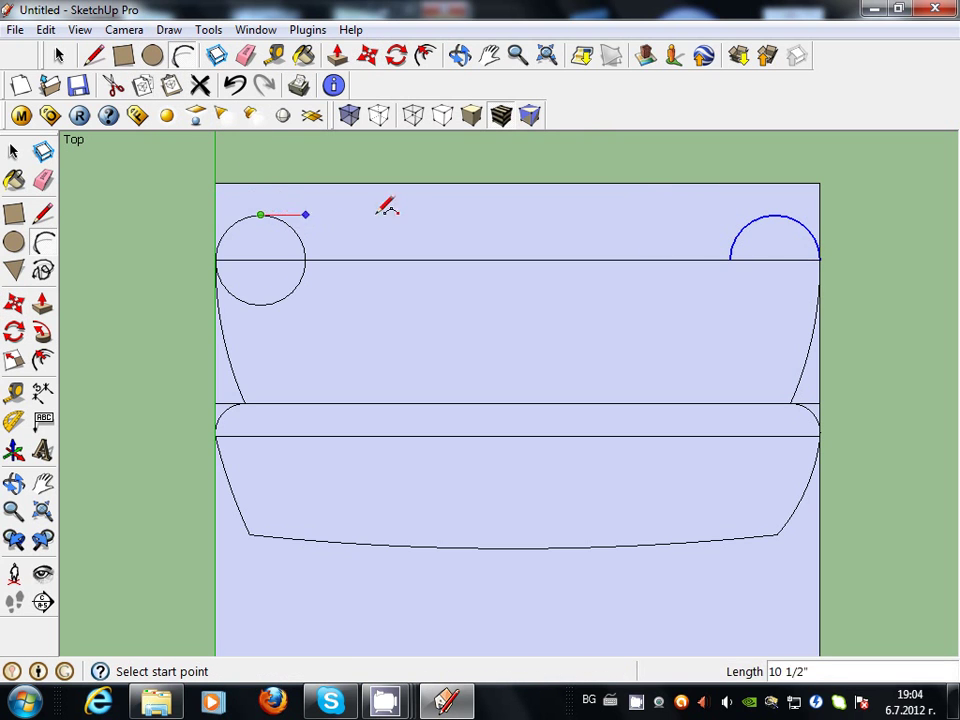
left_click(774, 214)
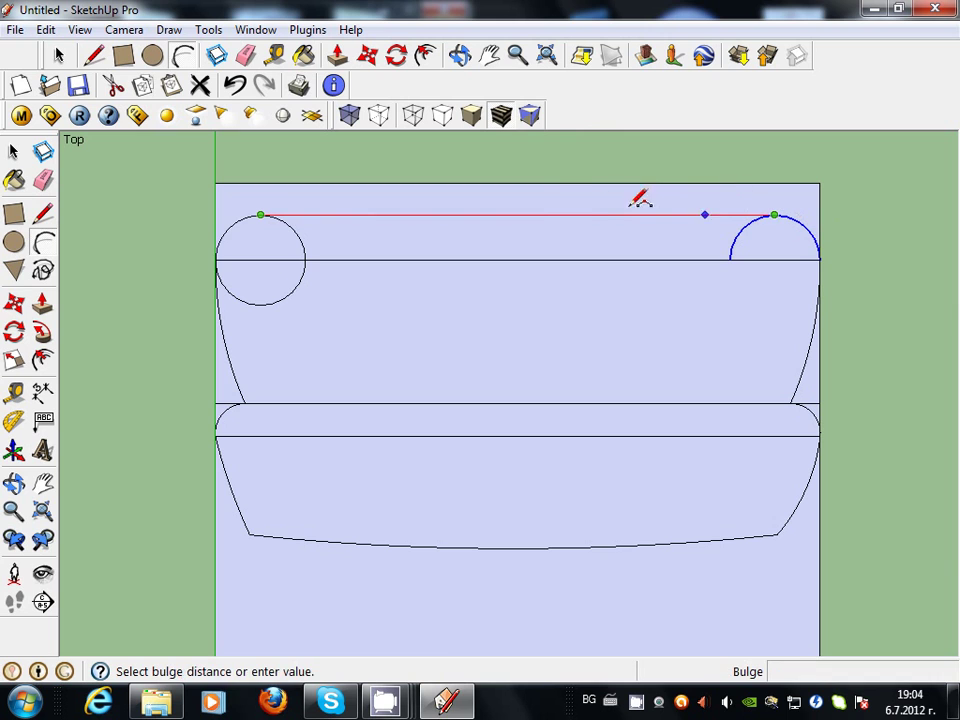
left_click(527, 199)
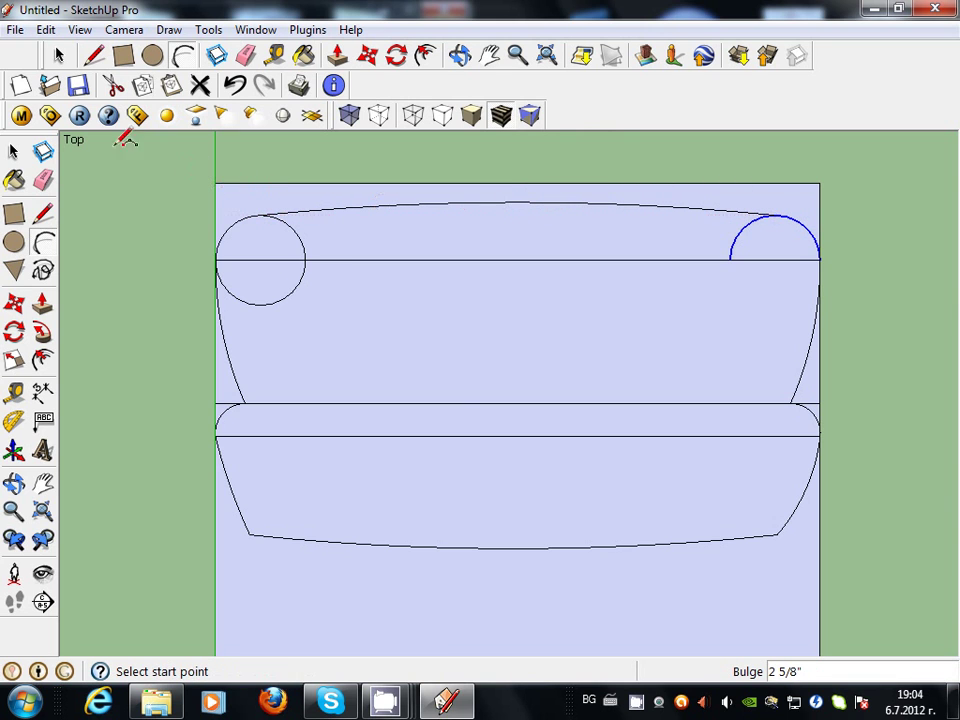
left_click(152, 56)
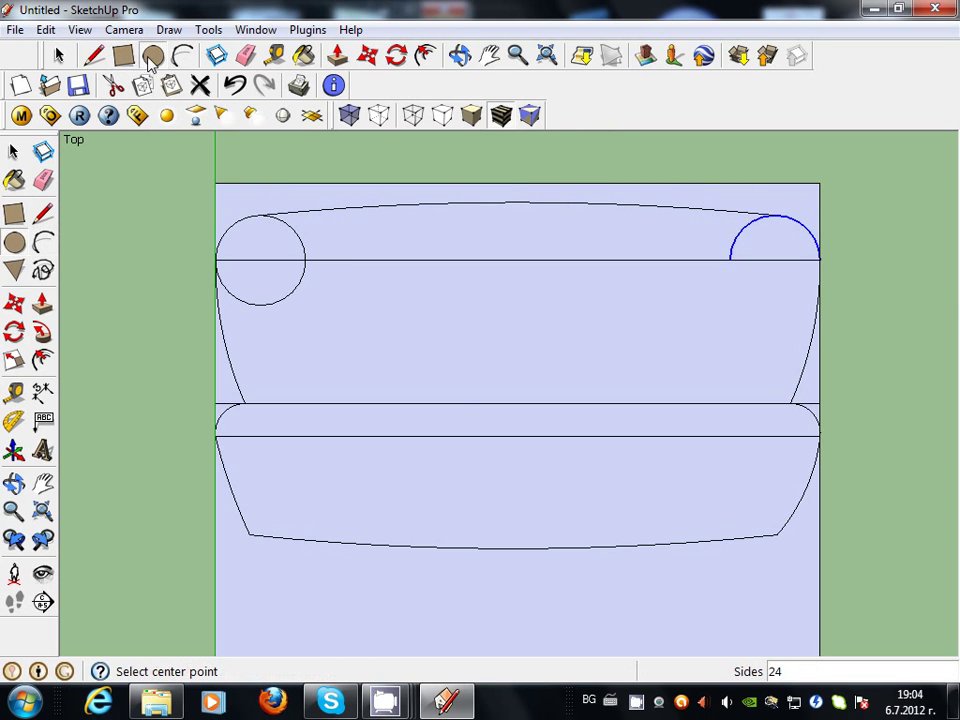
Draw a circle centred on the middle of the top arc, undoing the extra small circle
left_click(517, 203)
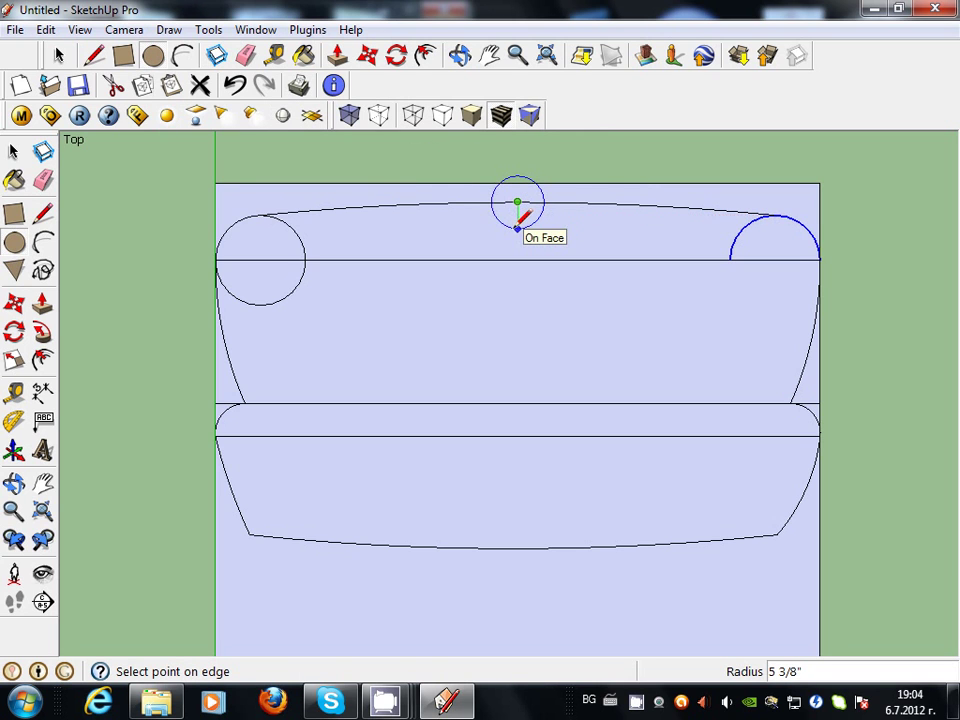
left_click(517, 229)
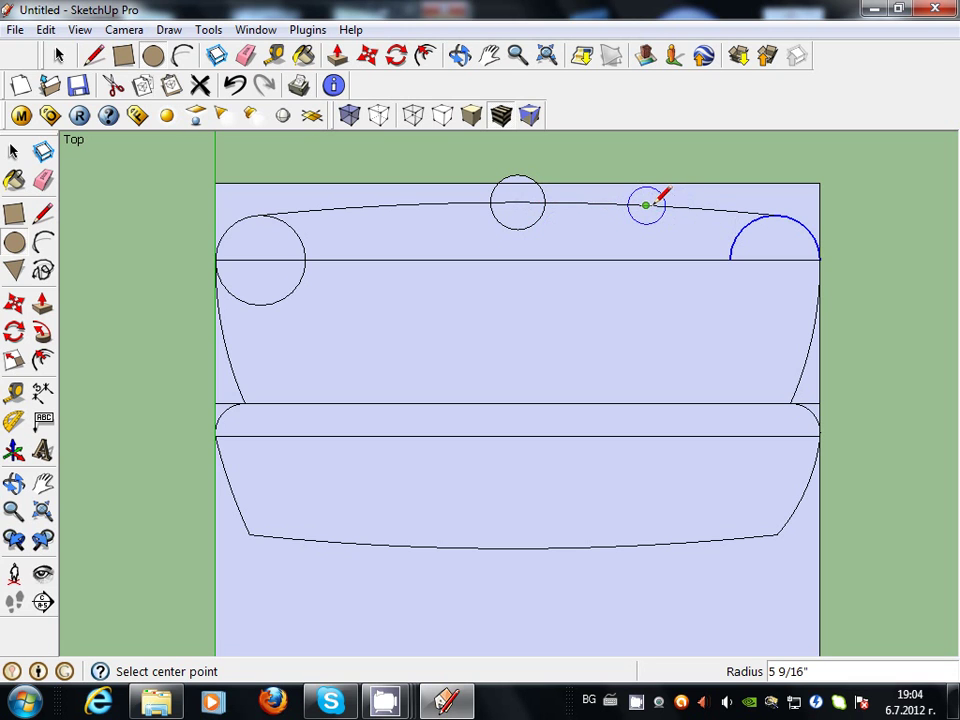
left_click(646, 204)
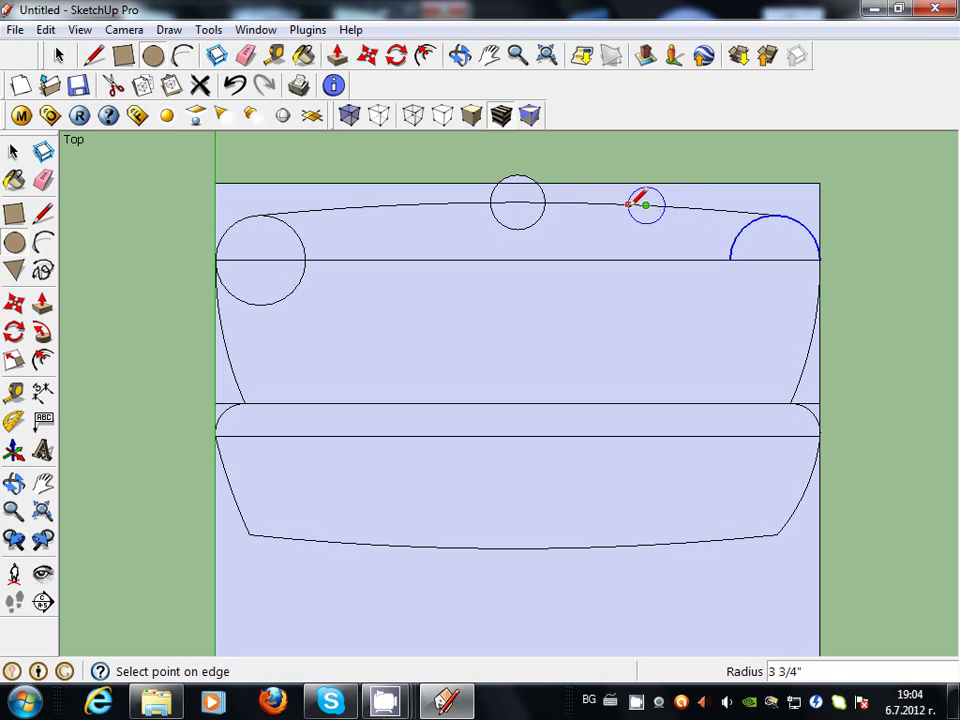
left_click(629, 205)
left_click(389, 205)
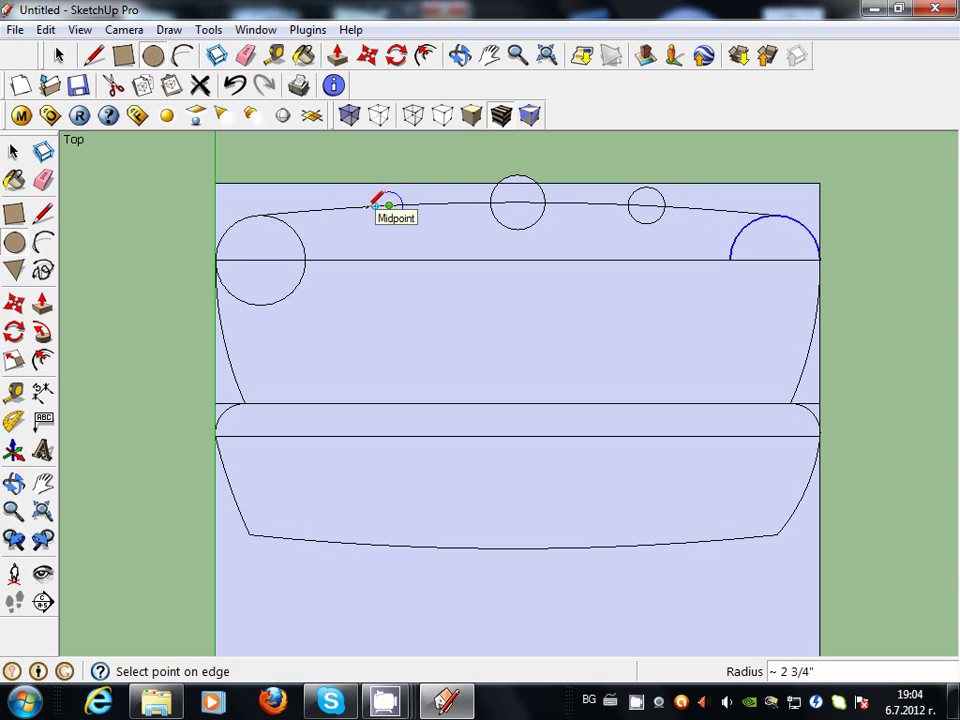
key("Escape")
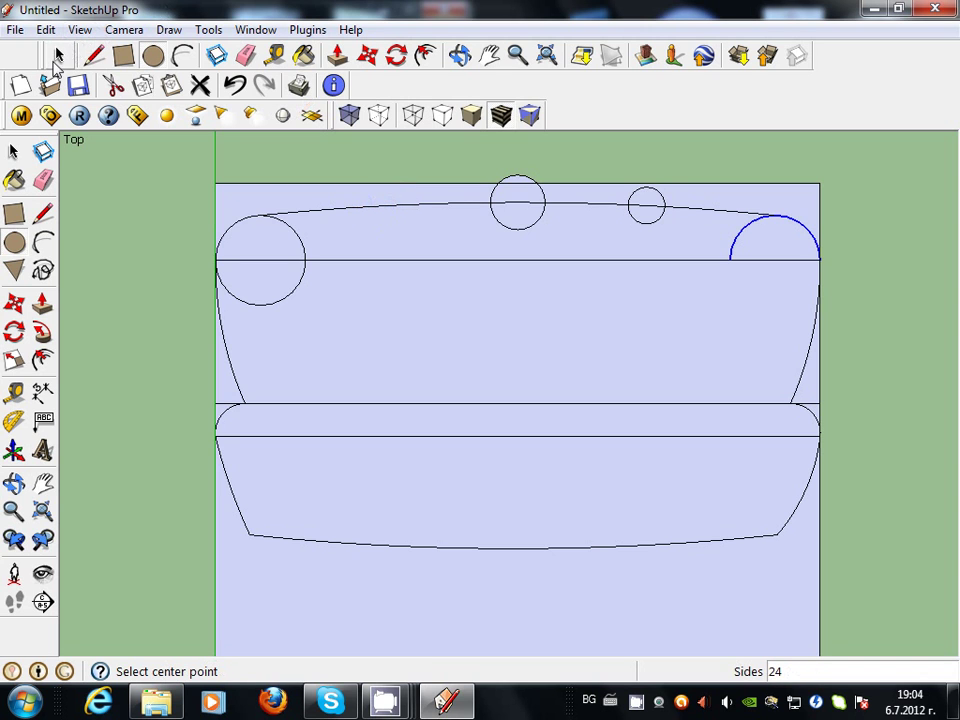
left_click(57, 56)
key("ctrl+z")
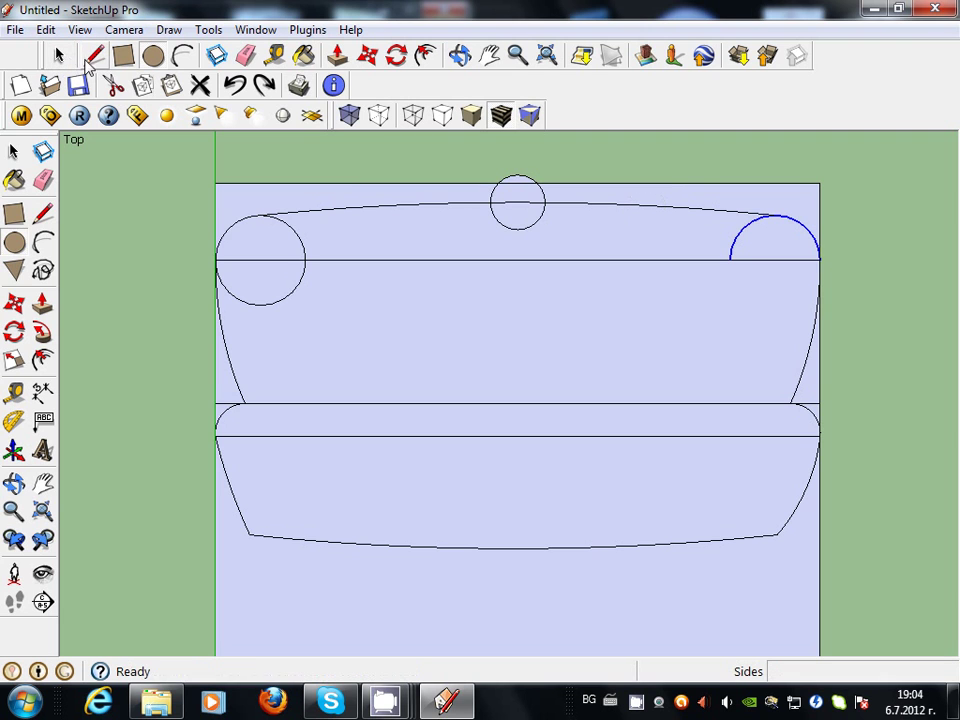
Place a 3" hexagon on each side of the centre circle along the top arc
left_click(14, 272)
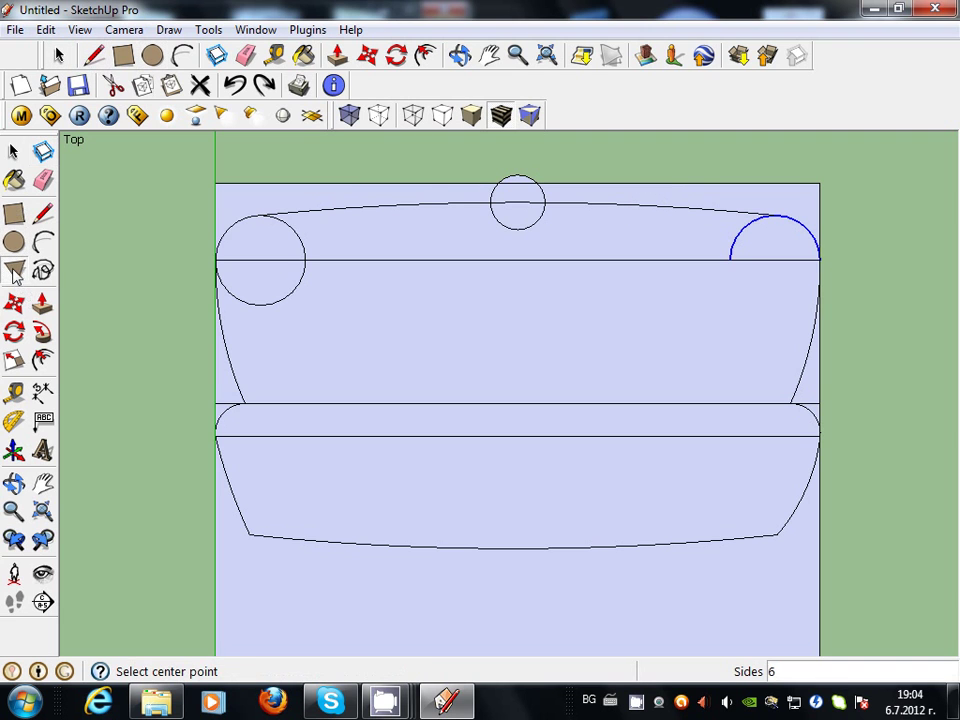
left_click(388, 205)
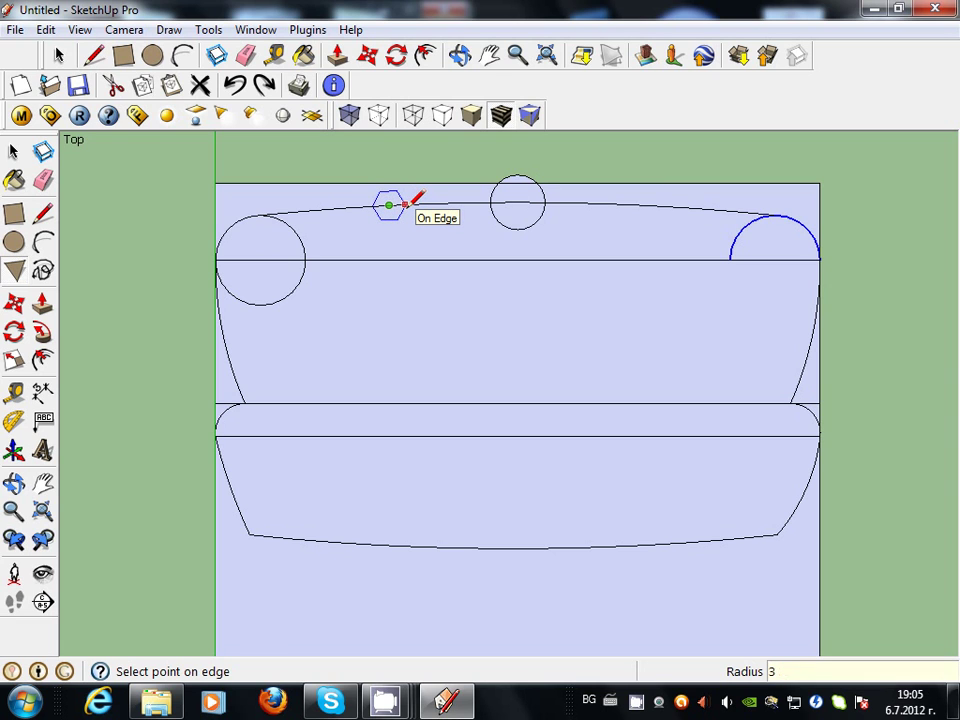
left_click(405, 205)
left_click(645, 204)
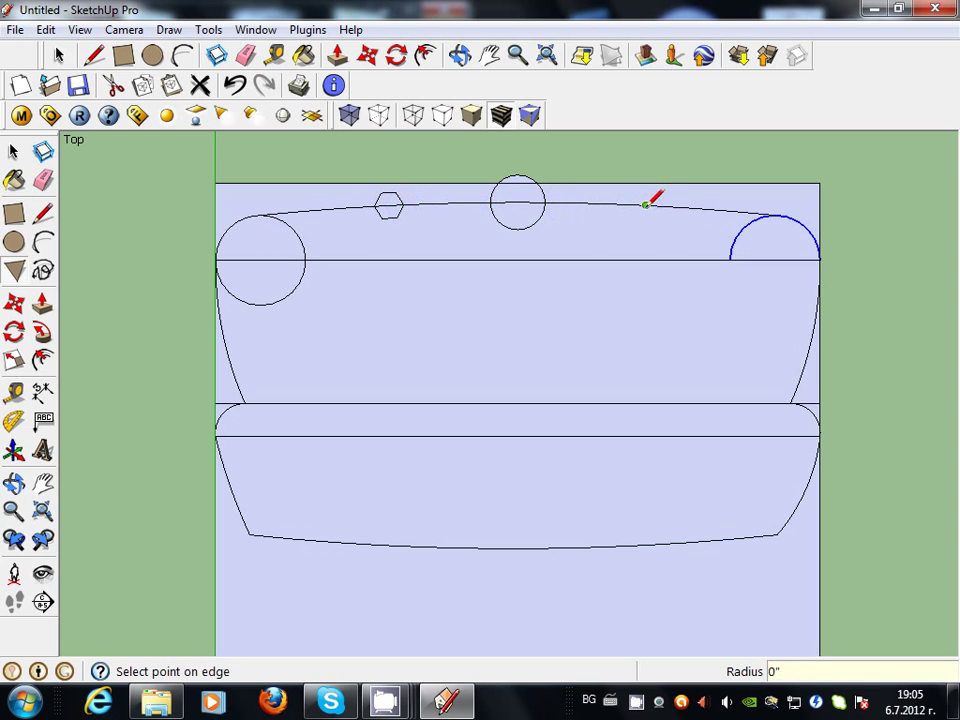
left_click(639, 198)
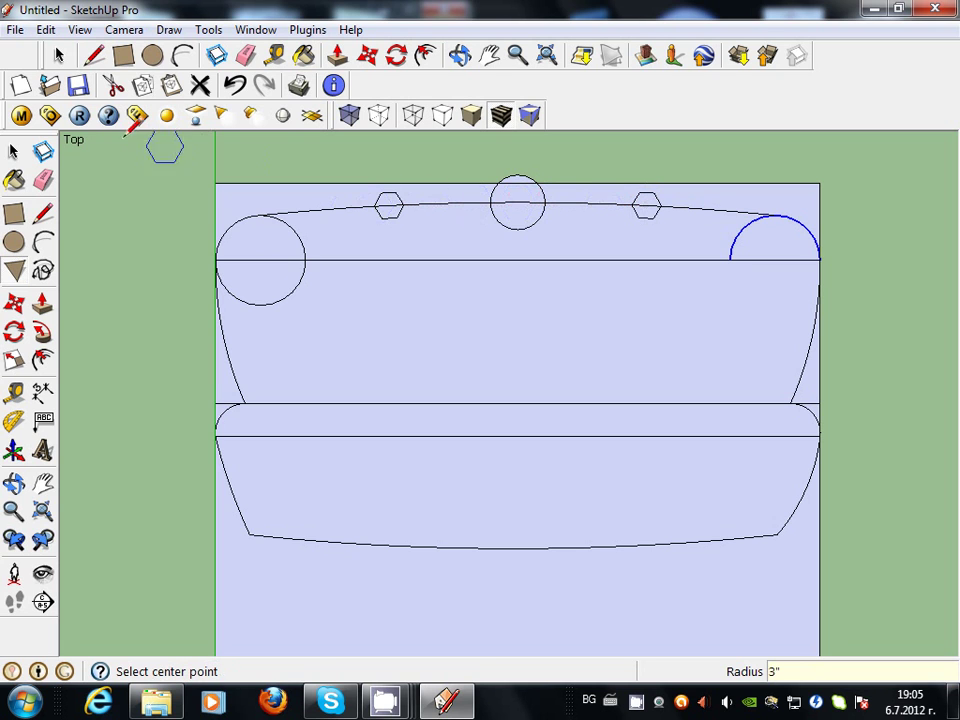
left_click(62, 55)
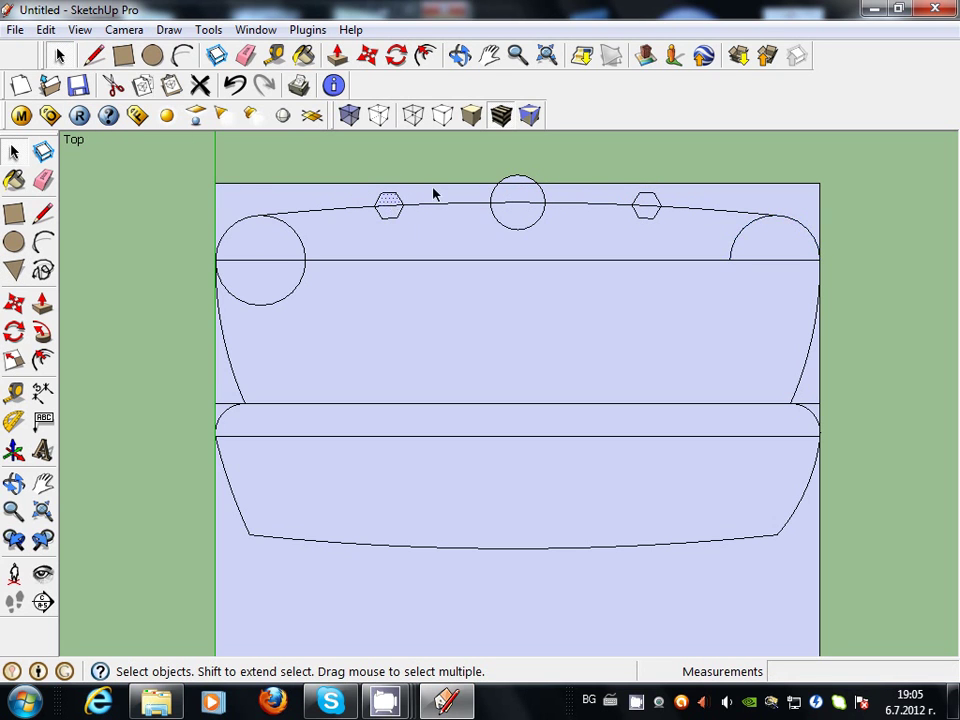
Erase the straight top line and the leftover lines at the upper right
left_click(246, 55)
left_click_drag(214, 188, 258, 173)
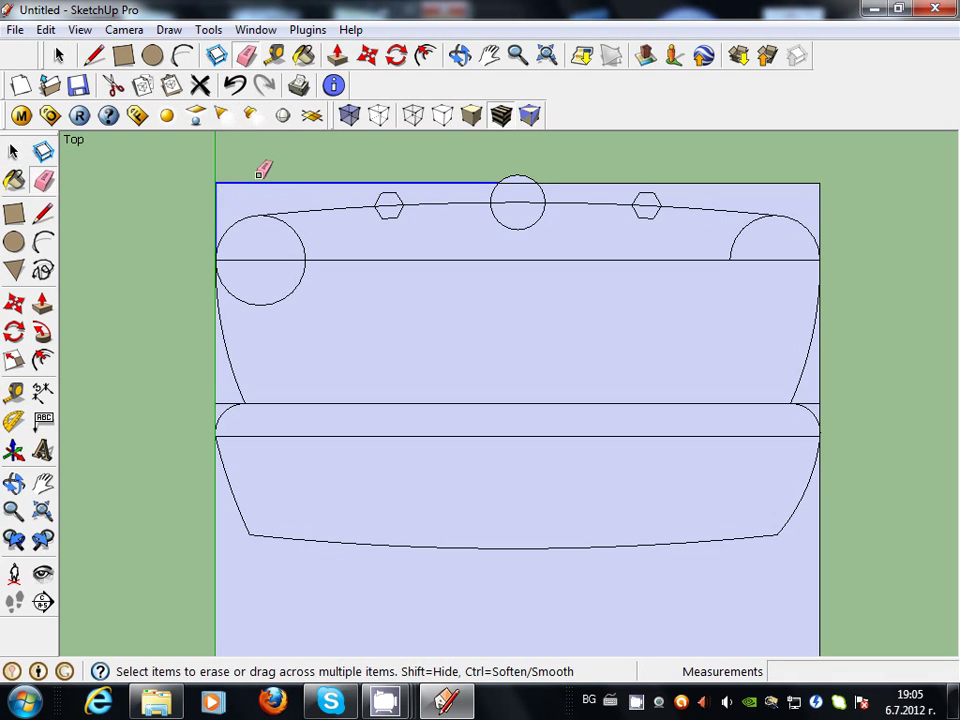
left_click_drag(466, 187, 512, 180)
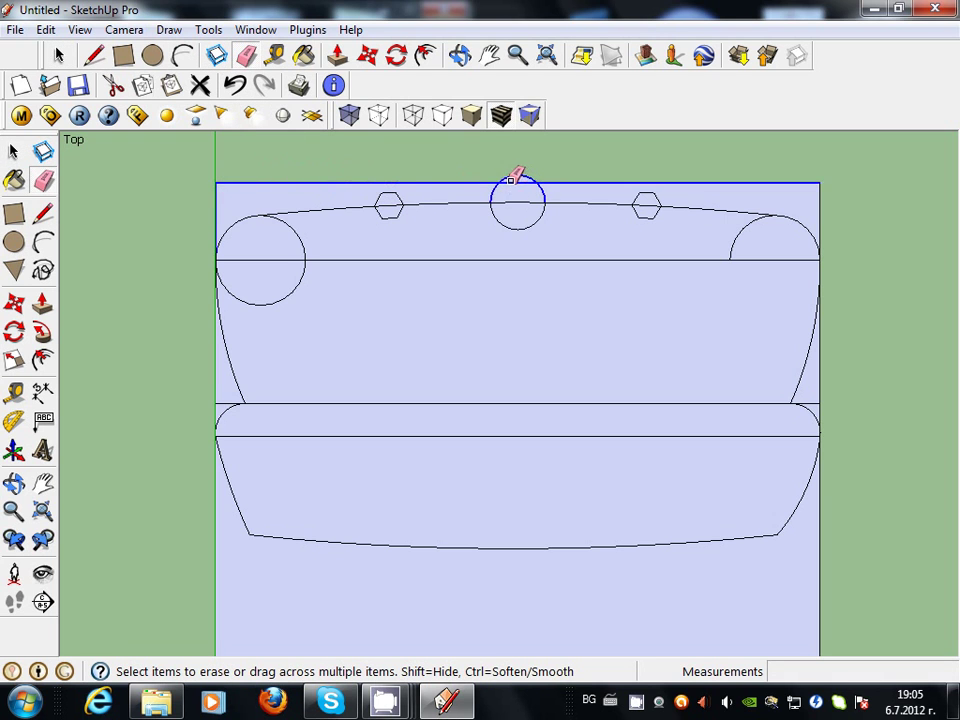
left_click_drag(602, 183, 646, 197)
left_click_drag(736, 188, 831, 189)
left_click_drag(780, 219, 727, 219)
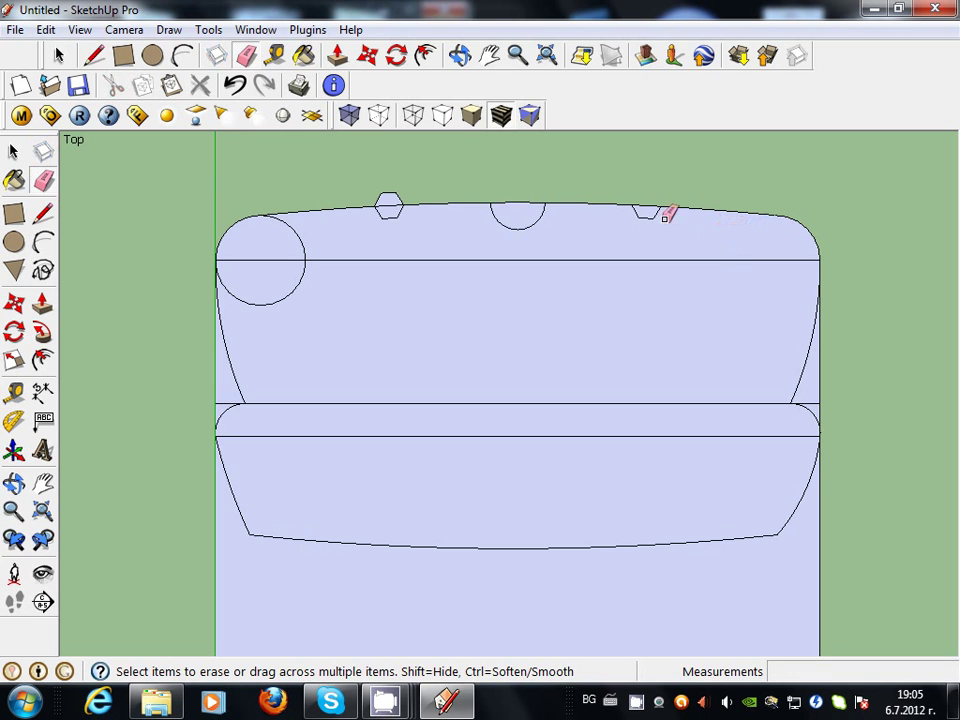
Cut the circle and hexagon notches and remove the stray vertical line on the right
left_click(512, 204)
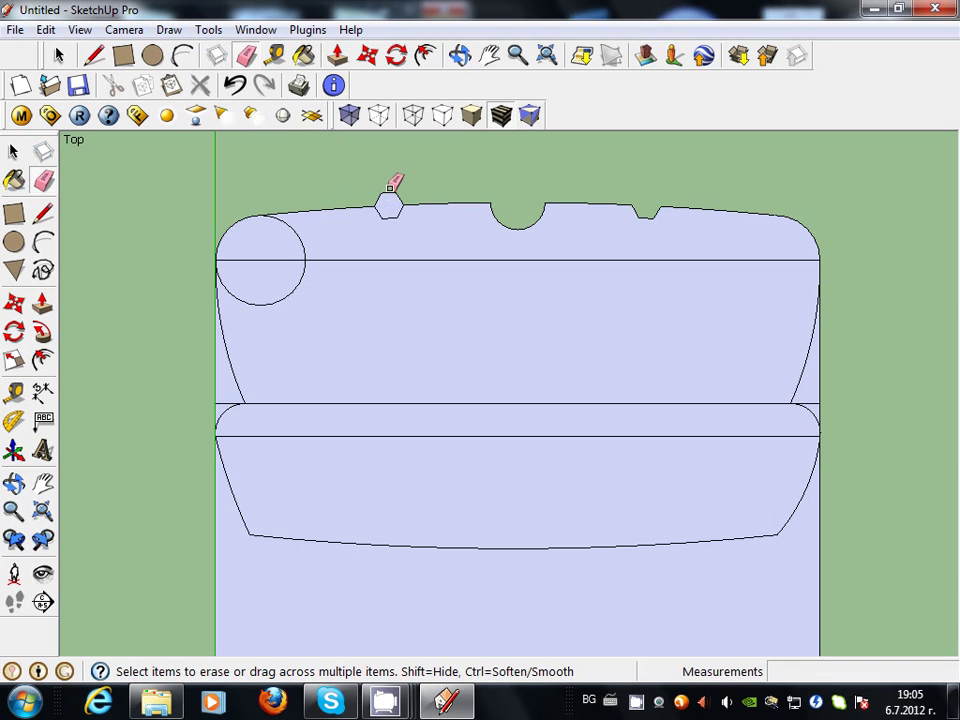
mouse_move(389, 196)
left_mouse_down()
mouse_move(316, 212)
mouse_move(312, 258)
left_mouse_up()
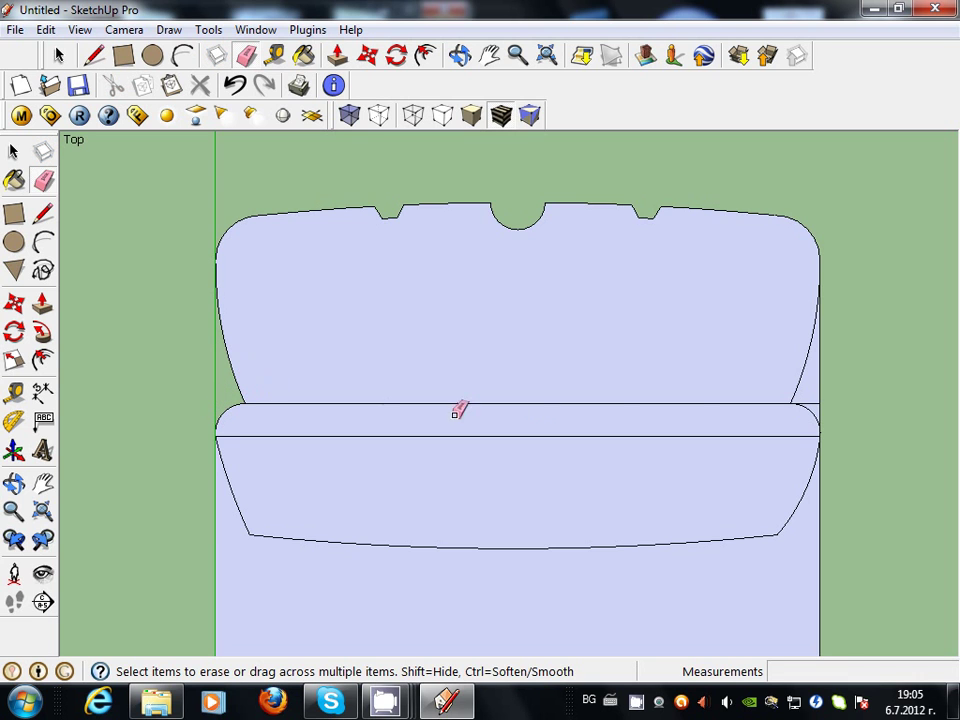
left_click_drag(824, 398, 810, 452)
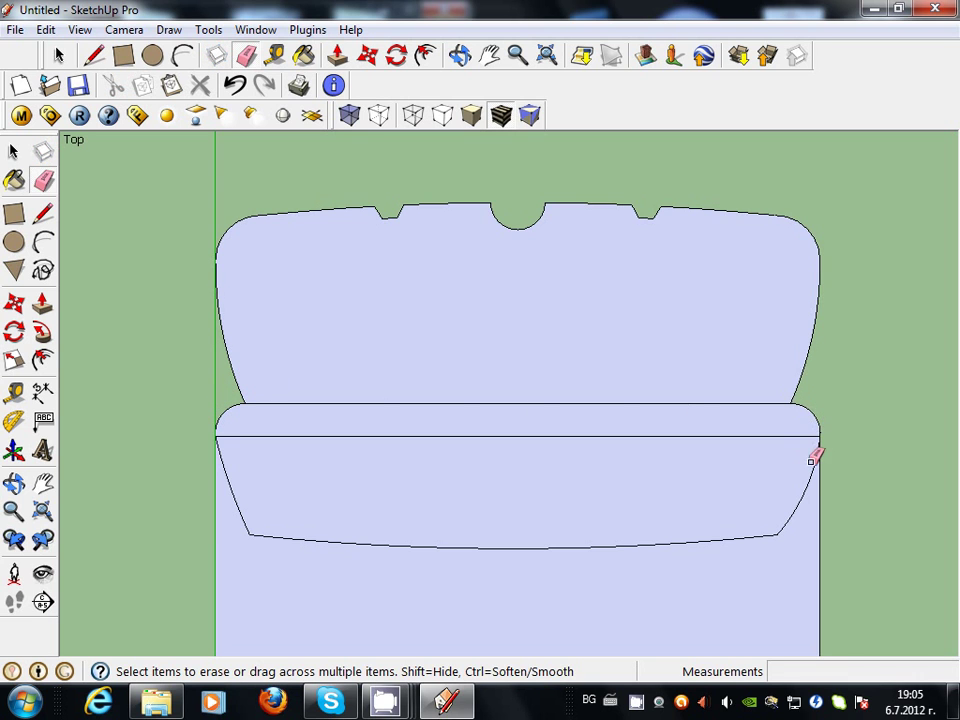
scroll(418, 274, "down", 2)
scroll(418, 274, "down", 1)
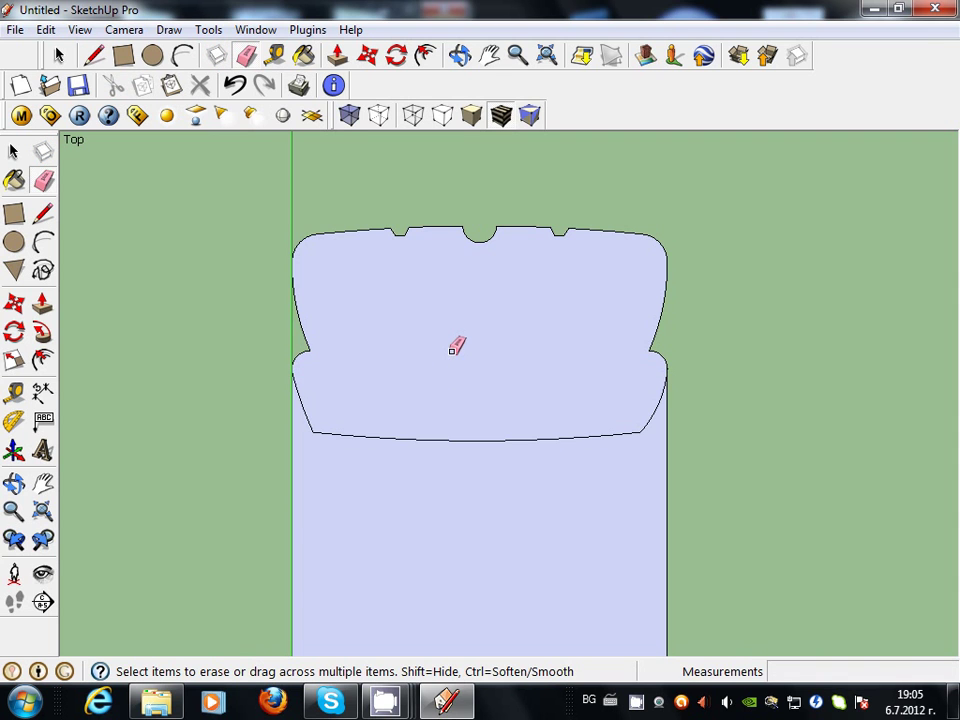
scroll(430, 215, "down", 2)
scroll(425, 225, "down", 1)
scroll(476, 392, "up", 2)
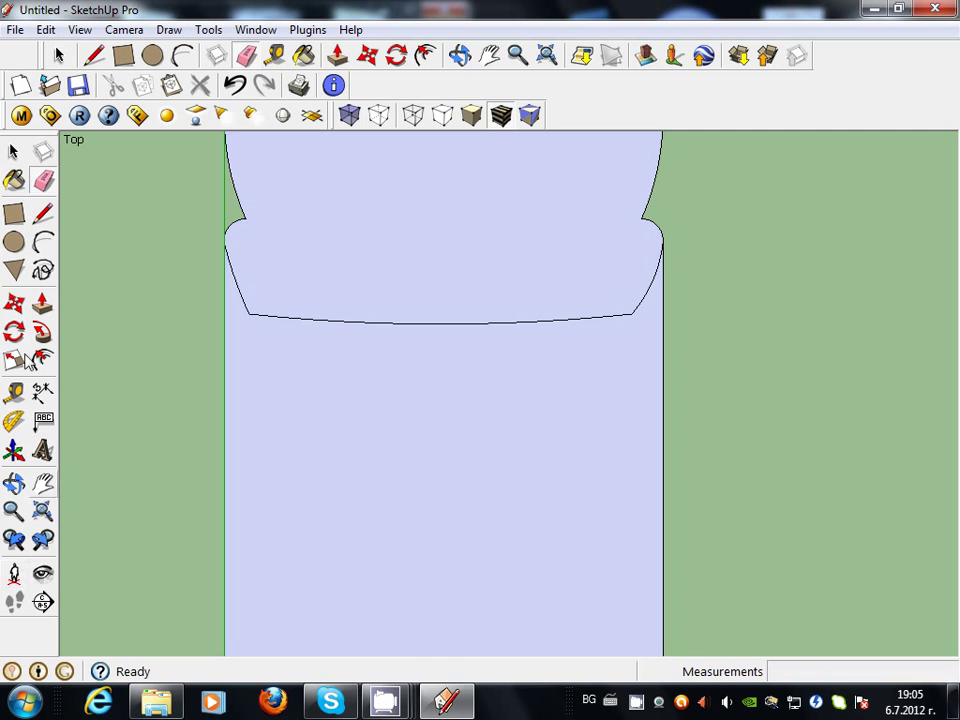
Move the profile's shallow bottom arc about 8 11/16" higher up the face
left_click(13, 151)
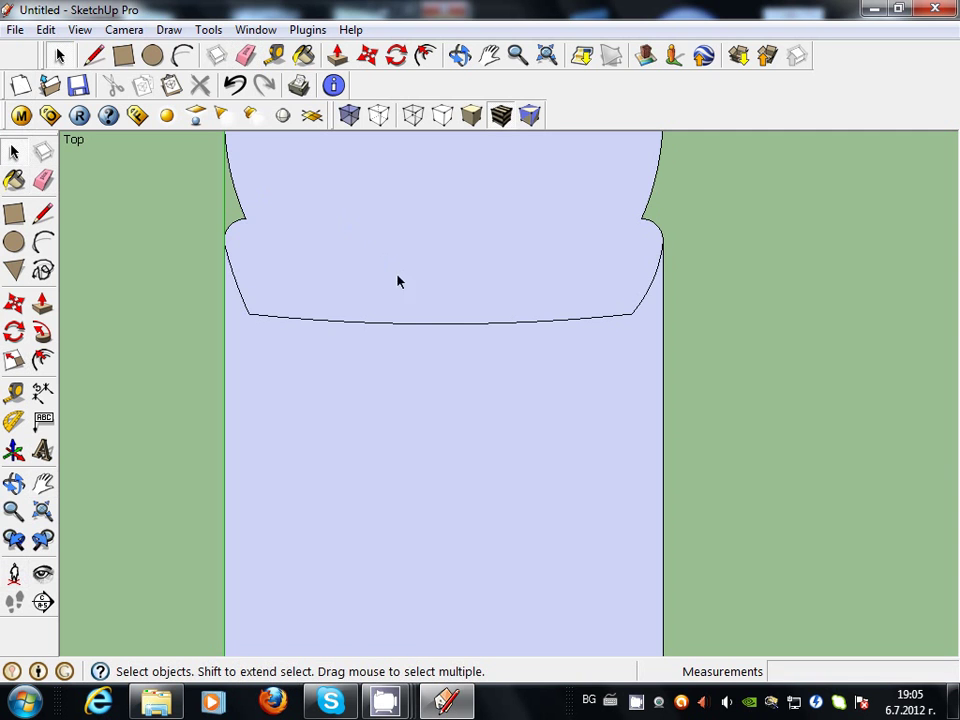
left_click(418, 321)
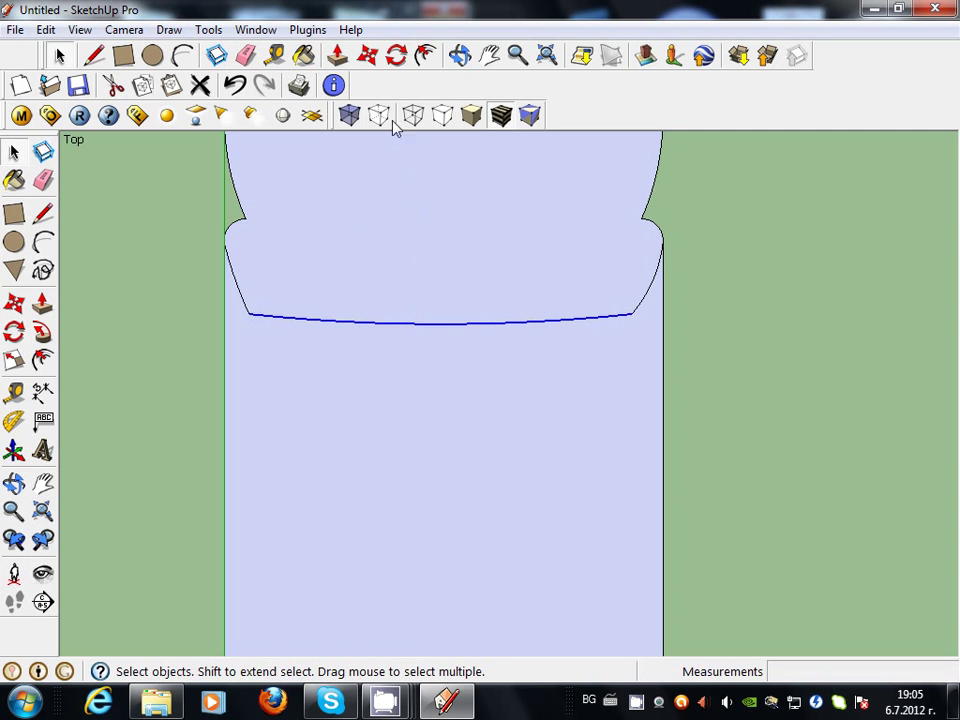
left_click(367, 55)
left_click(435, 452)
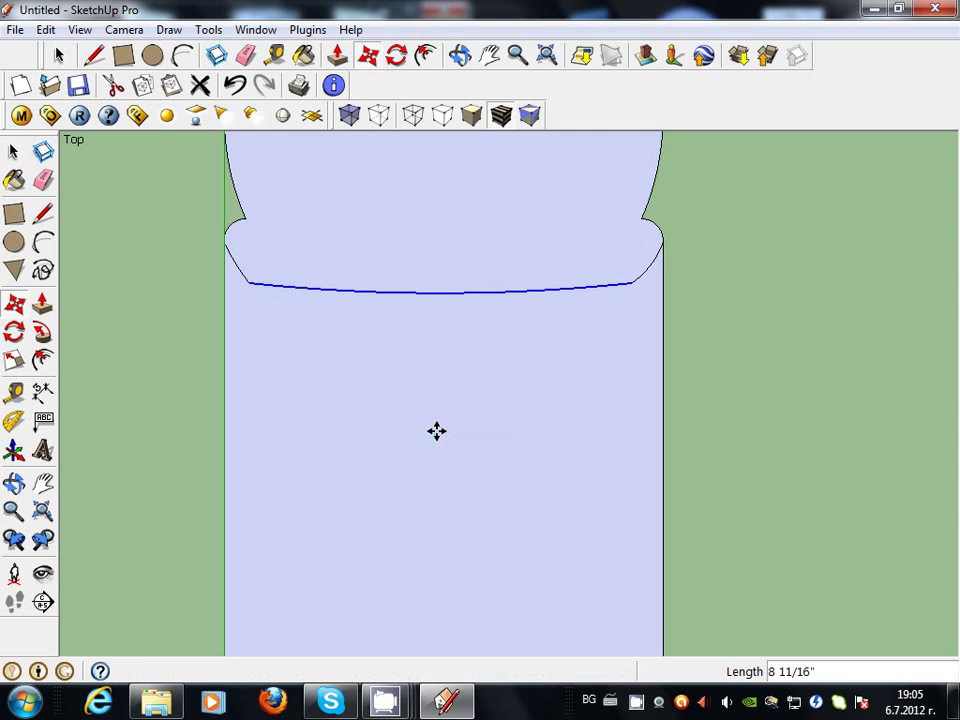
left_click(436, 432)
scroll(287, 146, "down", 2)
scroll(287, 180, "down", 2)
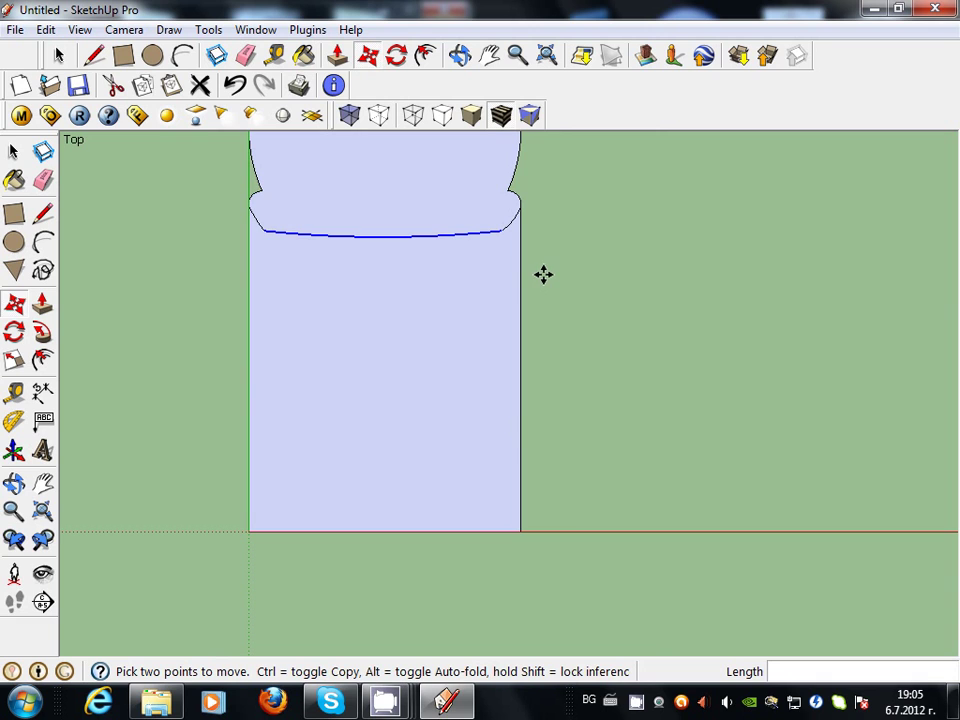
left_click(152, 55)
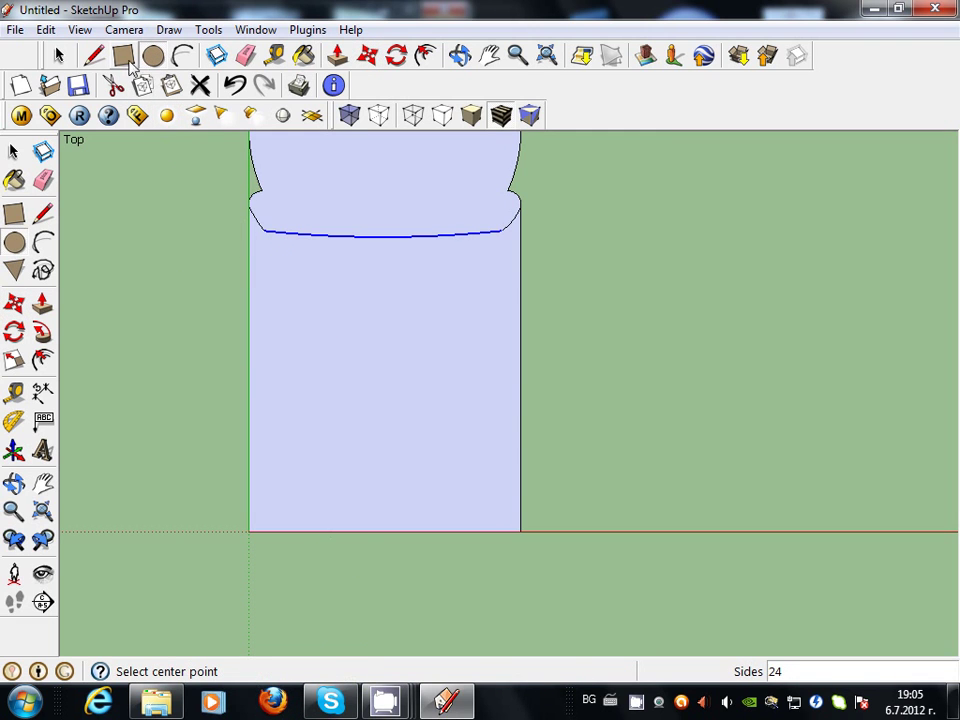
Draw a narrow upright rectangle rising from the face's bottom edge, just left of centre
left_click(123, 55)
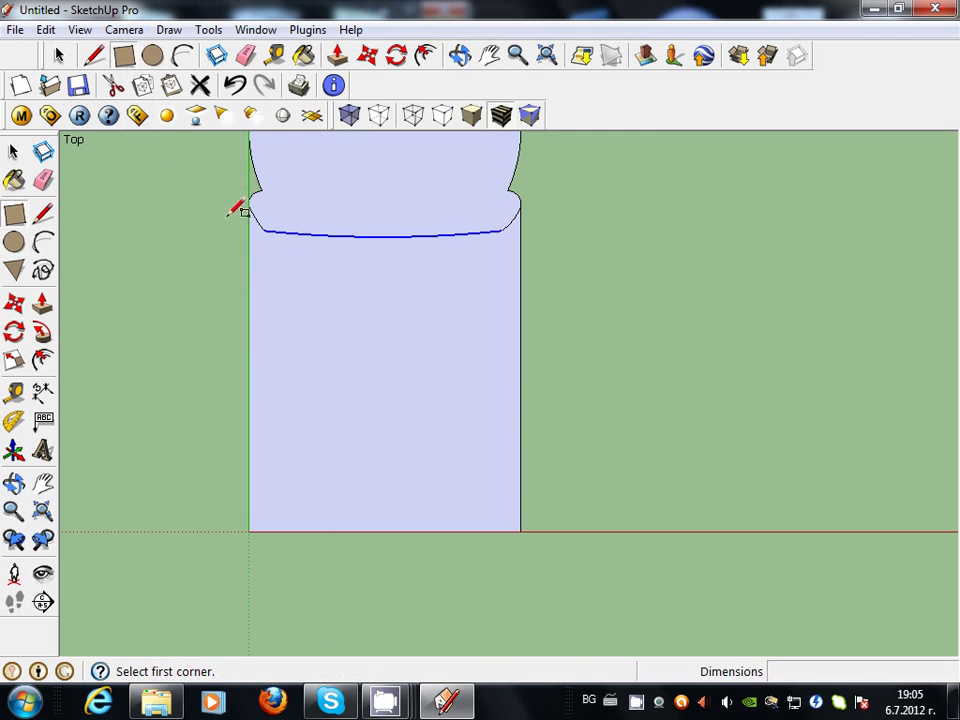
left_click(350, 531)
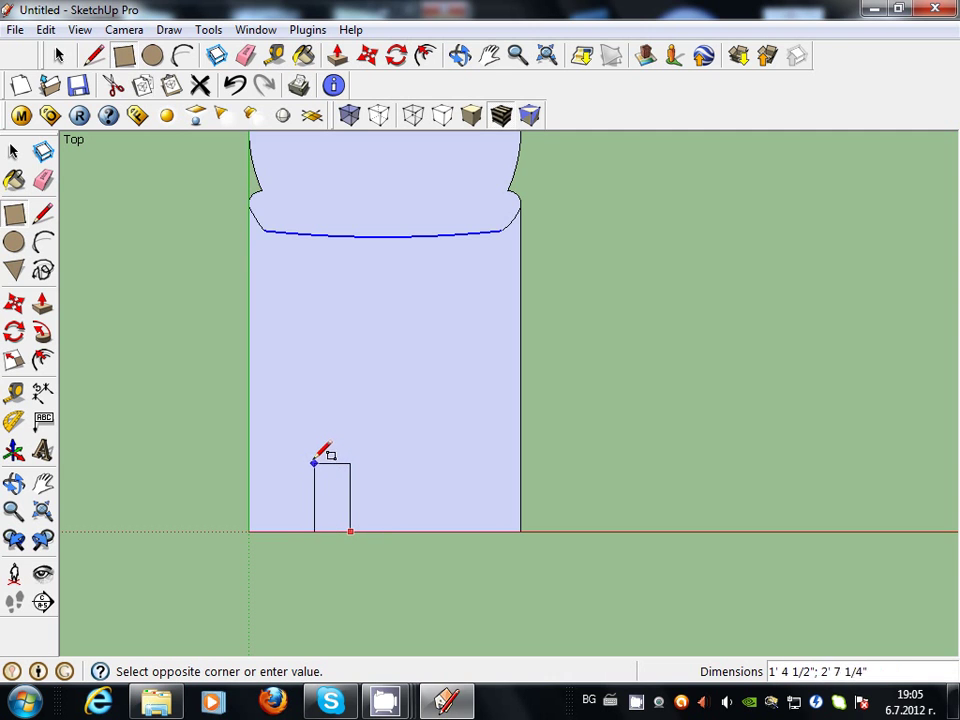
left_click(314, 461)
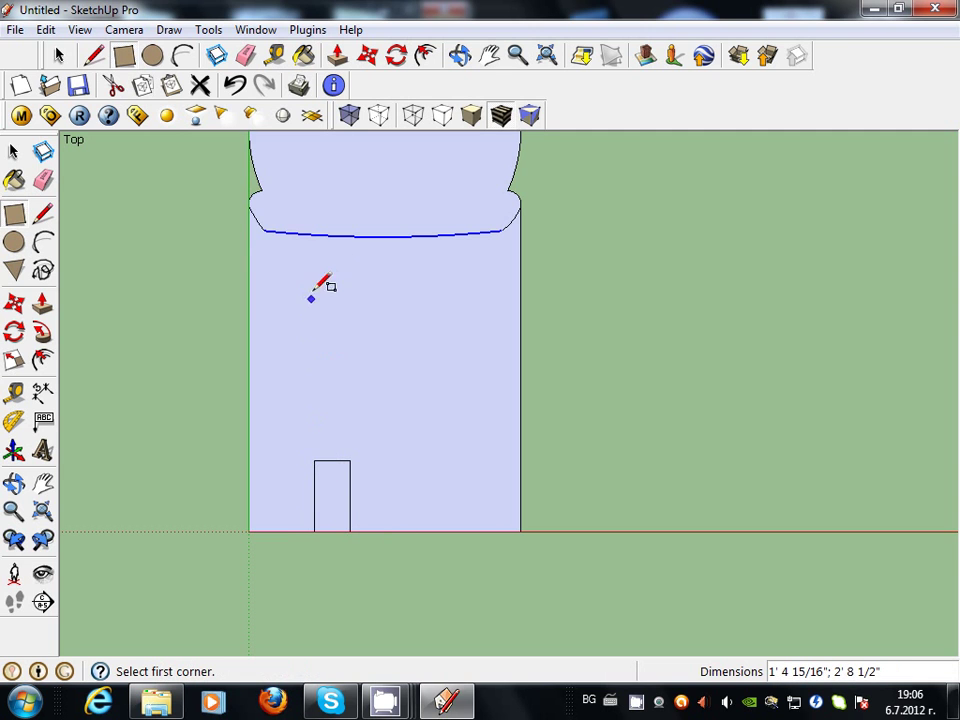
scroll(246, 103, "up", 2)
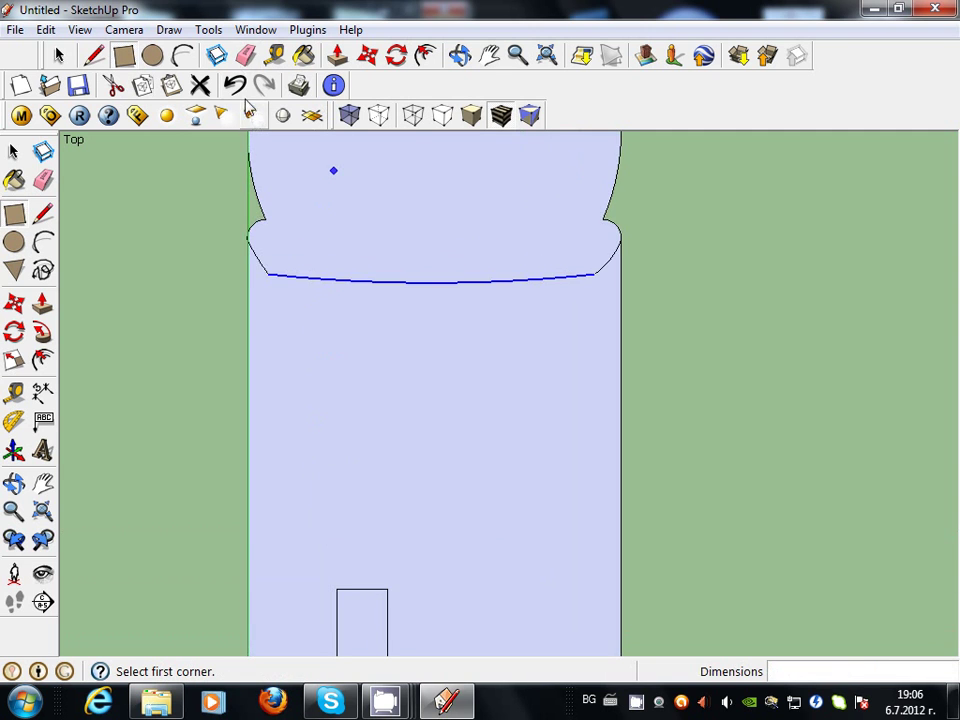
left_click(186, 58)
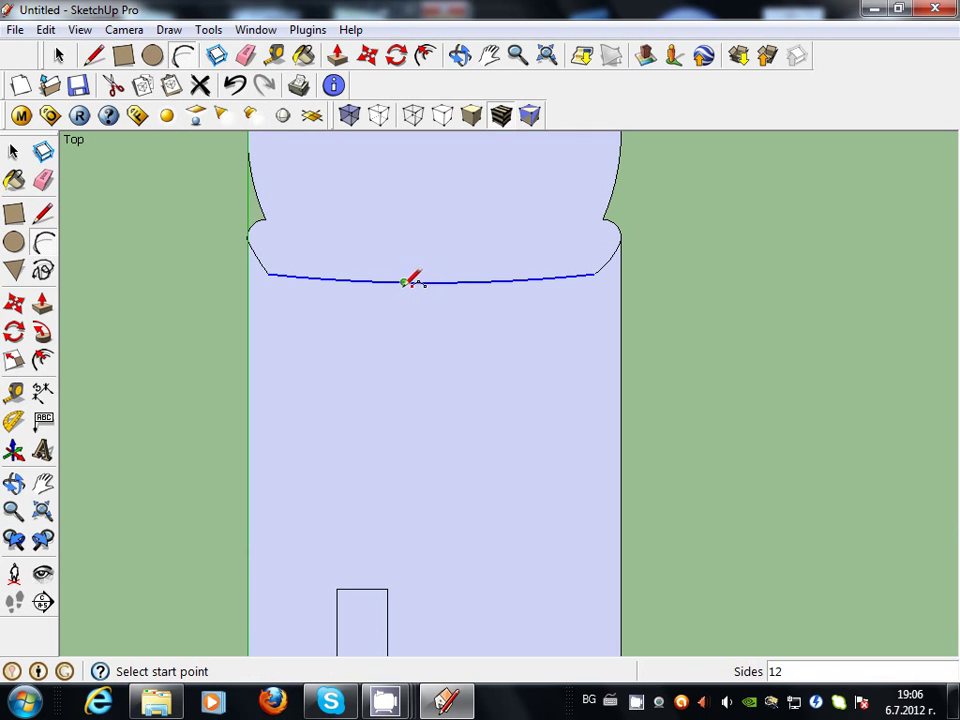
Draw two shallow arcs linking the rectangle's top corners to the tire's inner edge
left_click(404, 283)
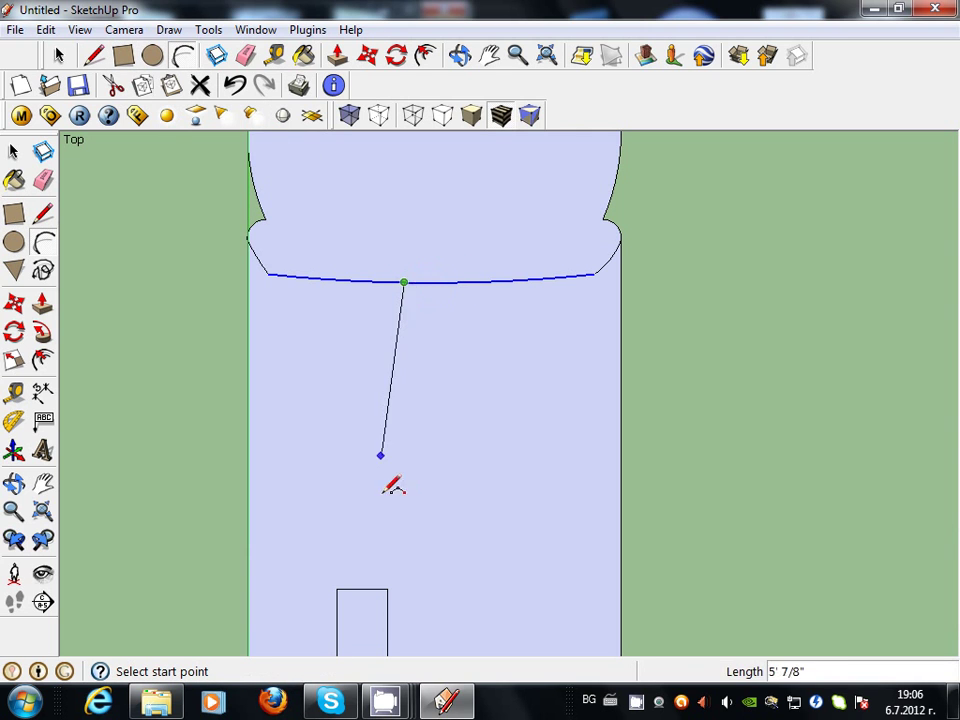
left_click(387, 589)
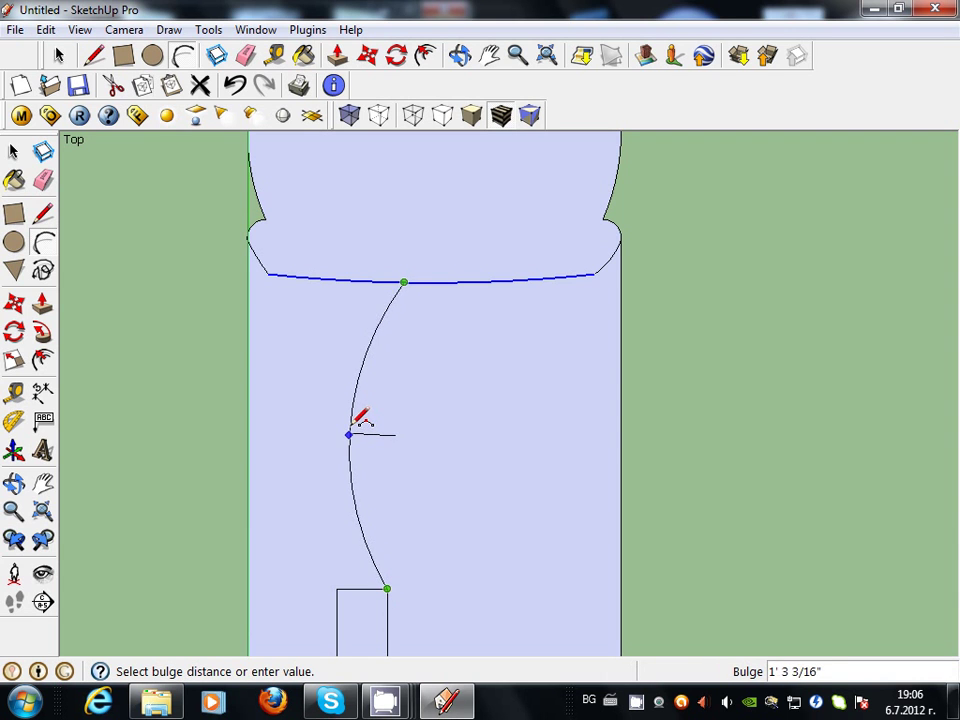
left_click(390, 433)
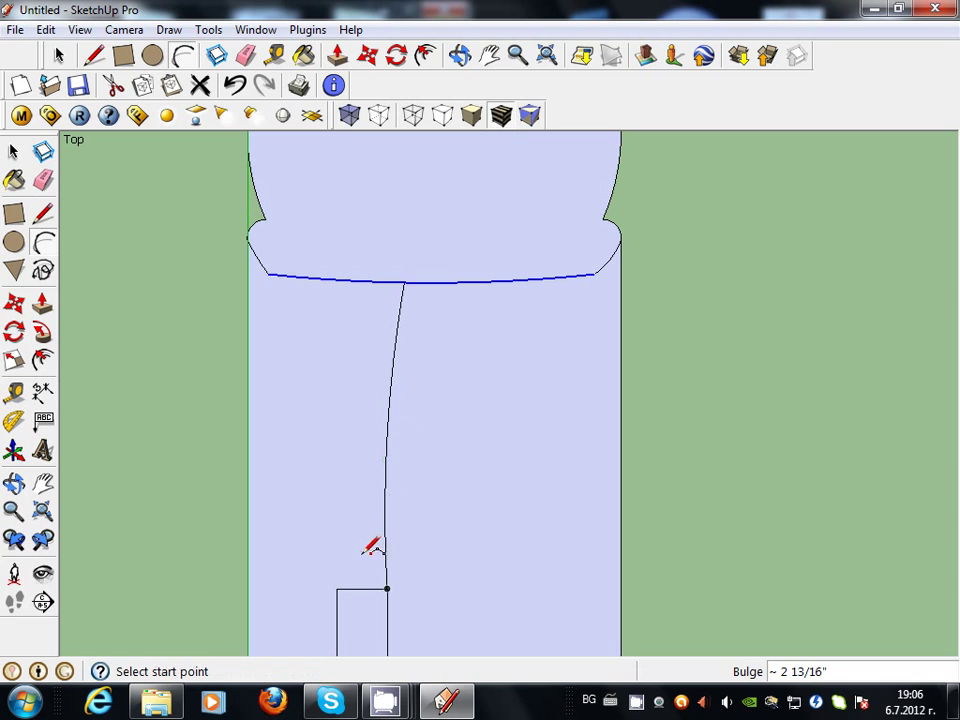
left_click(337, 588)
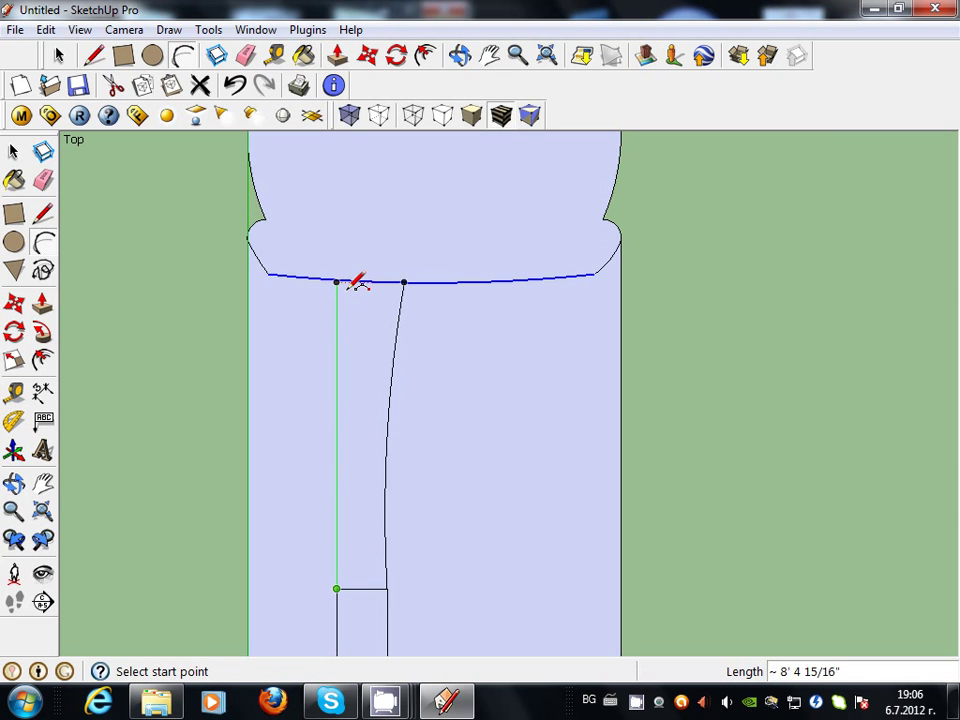
left_click(322, 278)
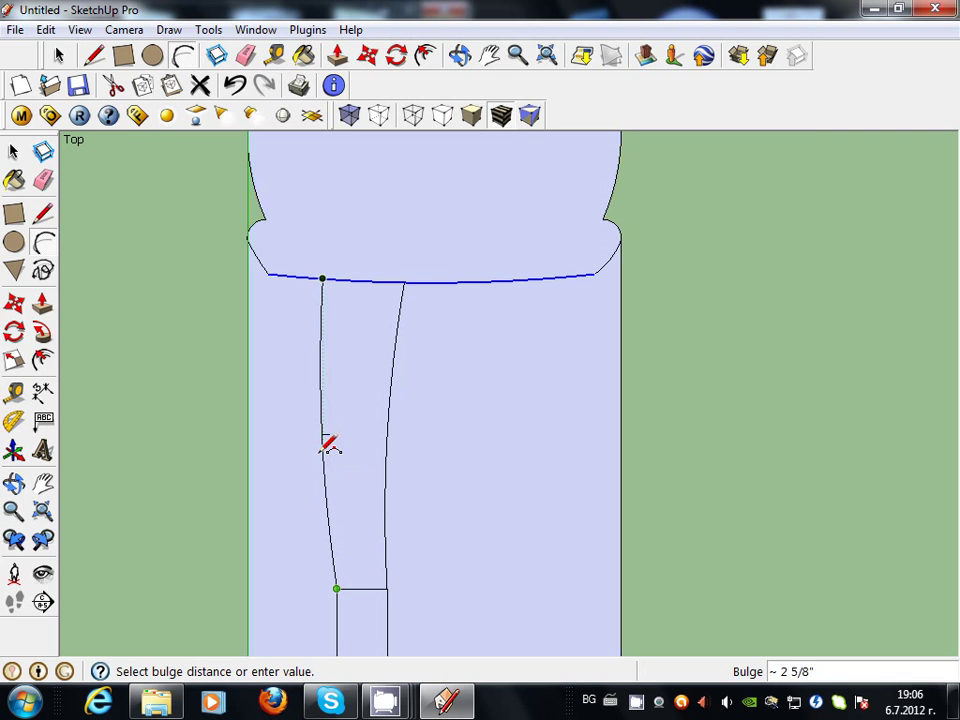
left_click(330, 446)
scroll(418, 287, "down", 3)
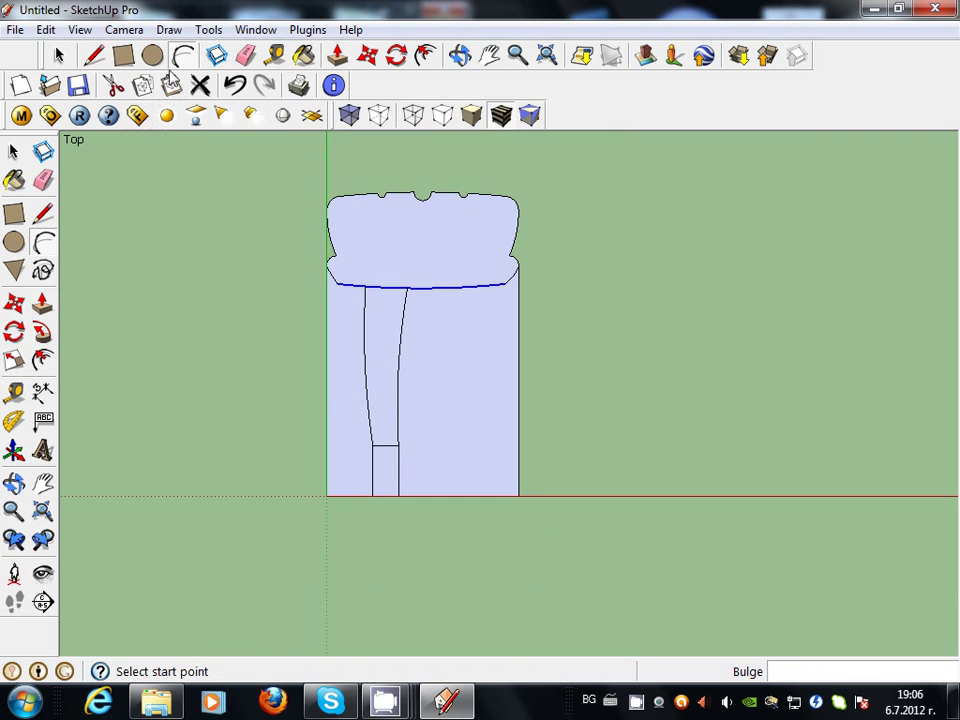
Erase the outer rectangle edges, the cross line at the spoke base and the spoke-tire joining edge
left_click(240, 58)
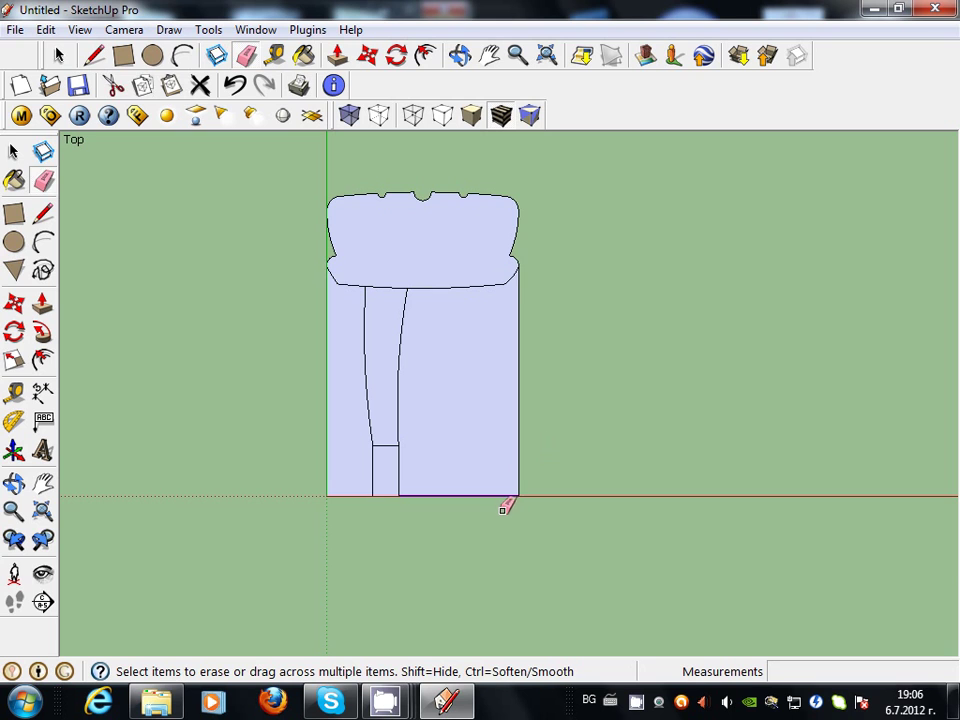
left_click(518, 472)
left_click_drag(343, 495, 353, 392)
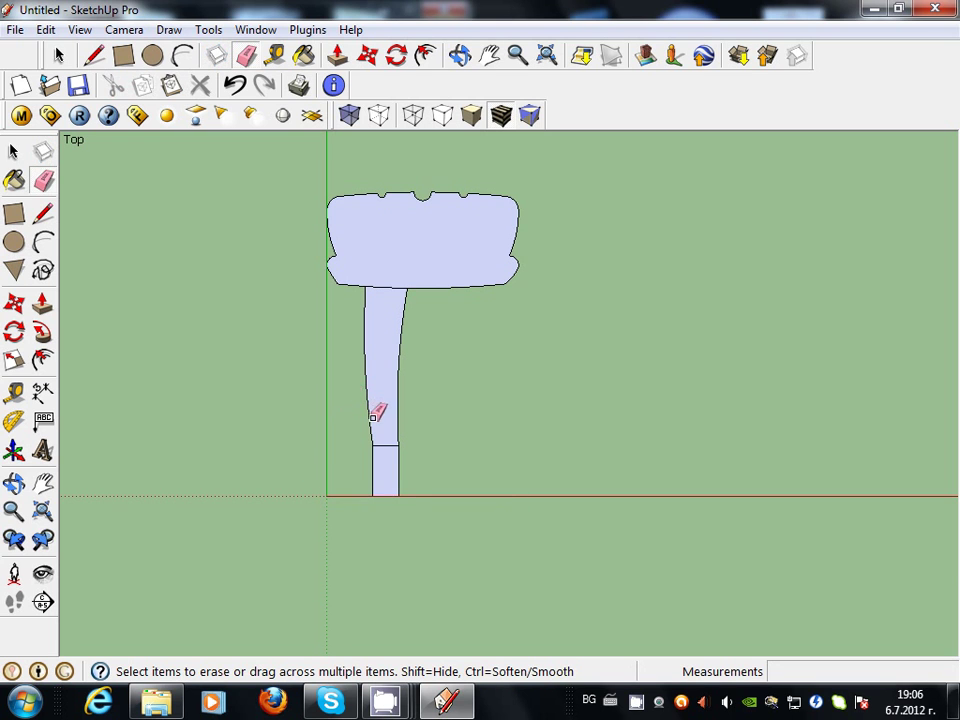
left_click(386, 445)
left_click(390, 287)
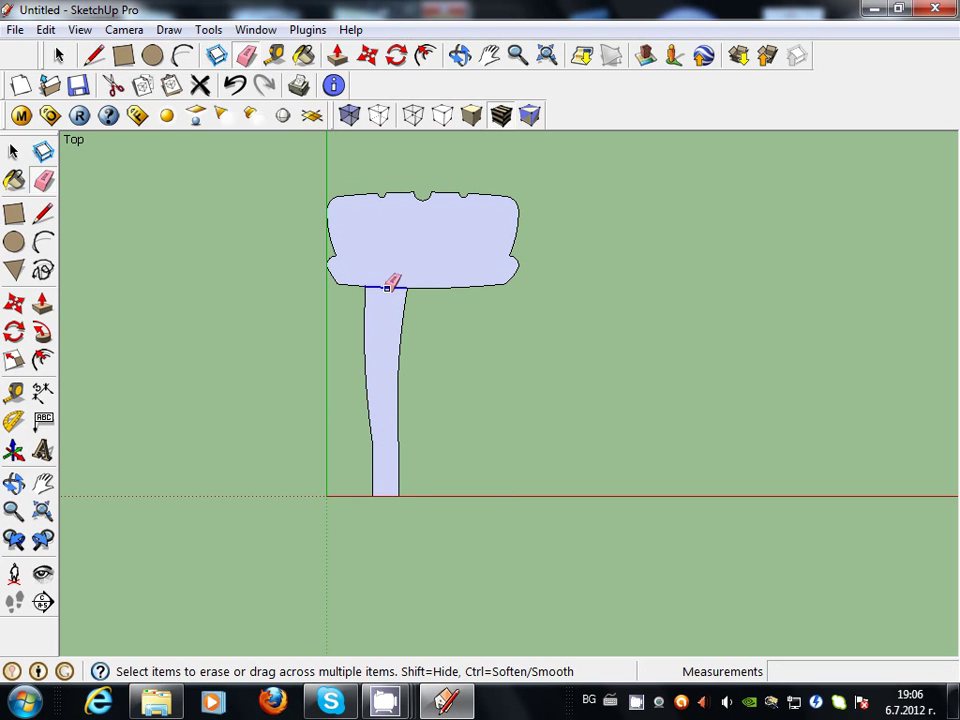
left_click(124, 29)
mouse_move(168, 92)
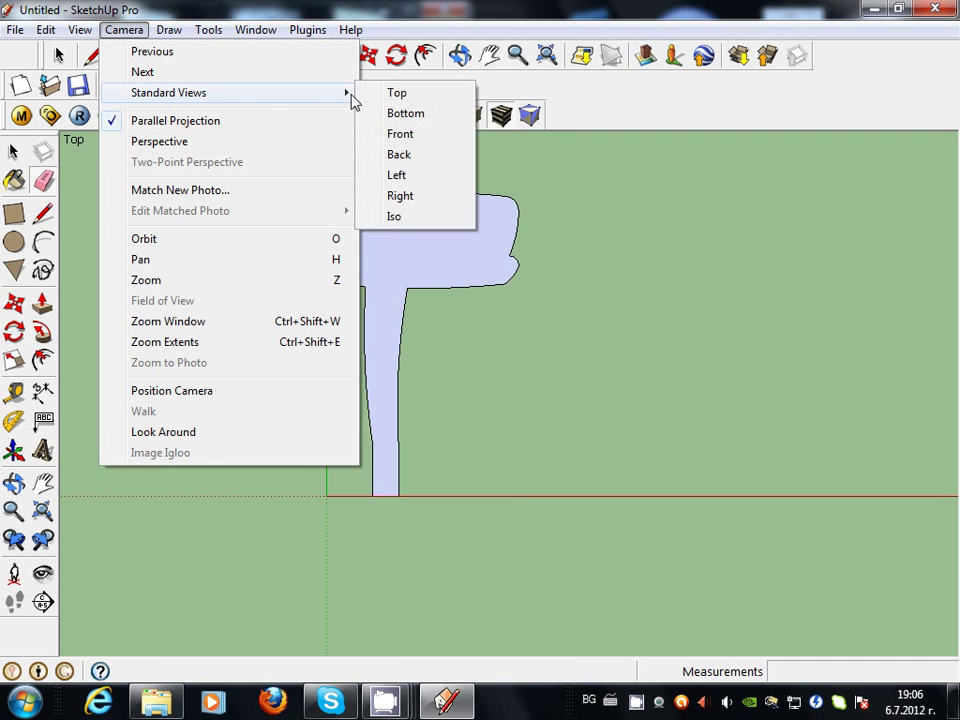
Switch to the Left standard view and orbit down to frame the axes origin
left_click(405, 175)
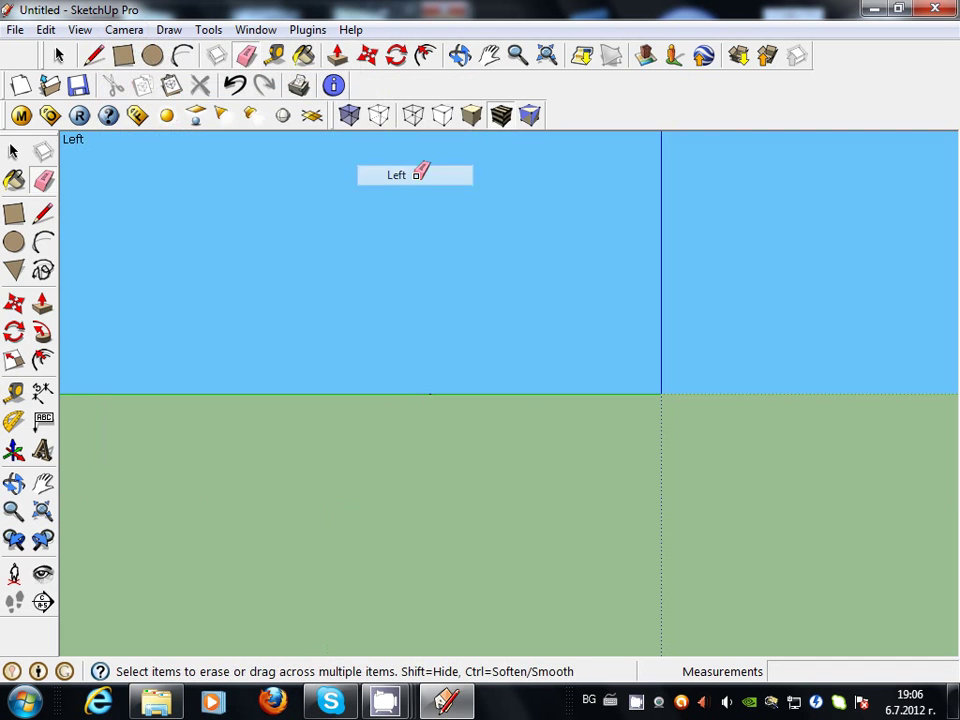
left_click(460, 55)
mouse_move(598, 221)
left_mouse_down()
mouse_move(602, 296)
mouse_move(591, 299)
left_mouse_up()
mouse_move(739, 424)
left_mouse_down()
mouse_move(699, 399)
mouse_move(609, 405)
left_mouse_up()
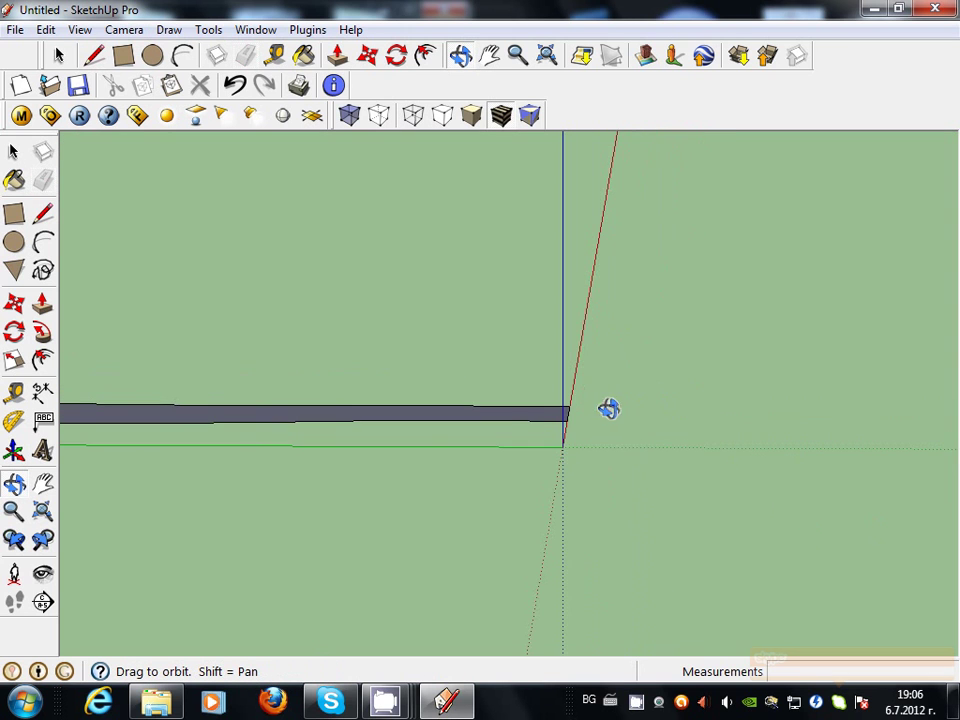
Draw a circle centred on the axes origin
left_click(152, 55)
left_click(558, 452)
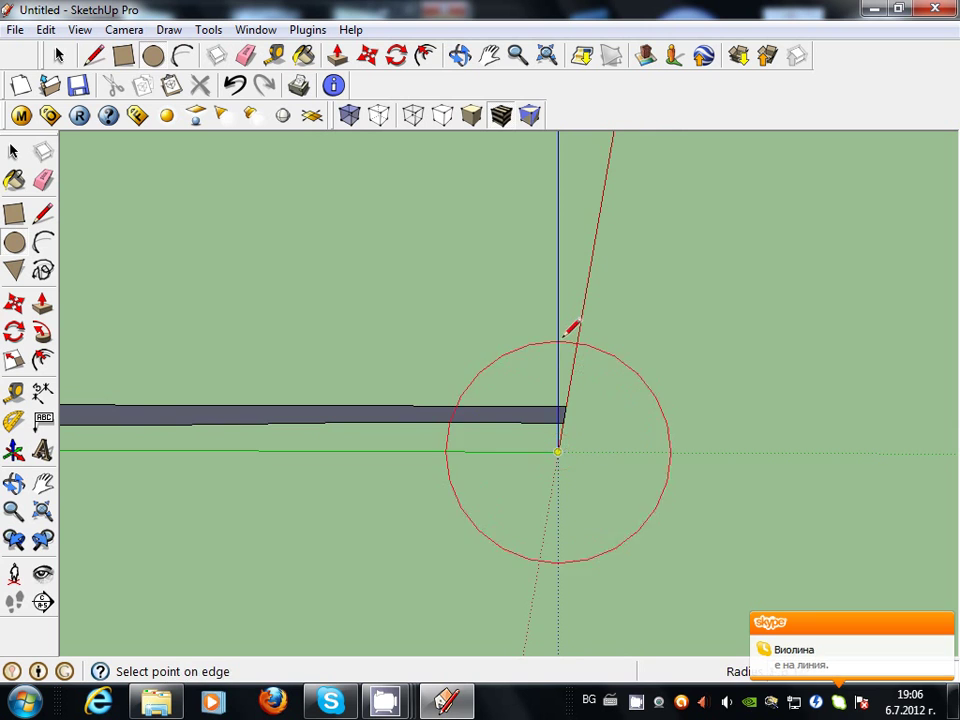
left_click(561, 332)
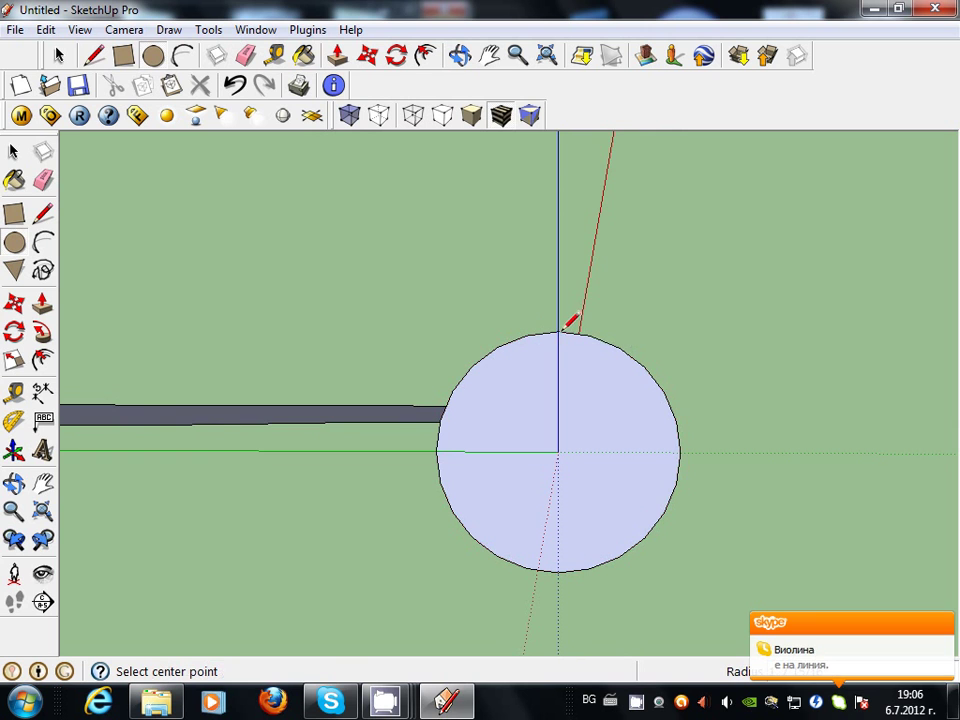
left_click(184, 56)
left_click(558, 332)
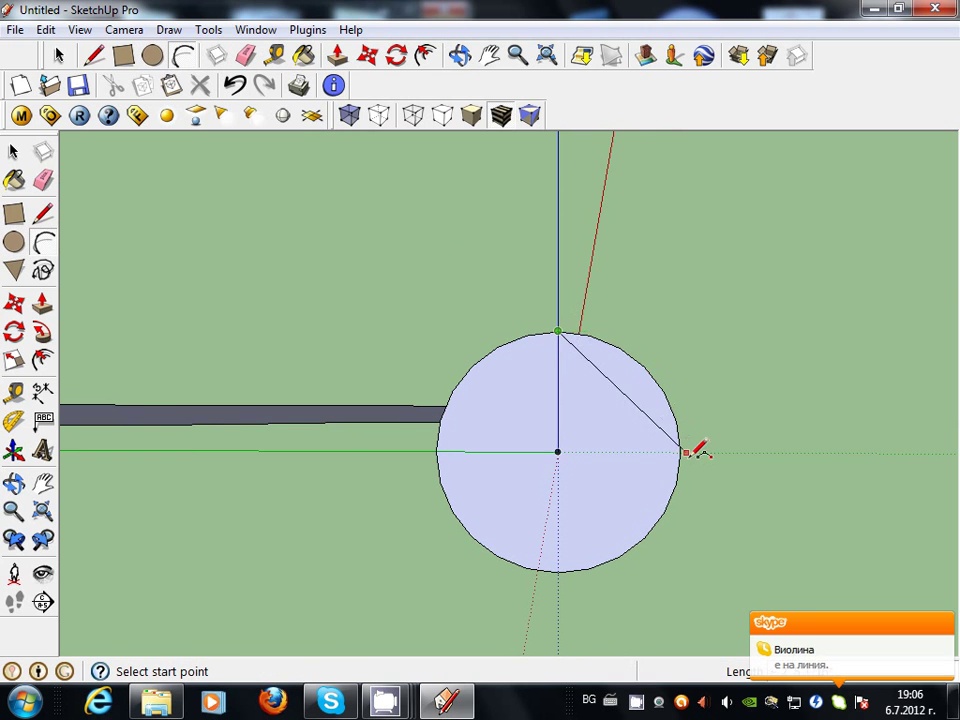
Trace four quarter arcs over the circle between its right, top, left and bottom points
left_click(679, 452)
left_click(650, 365)
left_click(558, 332)
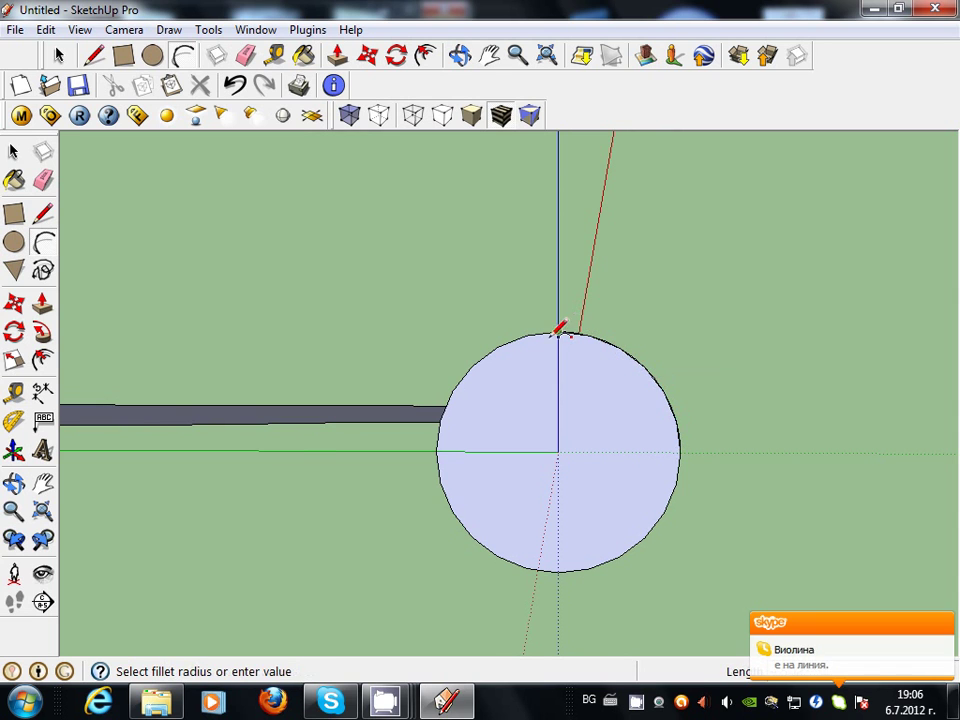
left_click(437, 451)
left_click(479, 365)
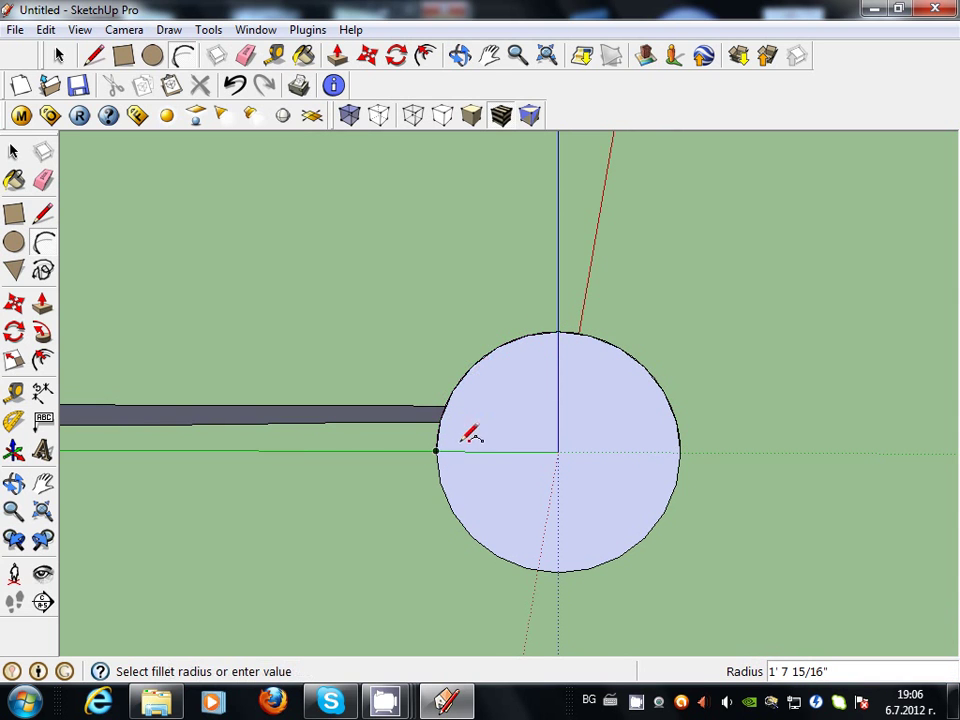
left_click(437, 451)
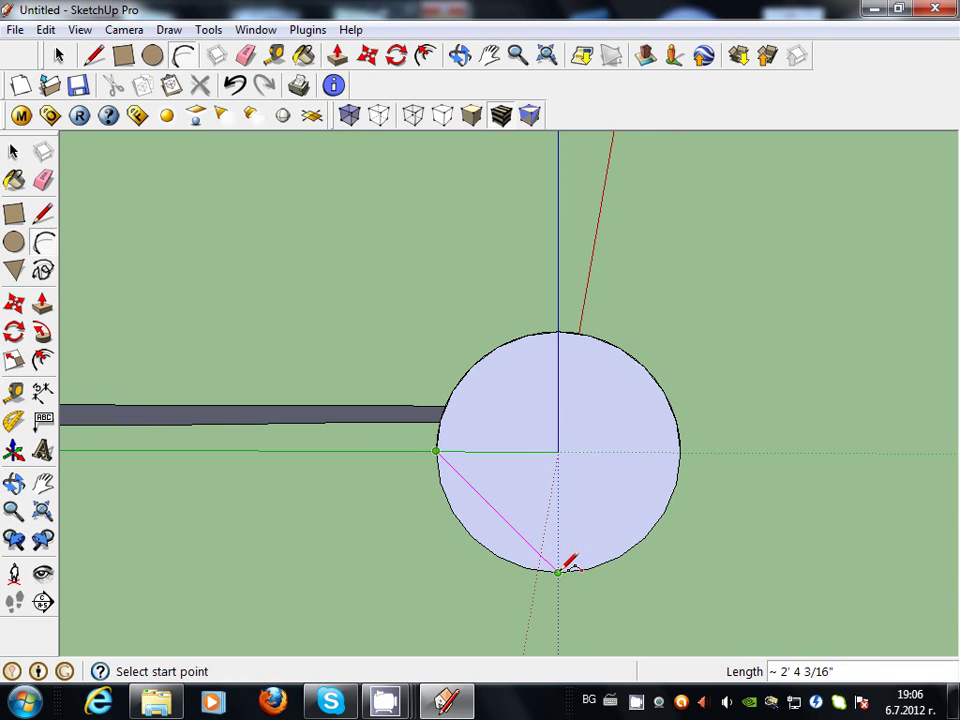
left_click(557, 571)
left_click(480, 535)
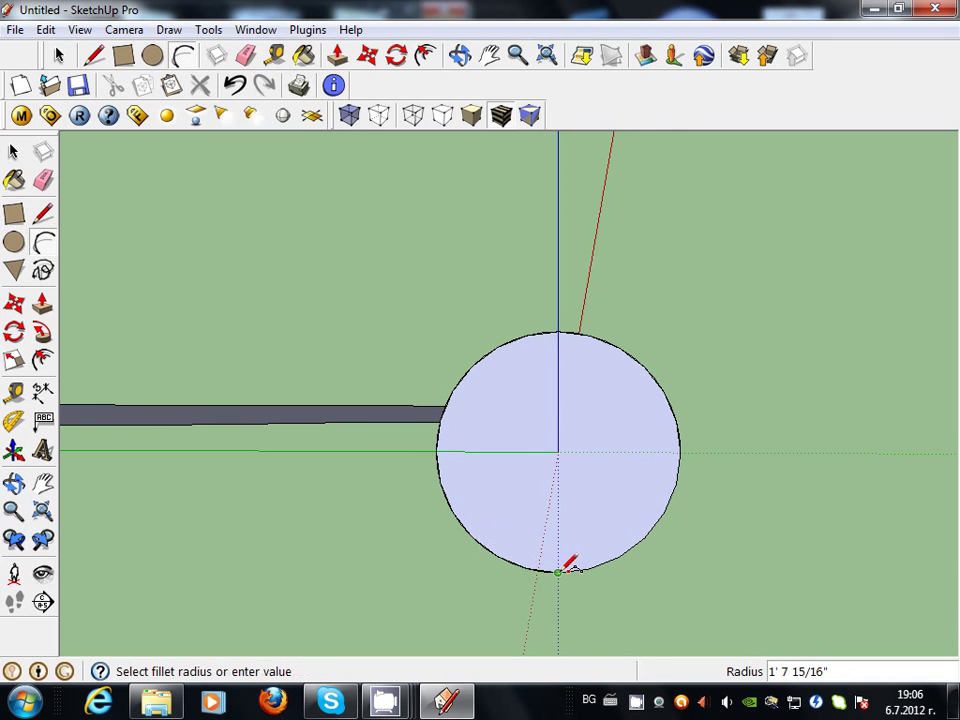
left_click(557, 571)
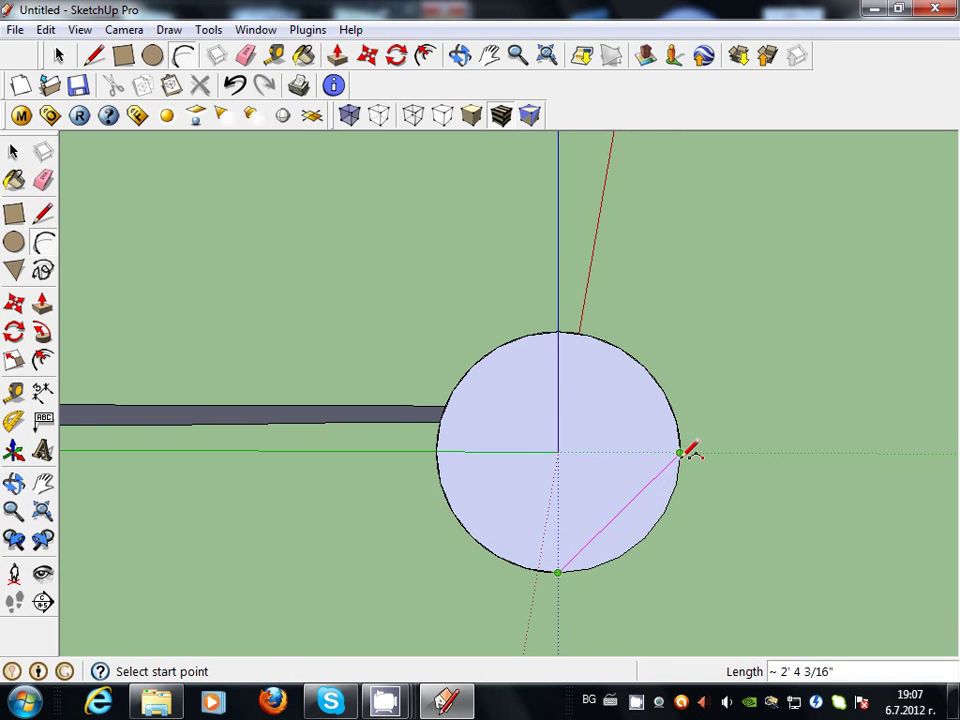
left_click(679, 453)
left_click(647, 525)
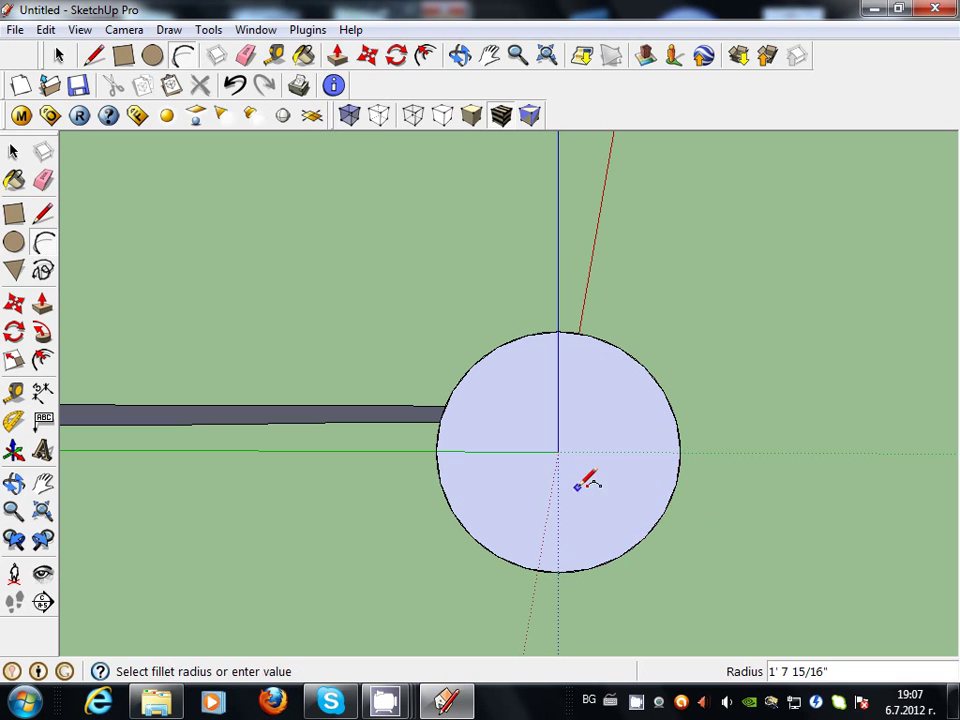
left_click(59, 56)
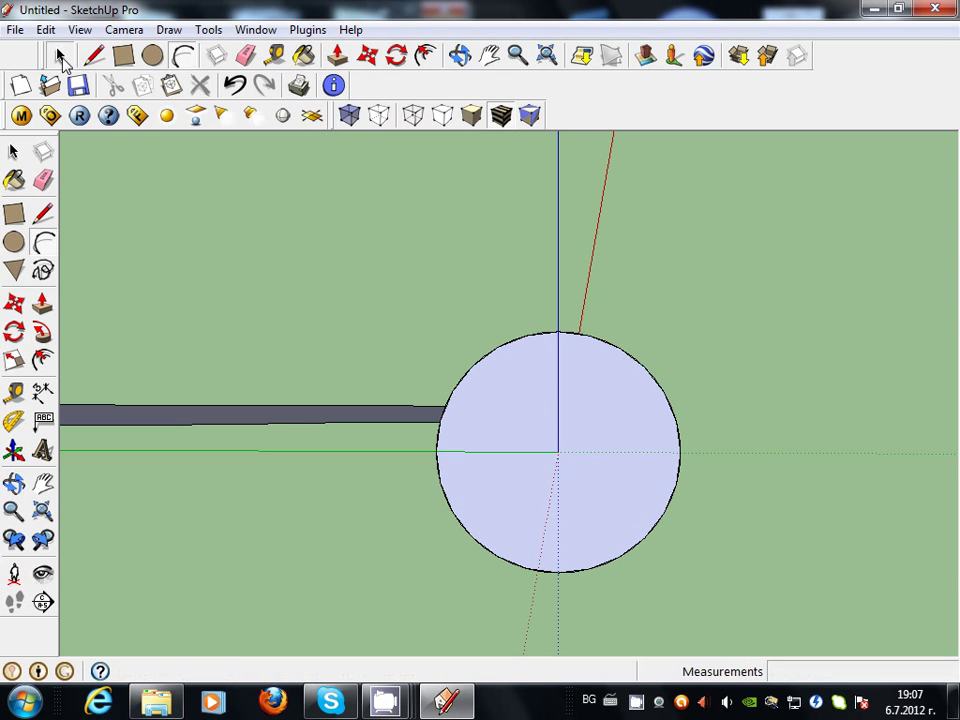
Delete the circle's face, leaving only its outline
left_click(585, 487)
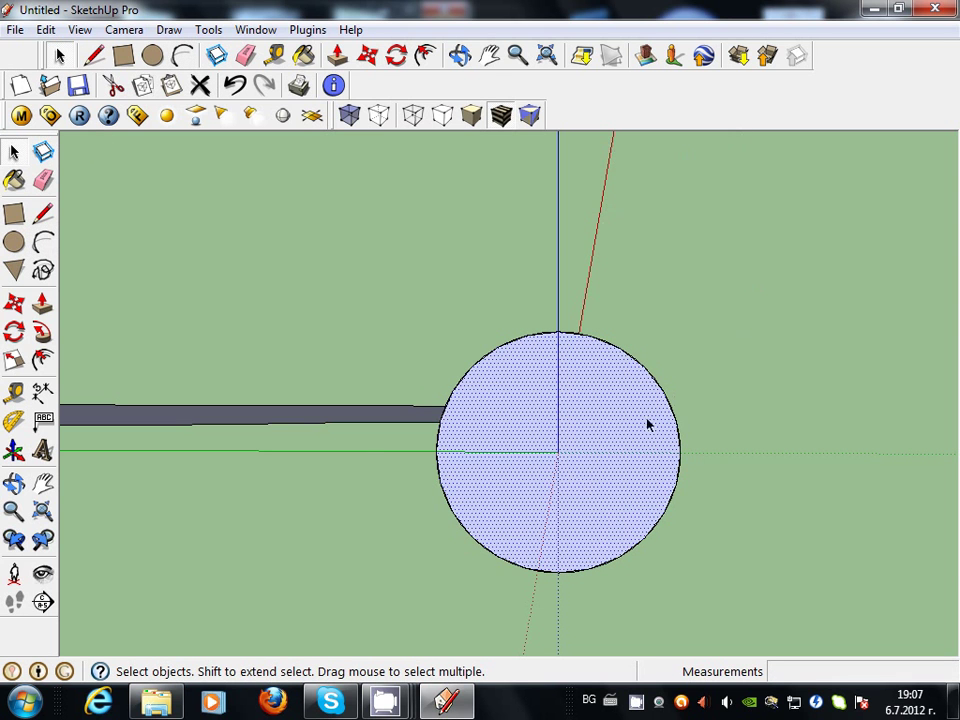
key("Delete")
scroll(675, 392, "up", 3)
scroll(591, 358, "up", 3)
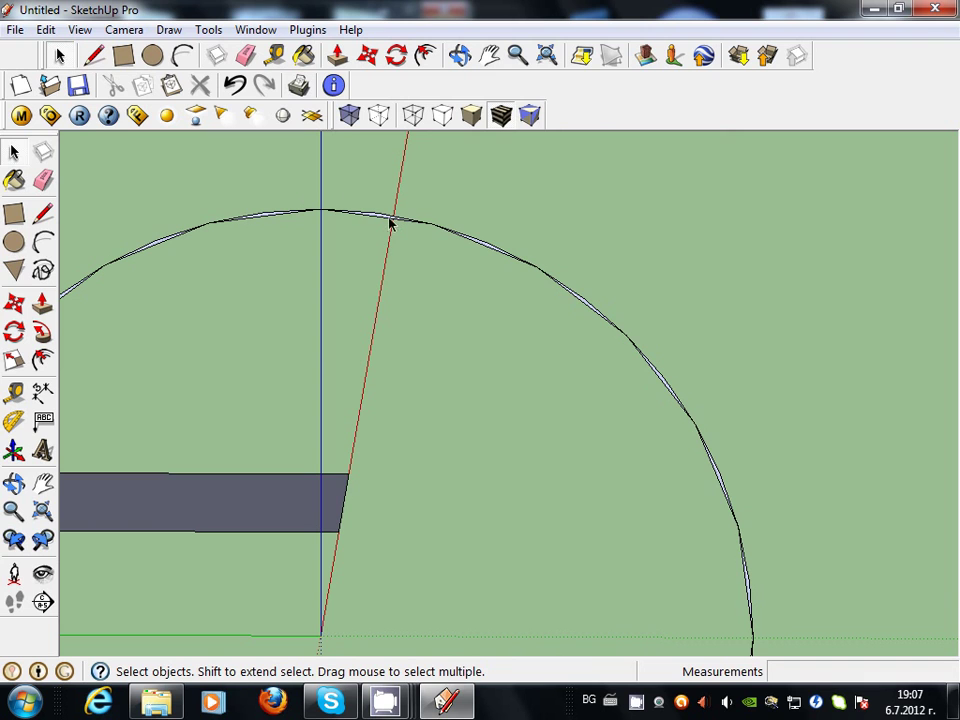
Inspect the overlapping edge segments along the circle's upper arc
left_click(390, 222)
left_click(385, 226)
left_click(380, 222)
left_click(450, 238)
left_click(486, 253)
left_click(565, 305)
left_click(585, 309)
left_click(678, 381)
left_click(716, 475)
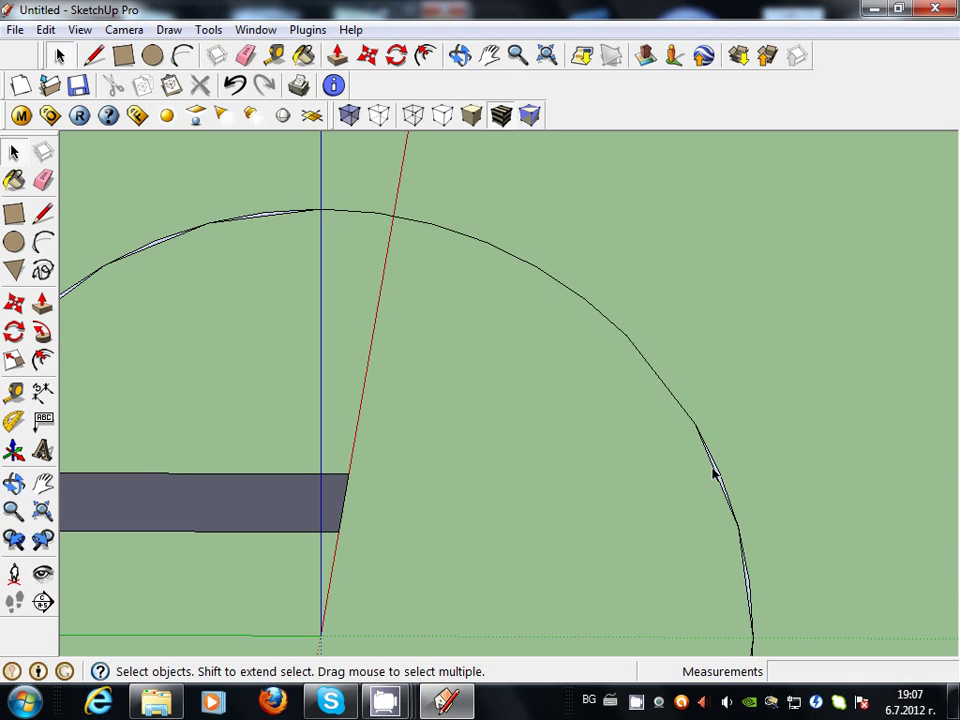
Delete the duplicate edge segments on the circle's right side
left_click(676, 408)
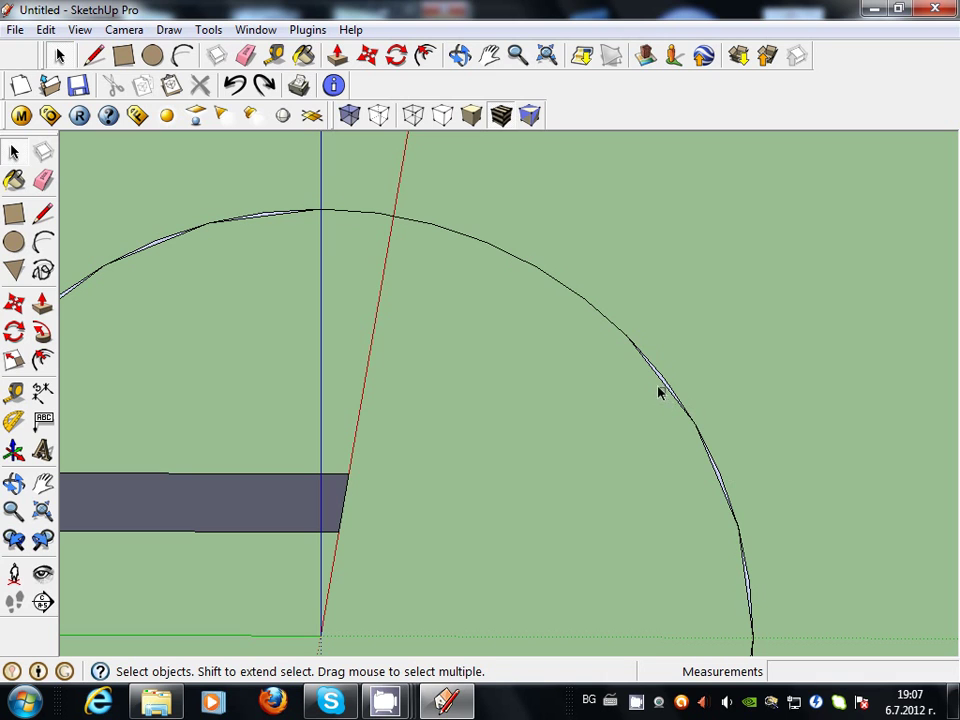
left_click(712, 482)
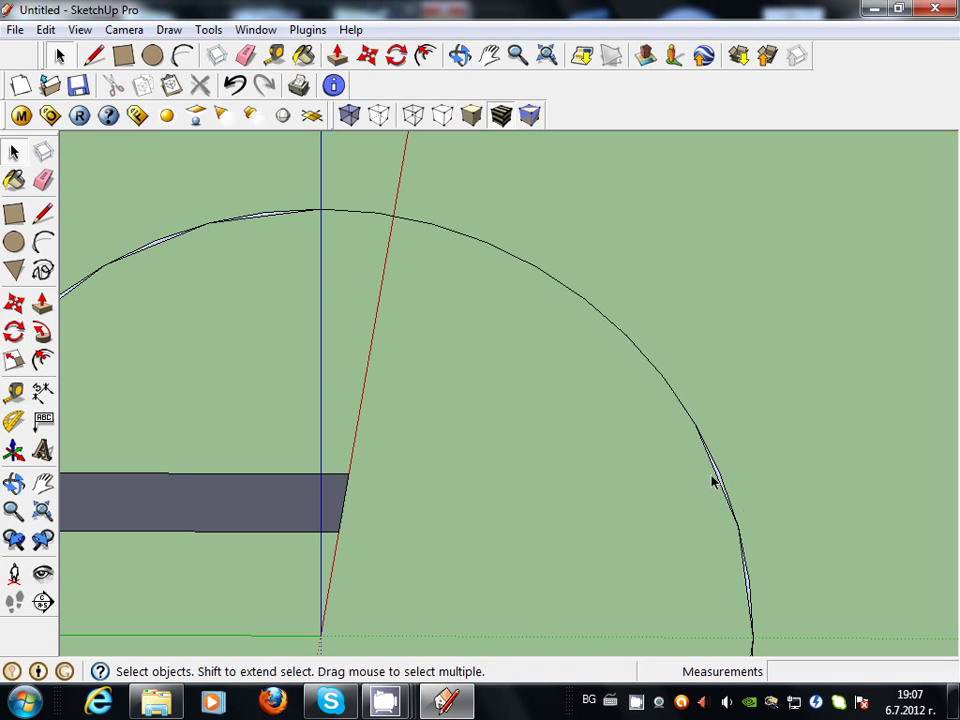
left_click(716, 482)
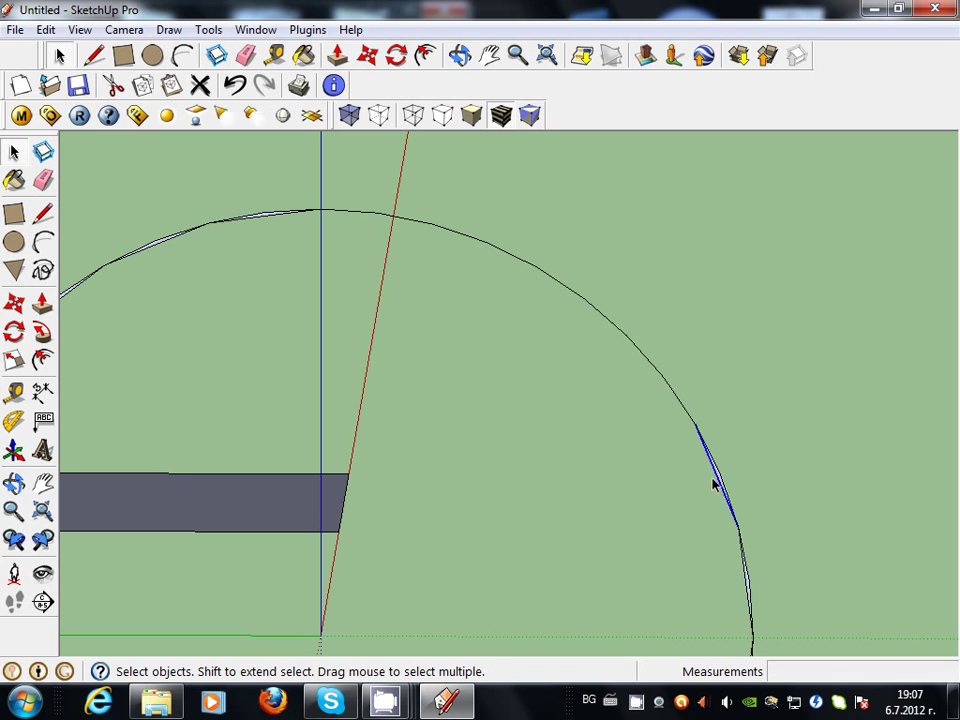
key("Delete")
left_click(743, 580)
key("Delete")
Zoom in and delete the upper sliver face and the next one along the arc
scroll(664, 328, "down", 3)
scroll(660, 508, "up", 4)
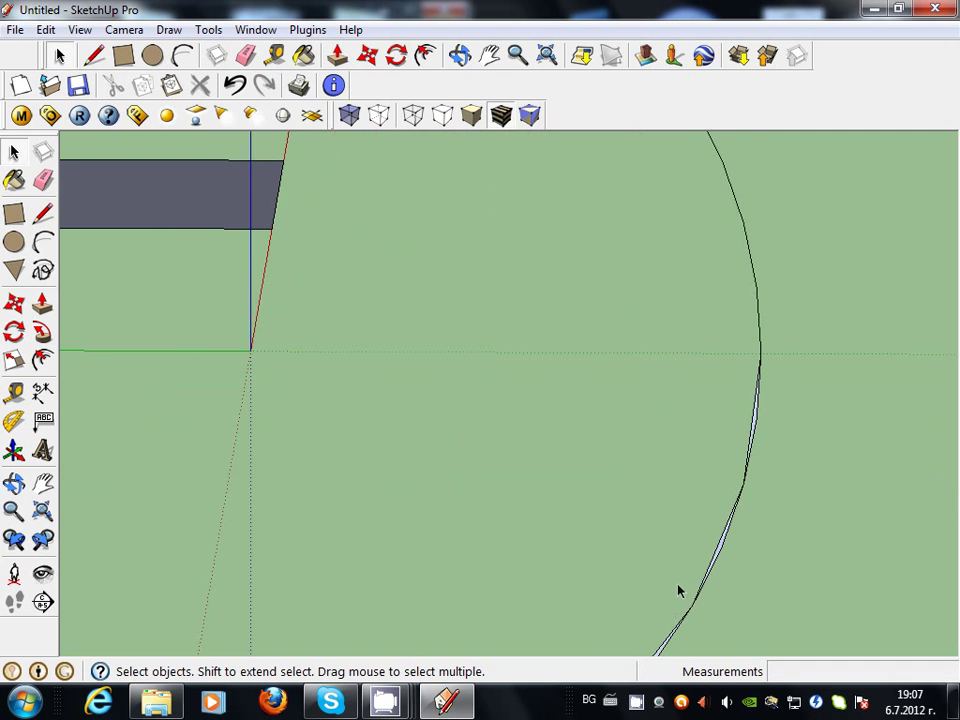
scroll(744, 420, "up", 3)
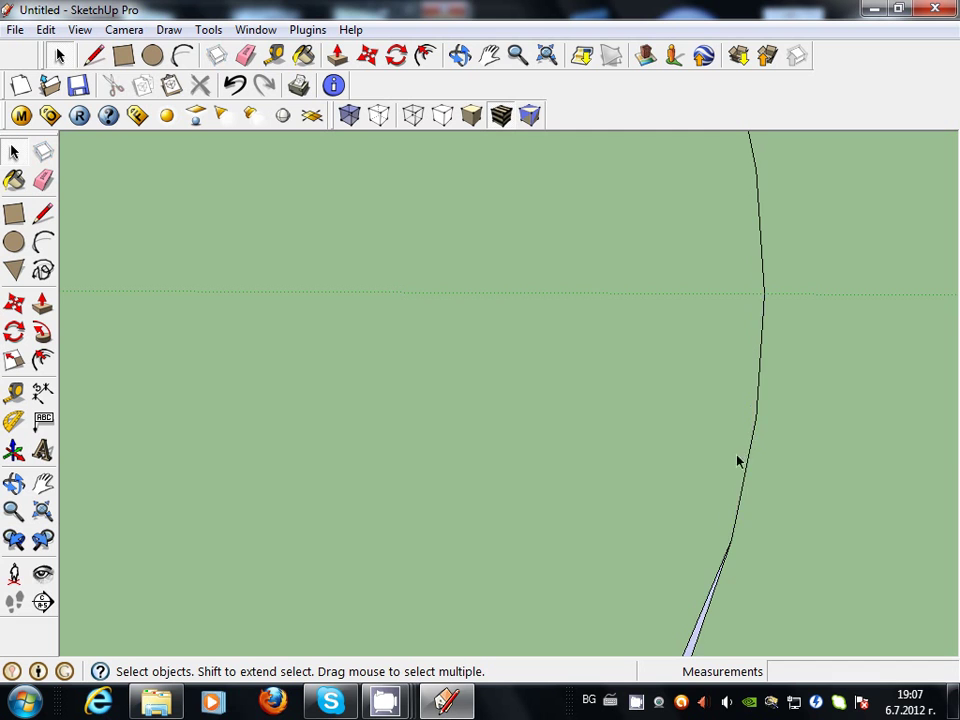
scroll(692, 557, "down", 3)
scroll(657, 578, "up", 3)
scroll(657, 578, "up", 2)
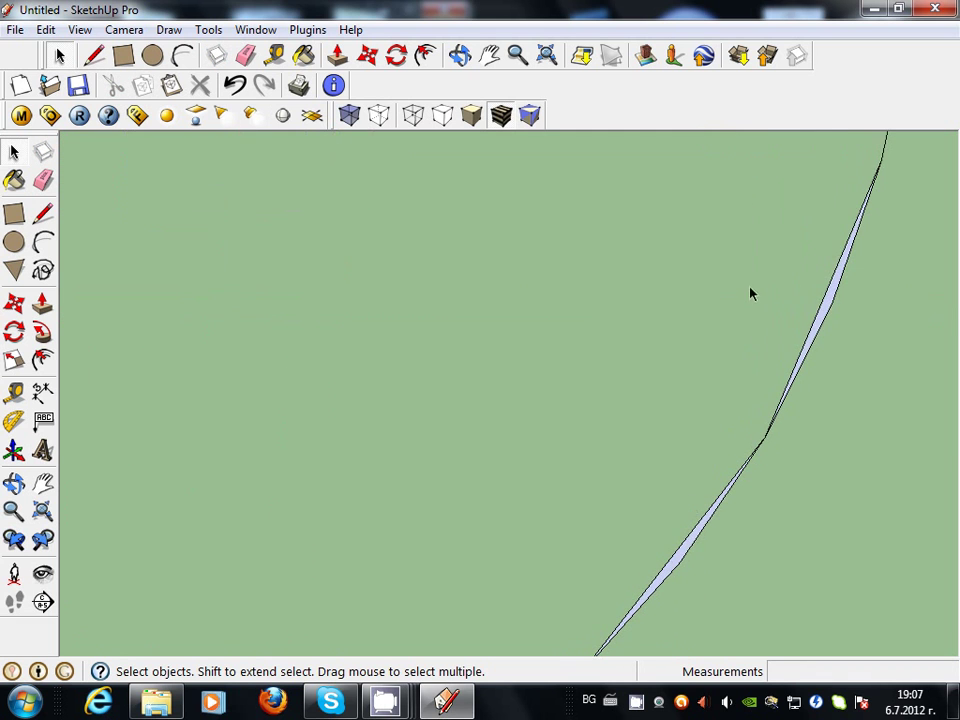
left_click(818, 307)
key("Delete")
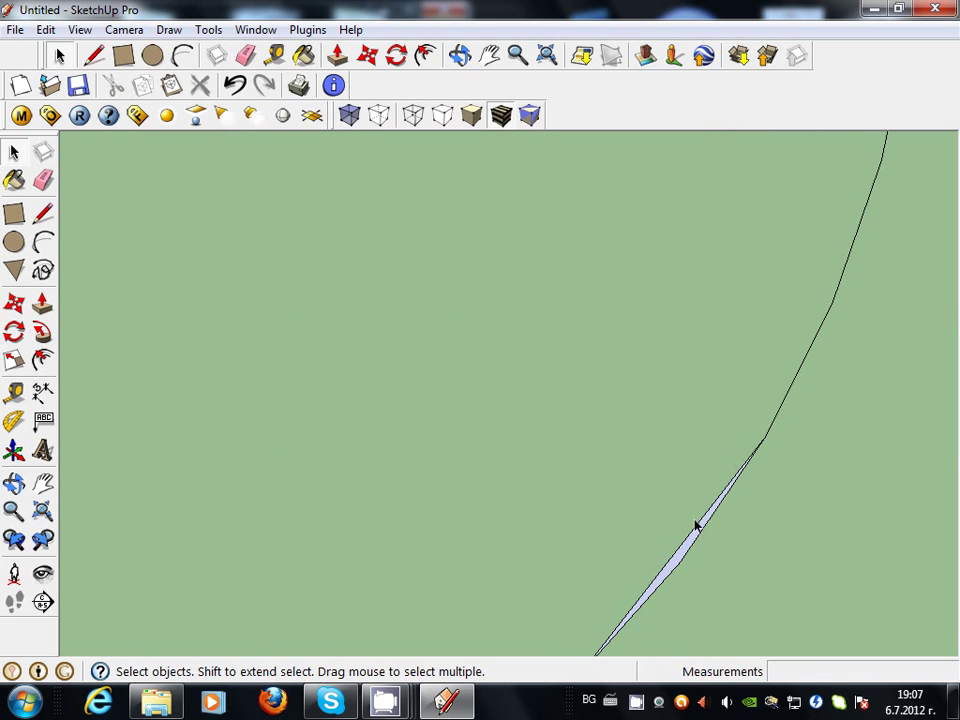
left_click(697, 527)
key("Delete")
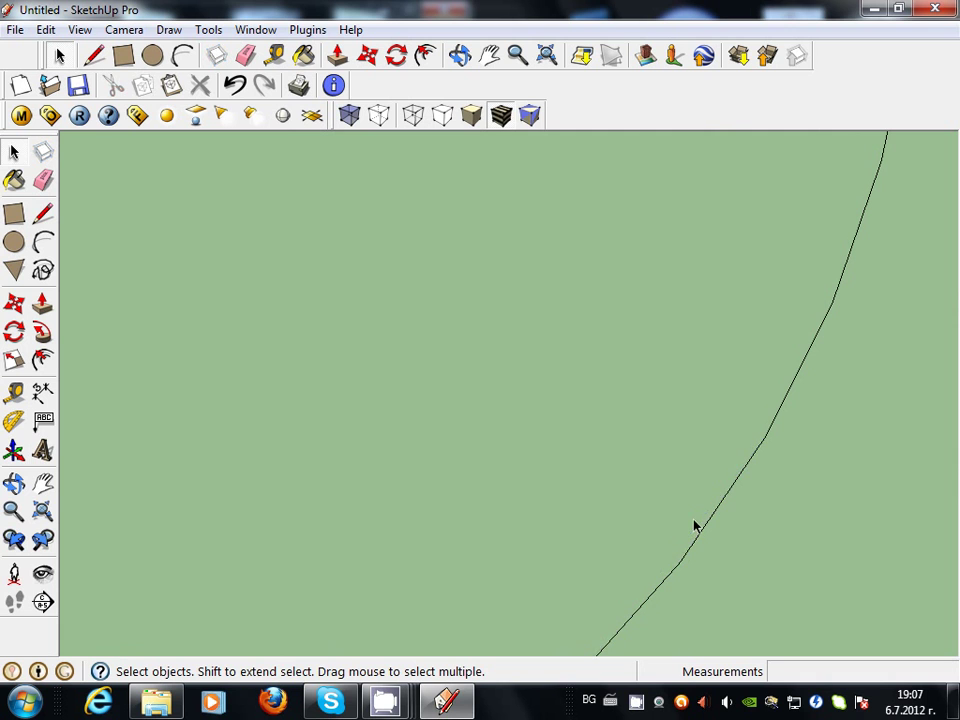
Pan to the curve and delete the sliver faces on its upper and lower parts
left_click(489, 60)
mouse_move(489, 571)
left_mouse_down()
mouse_move(692, 304)
mouse_move(677, 435)
mouse_move(746, 336)
left_mouse_up()
key("space")
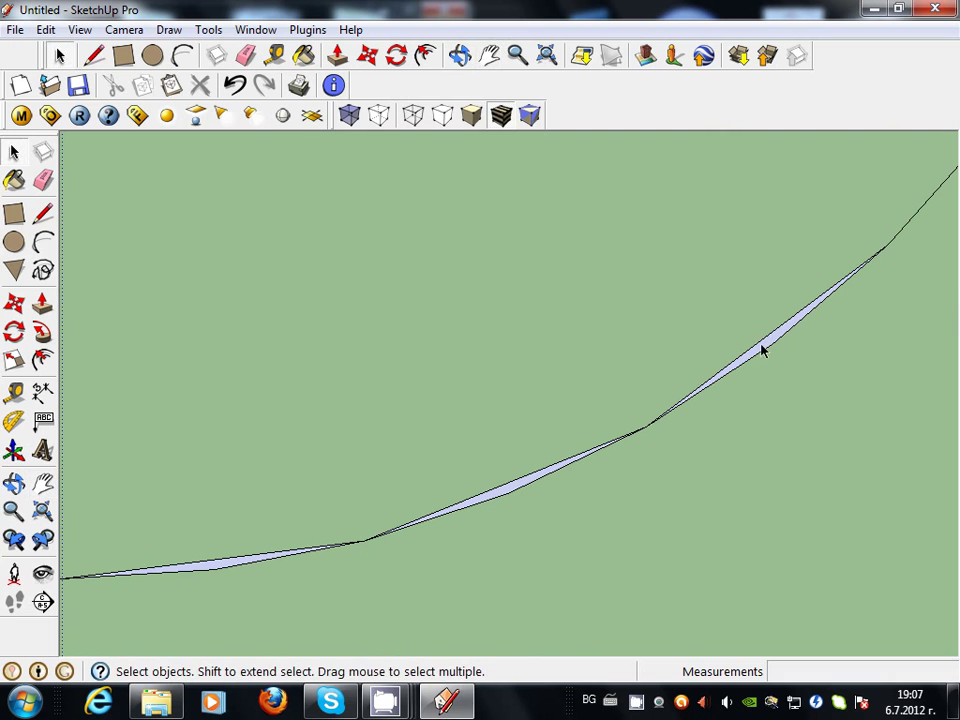
left_click(754, 350)
key("Delete")
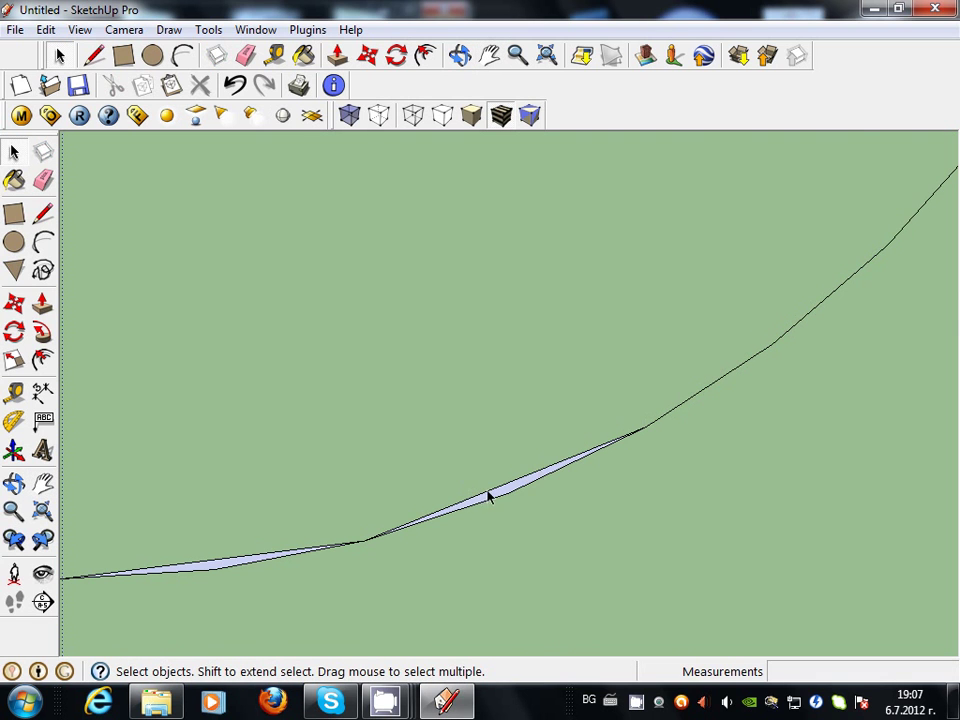
left_click(487, 497)
key("Delete")
Orbit around the curve and delete three more sliver faces along the arc
left_click(267, 556)
mouse_move(268, 557)
middle_mouse_down()
mouse_move(694, 458)
mouse_move(795, 446)
middle_mouse_up()
mouse_move(595, 330)
middle_mouse_down()
mouse_move(731, 465)
mouse_move(591, 478)
middle_mouse_up()
left_click(535, 540)
key("Delete")
left_click(337, 485)
key("Delete")
left_click(196, 402)
key("Delete")
mouse_move(253, 439)
middle_mouse_down()
mouse_move(424, 482)
mouse_move(236, 264)
middle_mouse_up()
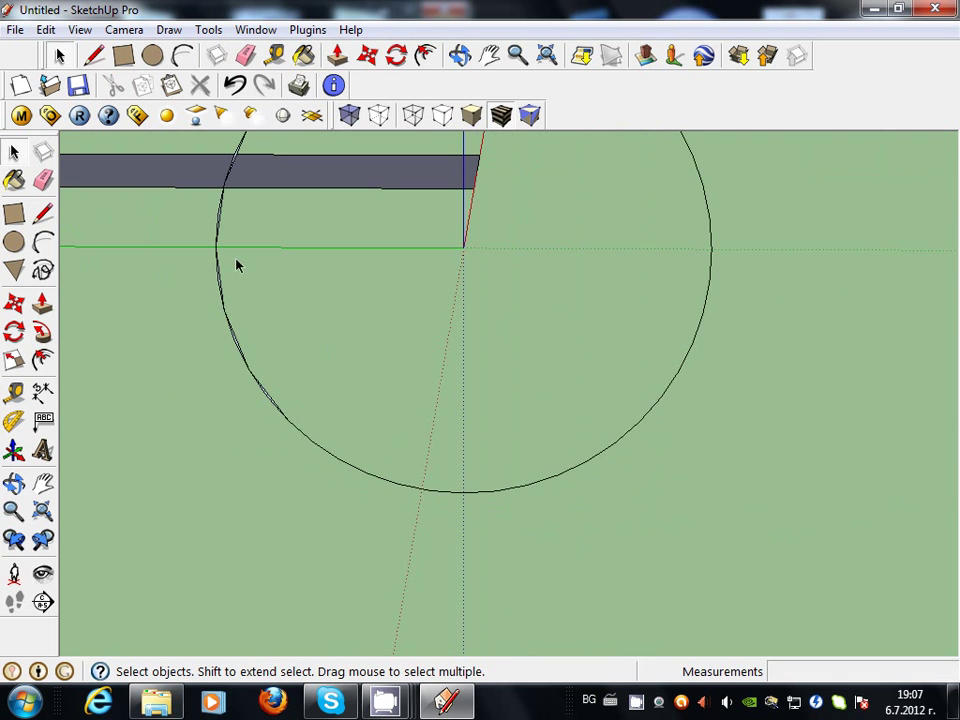
Delete three sliver faces along the circle's left arc
scroll(236, 264, "up", 3)
left_click(315, 605)
key("Delete")
left_click(231, 460)
key("Delete")
left_click(193, 302)
key("Delete")
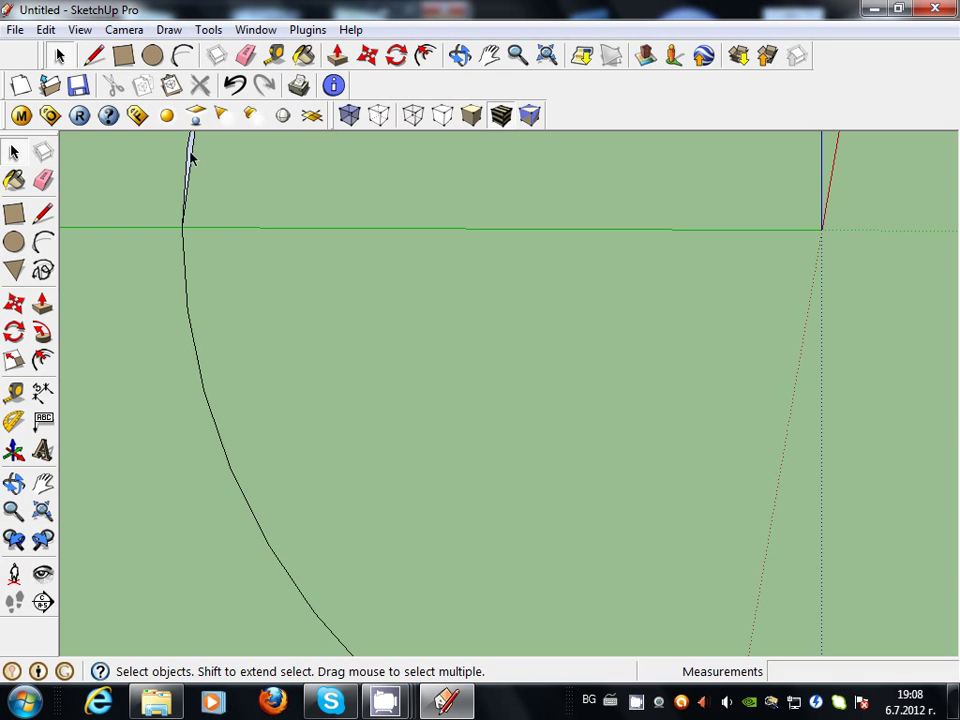
Zoom in and delete the sliver face on the upper arc
scroll(225, 463, "down", 3)
scroll(272, 219, "up", 1)
scroll(265, 228, "up", 3)
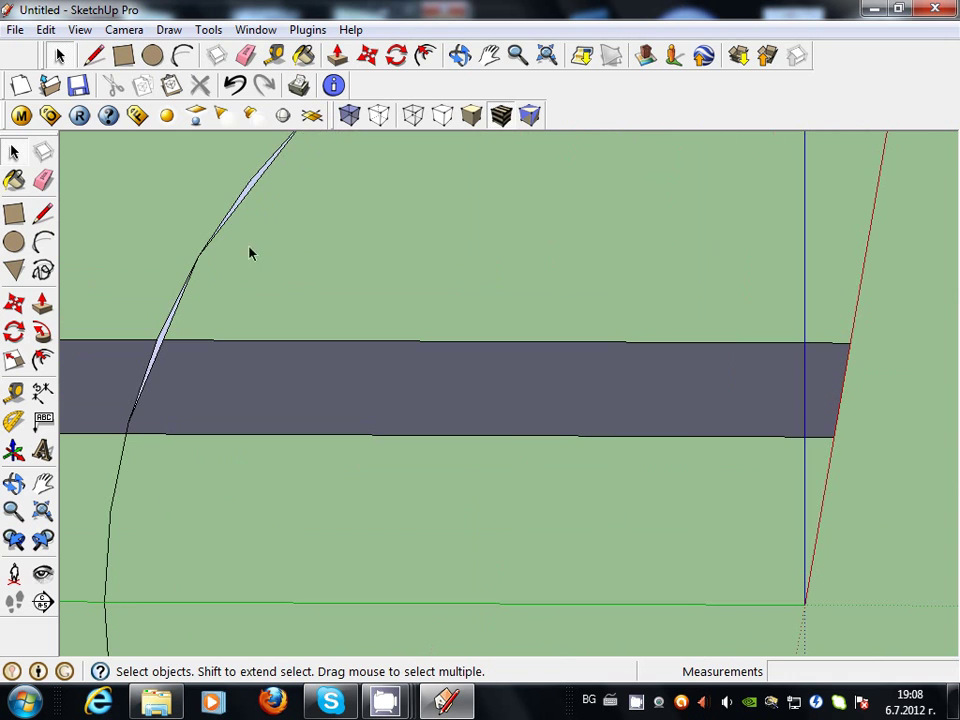
left_click(172, 316)
key("Delete")
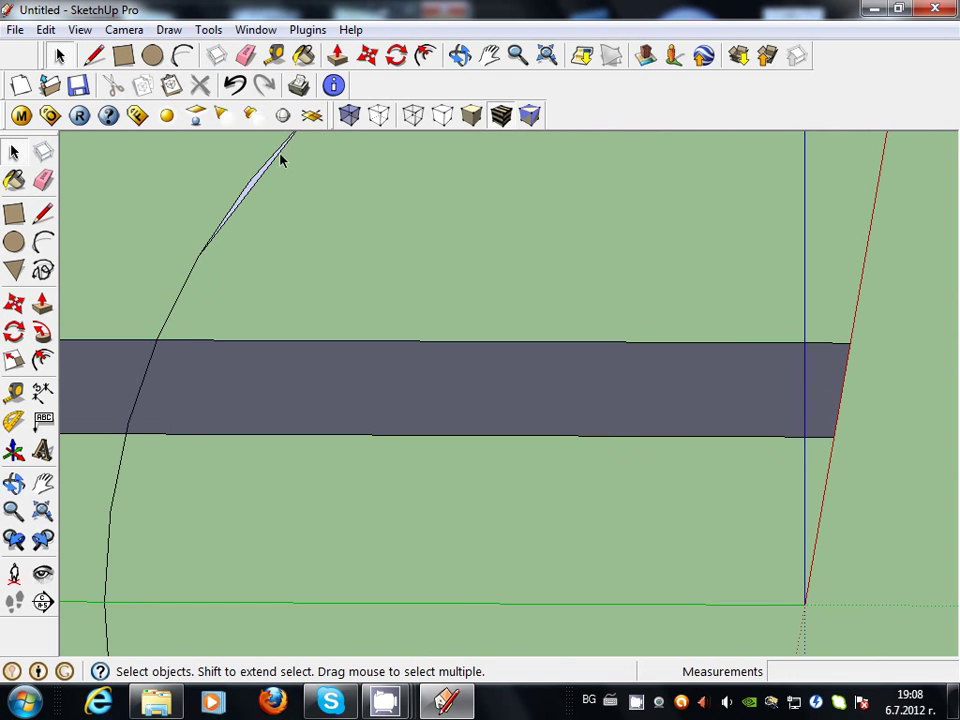
scroll(251, 274, "down", 3)
scroll(390, 207, "up", 4)
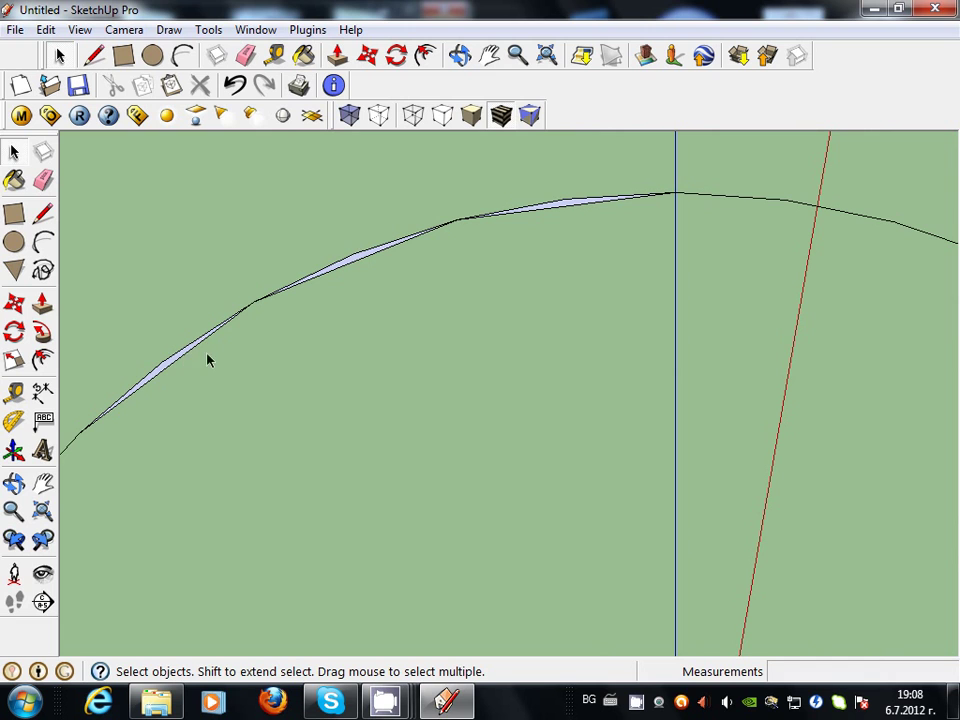
Delete the last three sliver faces near the arc's top, then zoom out
left_click(180, 362)
key("Delete")
left_click(352, 268)
key("Delete")
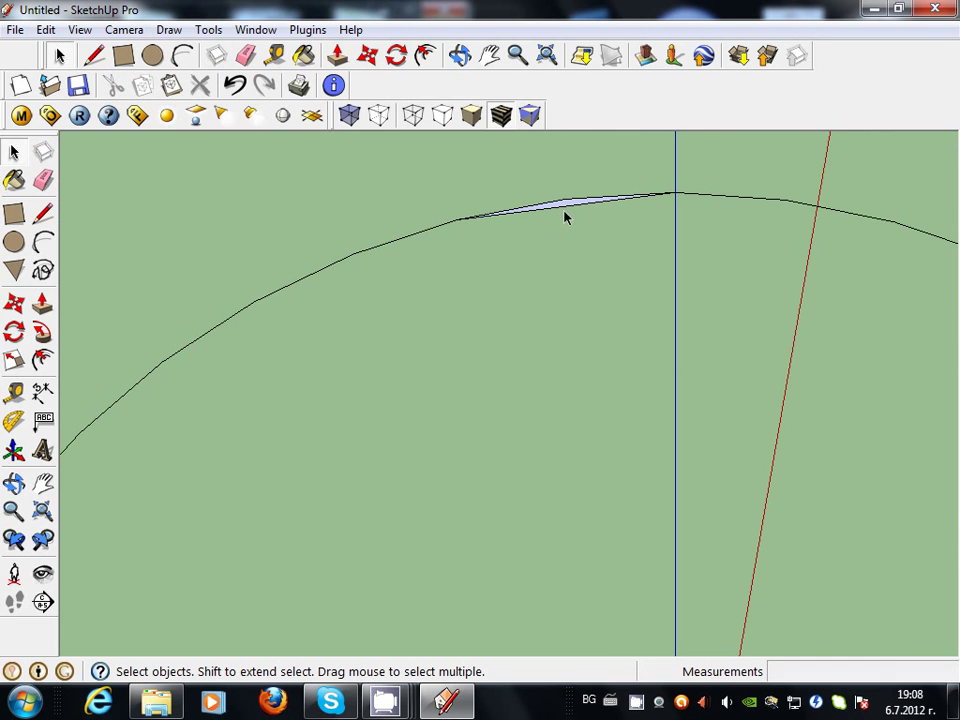
left_click(564, 210)
key("Delete")
scroll(540, 235, "down", 3)
scroll(528, 228, "down", 3)
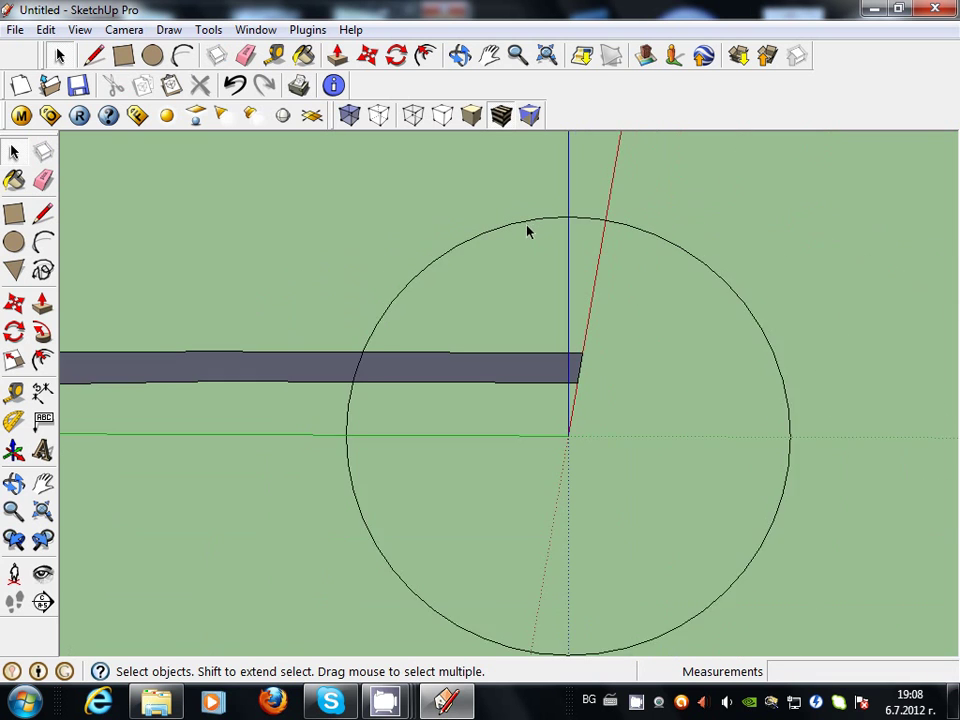
Select the upright circle as the sweep path and activate Follow Me
scroll(435, 281, "down", 1)
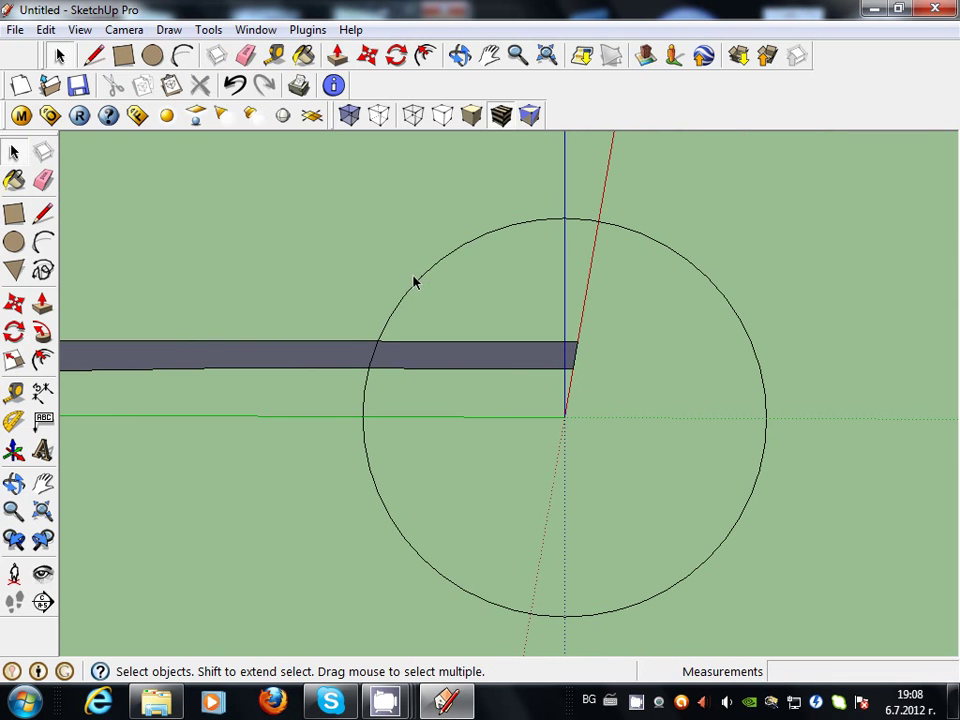
left_click(417, 283)
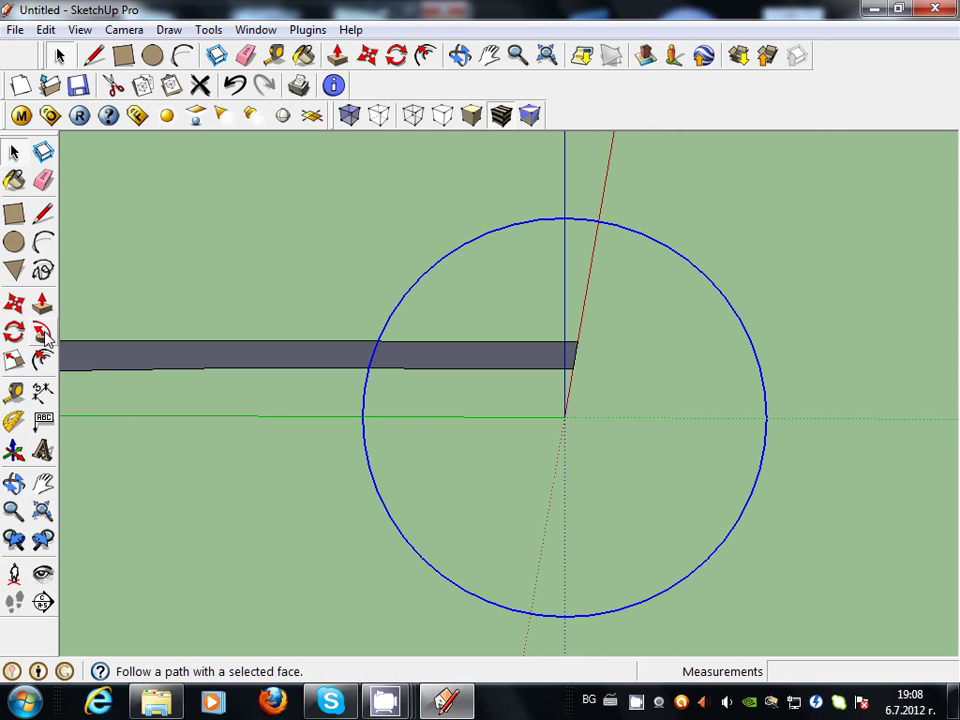
left_click(45, 338)
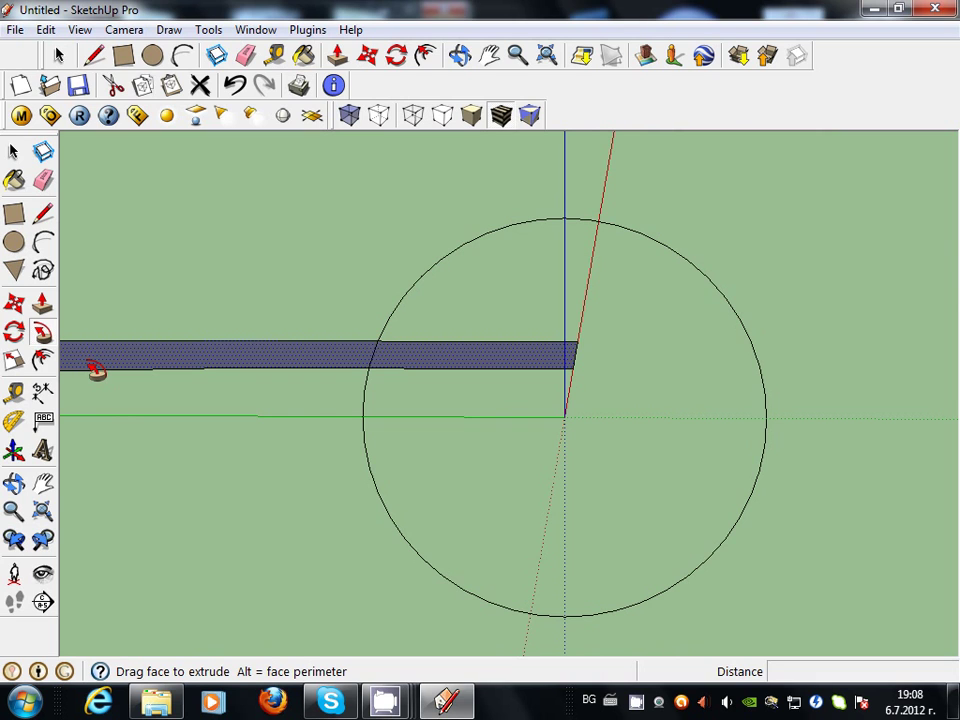
Sweep the grey profile around the circle into a grooved tire, then view it obliquely
left_click(88, 362)
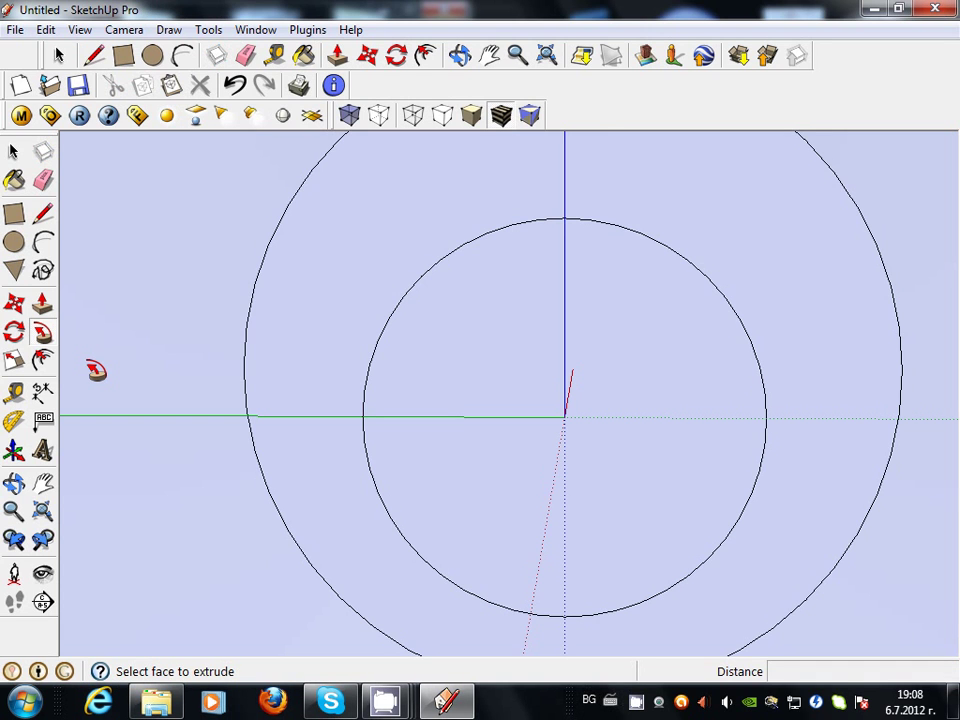
scroll(615, 370, "down", 3)
scroll(597, 375, "down", 4)
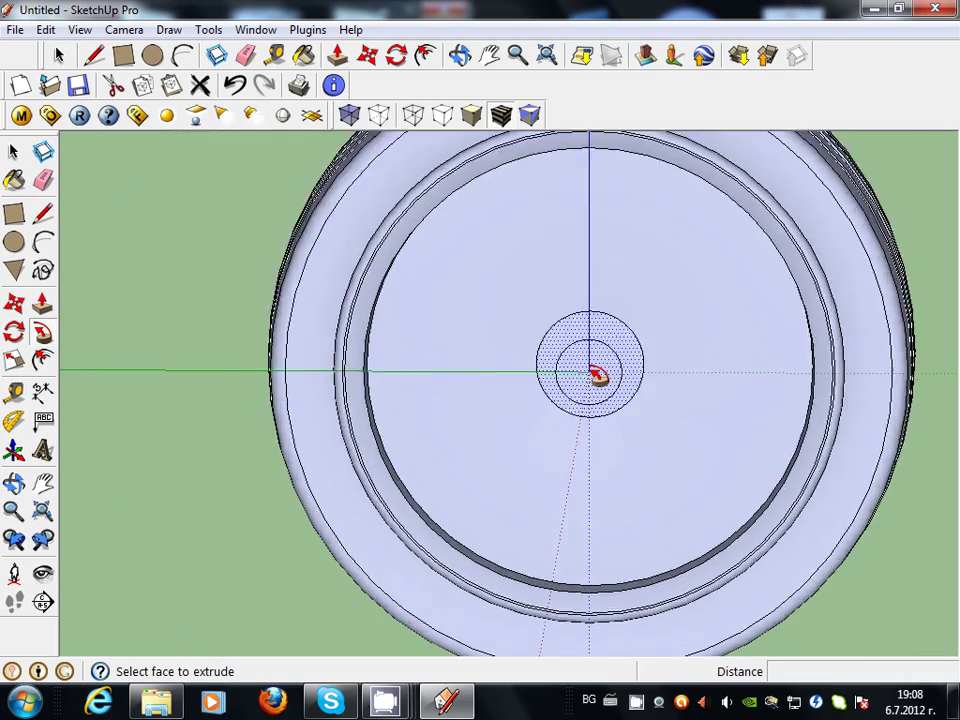
scroll(590, 375, "down", 2)
scroll(583, 377, "down", 1)
scroll(580, 375, "down", 1)
left_click(460, 57)
mouse_move(688, 285)
left_mouse_down()
mouse_move(411, 308)
mouse_move(956, 306)
mouse_move(289, 358)
mouse_move(489, 390)
left_mouse_up()
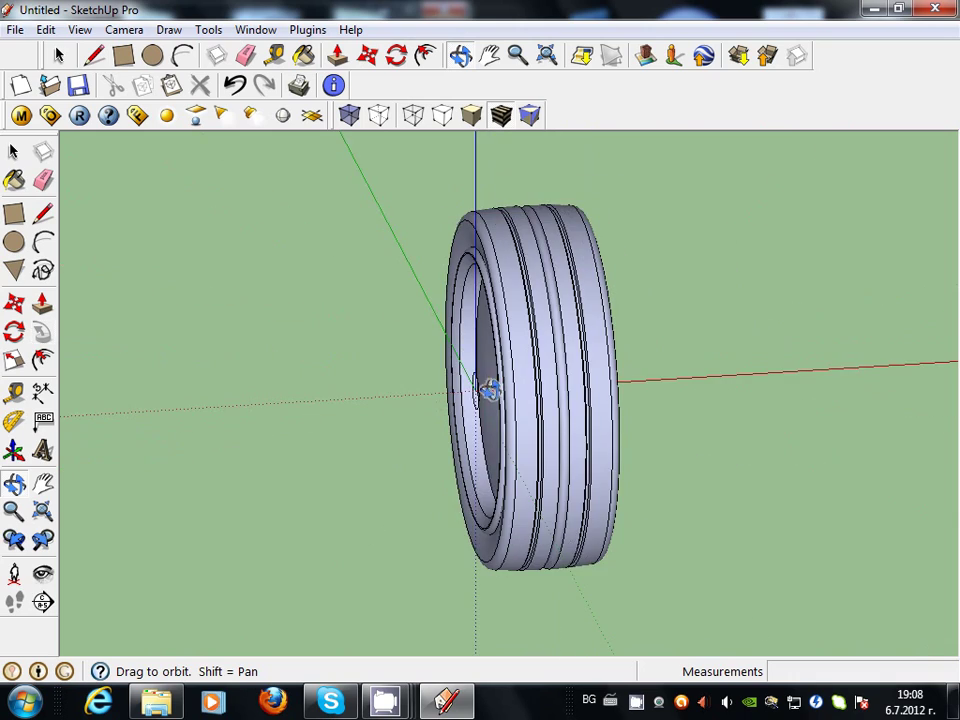
Switch the camera to Perspective and orbit to a near face-on angled view of the finished tire
mouse_move(555, 403)
left_mouse_down()
mouse_move(334, 403)
mouse_move(131, 388)
left_mouse_up()
mouse_move(761, 472)
left_mouse_down()
mouse_move(343, 351)
mouse_move(287, 321)
mouse_move(332, 351)
mouse_move(120, 351)
mouse_move(564, 375)
left_mouse_up()
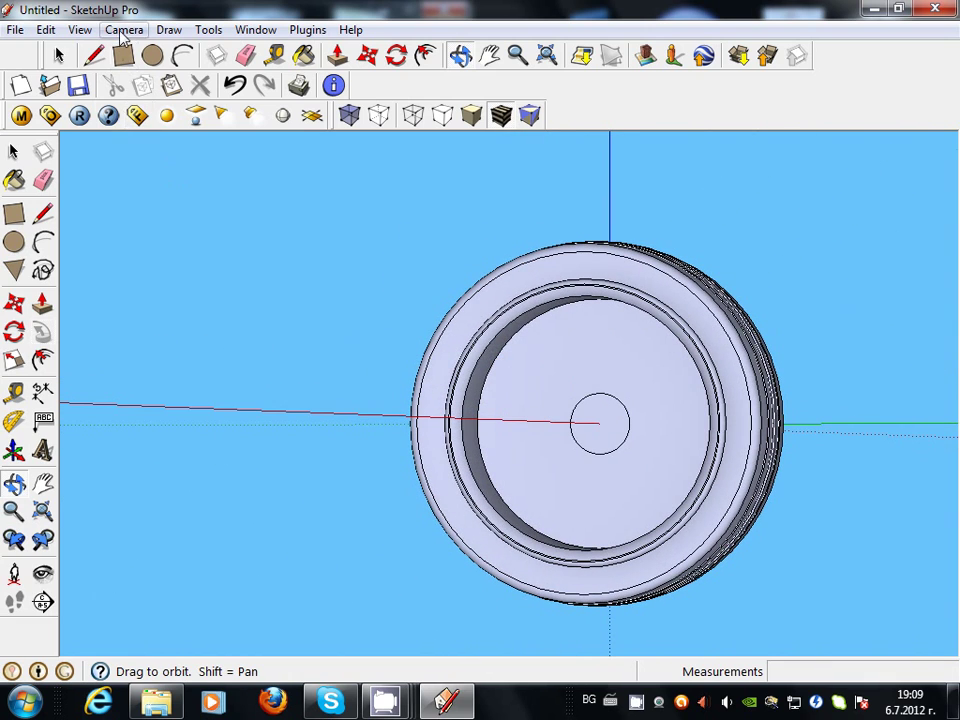
left_click(120, 29)
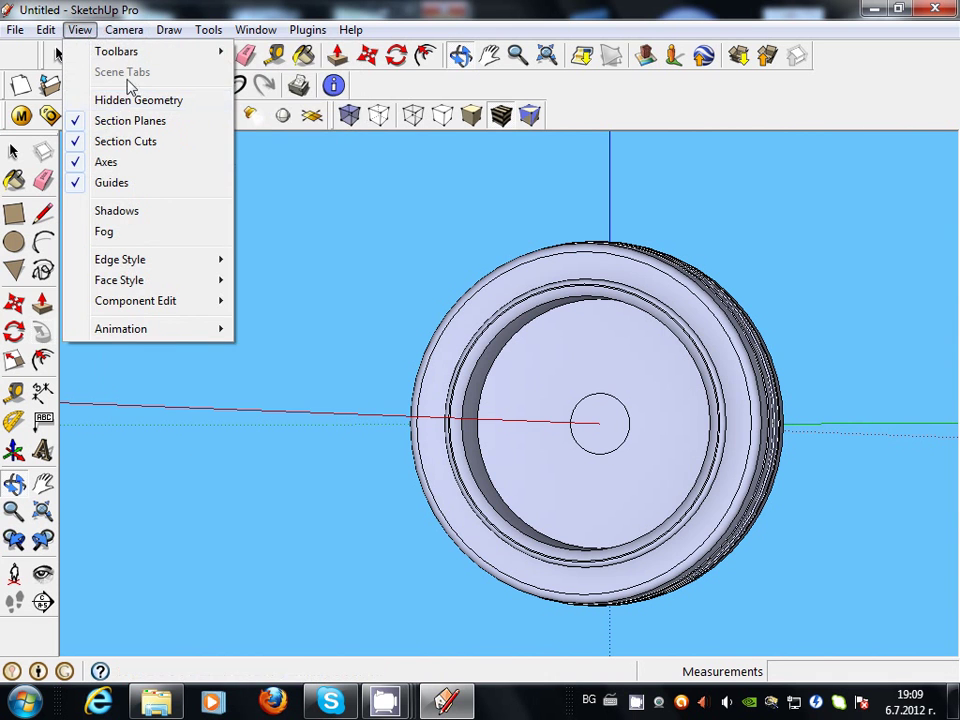
mouse_move(124, 29)
left_click(128, 141)
scroll(300, 343, "down", 5)
scroll(300, 338, "down", 3)
mouse_move(443, 341)
left_mouse_down()
mouse_move(214, 407)
mouse_move(336, 504)
mouse_move(870, 285)
mouse_move(757, 400)
mouse_move(251, 362)
mouse_move(394, 407)
mouse_move(630, 399)
mouse_move(511, 409)
mouse_move(628, 392)
mouse_move(250, 400)
left_mouse_up()
mouse_move(448, 407)
left_mouse_down()
mouse_move(279, 423)
mouse_move(329, 276)
left_mouse_up()
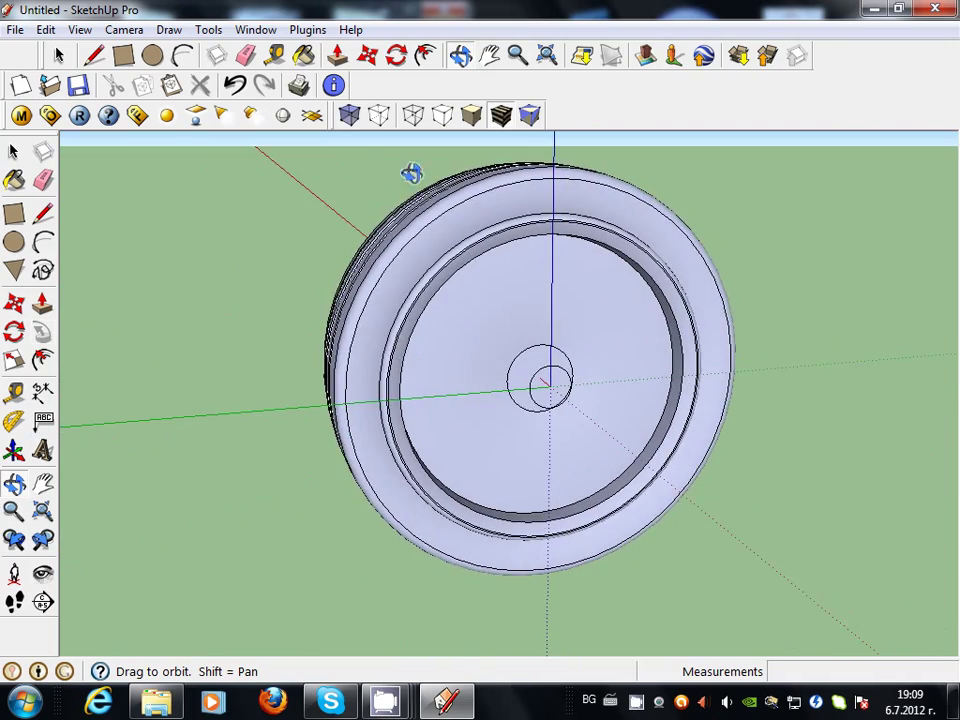
Draw a circle centred on the wheel's hub with its radius just inside the rim
left_click(153, 57)
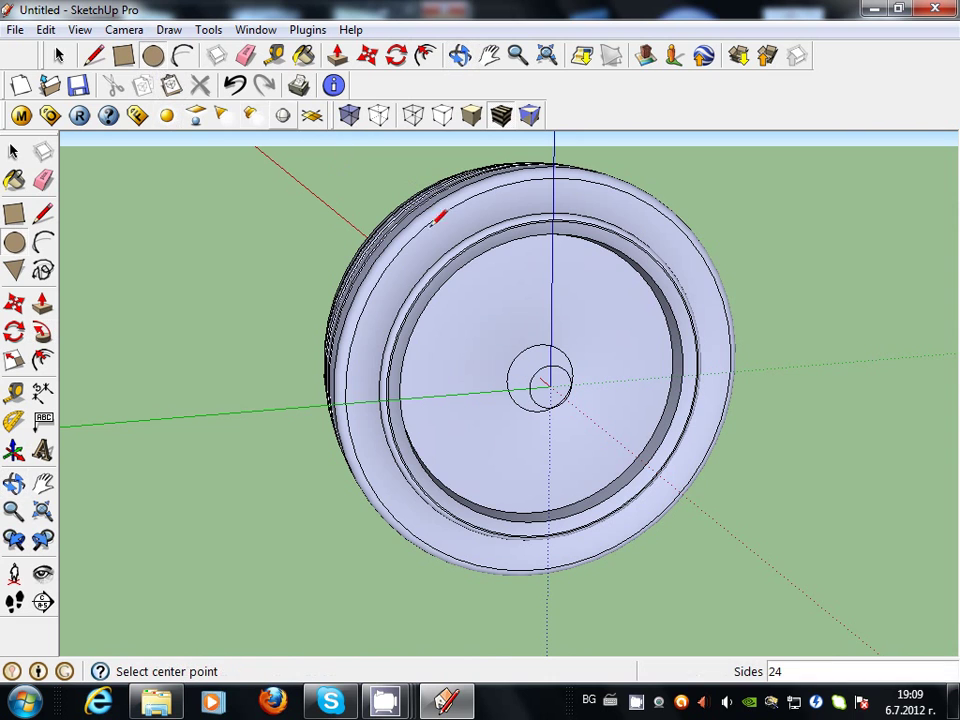
left_click(549, 385)
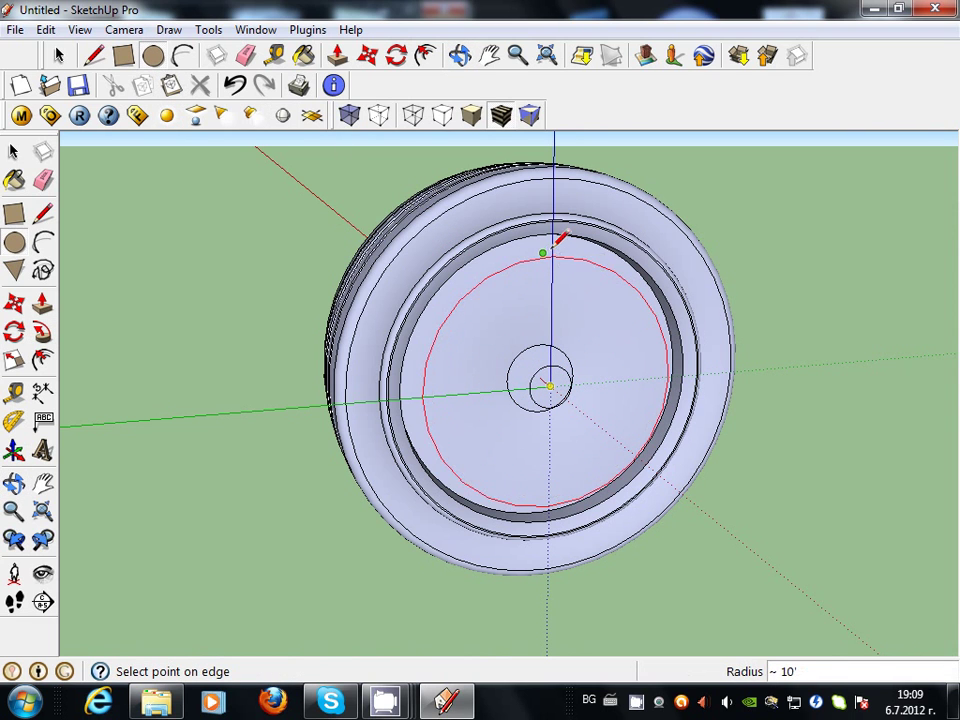
left_click(555, 238)
key("space")
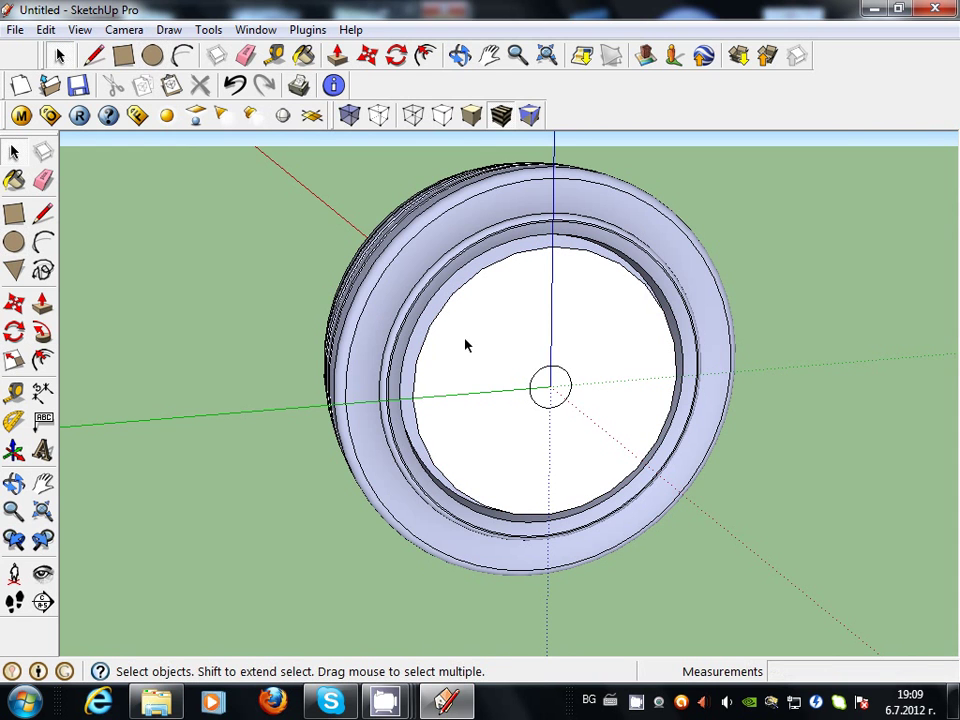
Move the new circular face to sit beside the tire on the left
left_click(465, 345)
left_click(368, 58)
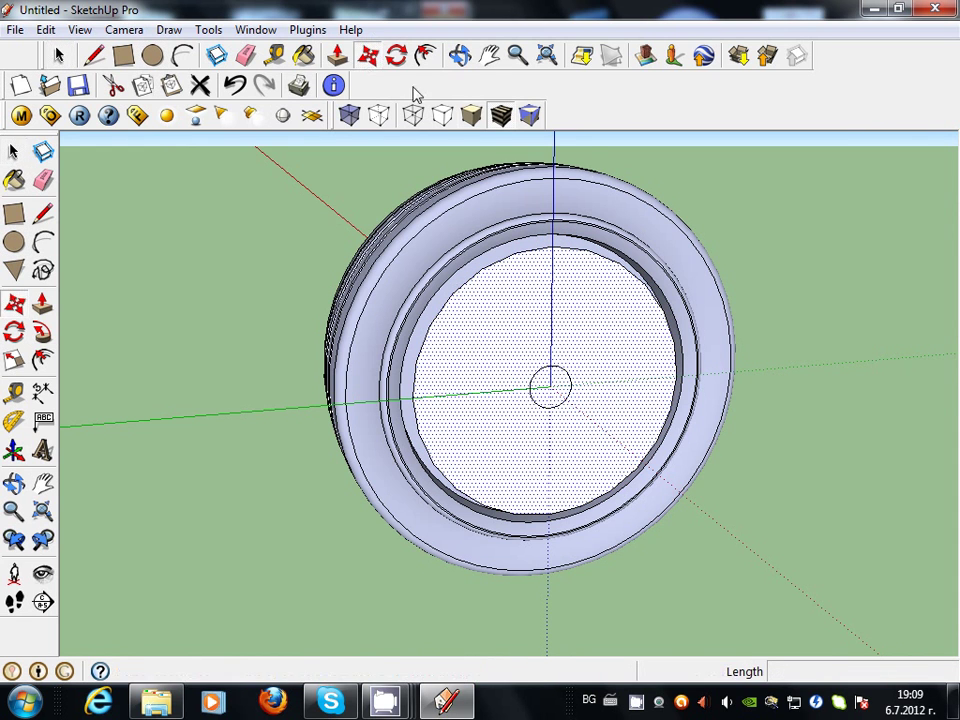
left_click(787, 170)
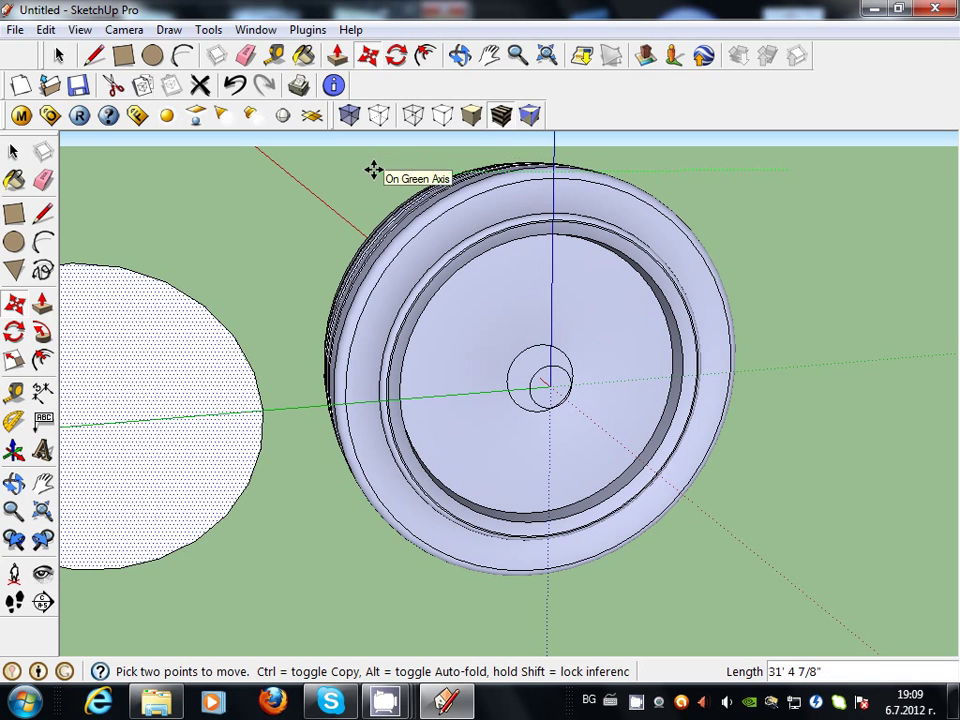
left_click(373, 167)
scroll(893, 309, "down", 1)
scroll(790, 315, "down", 1)
scroll(330, 355, "up", 1)
scroll(332, 351, "up", 1)
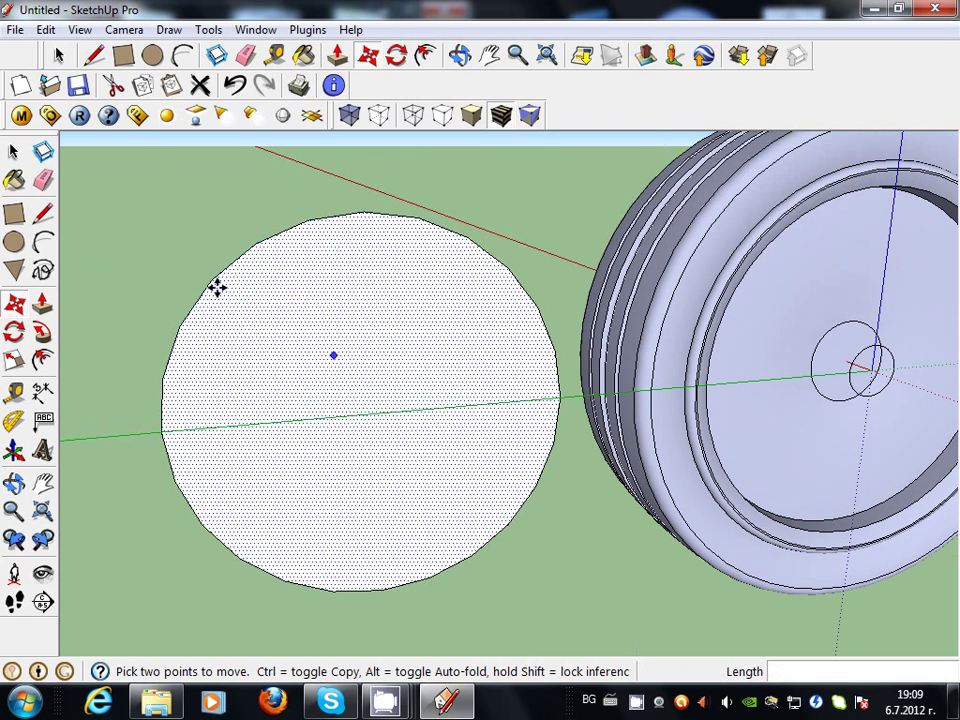
Draw a line across the circle's diameter, splitting the disc into two halves
key("l")
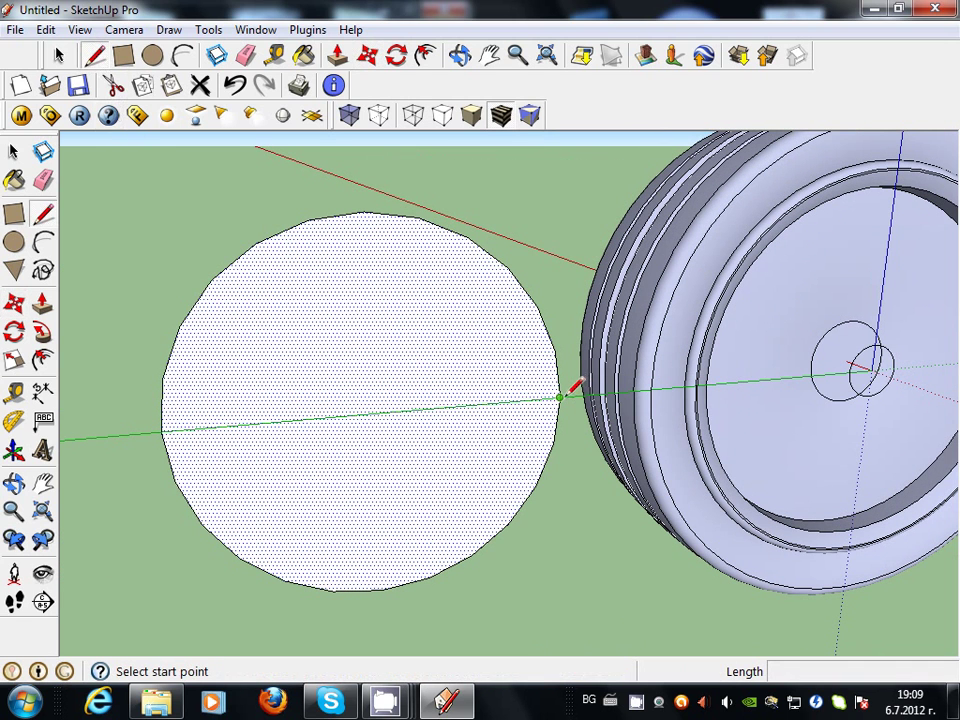
left_click(559, 397)
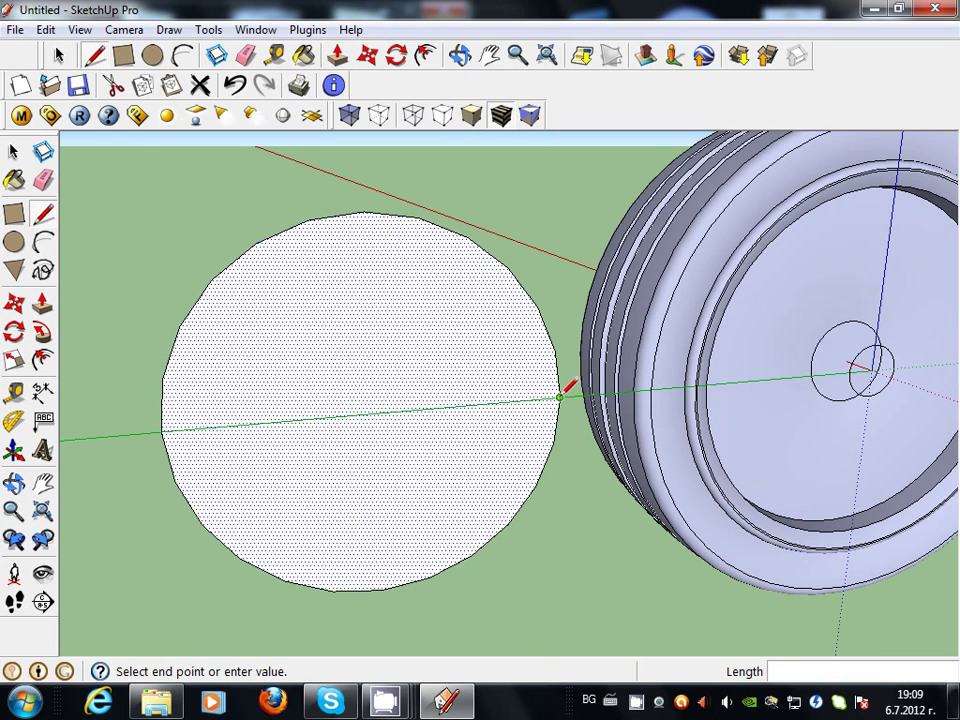
left_click(162, 432)
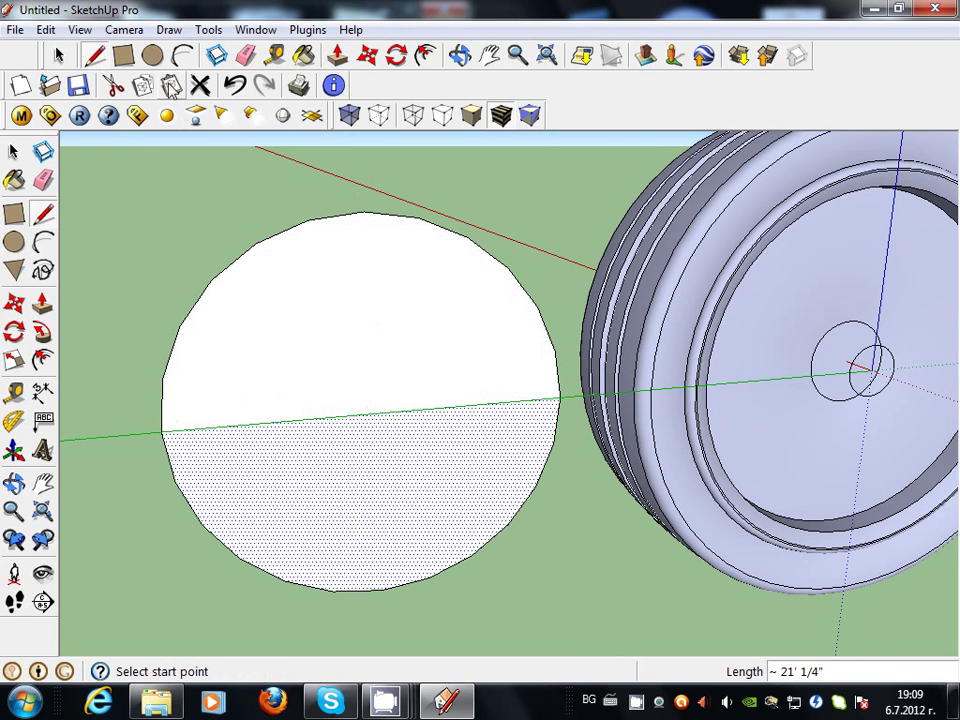
left_click(152, 55)
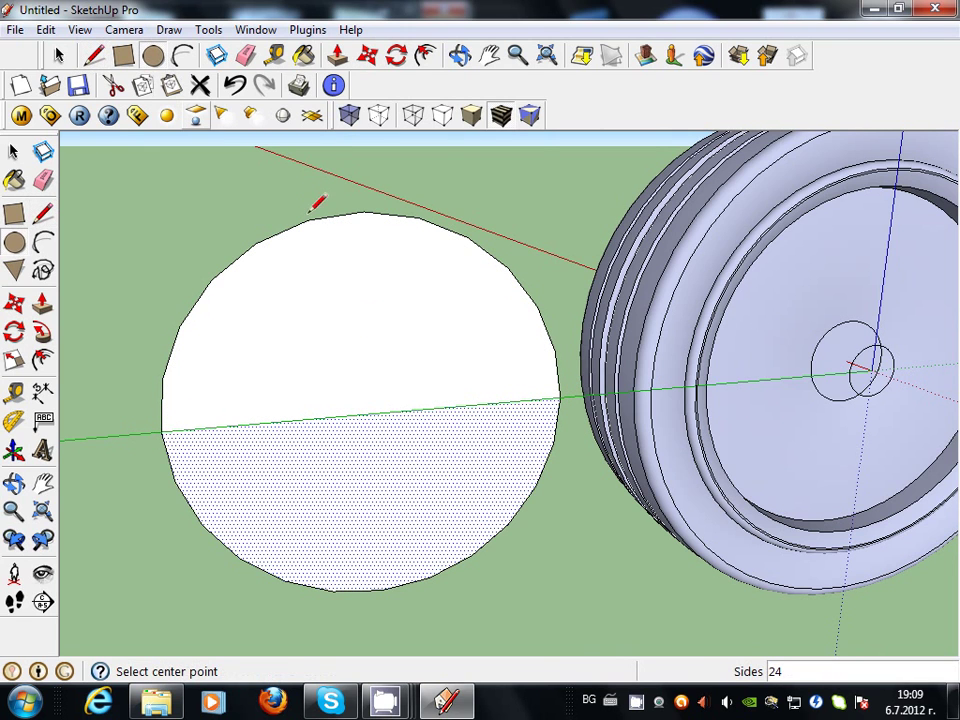
Draw a small hub circle at the disc centre, then view it from Left in parallel projection
left_click(373, 412)
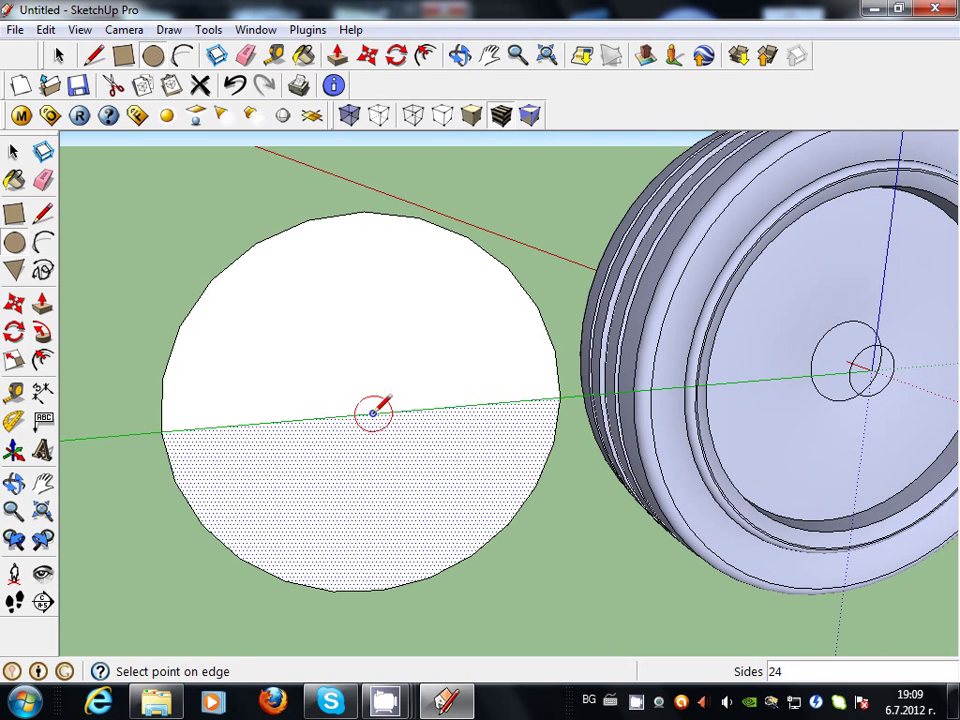
left_click(325, 415)
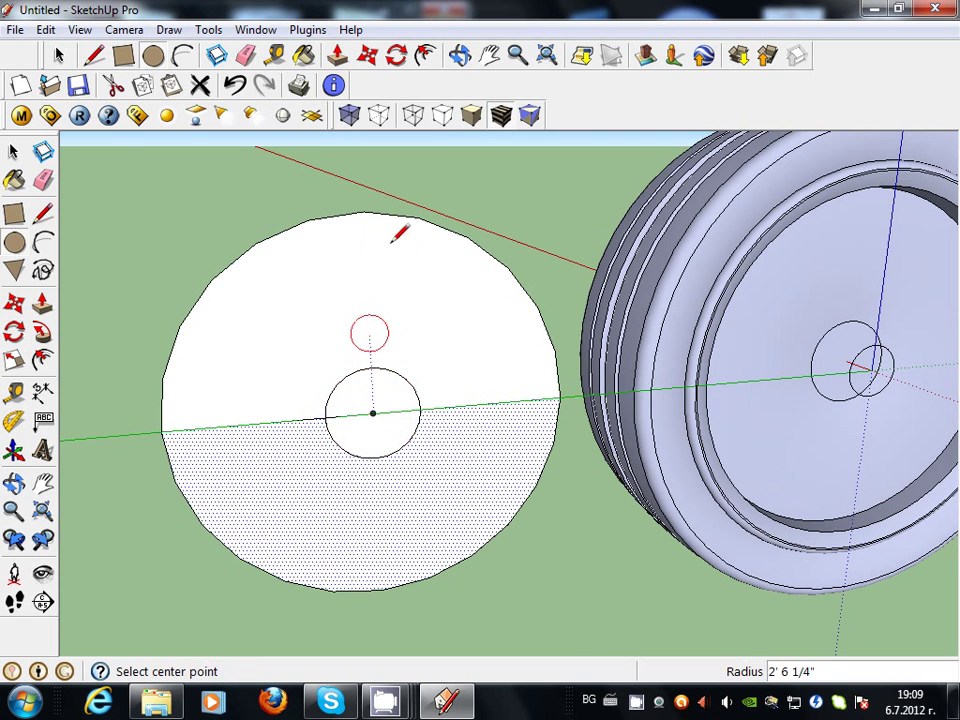
left_click(128, 28)
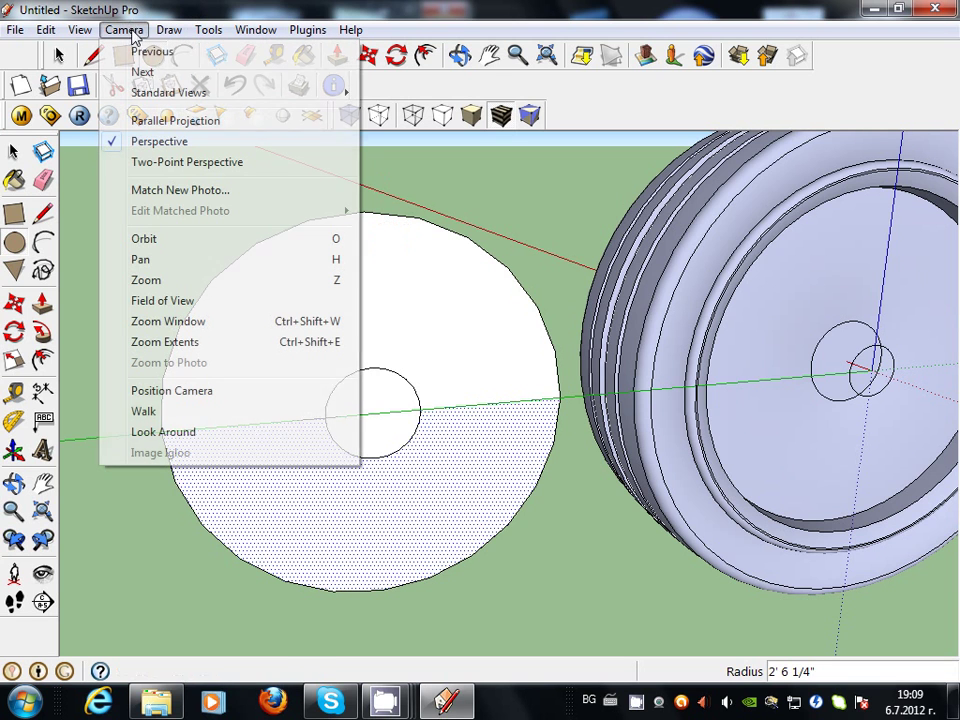
left_click(193, 121)
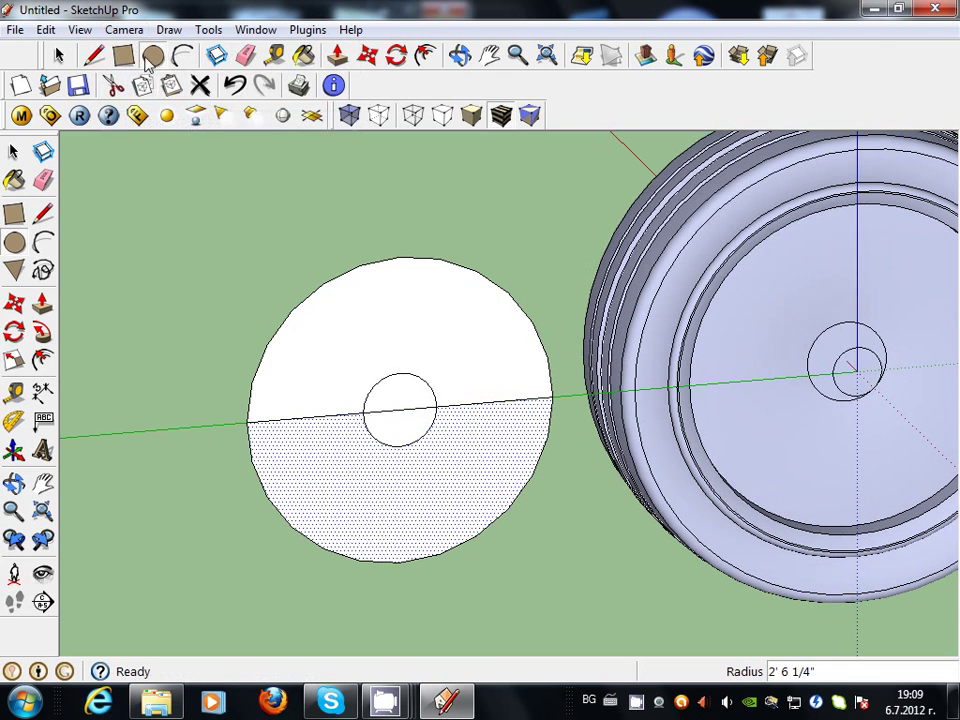
left_click(124, 29)
mouse_move(168, 92)
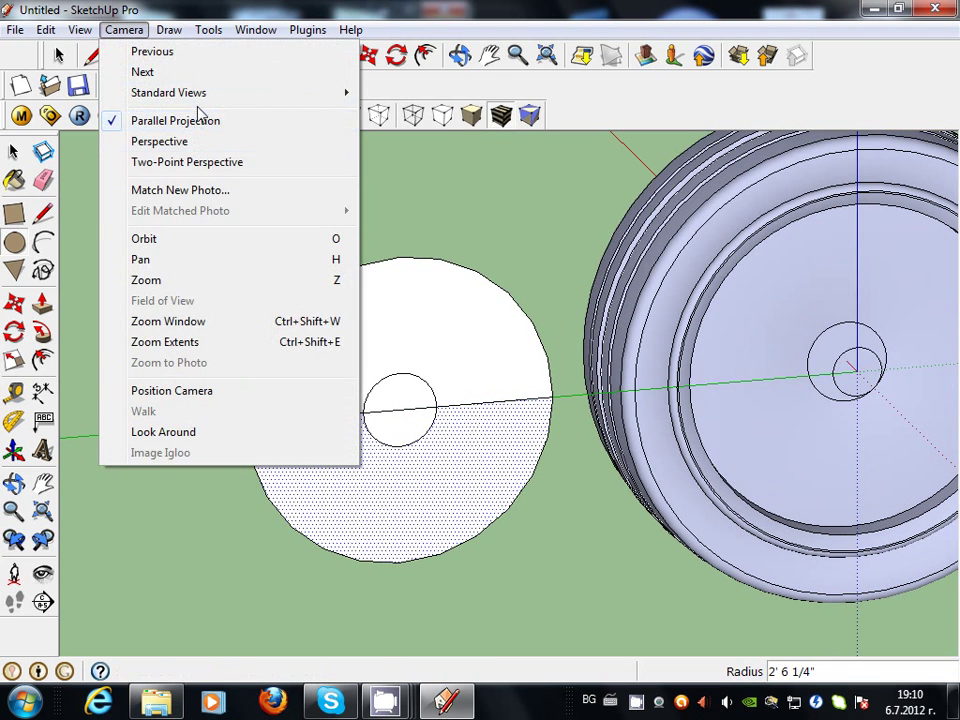
left_click(418, 173)
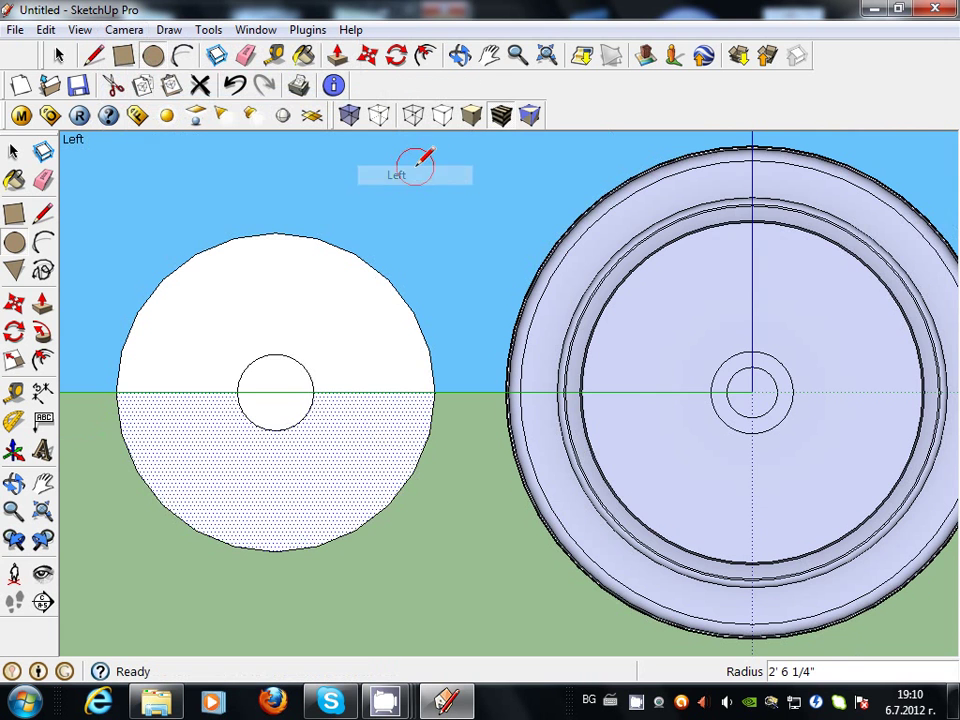
scroll(241, 389, "up", 3)
scroll(780, 350, "down", 1)
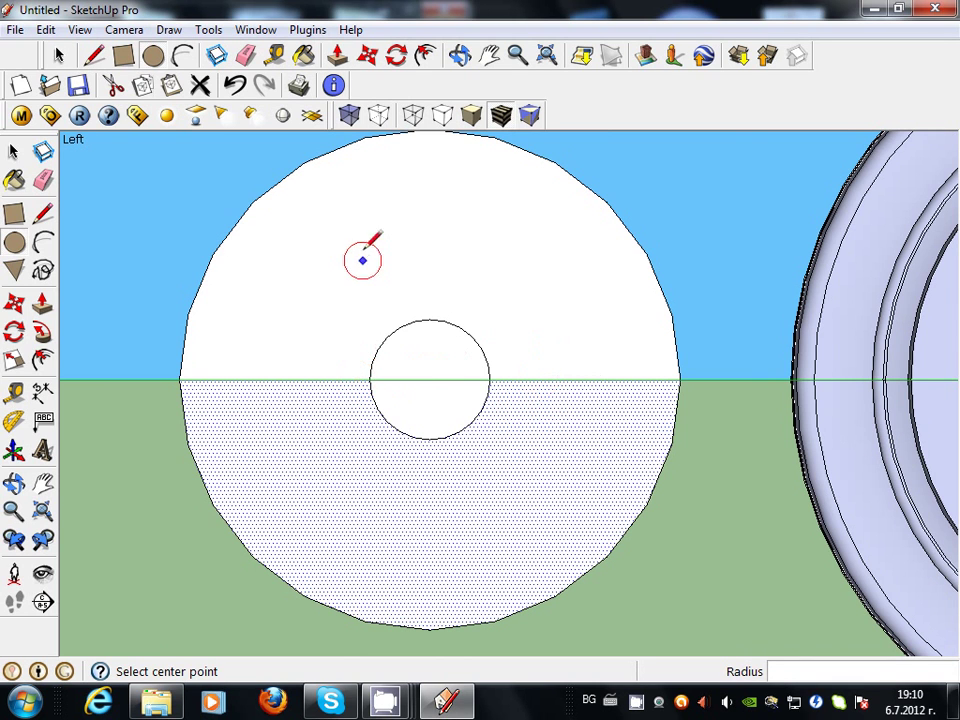
left_click(94, 55)
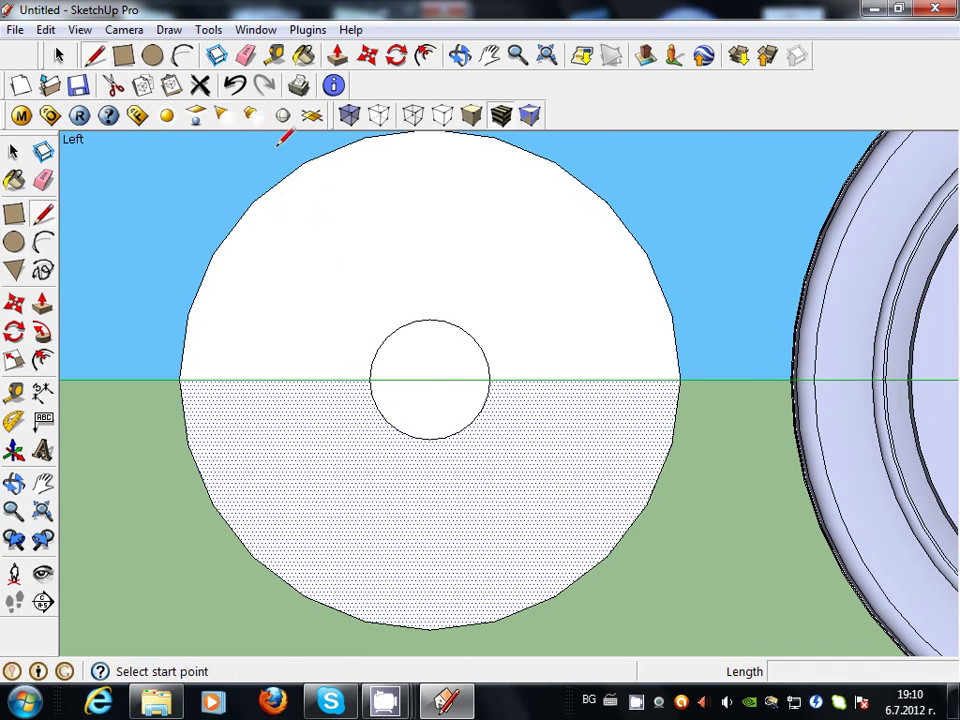
Draw four lines from the hub circle to the disc's top, bottom, right and left edges
scroll(428, 377, "down", 2)
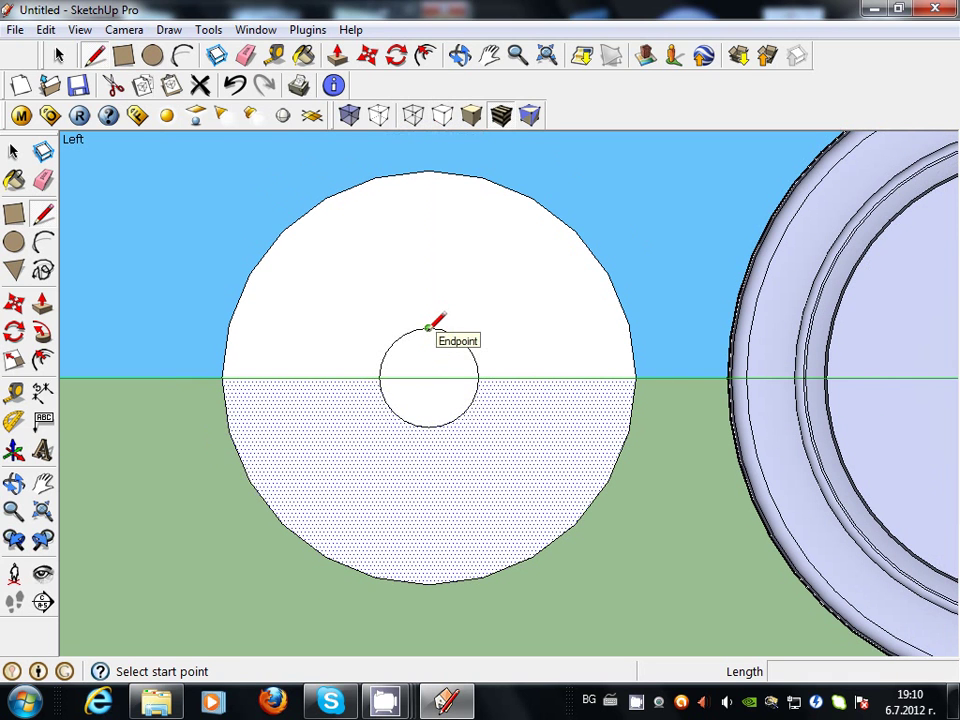
left_click(428, 327)
left_click(429, 170)
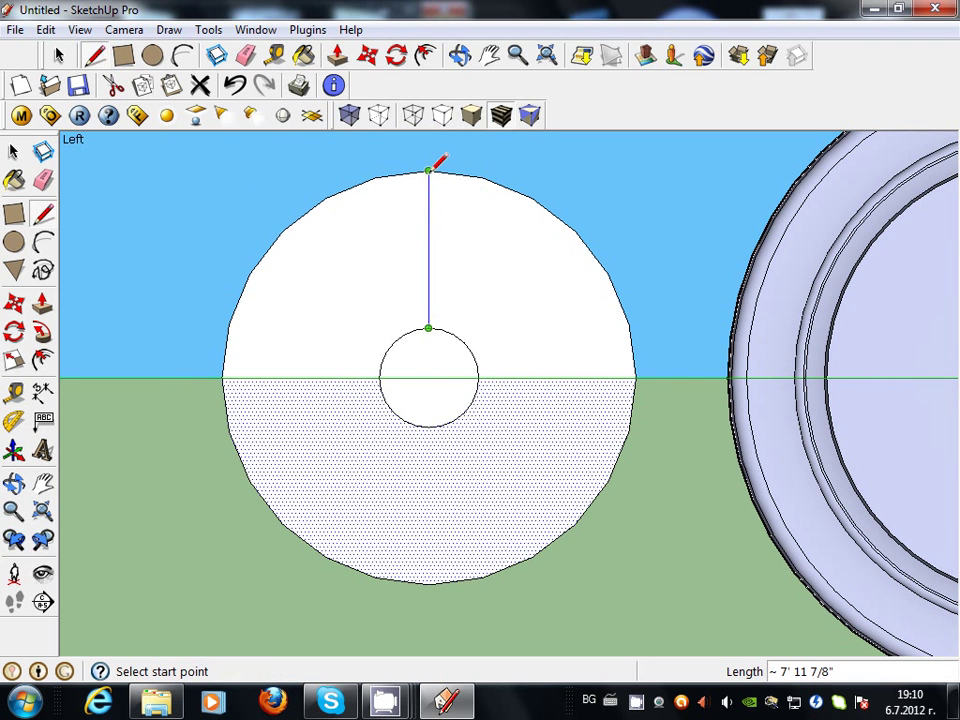
left_click(428, 427)
left_click(428, 581)
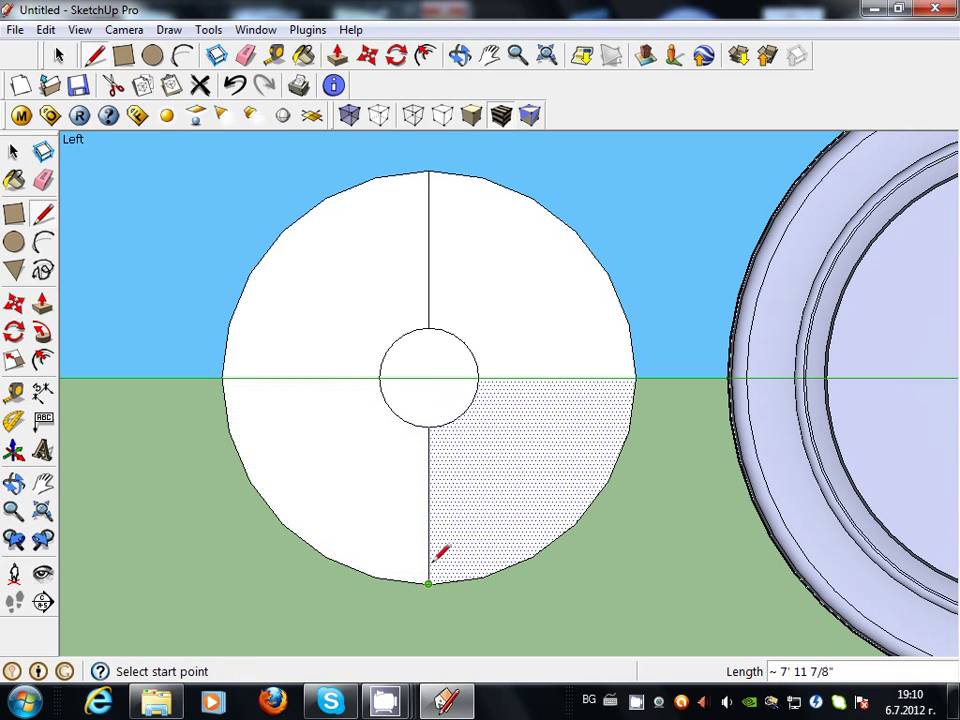
left_click(479, 378)
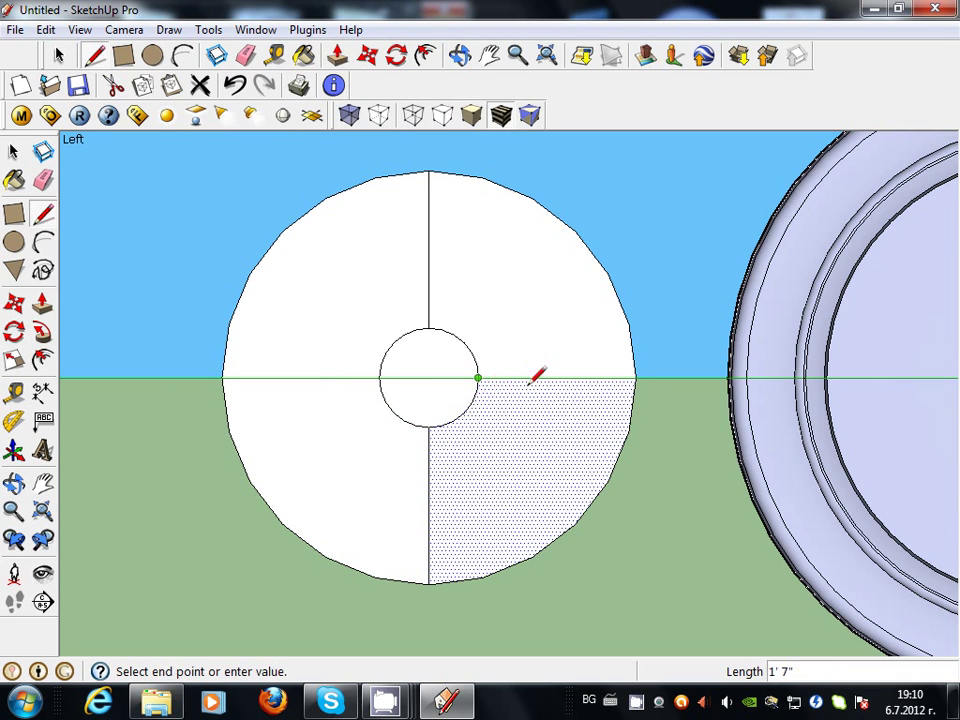
left_click(634, 378)
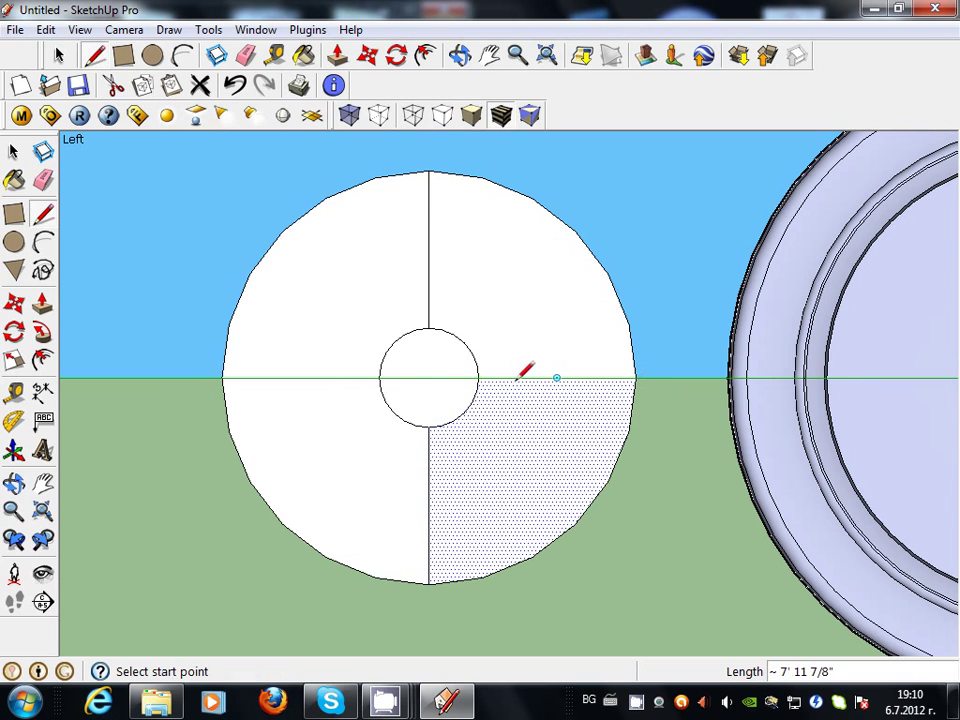
left_click(379, 378)
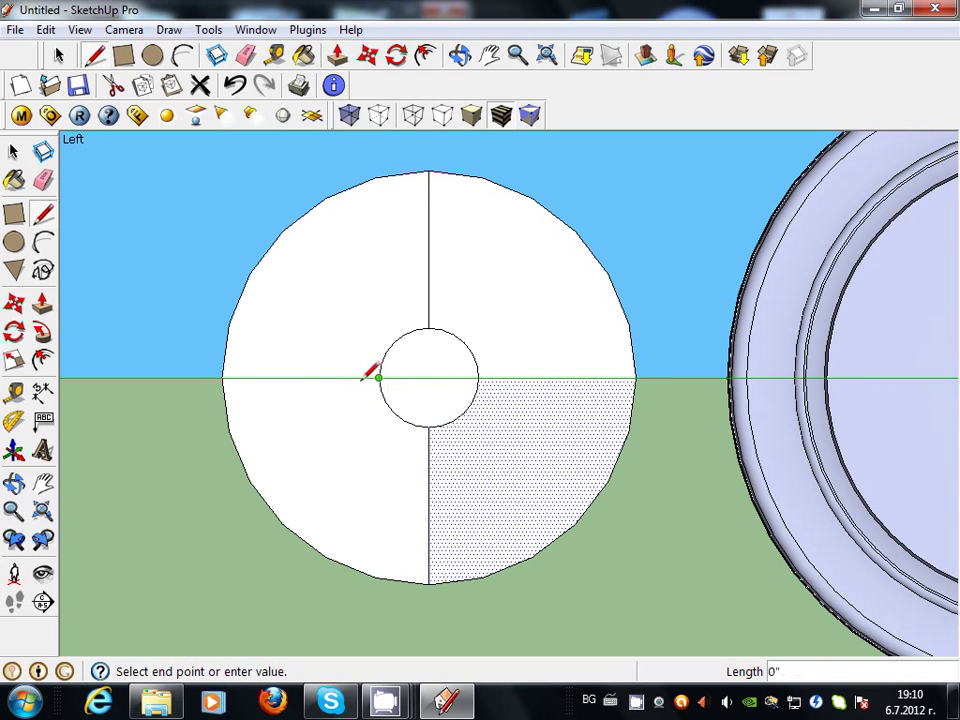
left_click(230, 368)
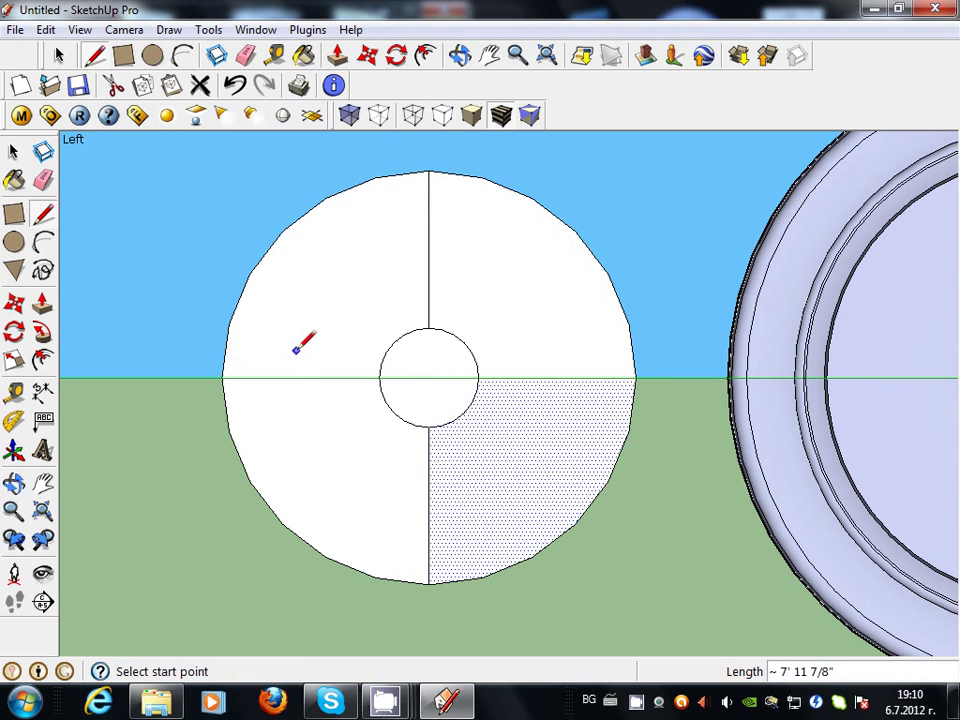
Draw four diagonal lines from the hub to the rim's corner vertices, completing eight wedges
left_click(393, 341)
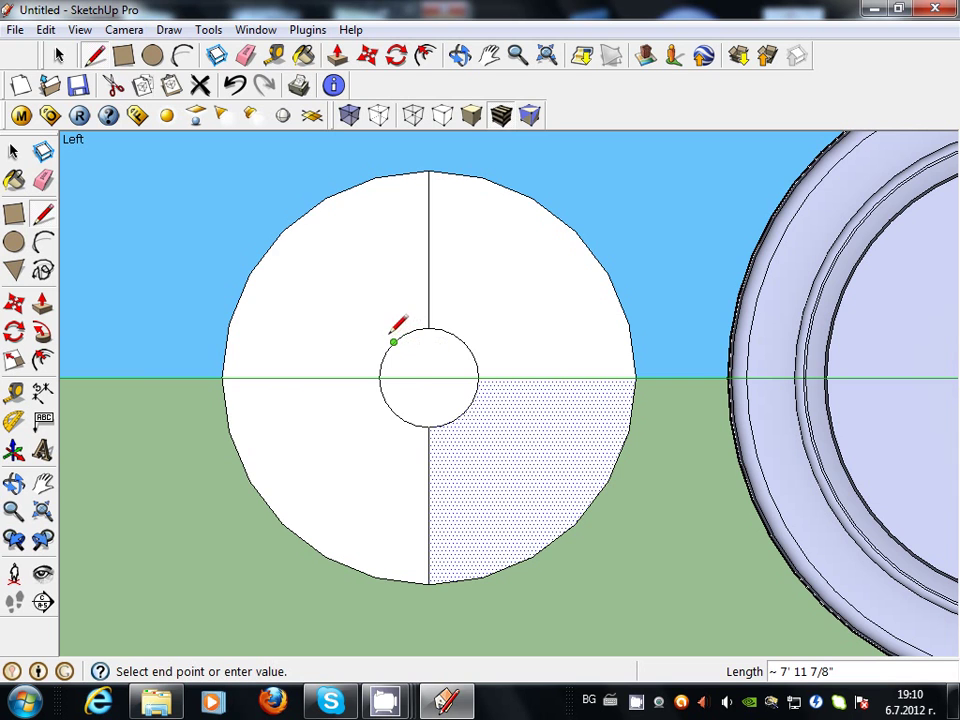
left_click(282, 231)
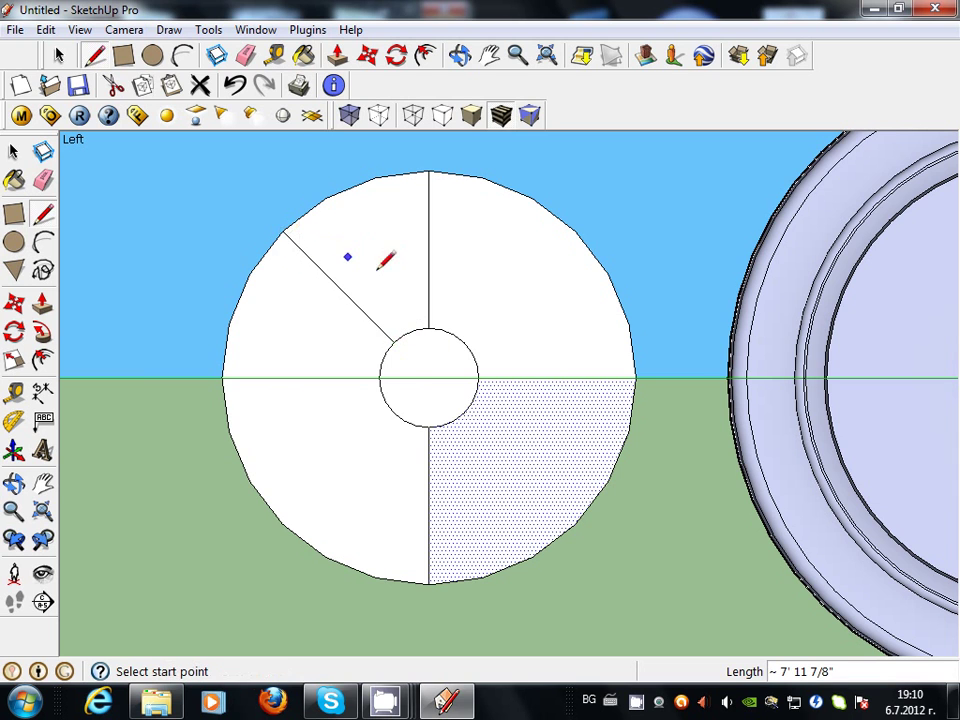
left_click(464, 342)
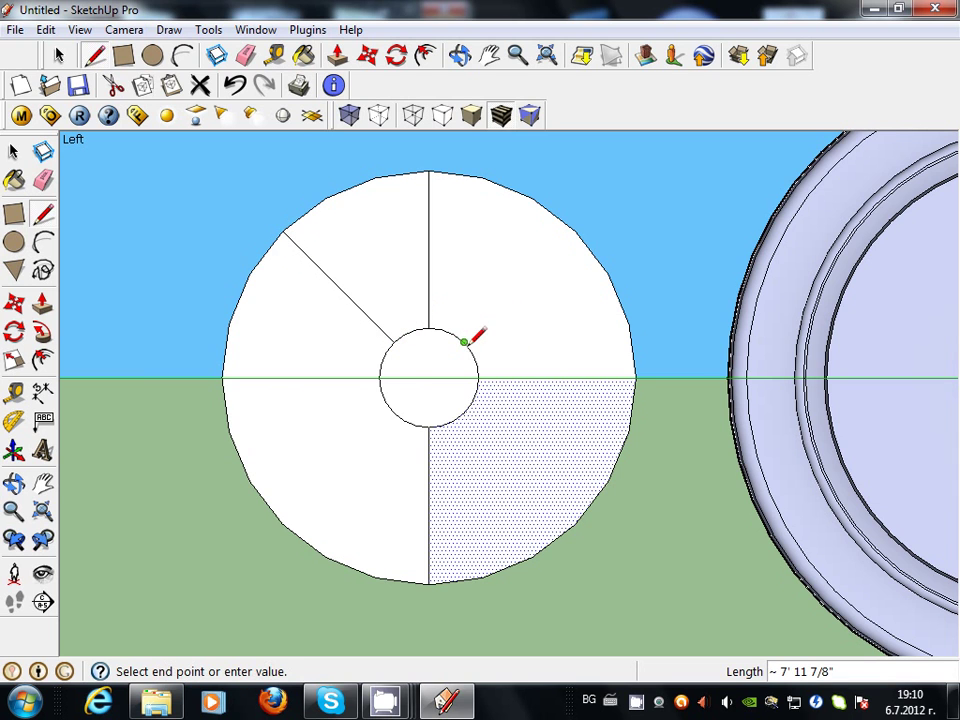
left_click(575, 231)
left_click(393, 412)
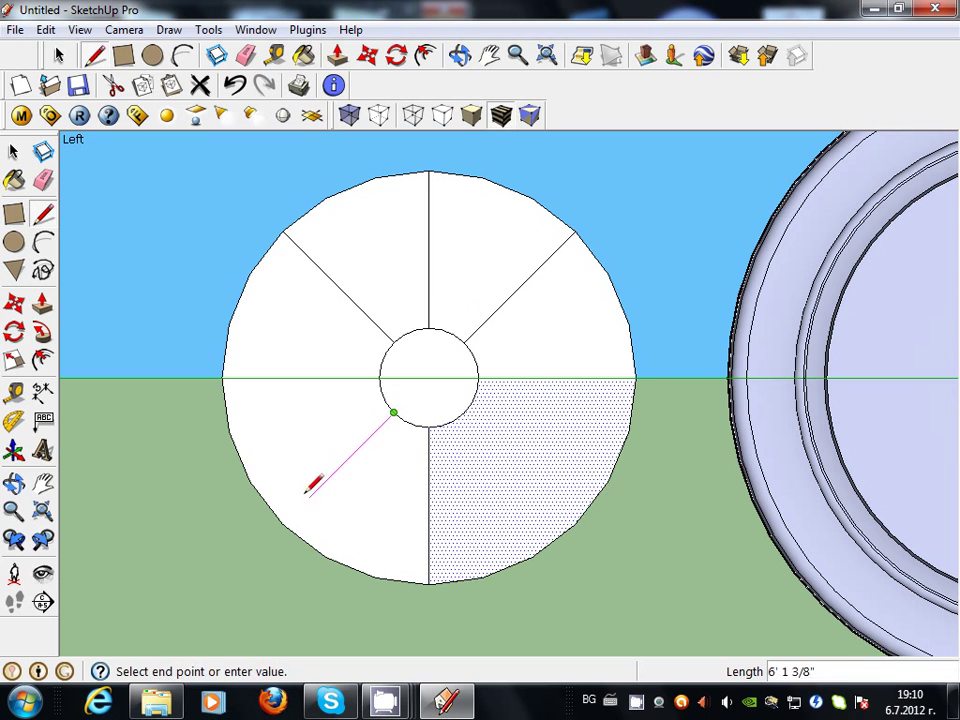
left_click(283, 521)
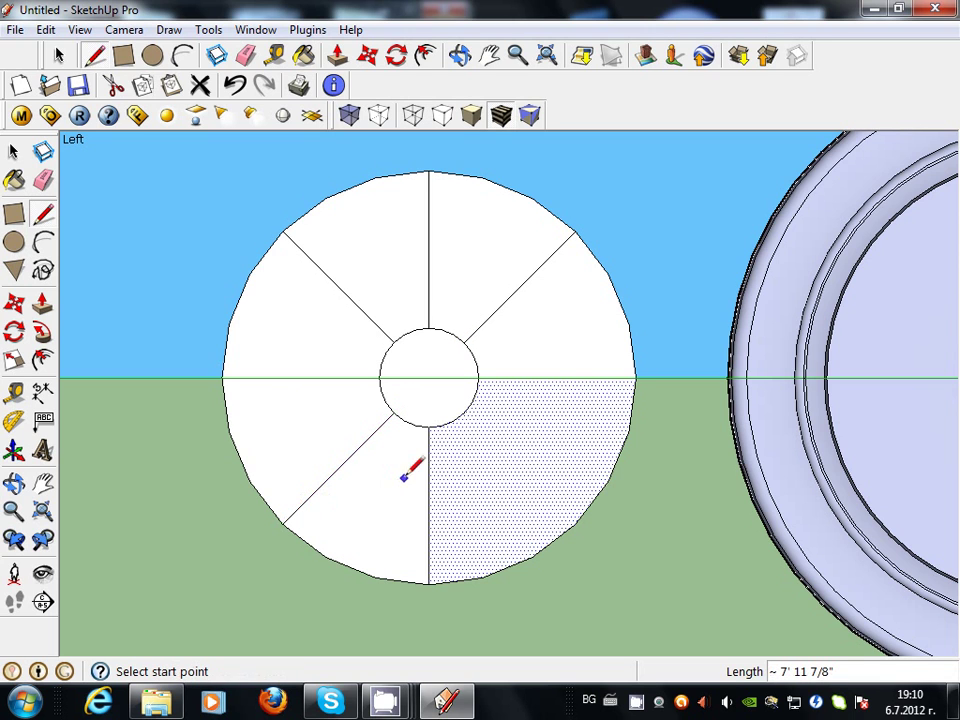
left_click(463, 412)
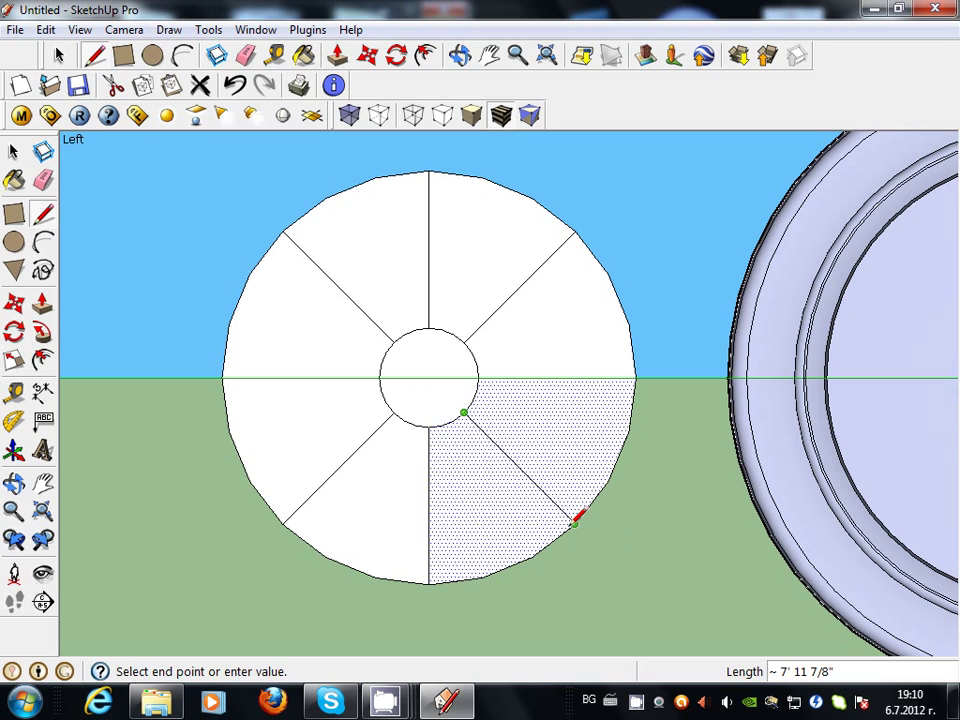
left_click(575, 522)
key("b")
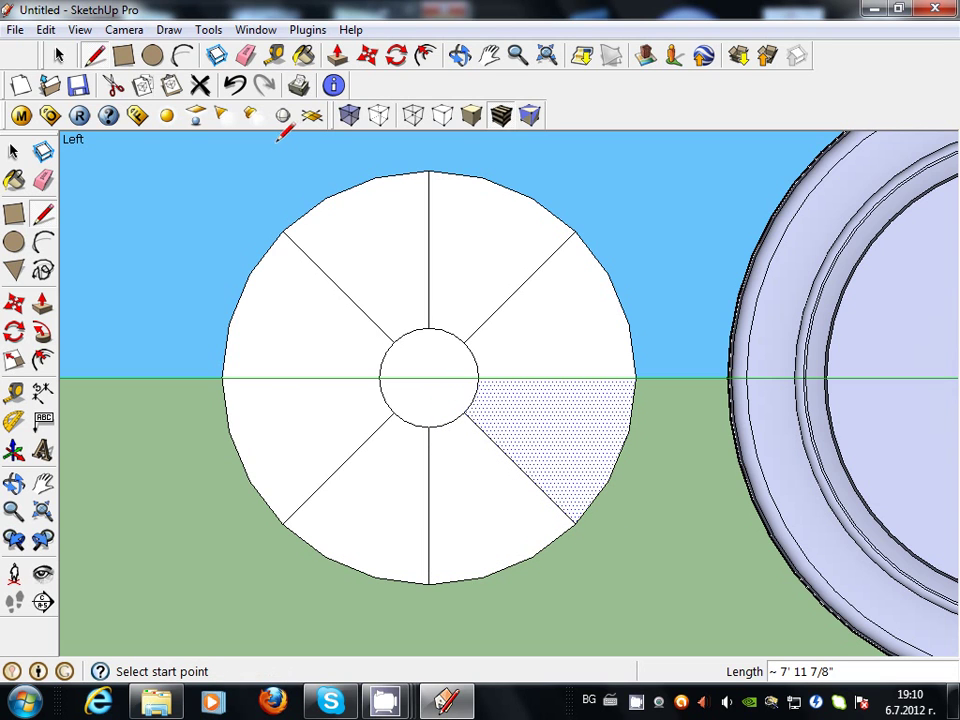
left_click(188, 60)
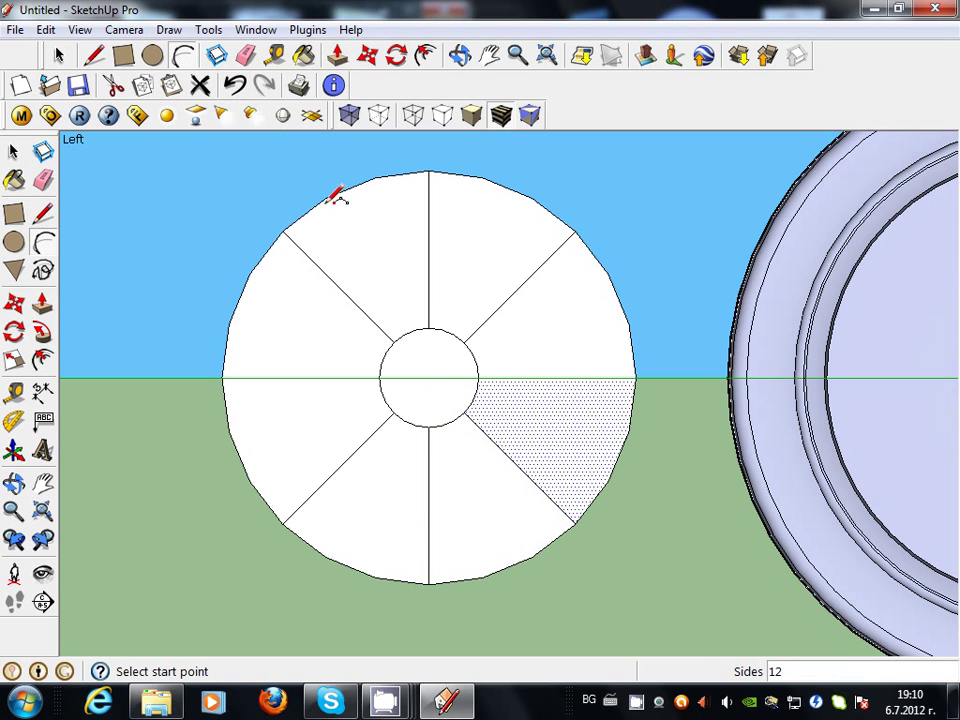
Draw bulge-6 arcs from the hub to the upper-left, top, upper-right and right rim
left_click(403, 334)
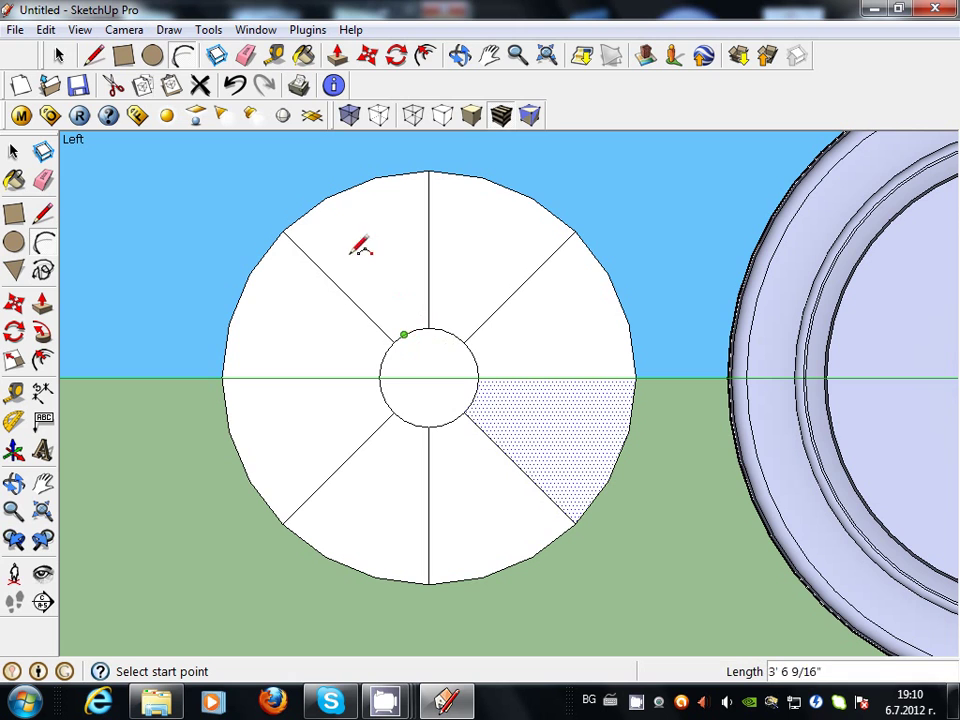
left_click(334, 194)
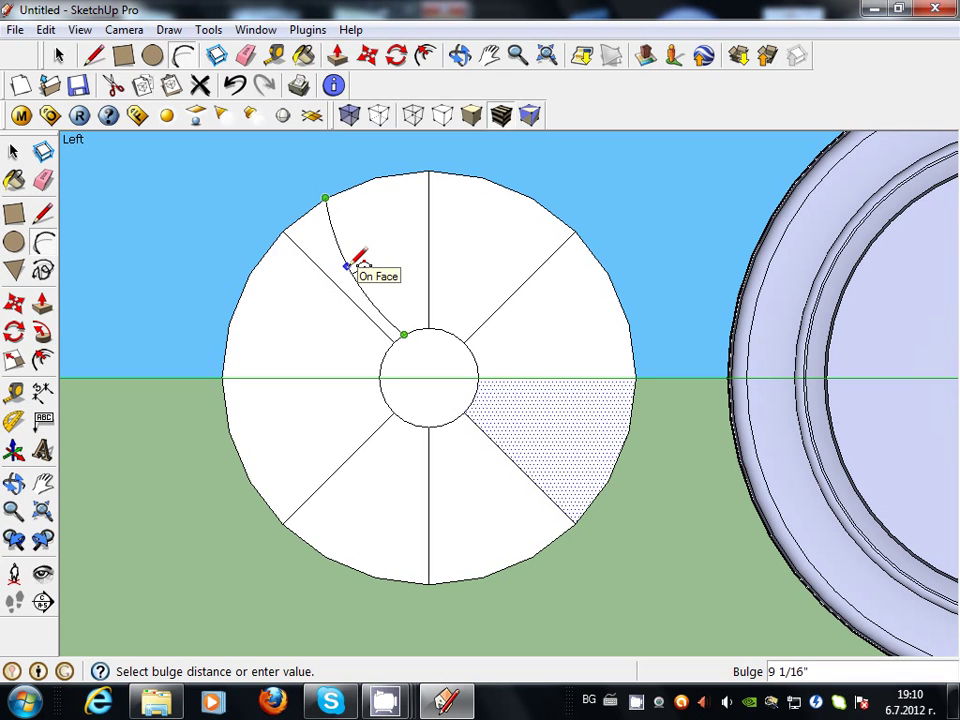
left_click(347, 266)
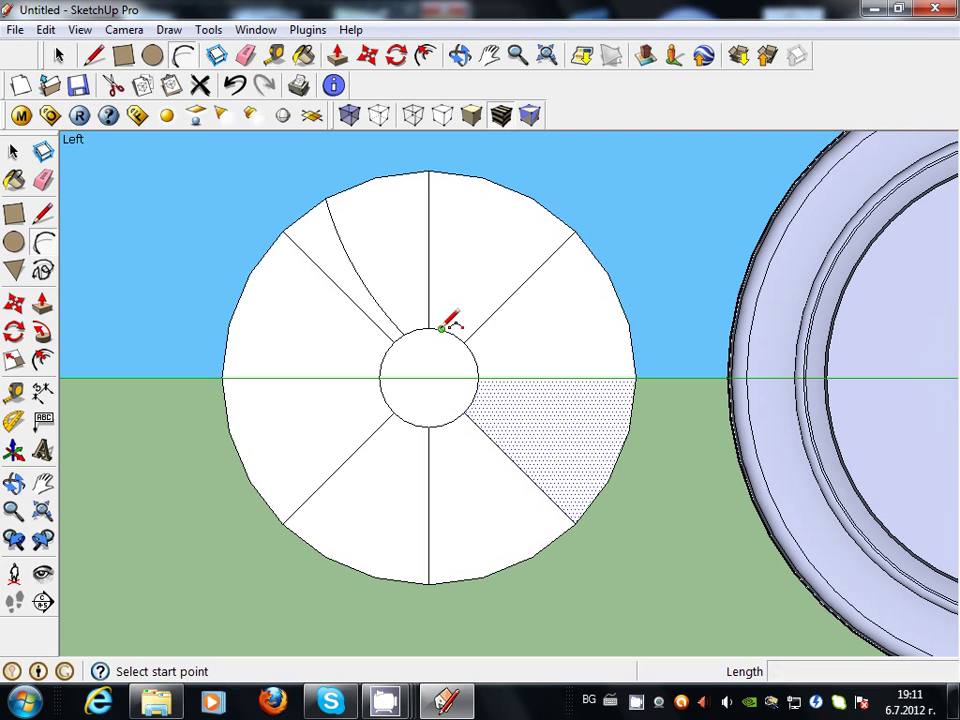
left_click(441, 328)
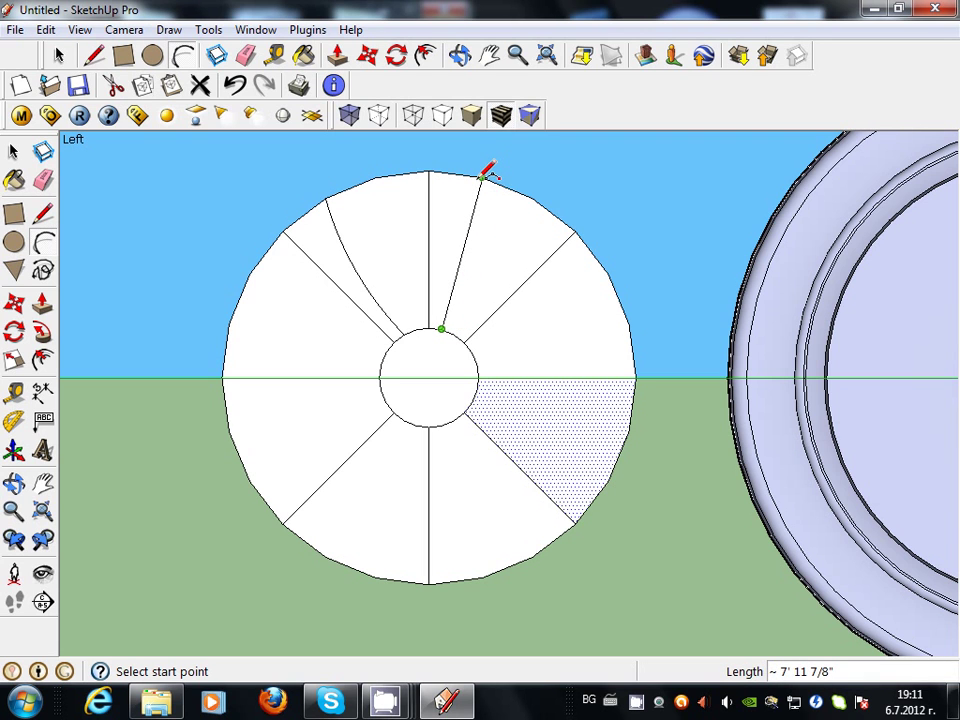
left_click(481, 177)
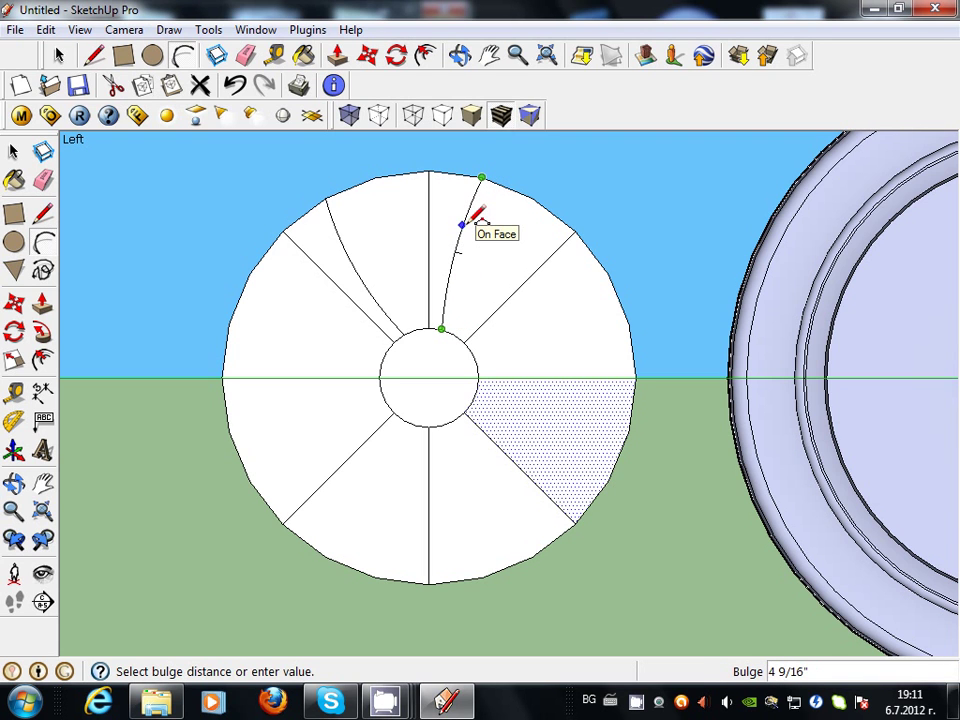
type("6")
key("Return")
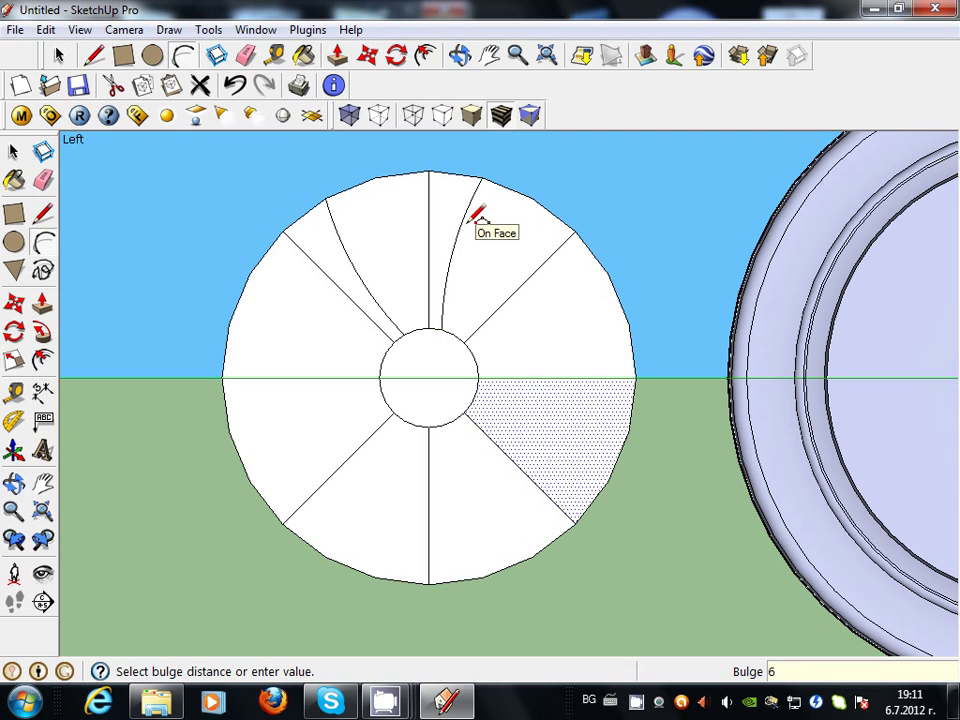
left_click(472, 352)
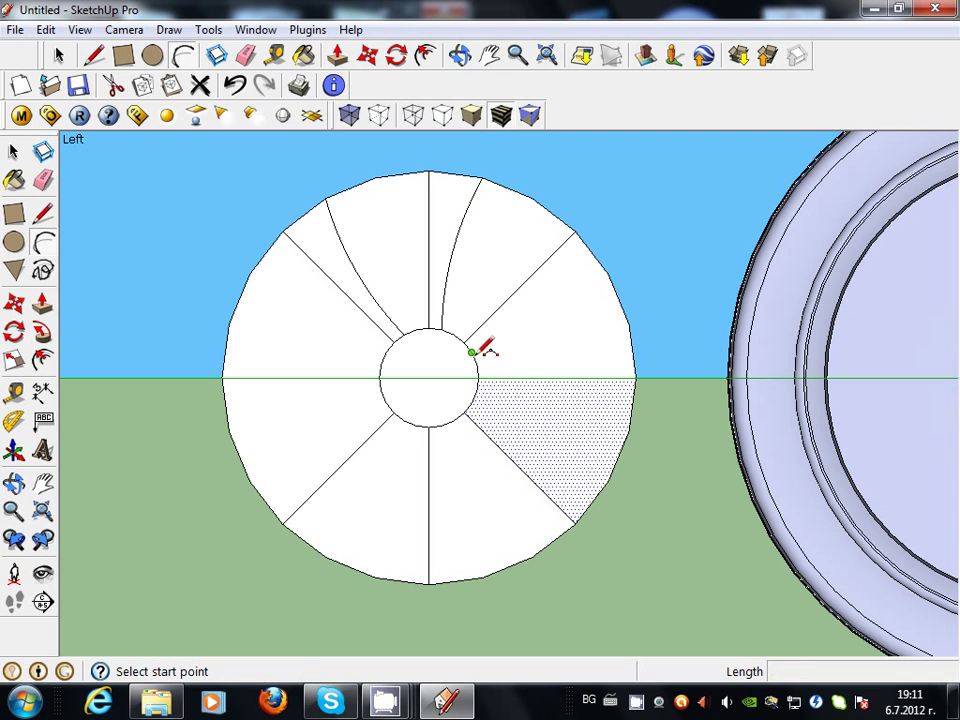
left_click(607, 273)
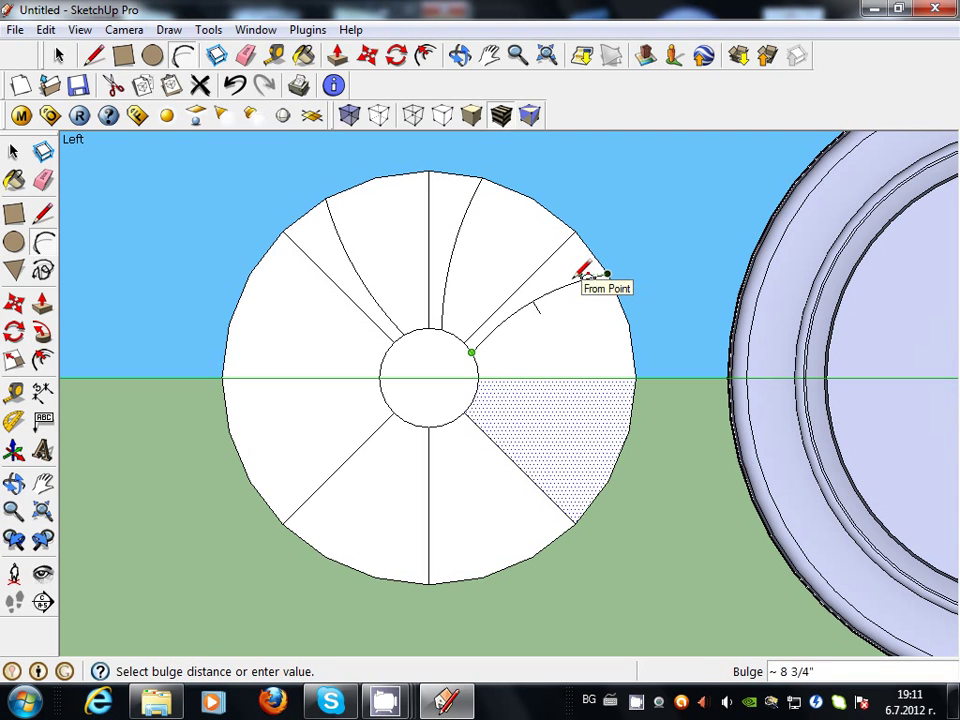
type("6")
key("Return")
left_click(476, 389)
left_click(629, 431)
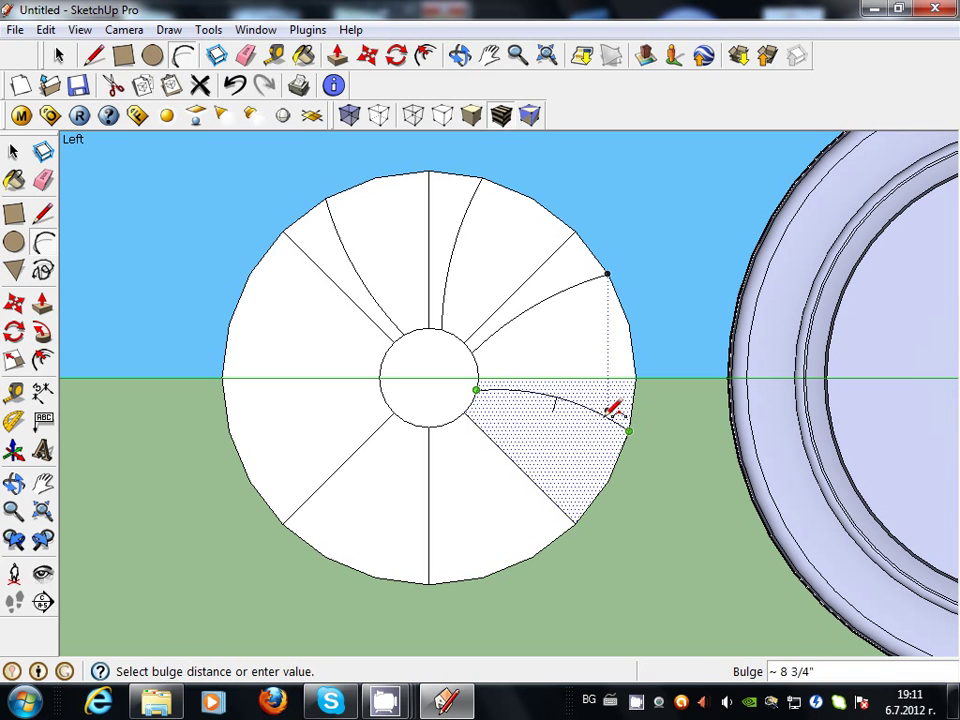
type("6")
key("Return")
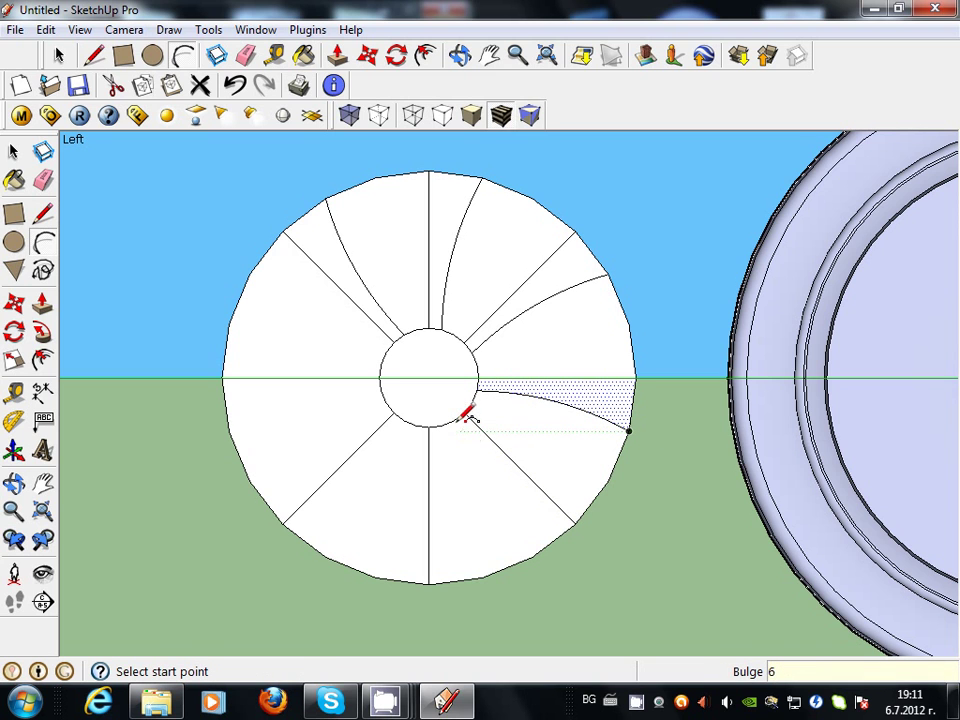
Add bulge-6 arcs between the hub and the lower, bottom, lower-left and left rim
left_click(456, 417)
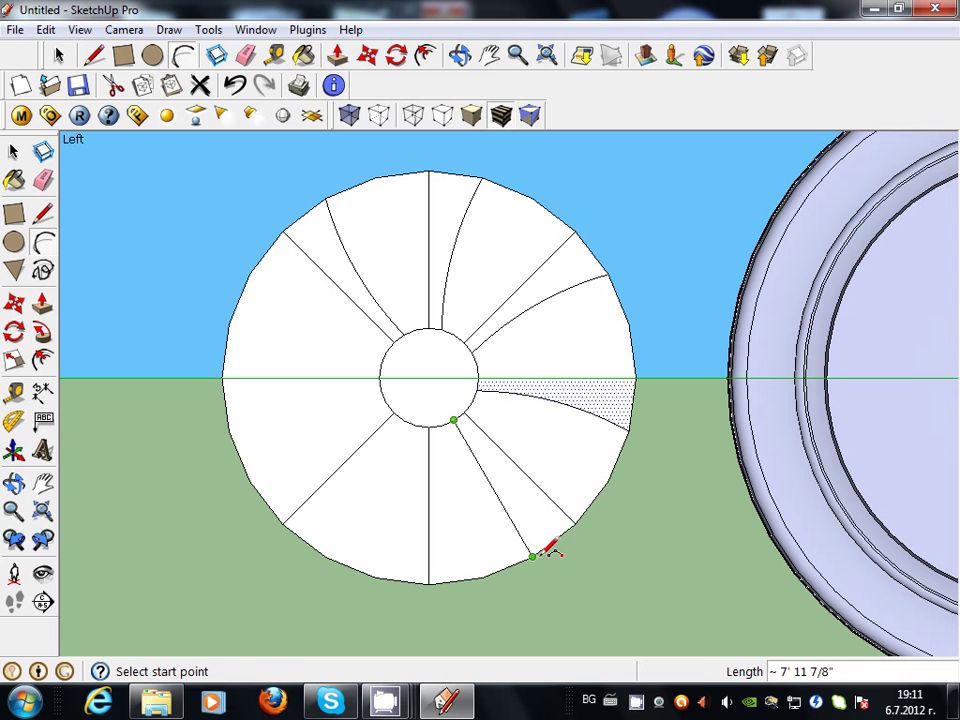
left_click(532, 556)
type("6")
key("Return")
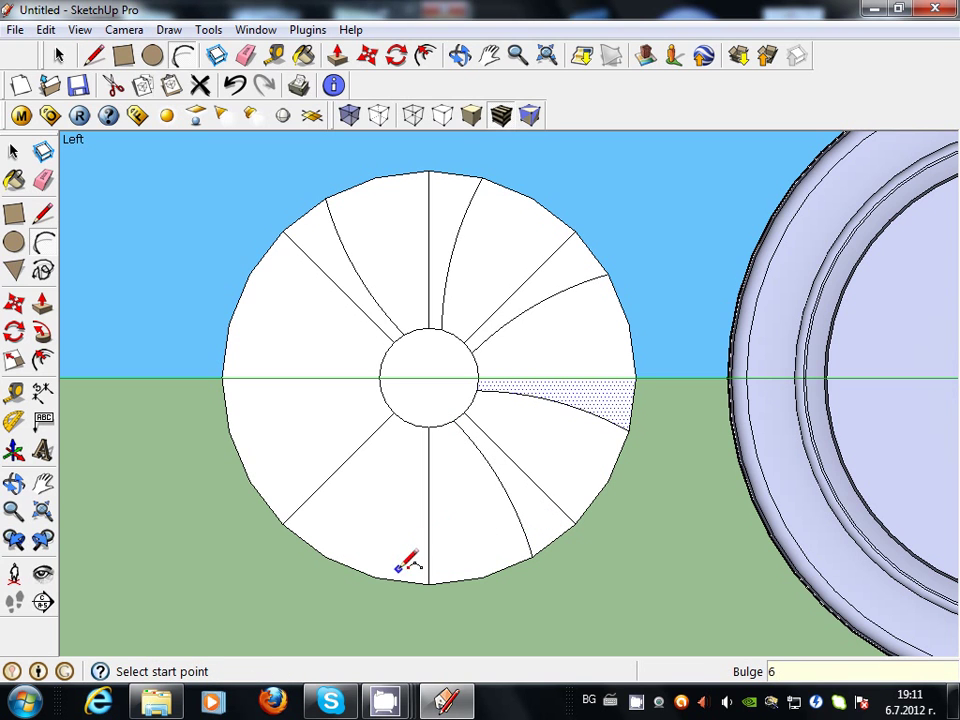
left_click(378, 575)
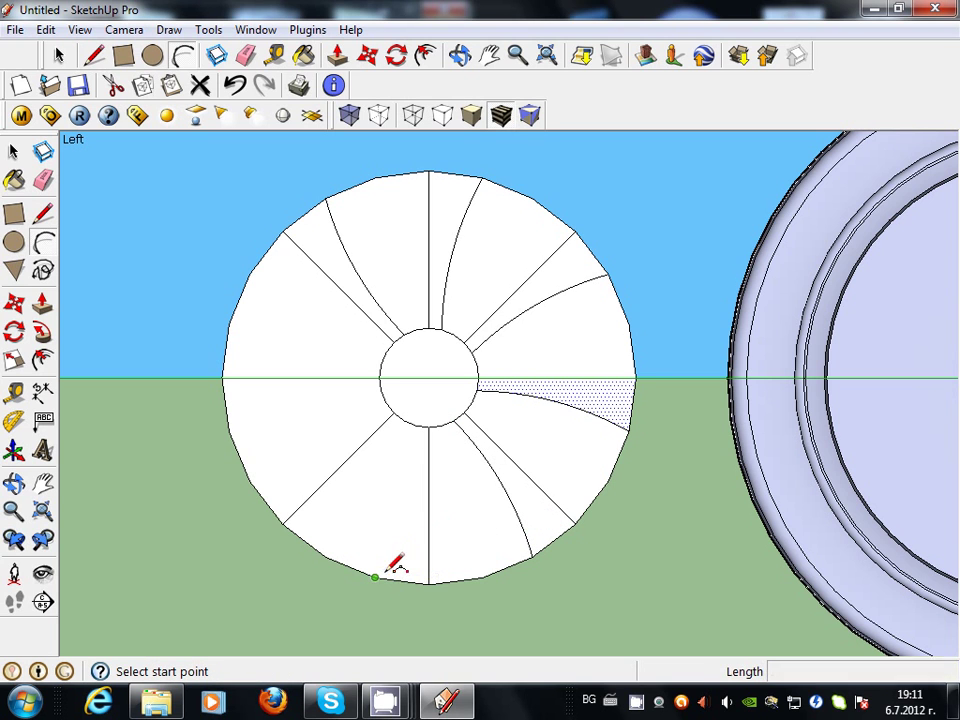
left_click(415, 425)
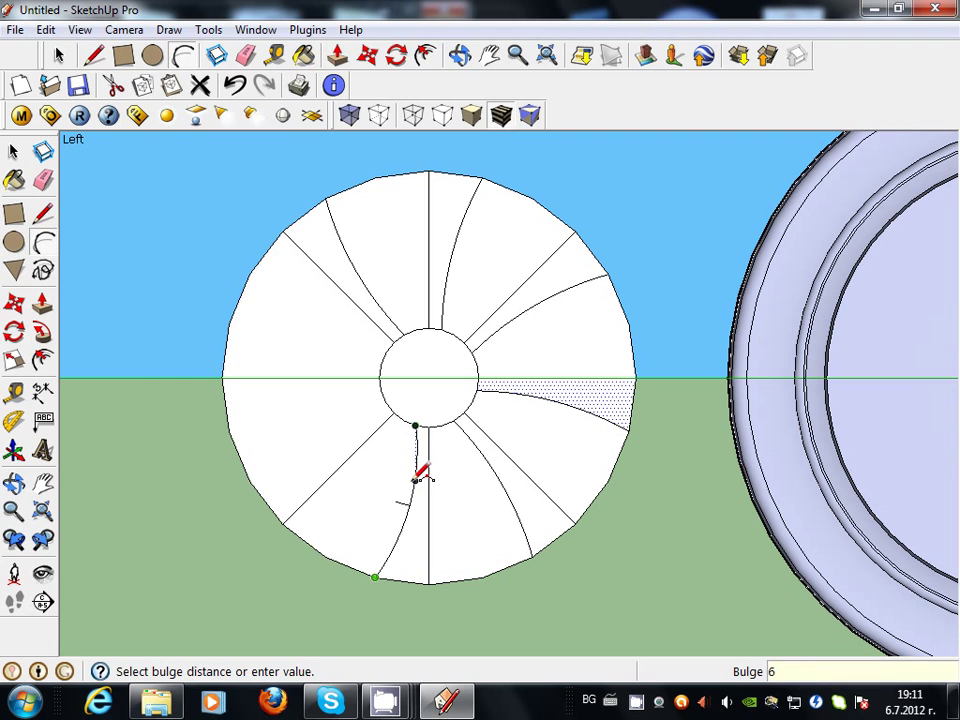
left_click(421, 477)
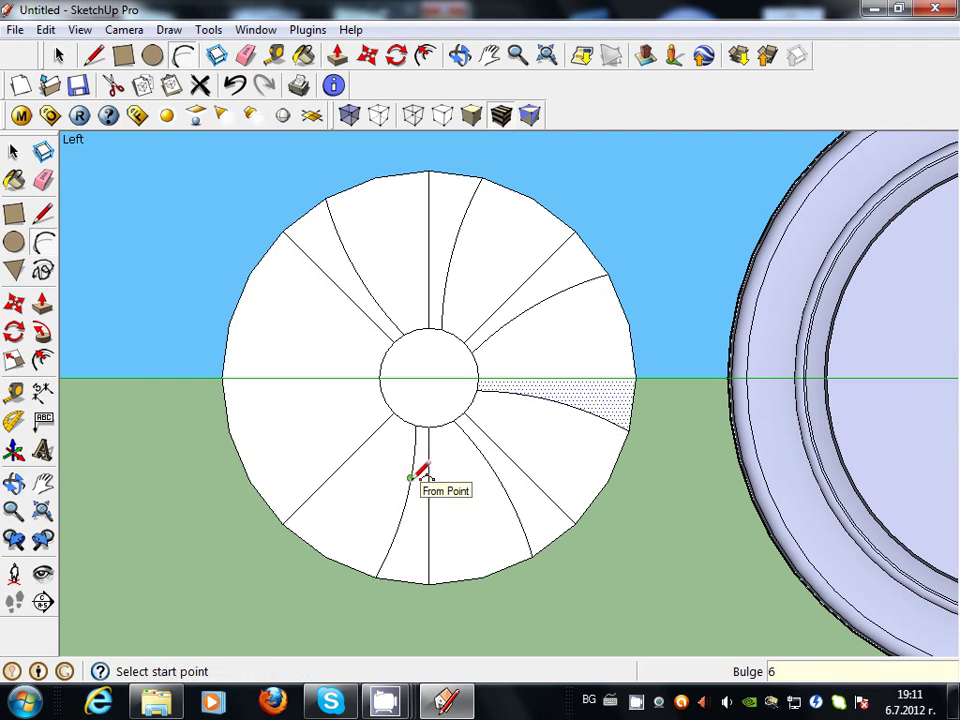
left_click(249, 481)
left_click(385, 402)
left_click(341, 441)
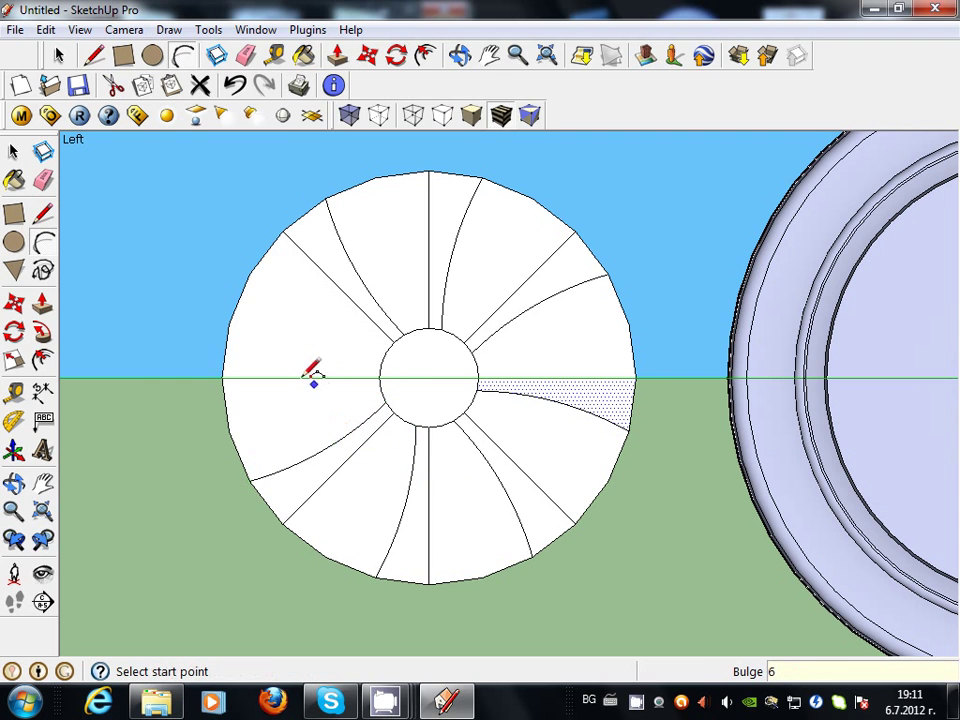
left_click(229, 323)
left_click(375, 361)
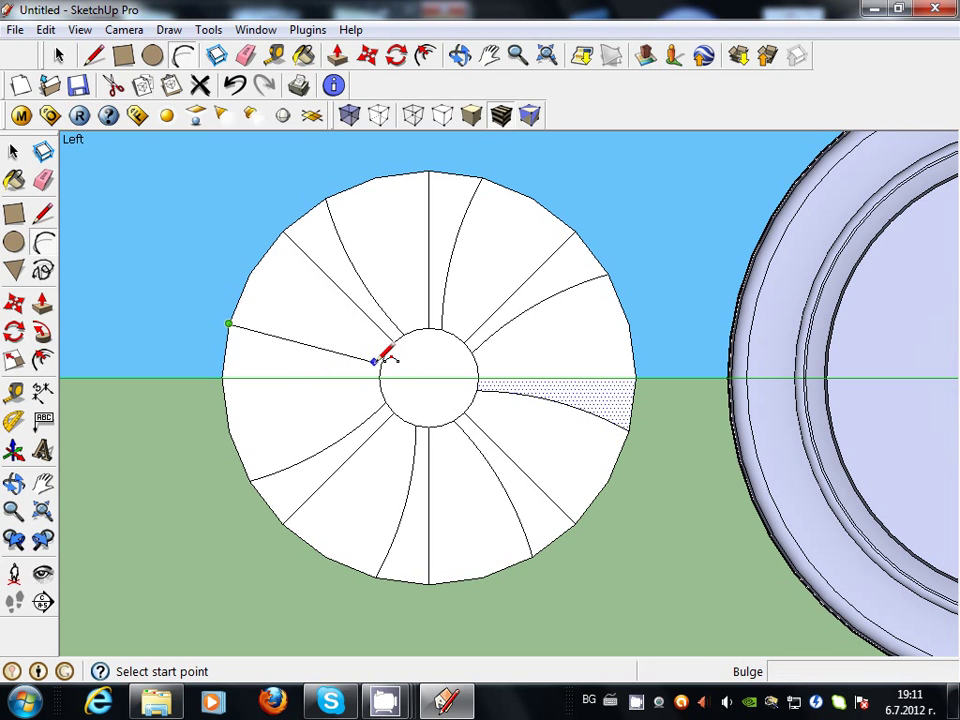
key("Escape")
left_click(229, 323)
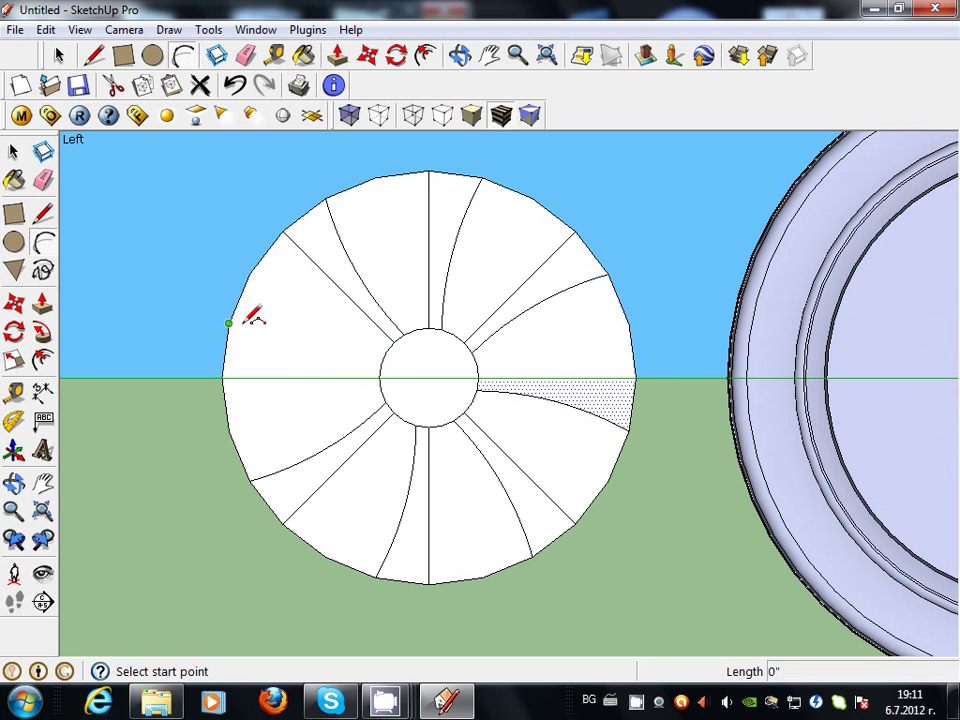
left_click(381, 364)
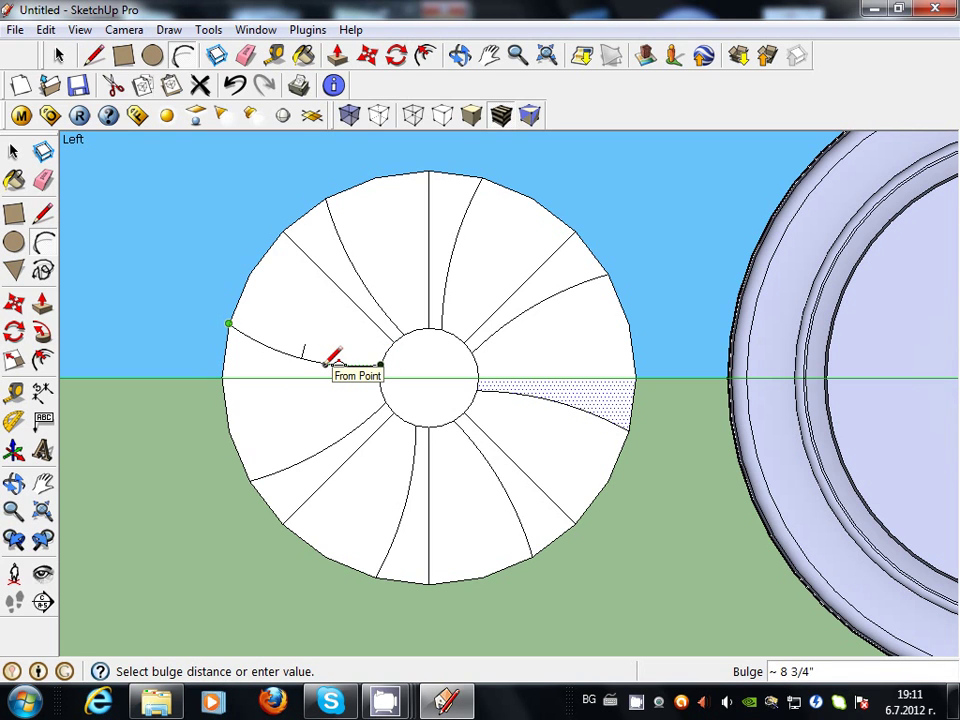
type("6")
key("Return")
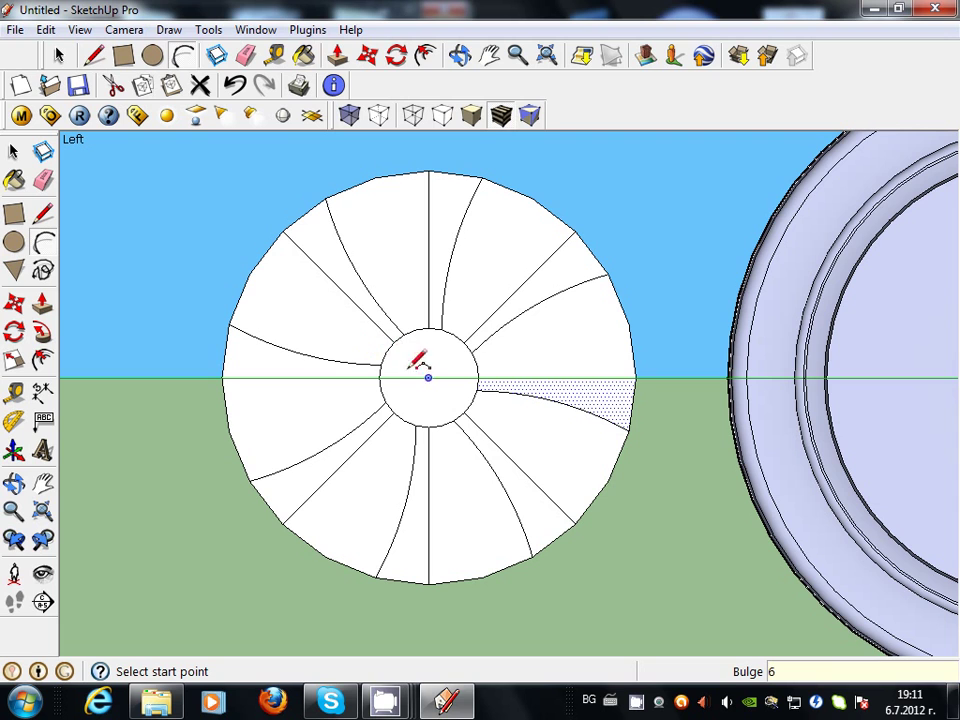
left_click(381, 389)
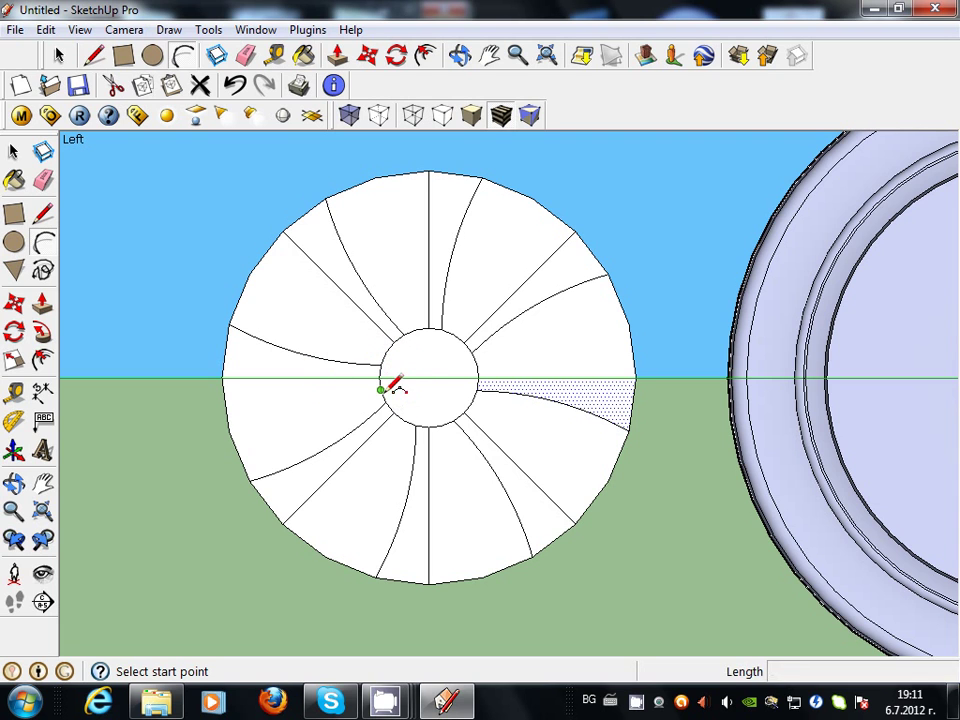
Draw bulge-6 arcs from the hub to the left, lower-left, lower and lower-right rim
left_click_drag(229, 430, 380, 390)
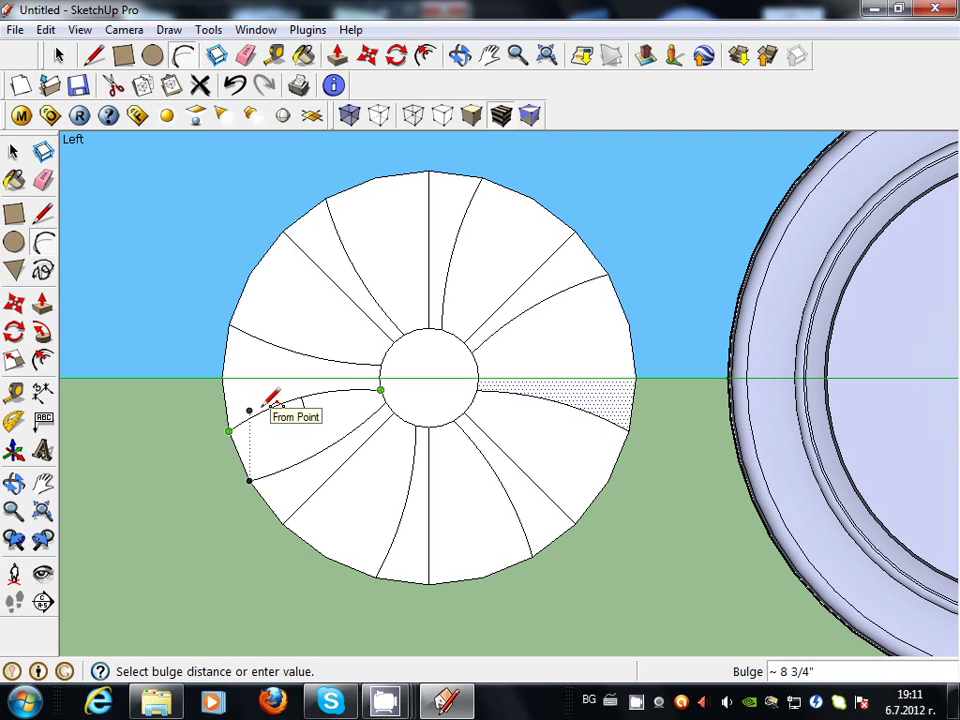
type("6")
key("Return")
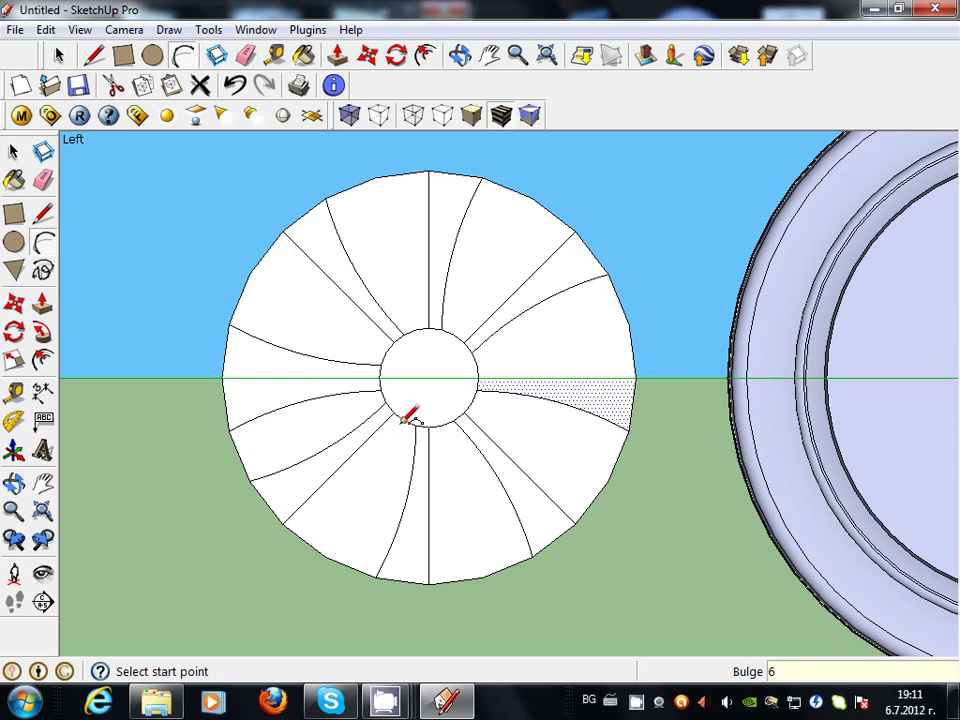
left_click_drag(405, 418, 325, 556)
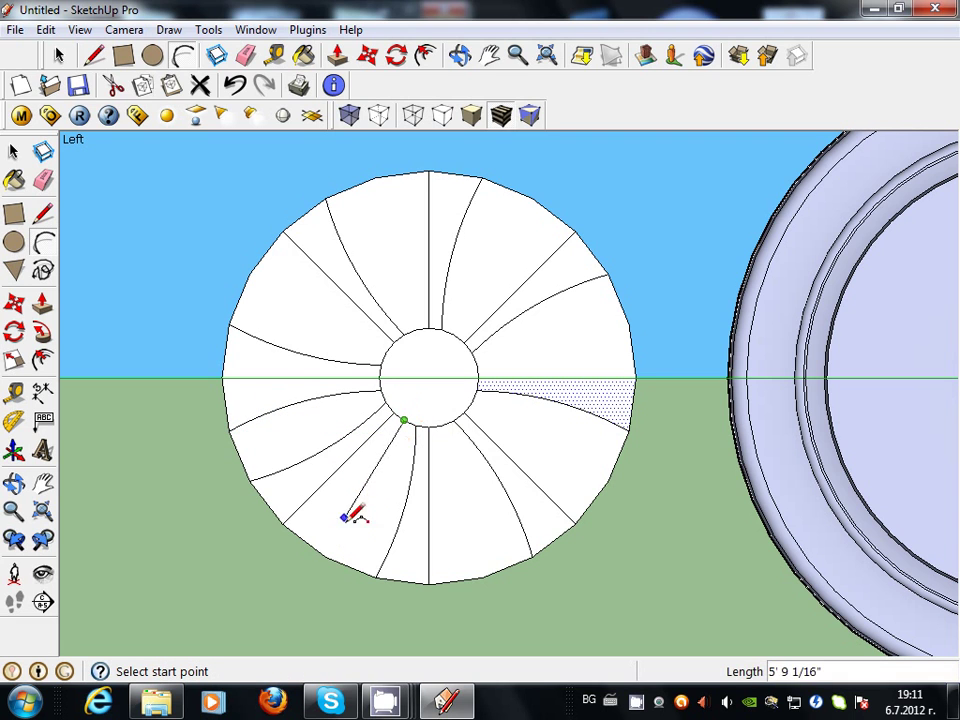
type("6")
key("Return")
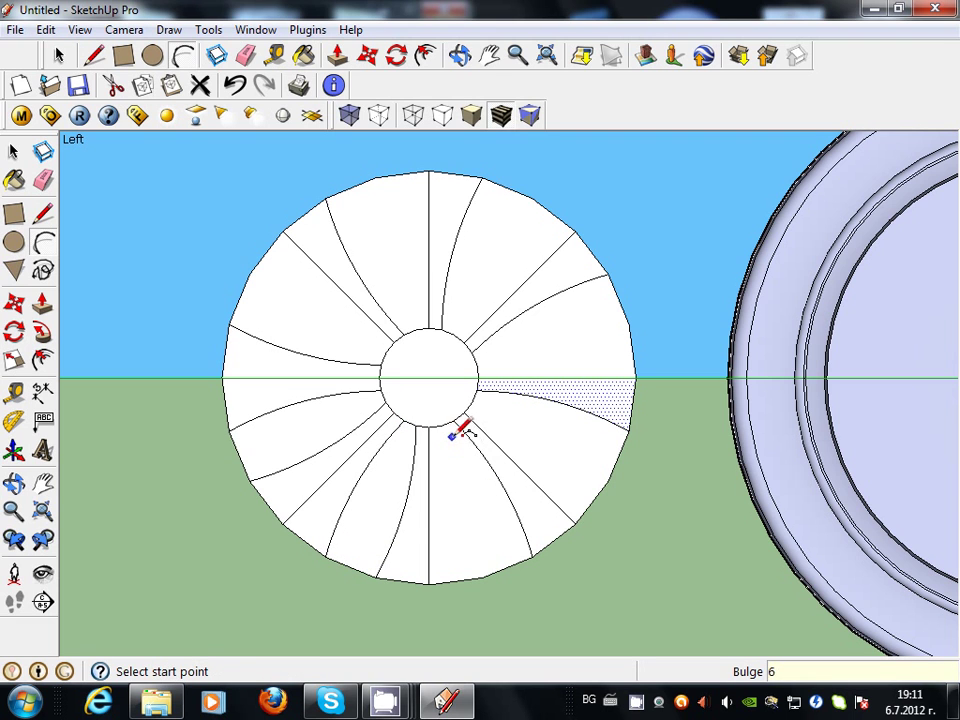
left_click_drag(443, 424, 464, 556)
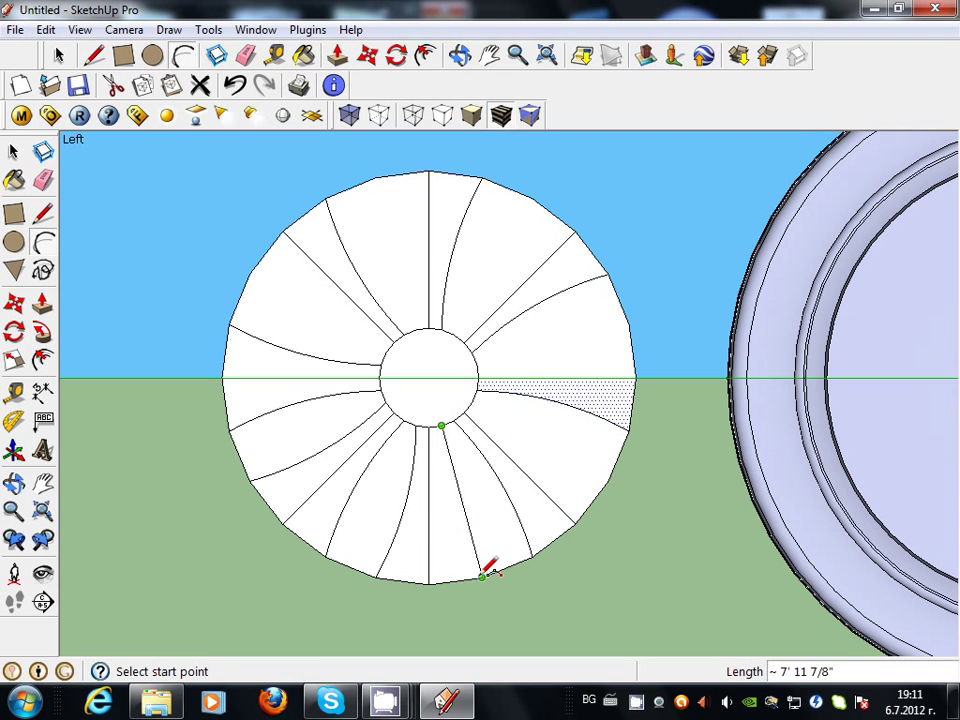
type("6")
key("Return")
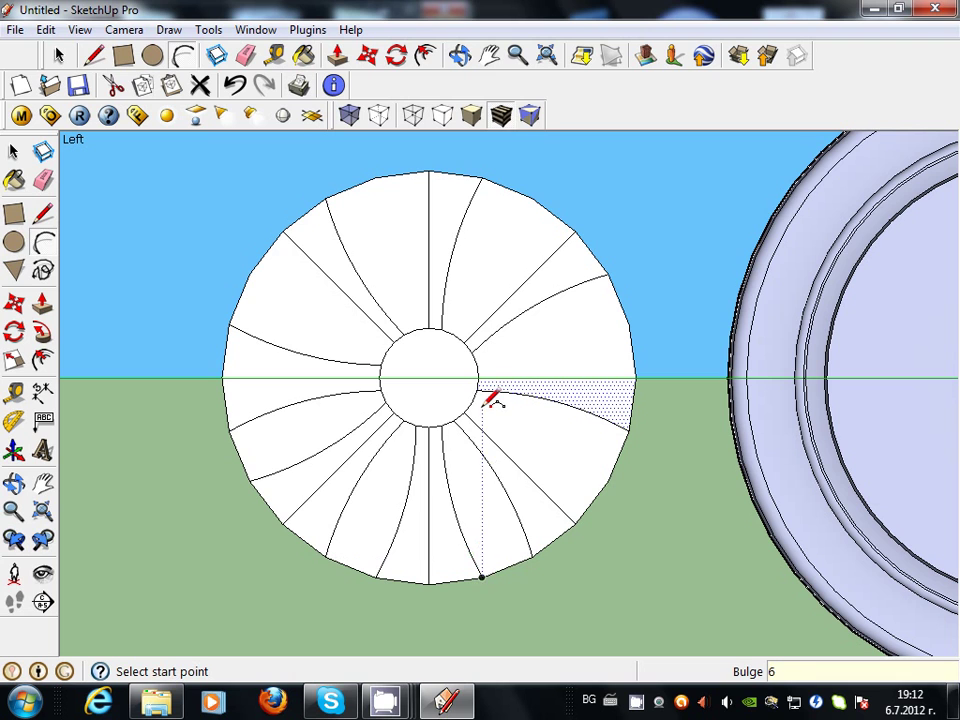
left_click(472, 401)
left_click(607, 481)
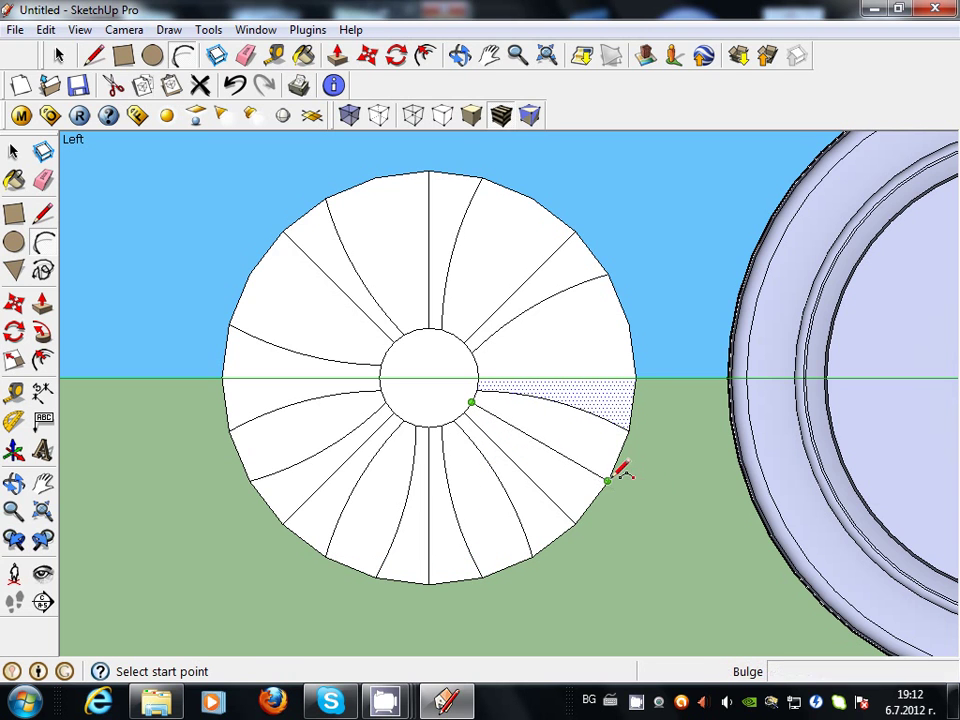
type("6")
key("Return")
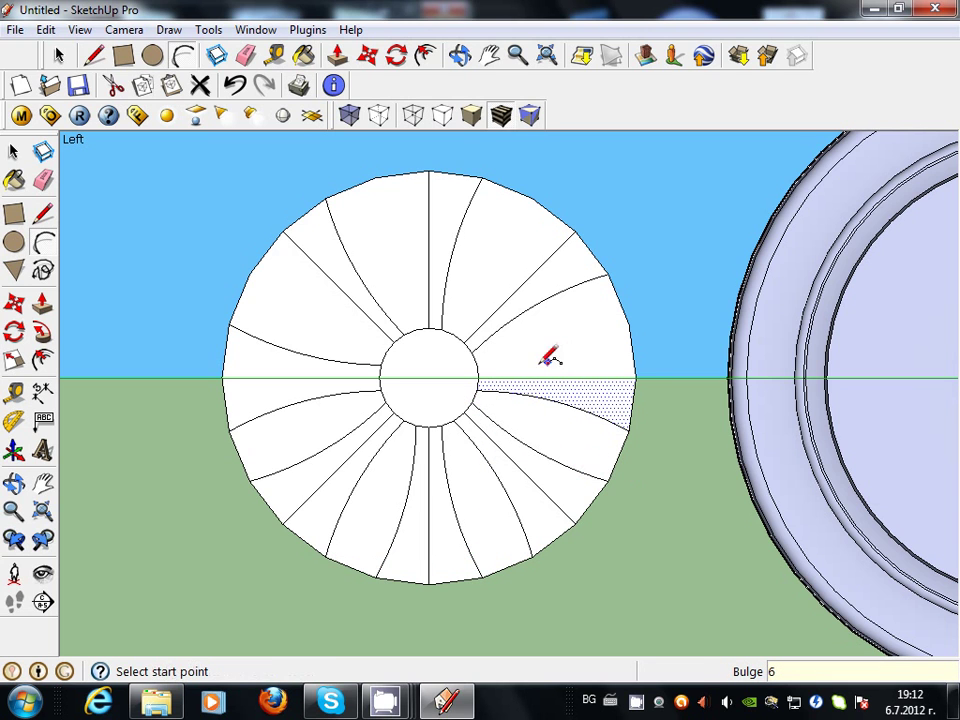
Draw bulge-6 arcs from the hub to the right, upper, top and upper-left rim
left_click(476, 364)
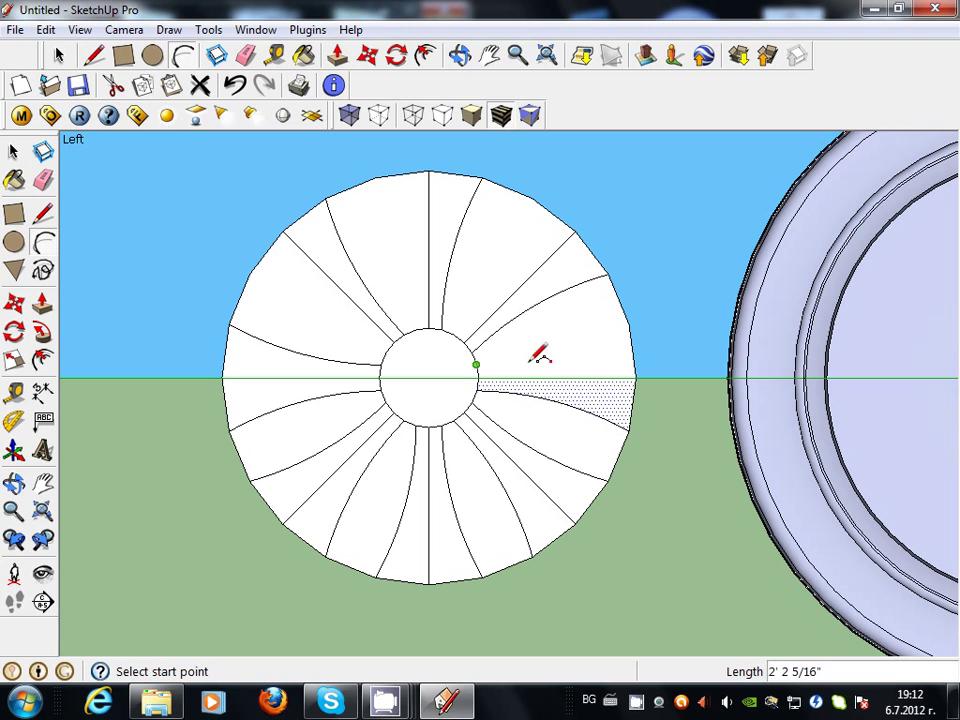
left_click(628, 323)
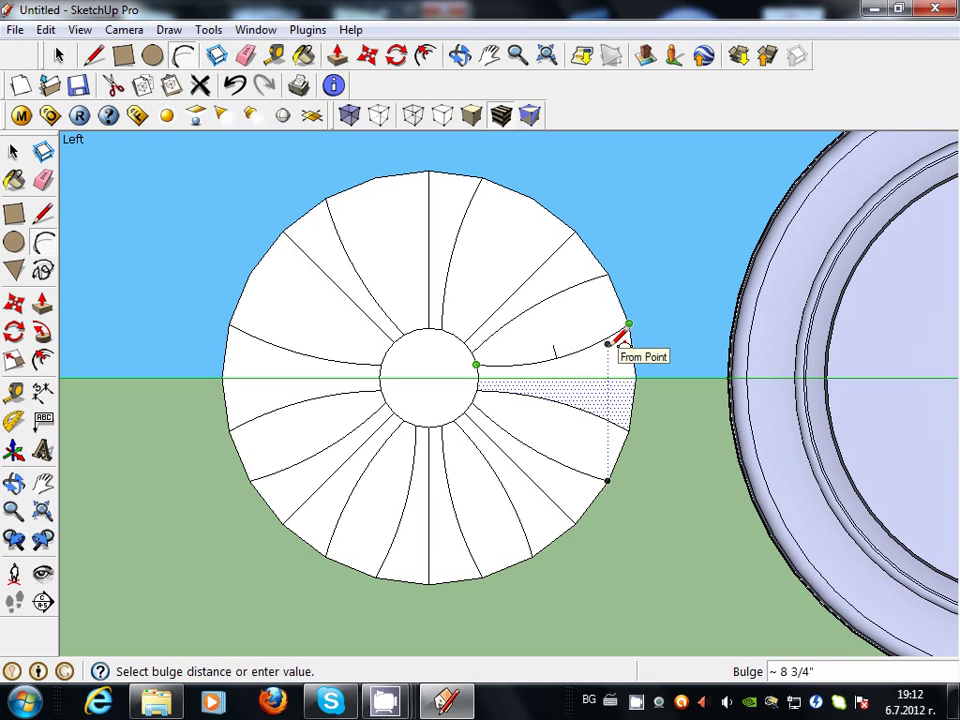
type("6")
key("Return")
left_click(453, 334)
left_click(532, 198)
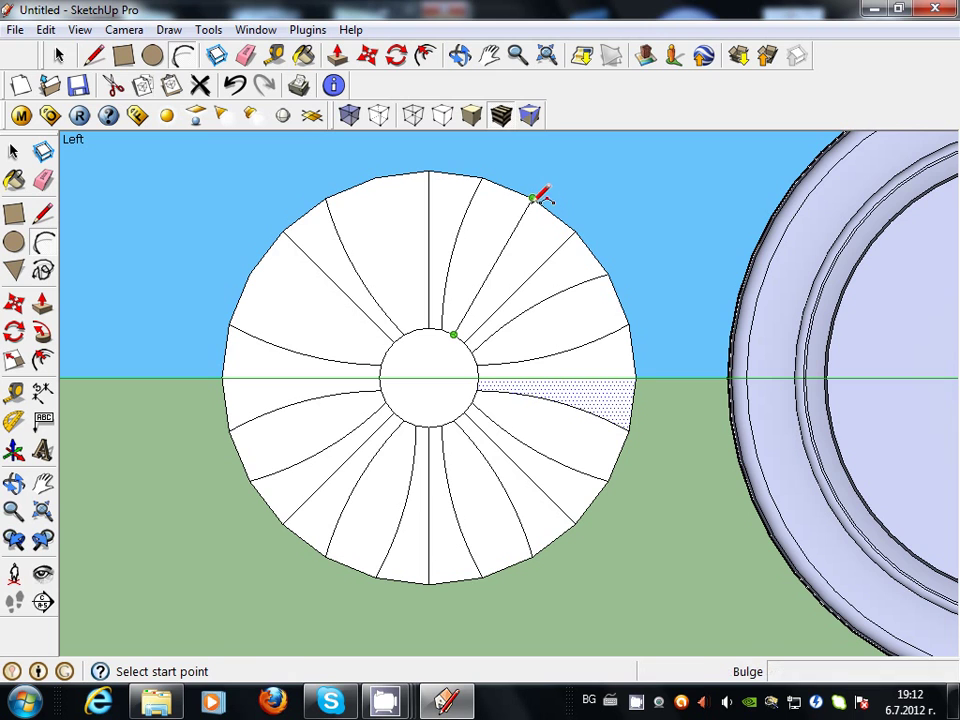
type("6")
key("Return")
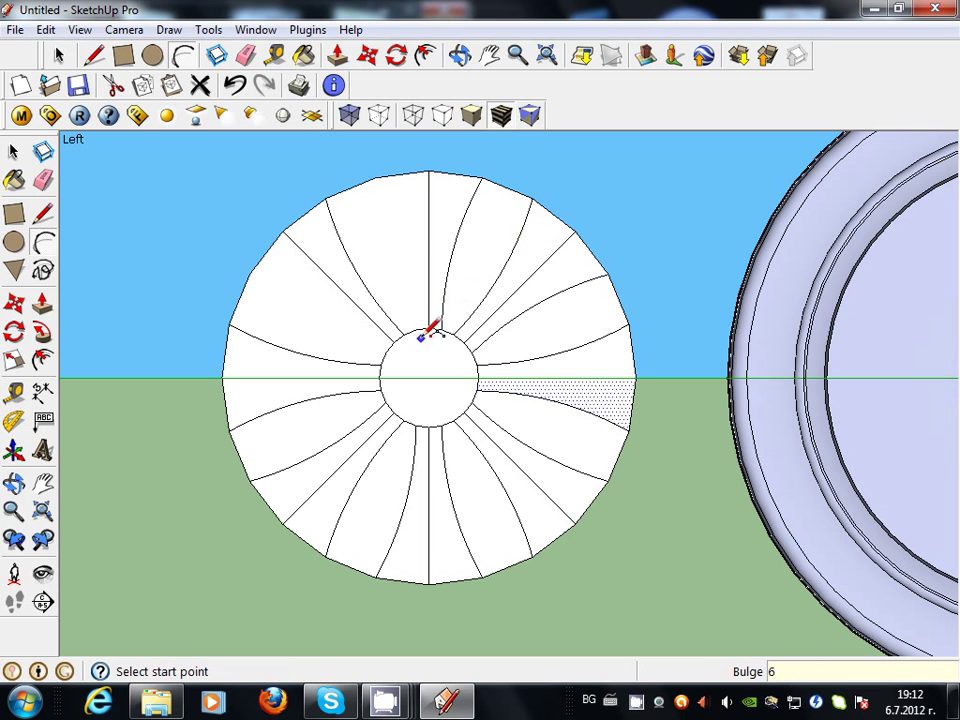
left_click(416, 329)
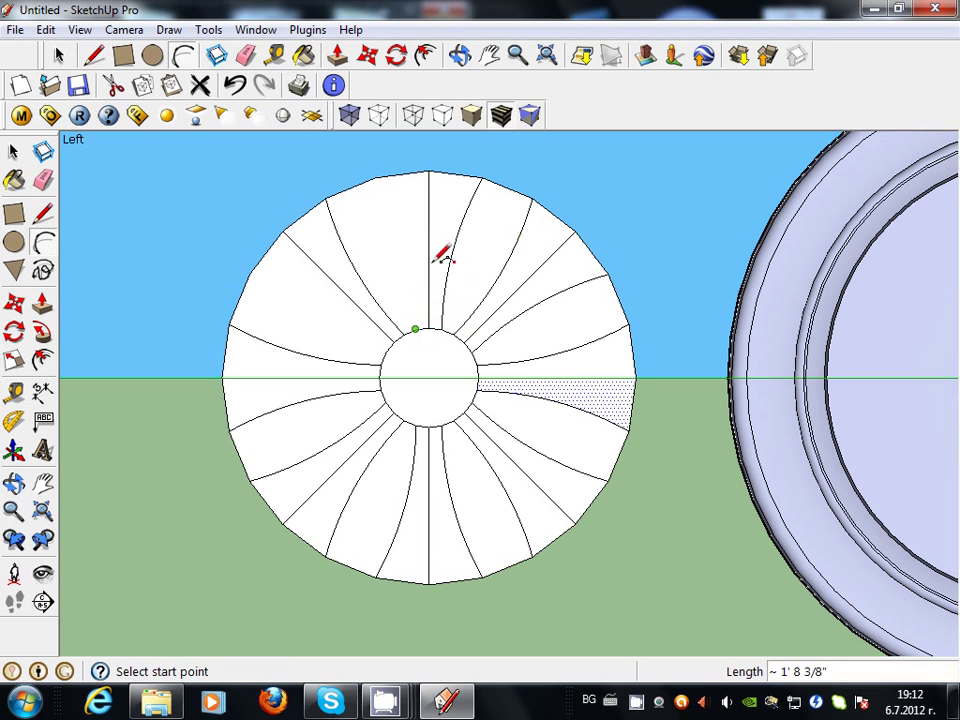
left_click(390, 176)
type("6")
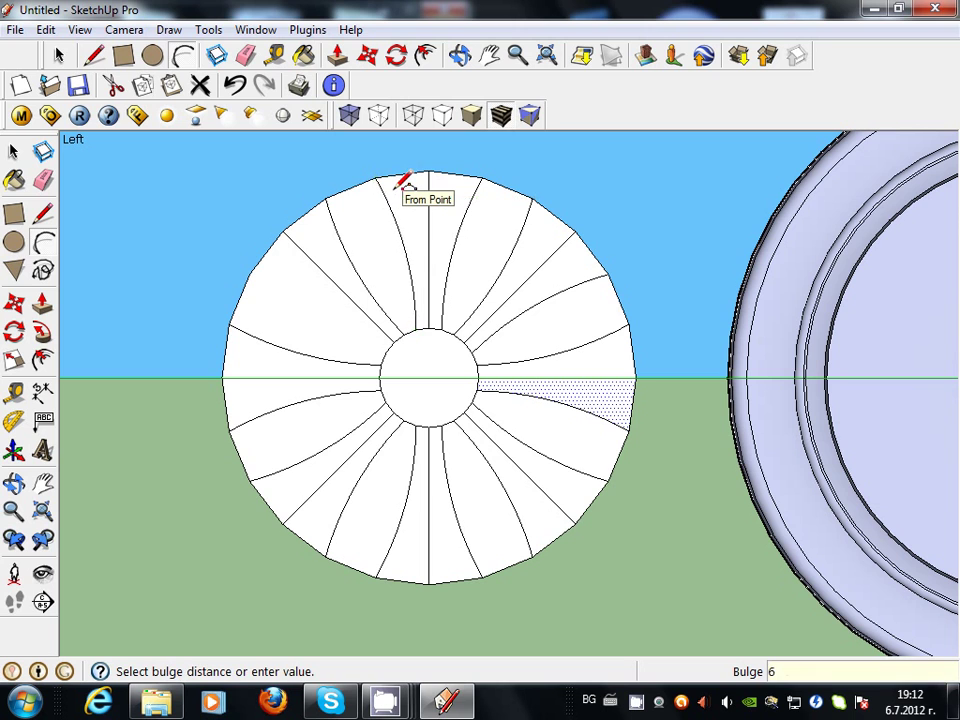
key("Return")
left_click(386, 351)
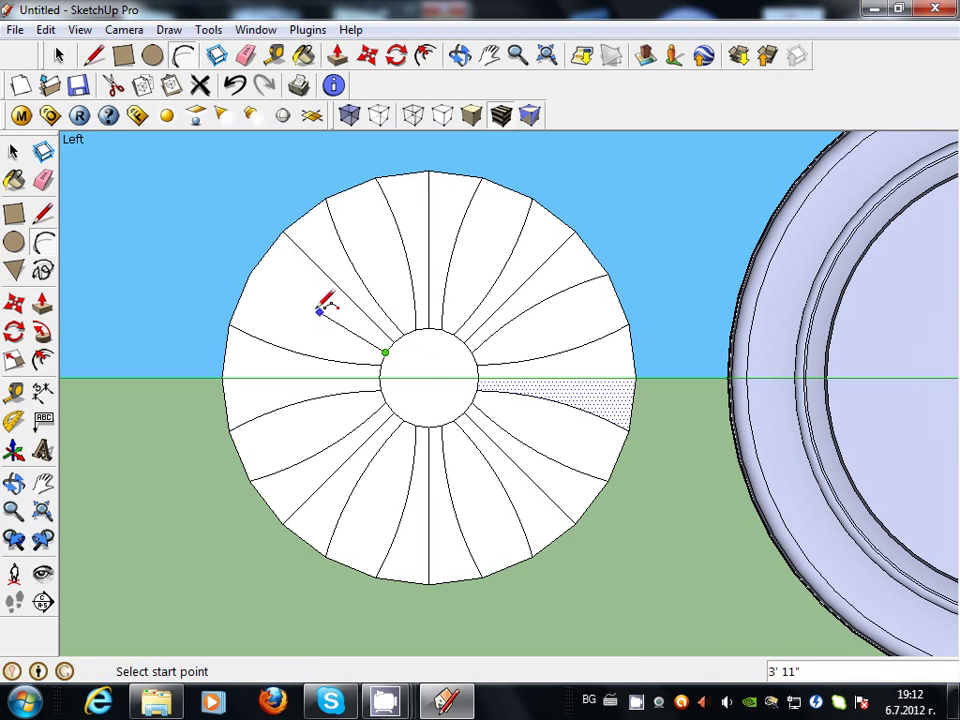
left_click(257, 266)
type("6")
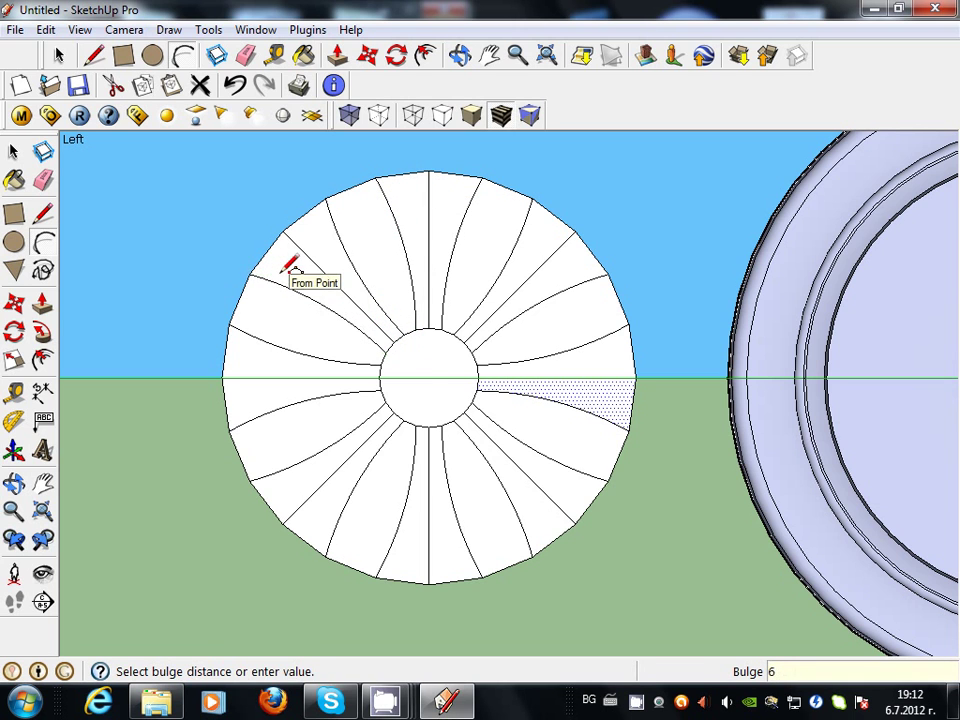
key("Return")
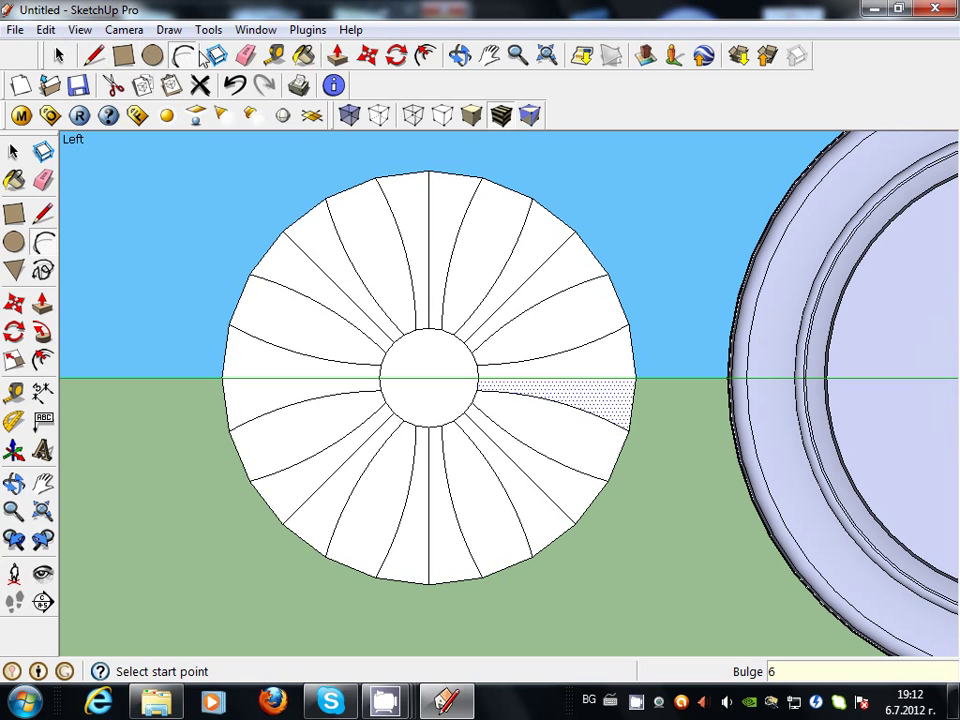
Erase the spoke edges and rim segments of every other strip, leaving eight separate blades
left_click(246, 58)
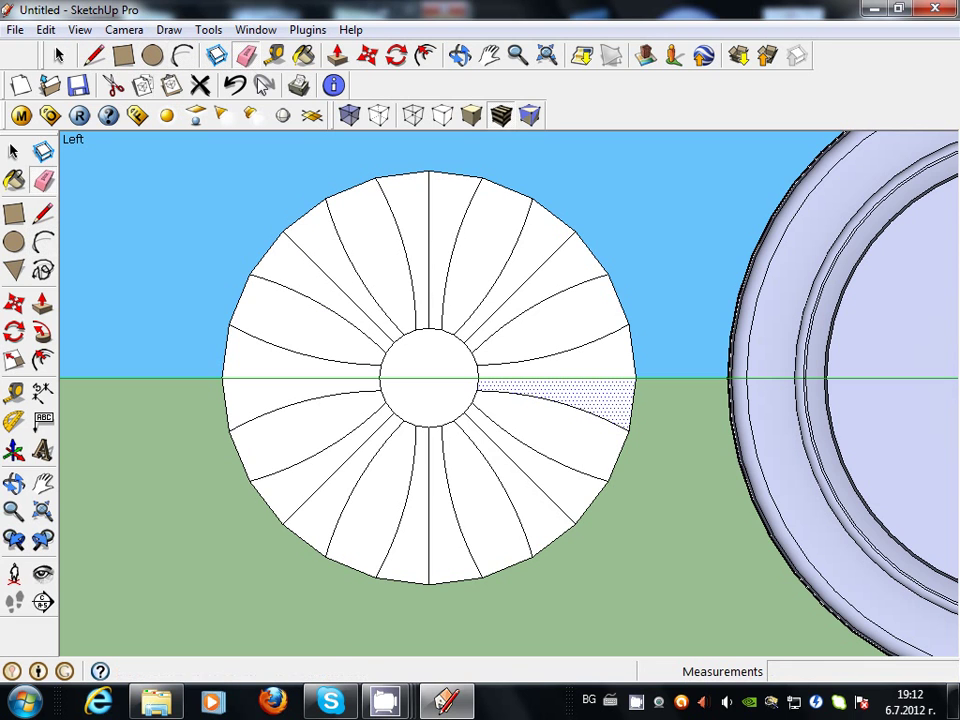
mouse_move(306, 233)
left_mouse_down()
mouse_move(406, 224)
mouse_move(435, 160)
left_mouse_up()
mouse_move(575, 239)
left_mouse_down()
mouse_move(585, 222)
mouse_move(594, 249)
left_mouse_up()
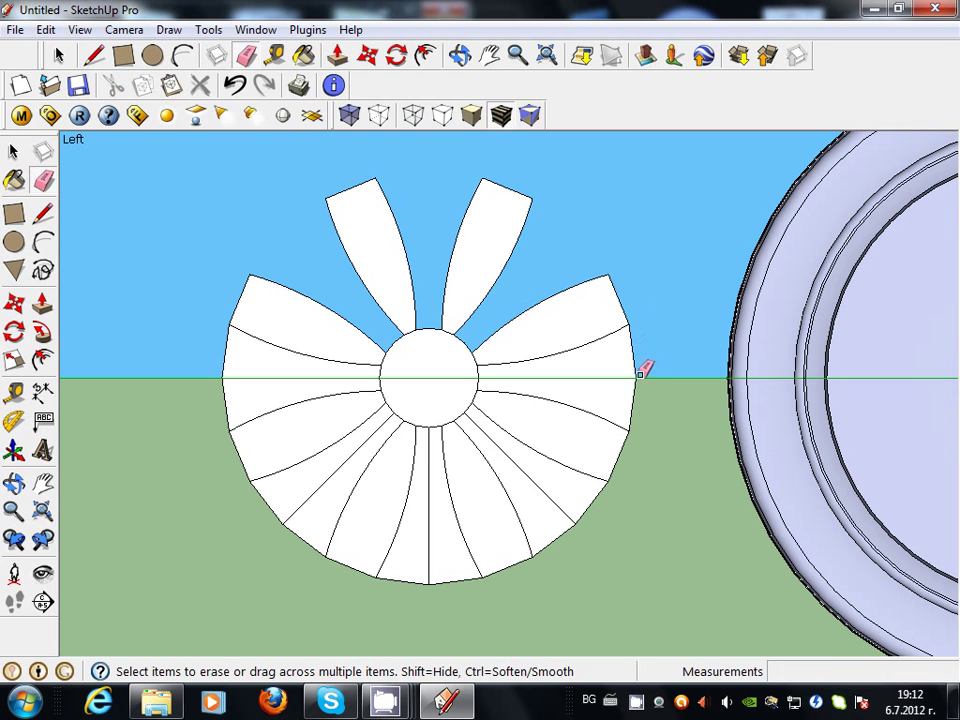
left_click_drag(638, 375, 633, 379)
left_click_drag(585, 514, 570, 524)
left_click_drag(438, 588, 438, 582)
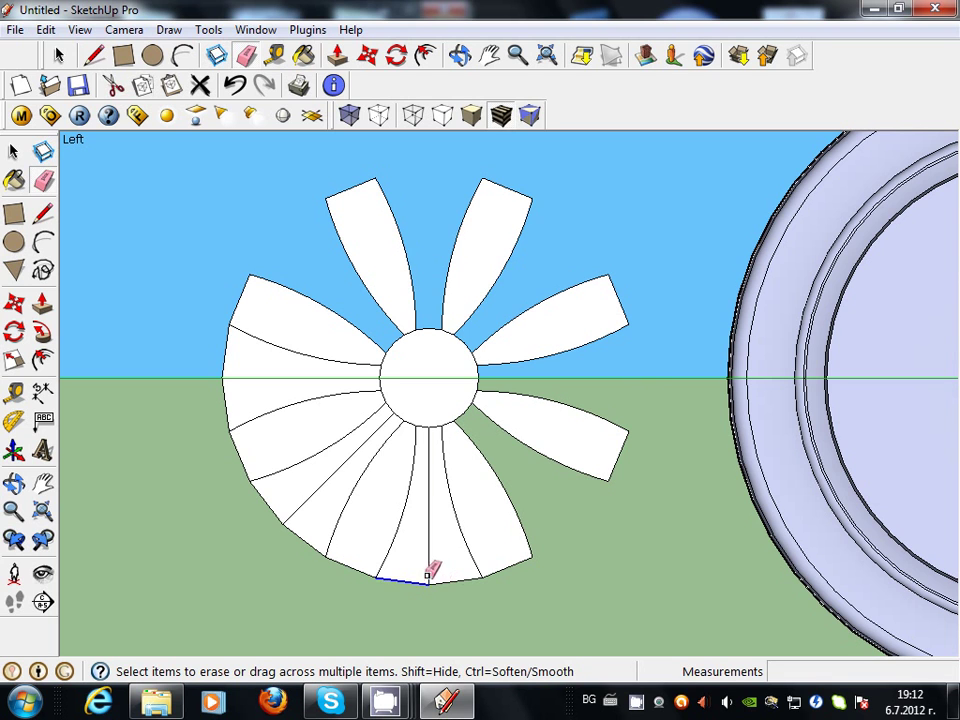
left_click_drag(284, 522, 298, 516)
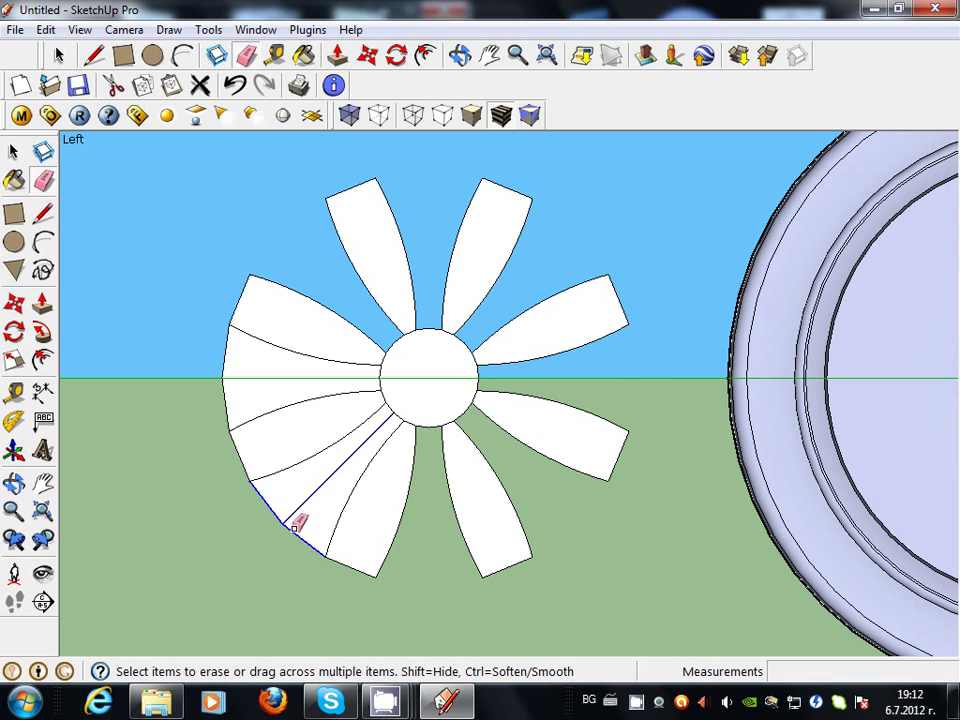
left_click_drag(228, 371, 230, 379)
scroll(424, 398, "up", 3)
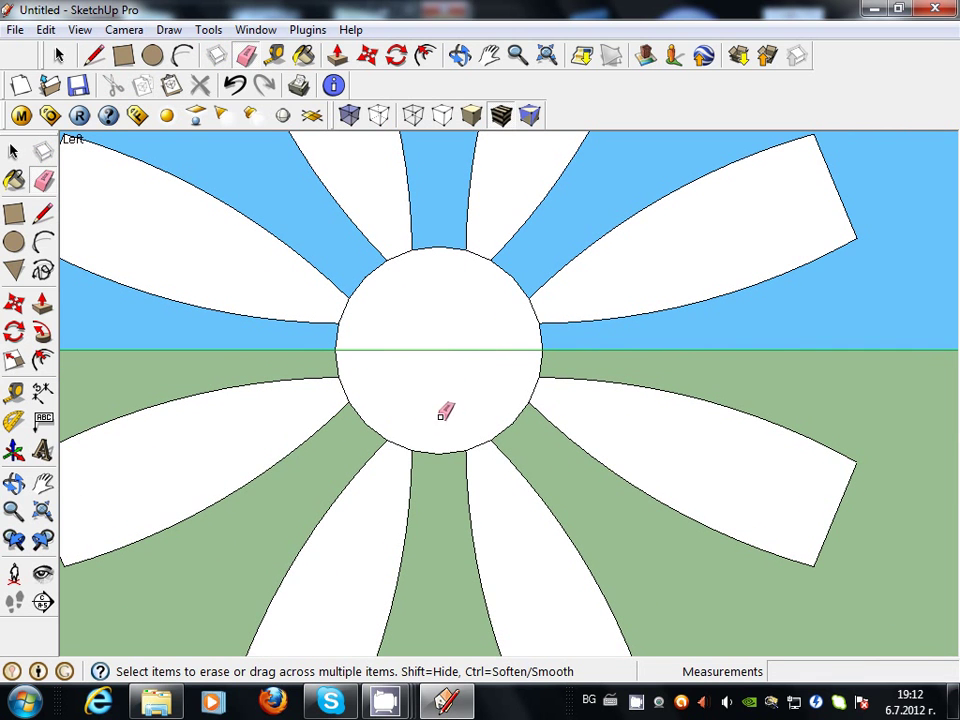
Erase the hub's horizontal line, bottom arc and upper half face, undoing one mistaken erase
left_click_drag(440, 418, 445, 347)
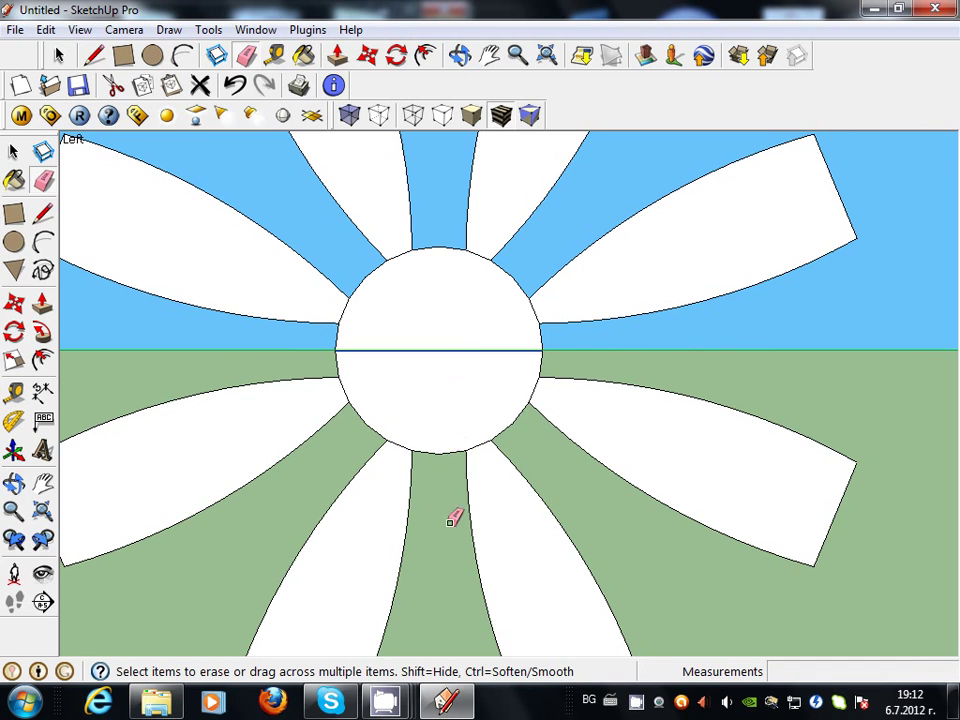
left_click_drag(451, 537, 448, 527)
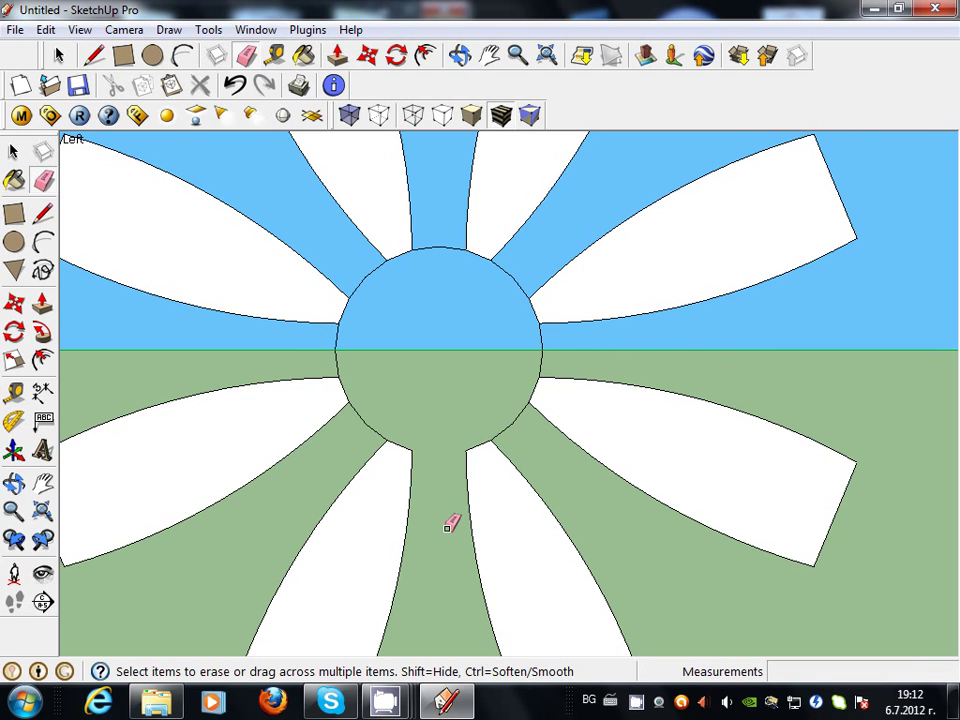
key("ctrl+z")
left_click(449, 450)
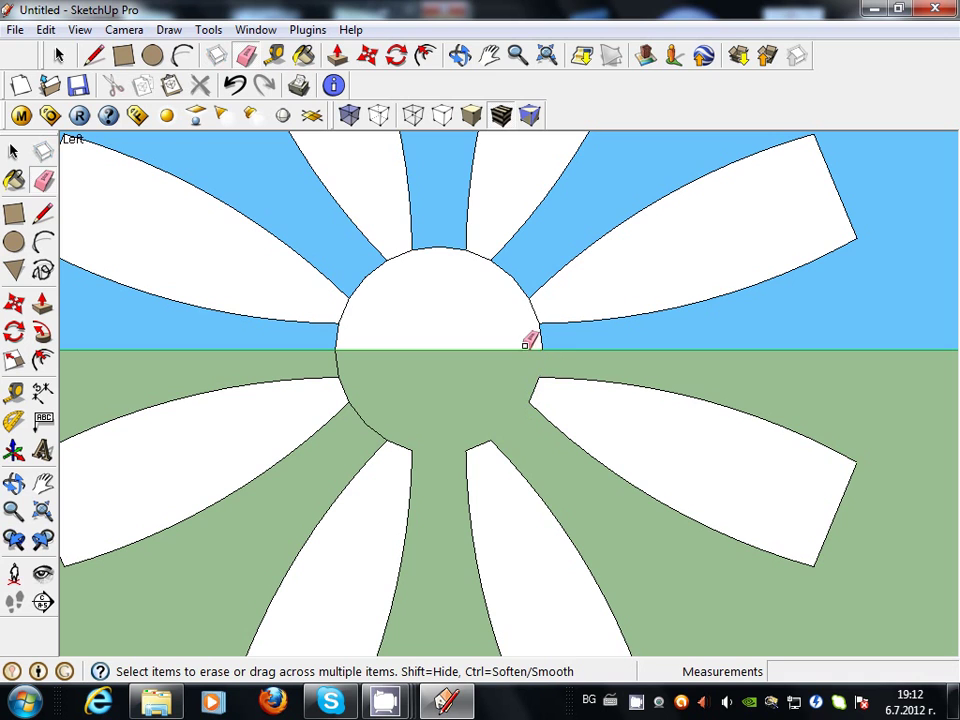
left_click(511, 273)
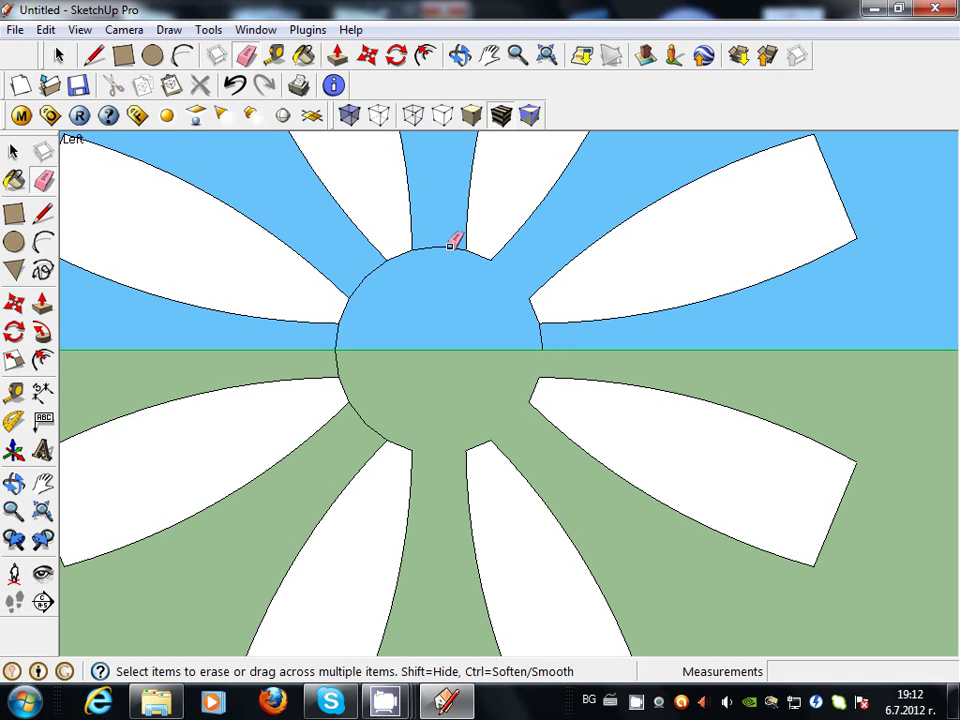
Erase the remaining hub arcs and leftover short edges, then orbit to a perspective view
mouse_move(366, 272)
left_mouse_down()
mouse_move(352, 322)
mouse_move(384, 368)
left_mouse_up()
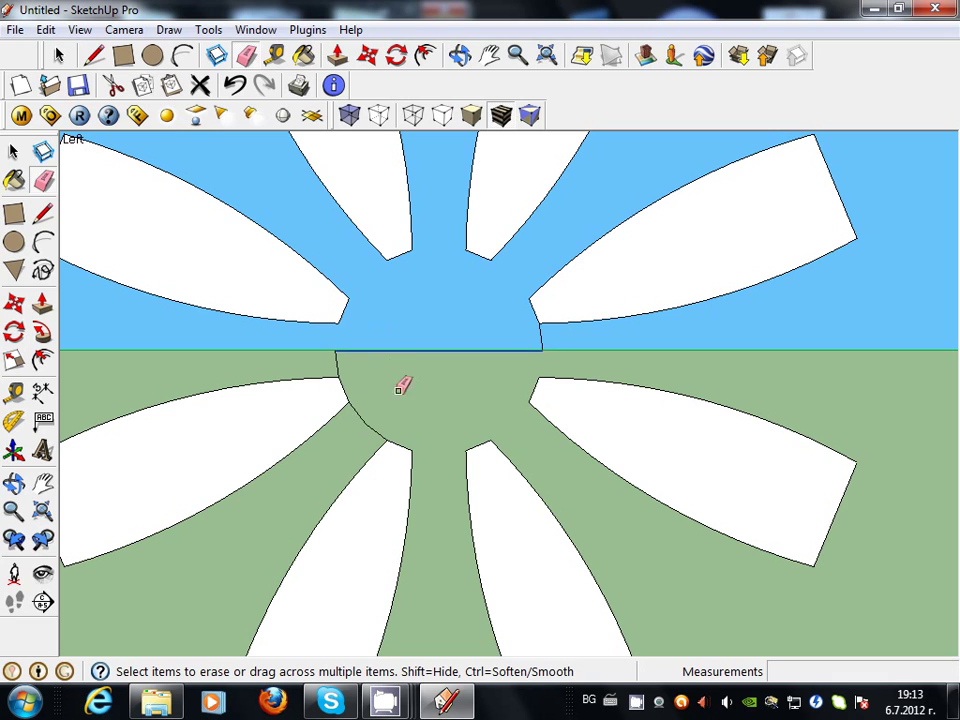
left_click_drag(418, 405, 418, 405)
key("ctrl+z")
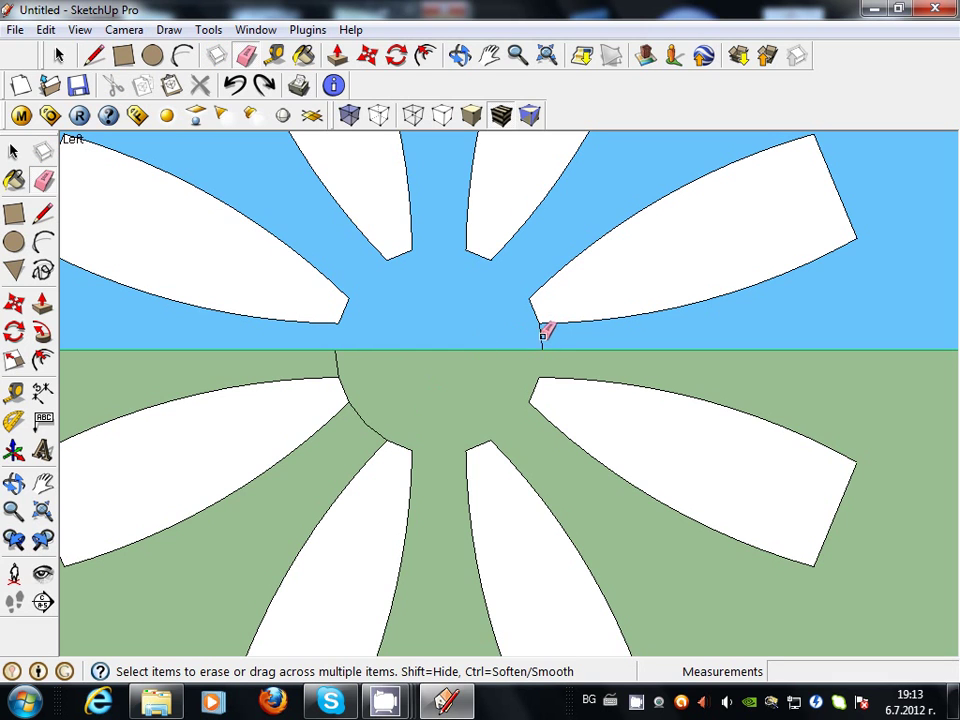
left_click(541, 333)
left_click(339, 365)
left_click(368, 418)
scroll(447, 432, "down", 3)
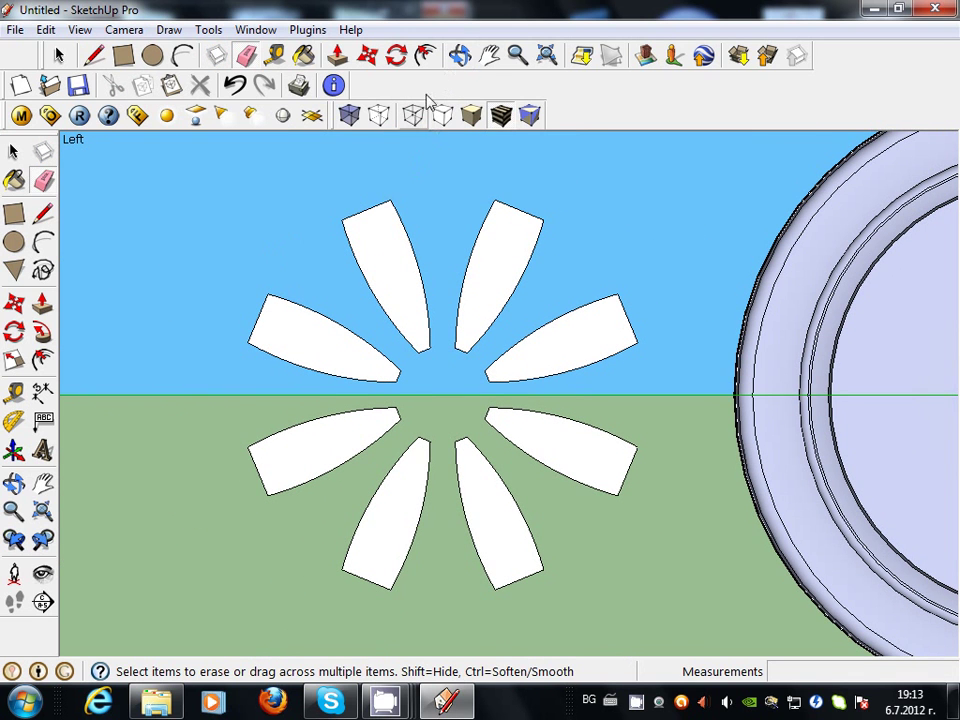
left_click(459, 55)
mouse_move(471, 326)
left_mouse_down()
mouse_move(334, 396)
mouse_move(177, 289)
left_mouse_up()
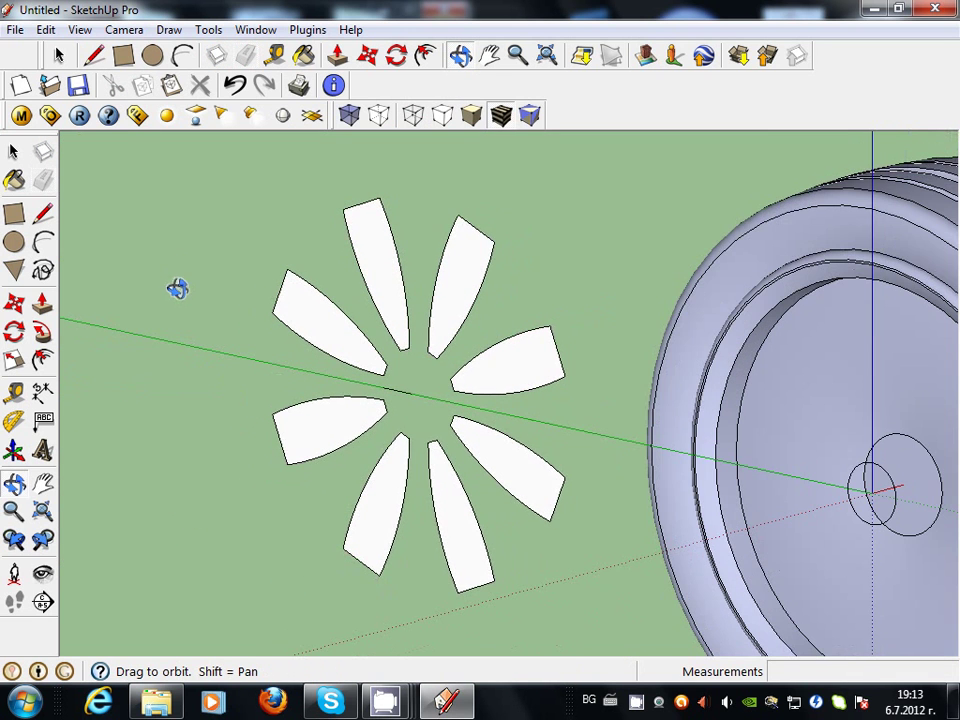
Push/Pull the first four petals, on the left and lower side, into solid blocks
left_click(60, 55)
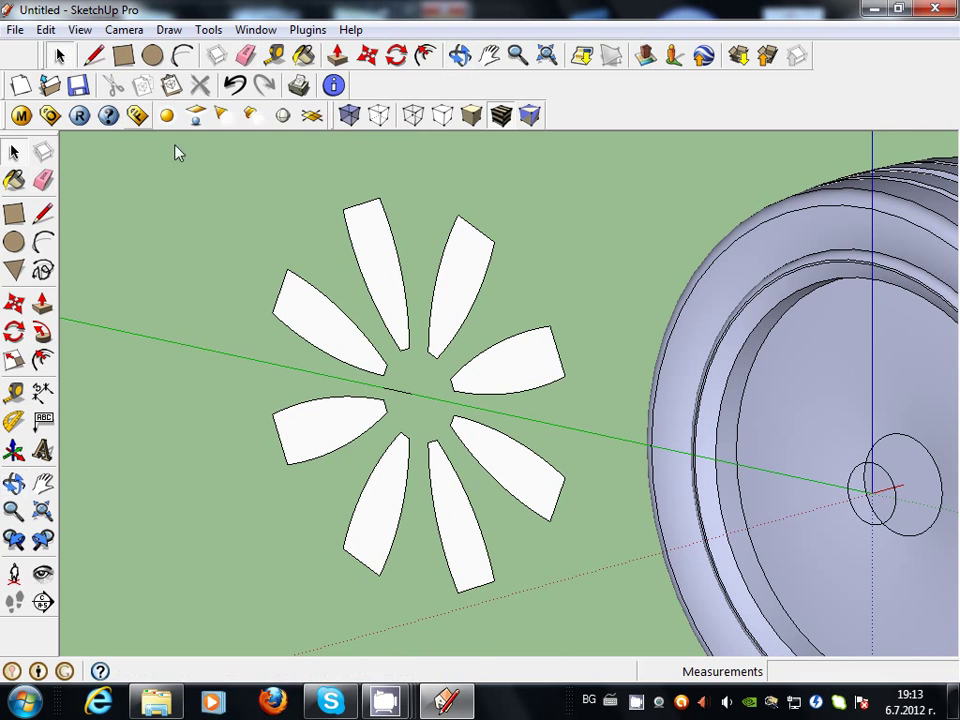
left_click(336, 55)
left_click_drag(306, 321, 141, 362)
left_click_drag(304, 456, 171, 381)
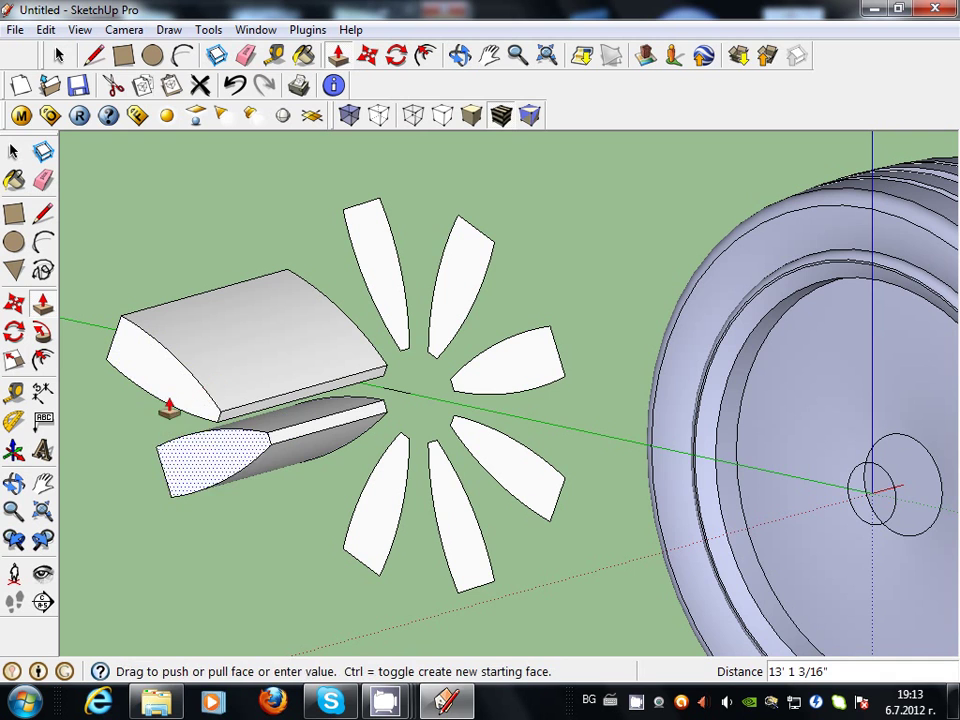
left_click_drag(350, 530, 150, 390)
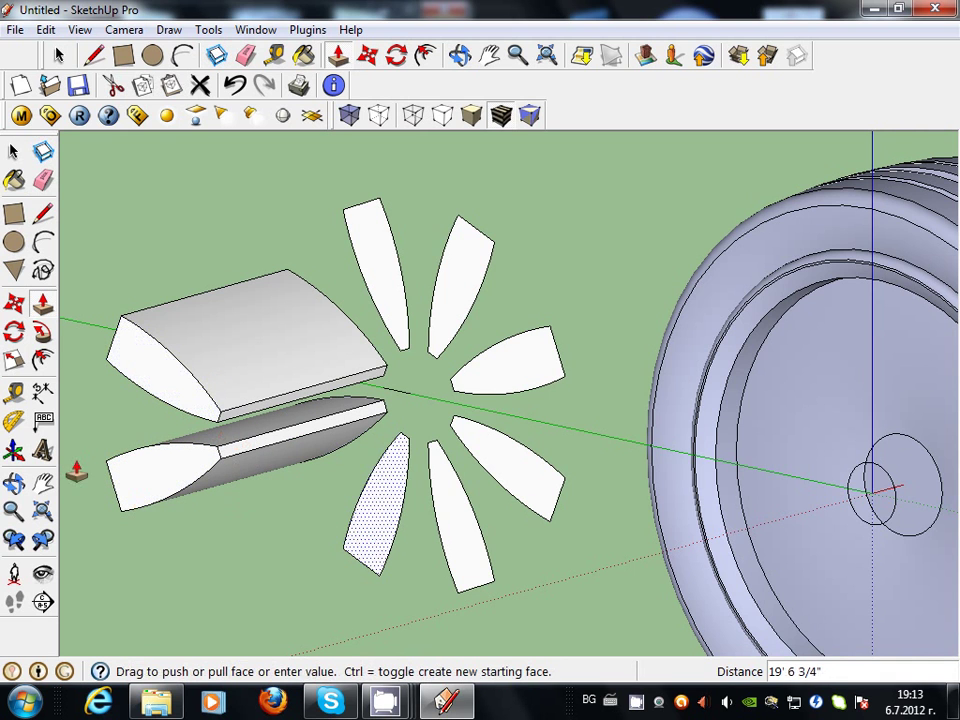
mouse_move(439, 549)
left_mouse_down()
mouse_move(149, 570)
mouse_move(227, 514)
left_mouse_up()
Extrude the right and upper petals, one to 13' 1 3/16", and undo the accidental extra extrusion
left_click_drag(505, 462, 294, 574)
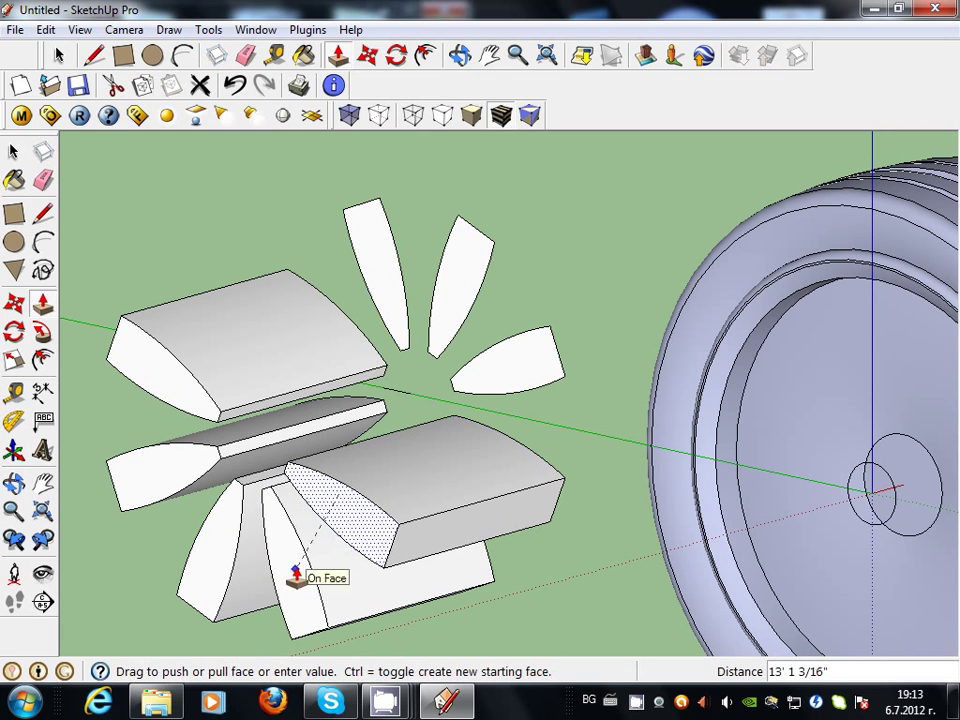
left_click_drag(501, 388, 369, 527)
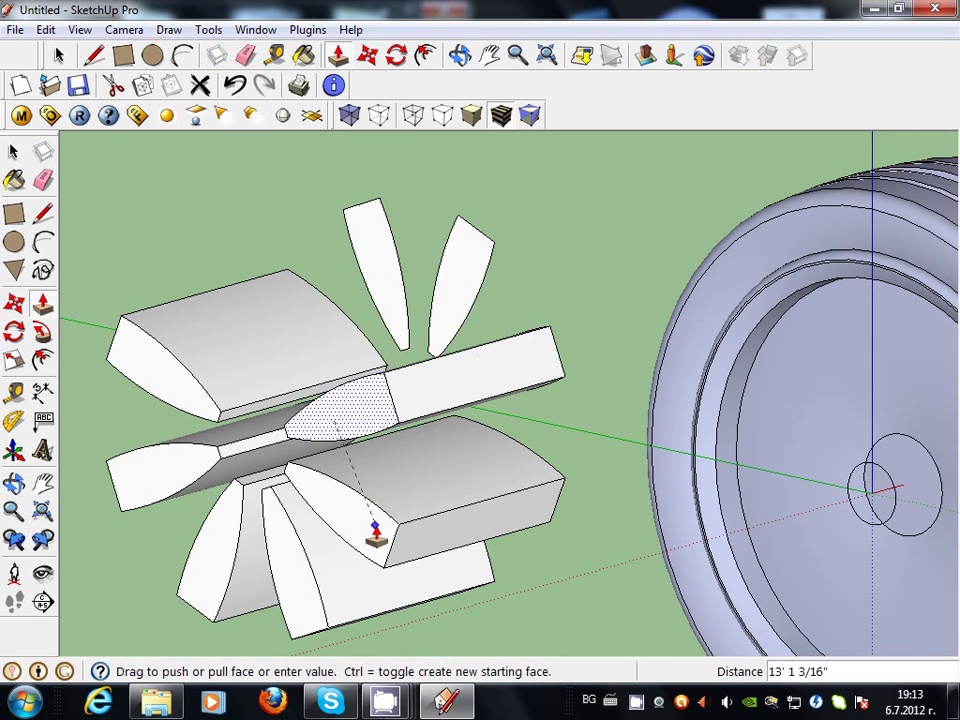
left_click_drag(445, 305, 366, 405)
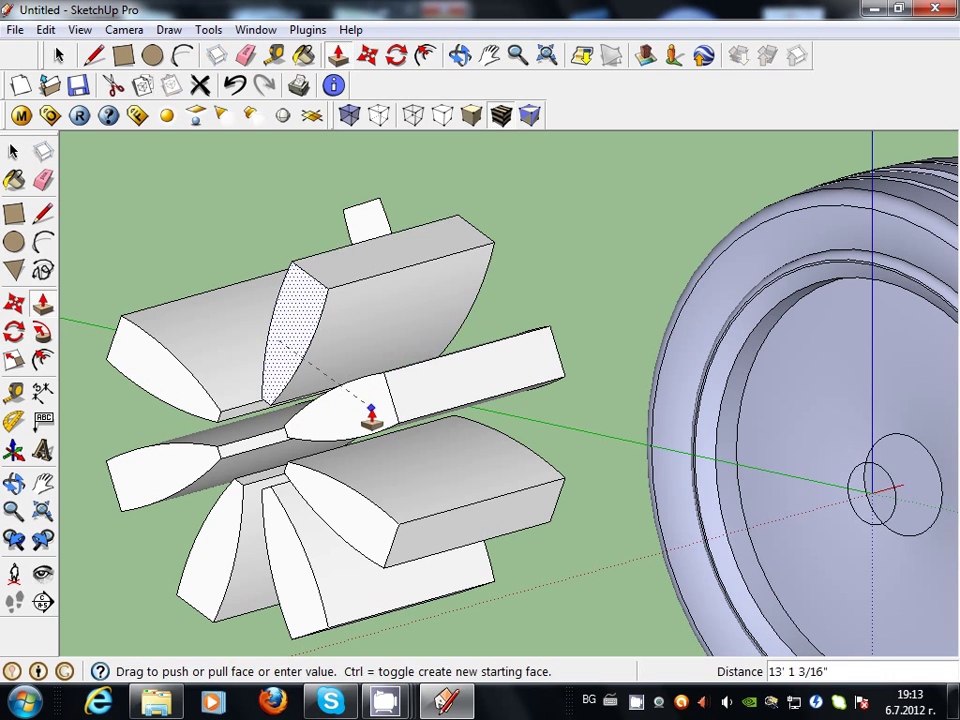
left_click_drag(370, 220, 302, 318)
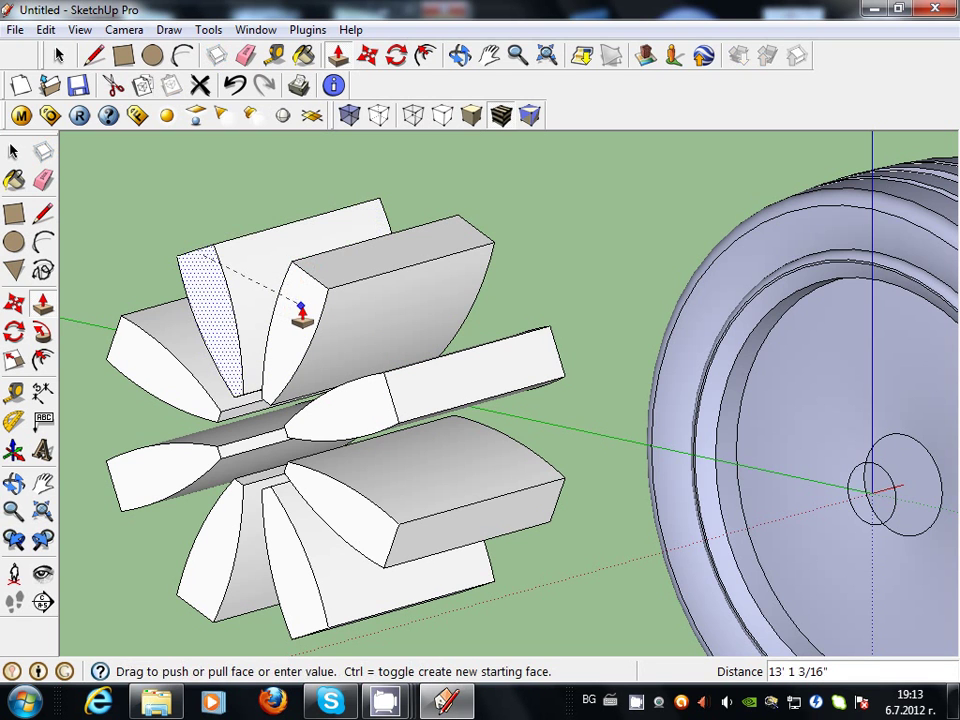
double_click(302, 318)
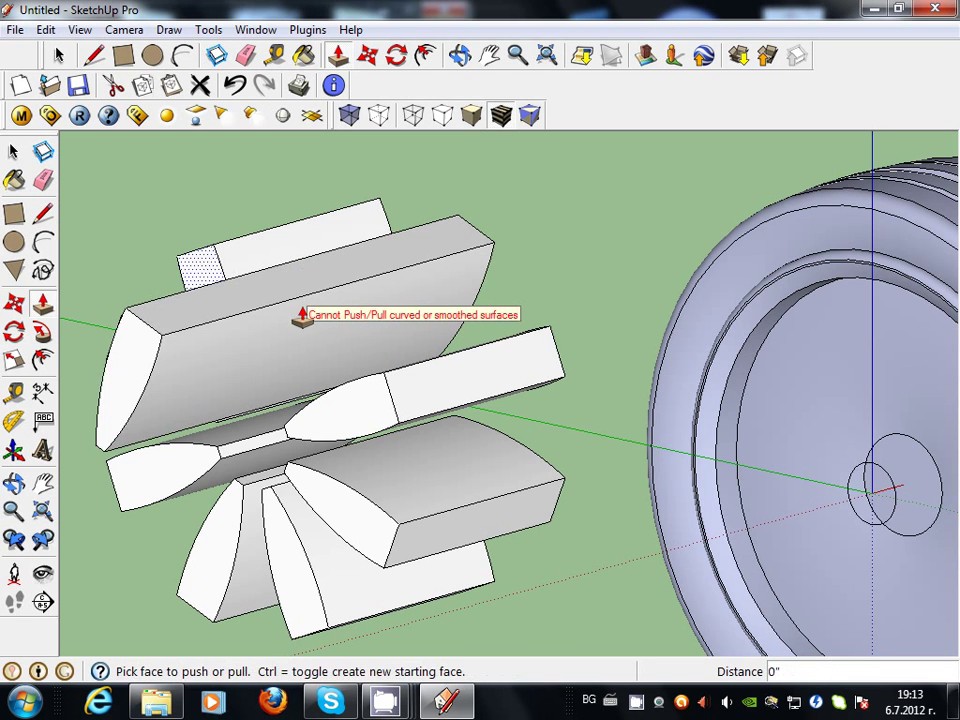
key("ctrl+z")
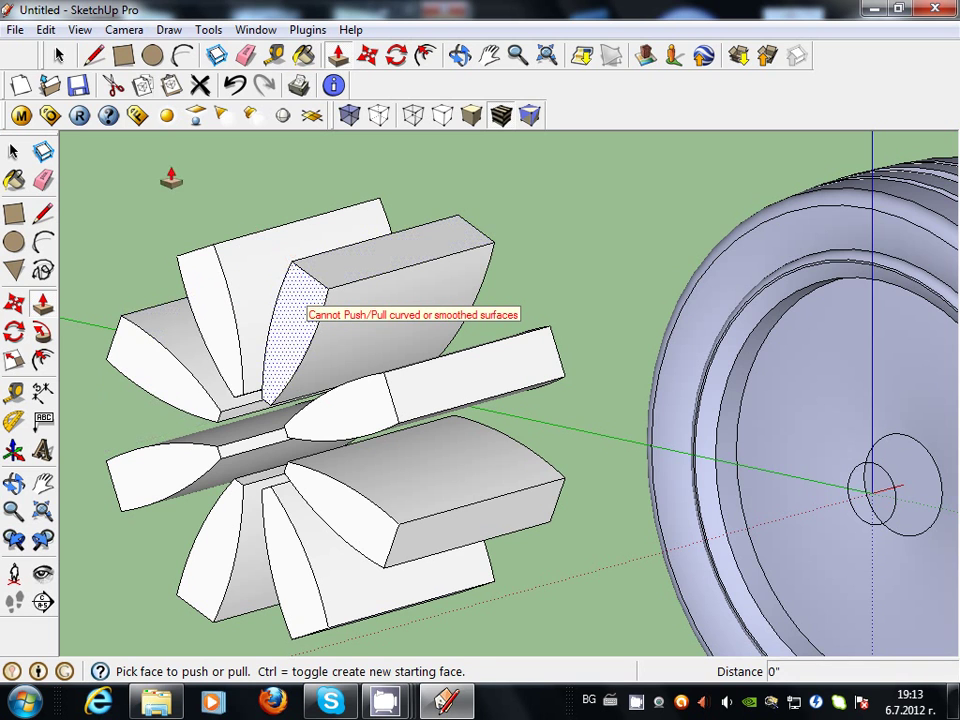
left_click(59, 56)
Select all eight extruded spoke blocks and combine them with Make Group
left_click(214, 311)
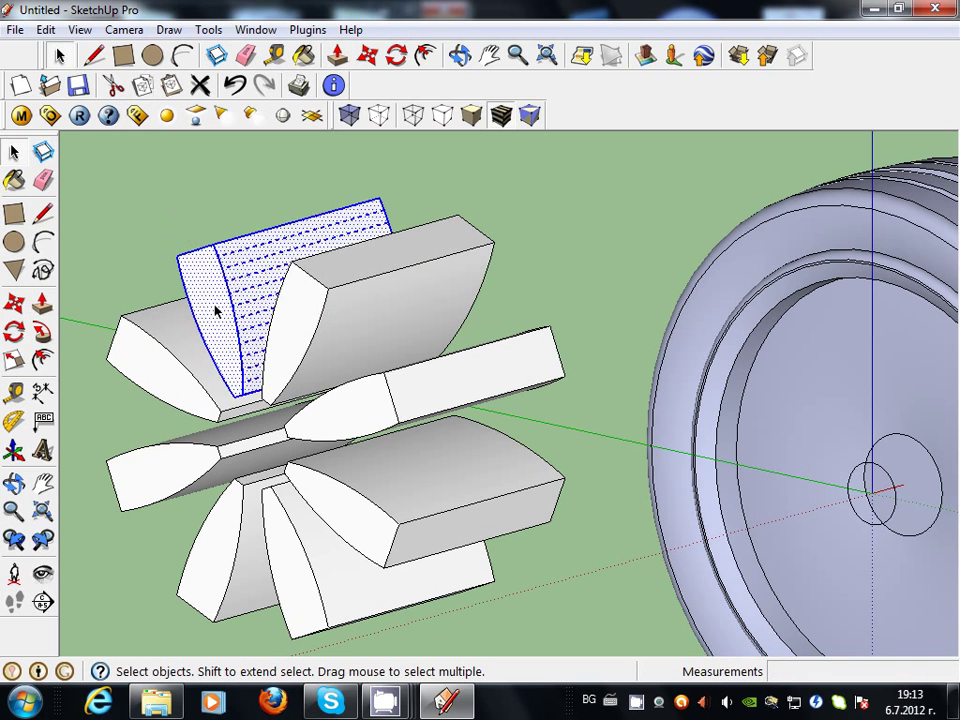
left_click(288, 355, "shift")
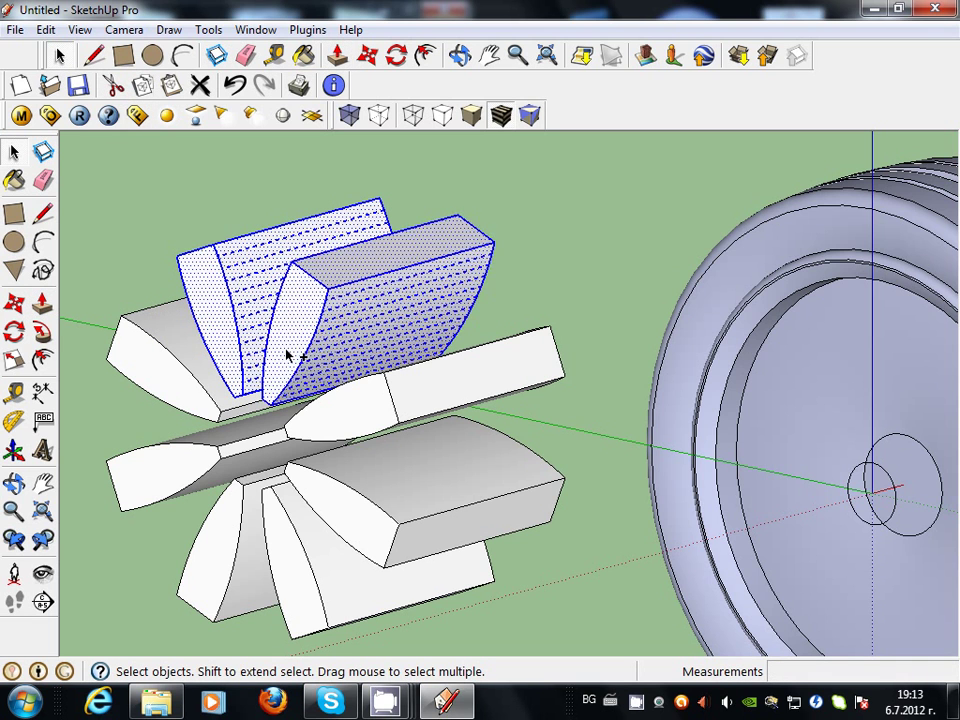
left_click(343, 402, "shift")
left_click(343, 499, "shift")
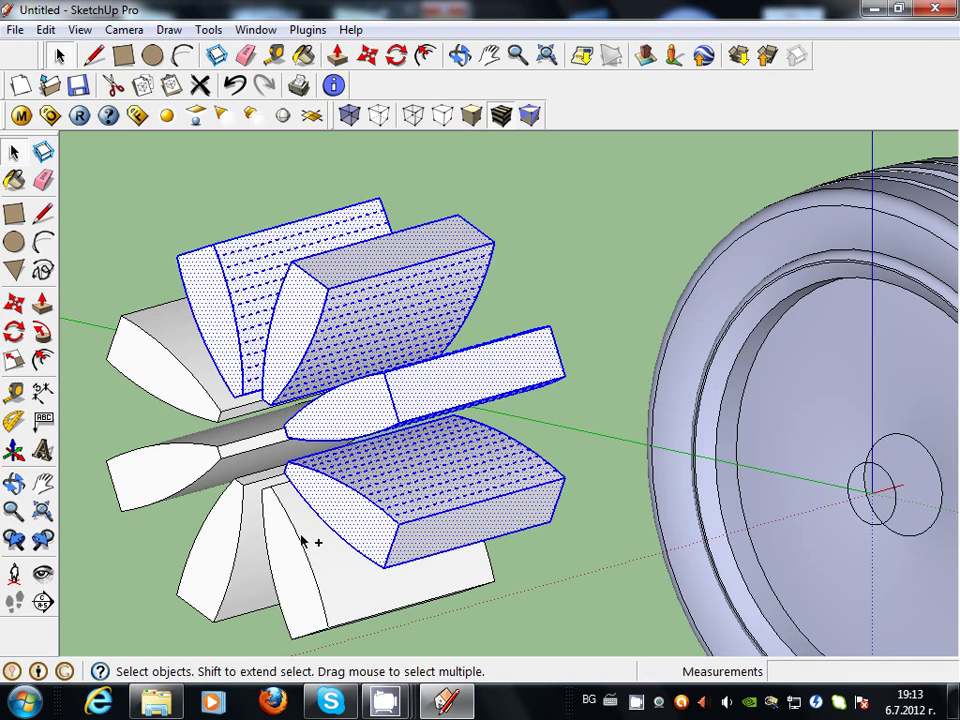
left_click(297, 551, "shift")
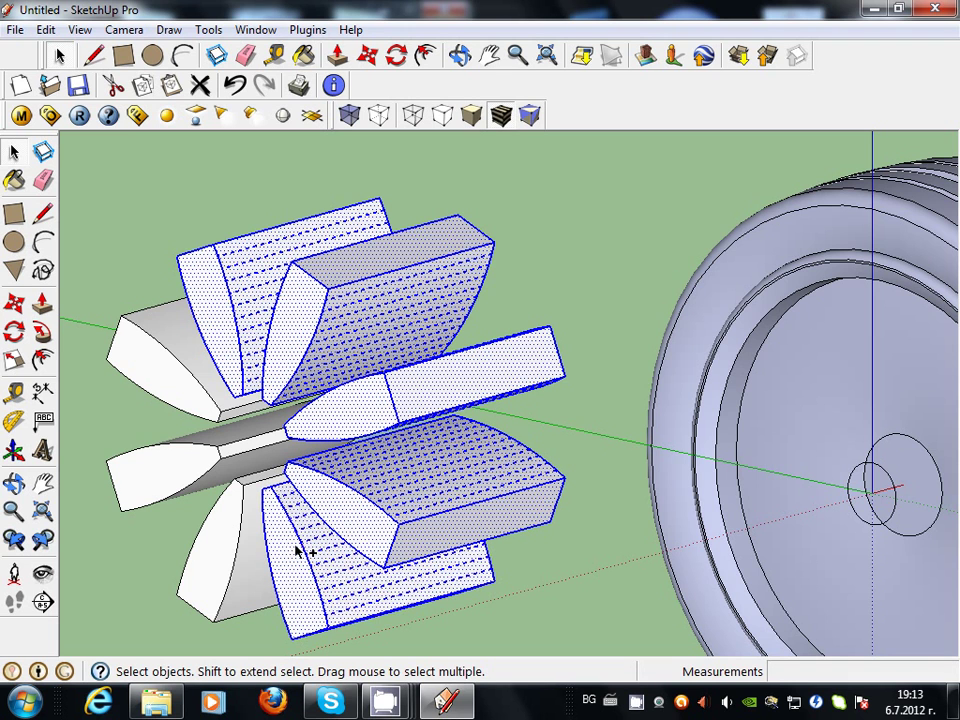
left_click(231, 551, "shift")
left_click(175, 480, "shift")
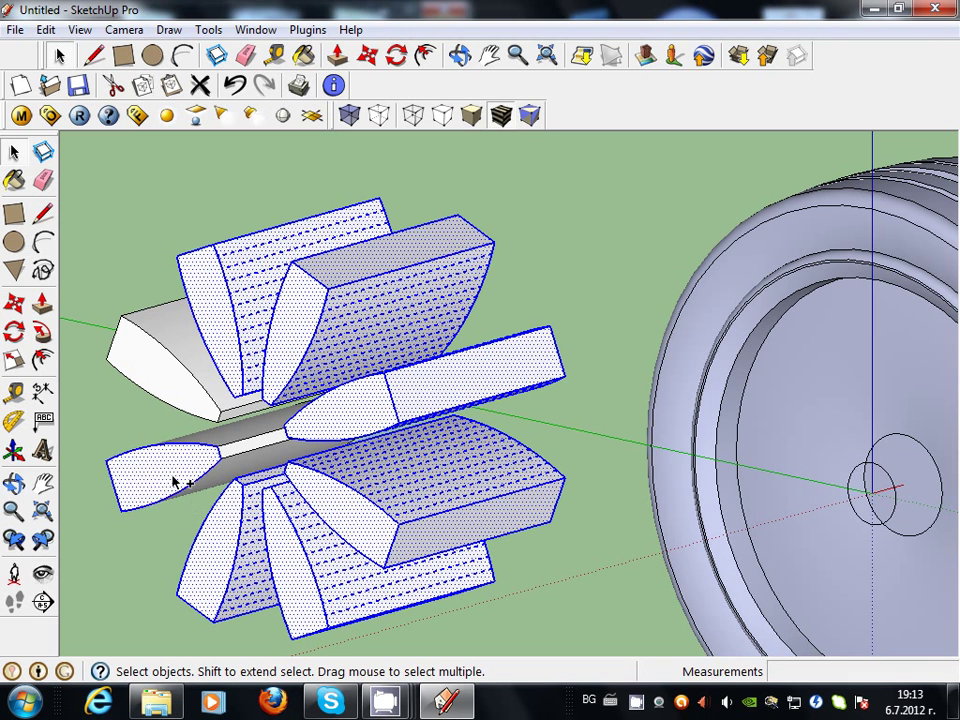
left_click(170, 390, "shift")
right_click(170, 390)
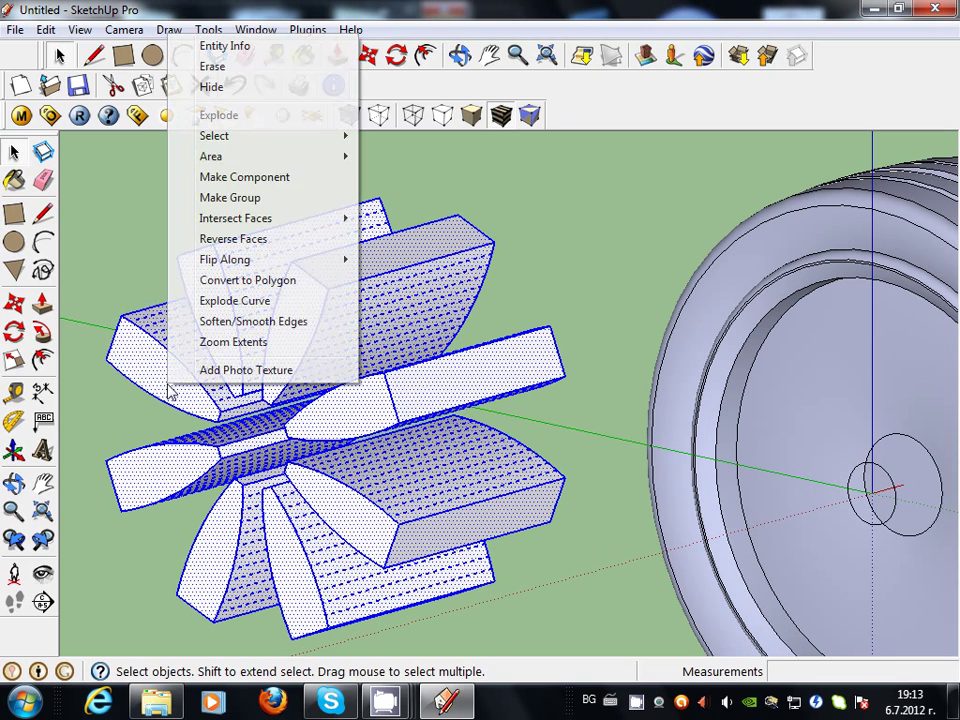
left_click(312, 198)
scroll(378, 298, "down", 3)
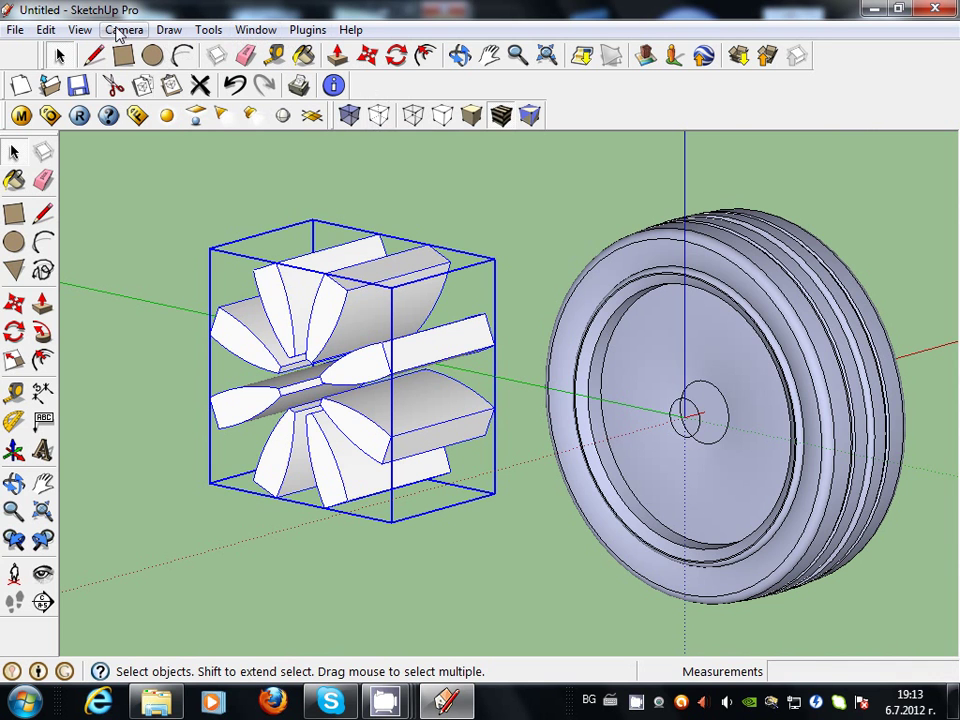
Orbit and zoom around the wheel until the tire faces the viewer
left_click(460, 55)
mouse_move(193, 268)
left_mouse_down()
mouse_move(400, 484)
mouse_move(639, 523)
left_mouse_up()
scroll(639, 523, "up", 3)
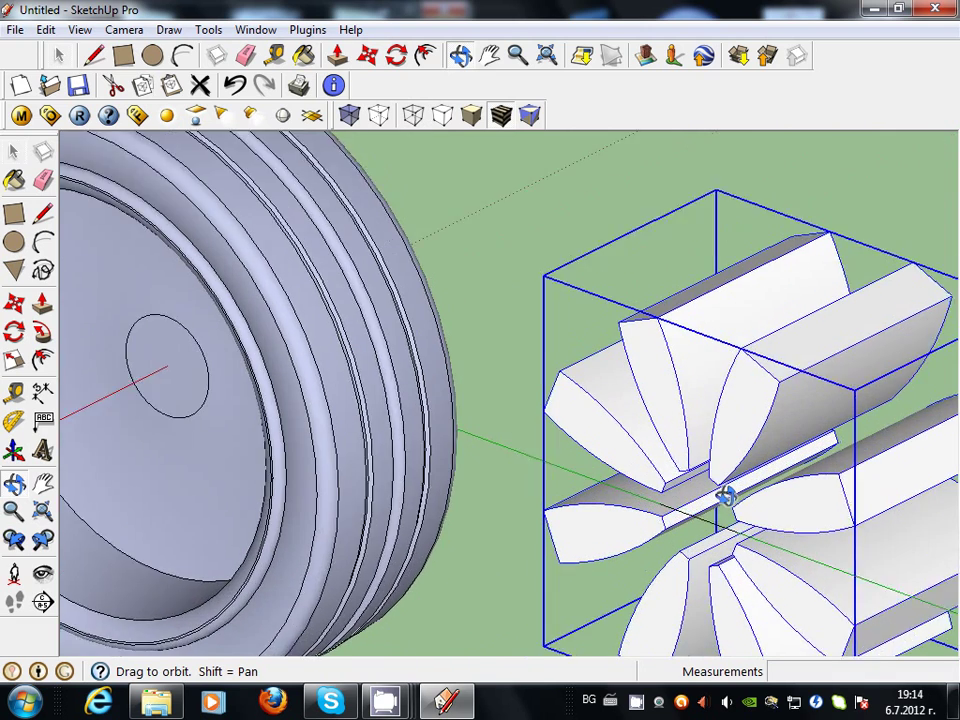
scroll(724, 493, "up", 3)
scroll(707, 540, "up", 3)
left_click(369, 54)
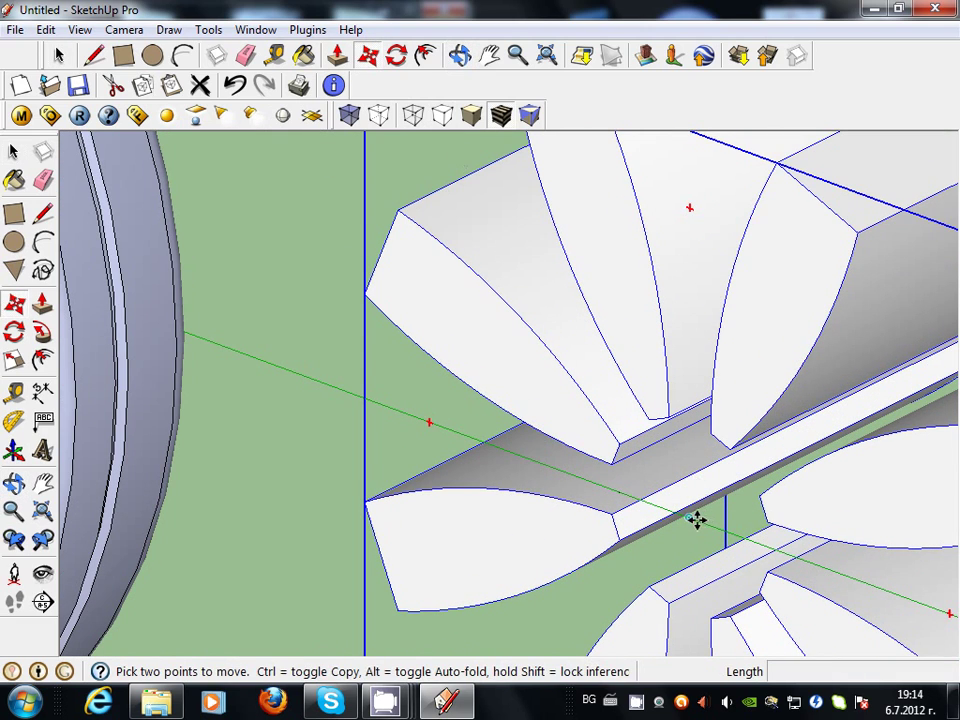
scroll(691, 518, "down", 3)
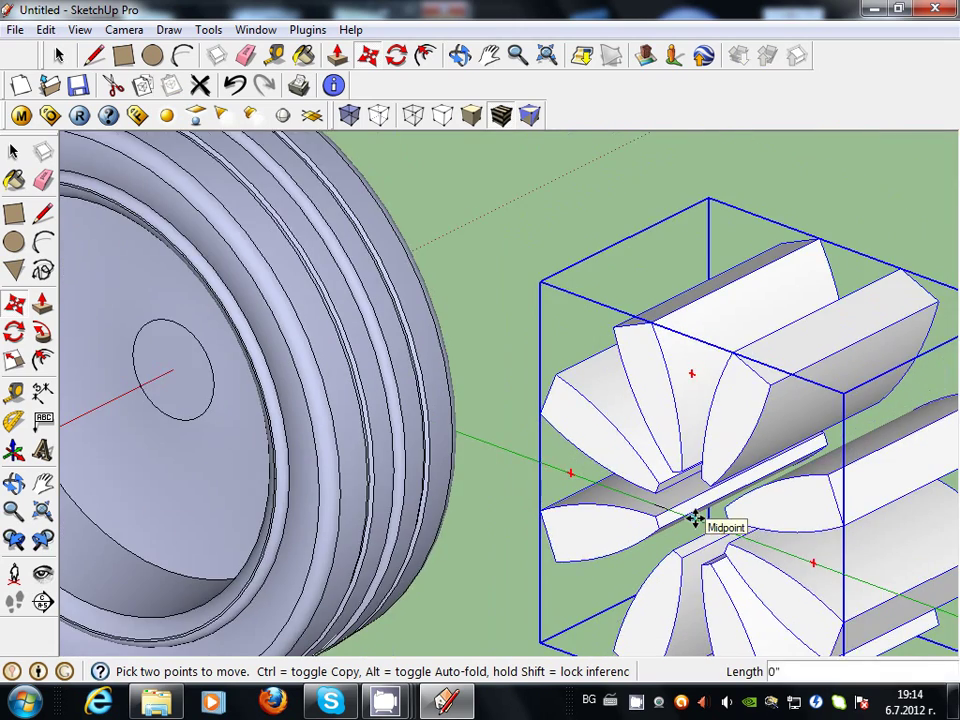
scroll(694, 518, "down", 3)
left_click(694, 518)
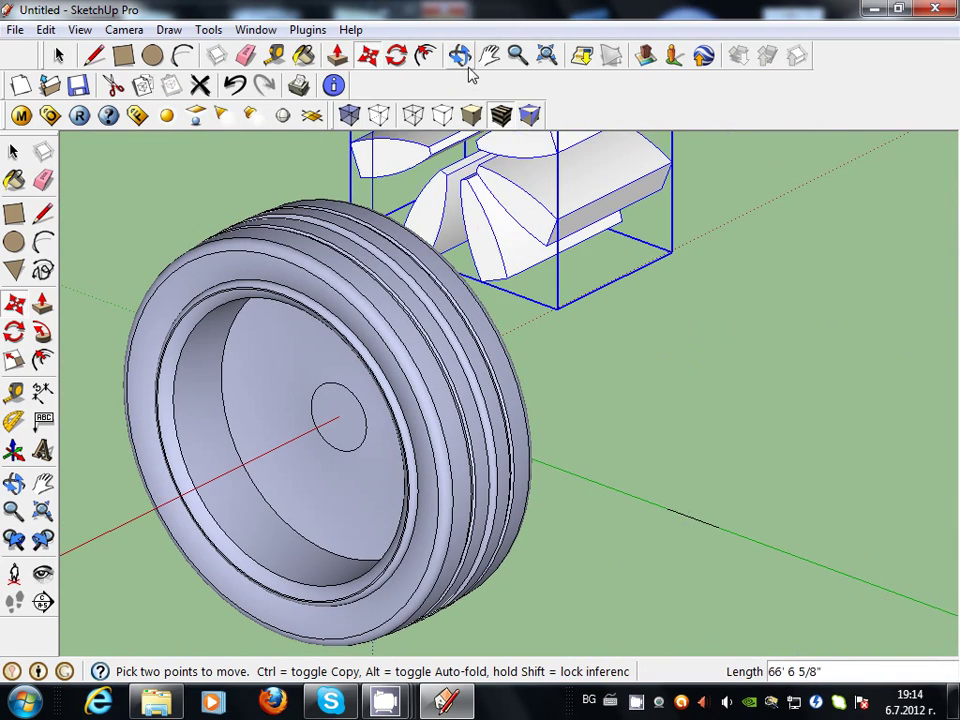
left_click(460, 55)
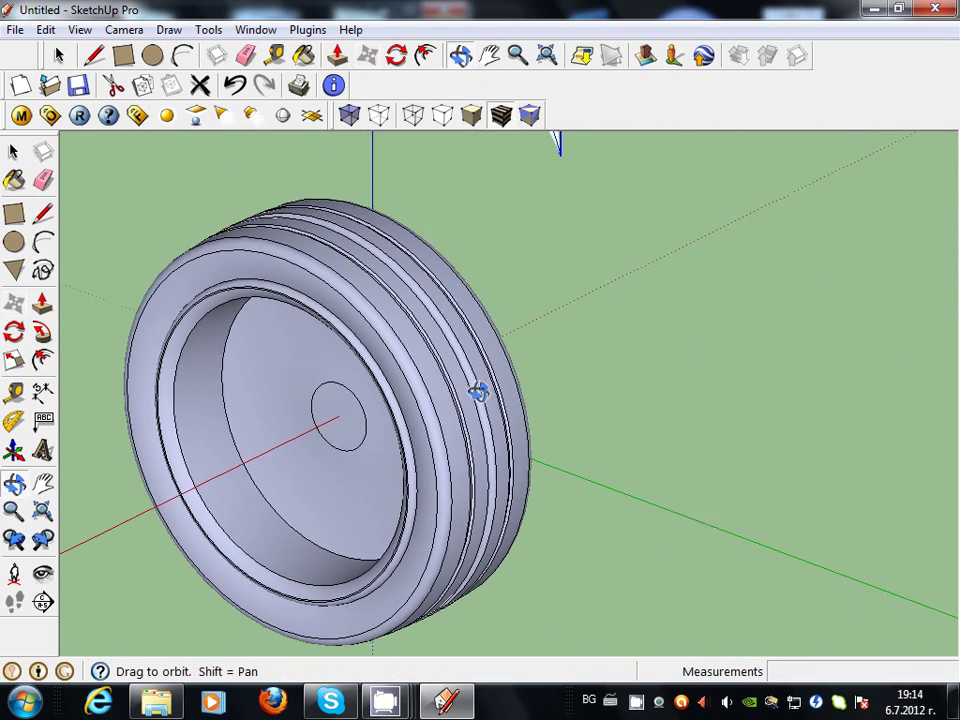
left_click_drag(478, 392, 71, 396)
mouse_move(493, 392)
left_mouse_down()
mouse_move(589, 396)
mouse_move(662, 236)
left_mouse_up()
scroll(540, 362, "up", 3)
scroll(525, 396, "up", 3)
scroll(485, 410, "up", 2)
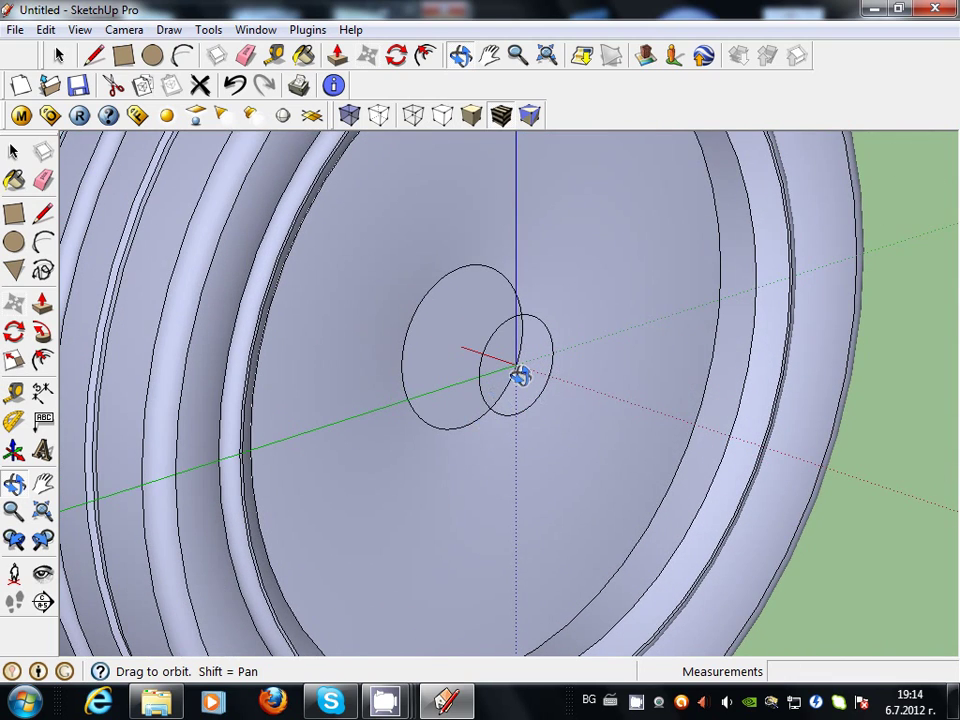
Move the spoke group from its midpoint onto the tire's hub, using Wireframe style to snap
key("ctrl+v")
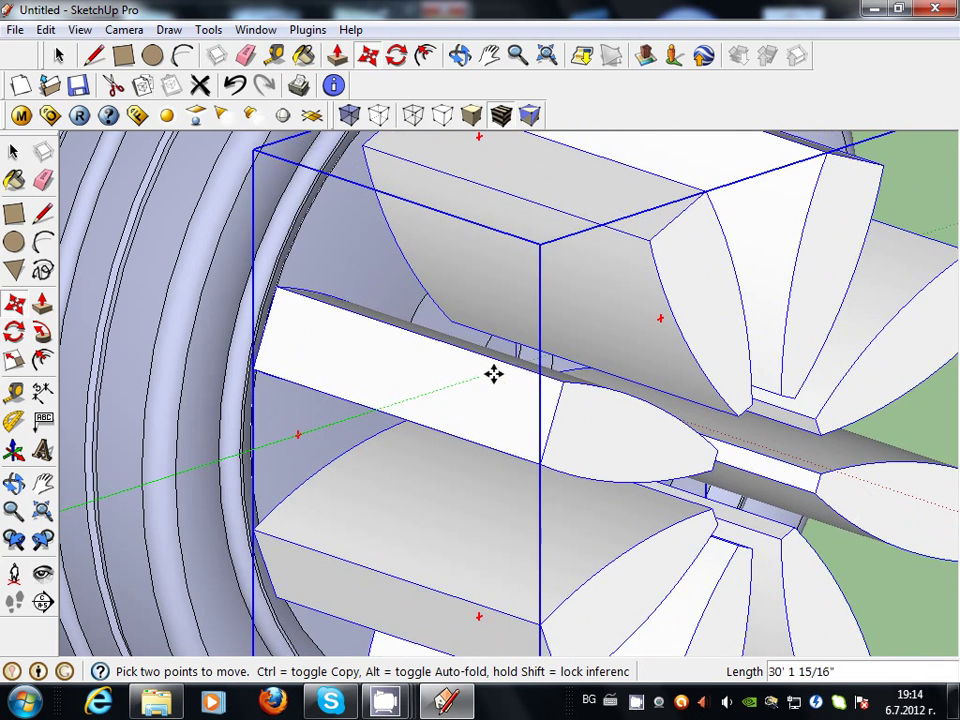
scroll(516, 381, "up", 3)
scroll(516, 381, "up", 2)
scroll(495, 367, "up", 2)
scroll(495, 367, "up", 2)
scroll(495, 367, "down", 3)
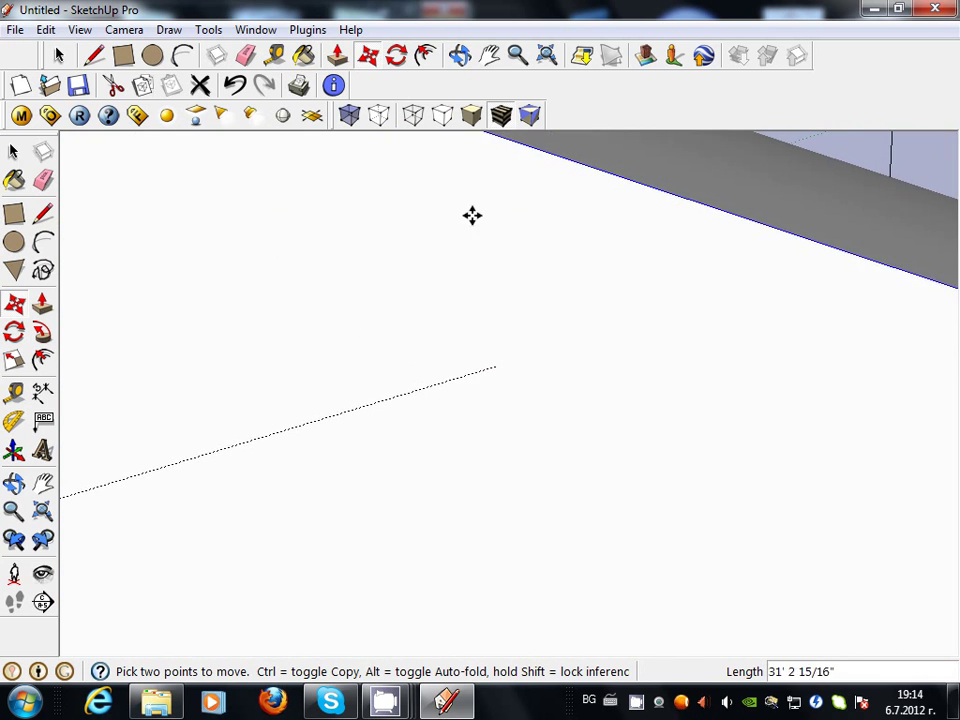
left_click(413, 117)
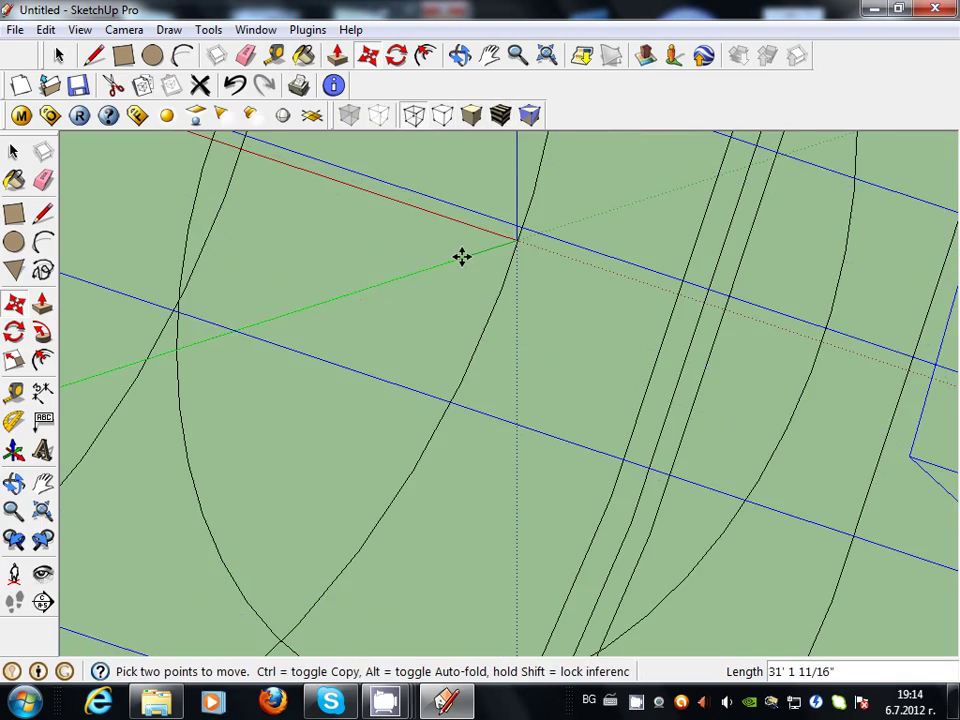
scroll(461, 255, "down", 1)
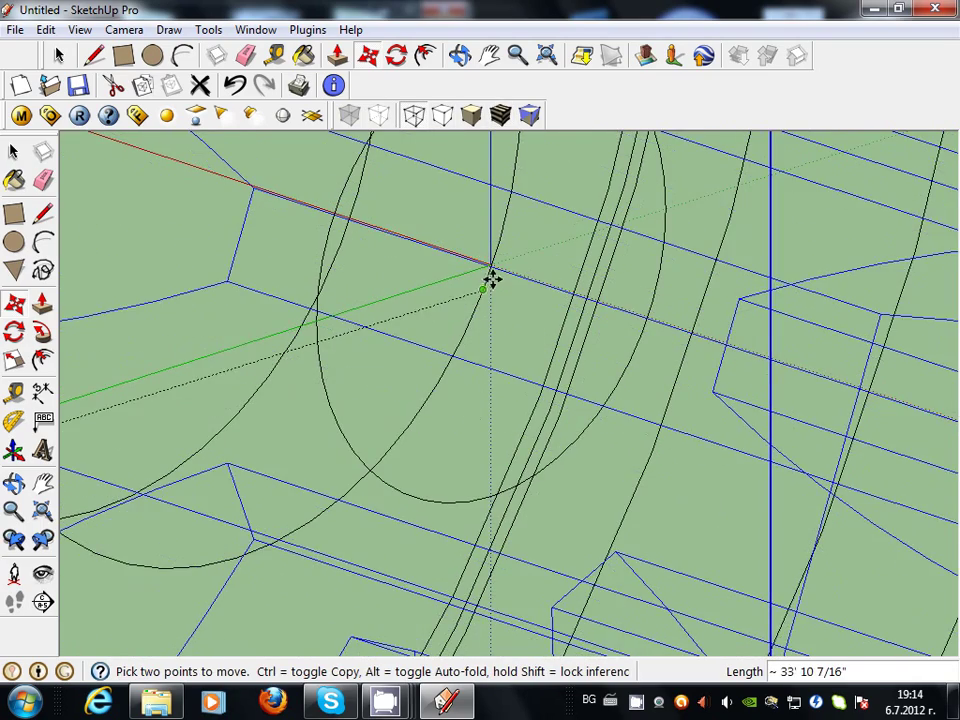
scroll(495, 358, "down", 3)
scroll(495, 360, "down", 3)
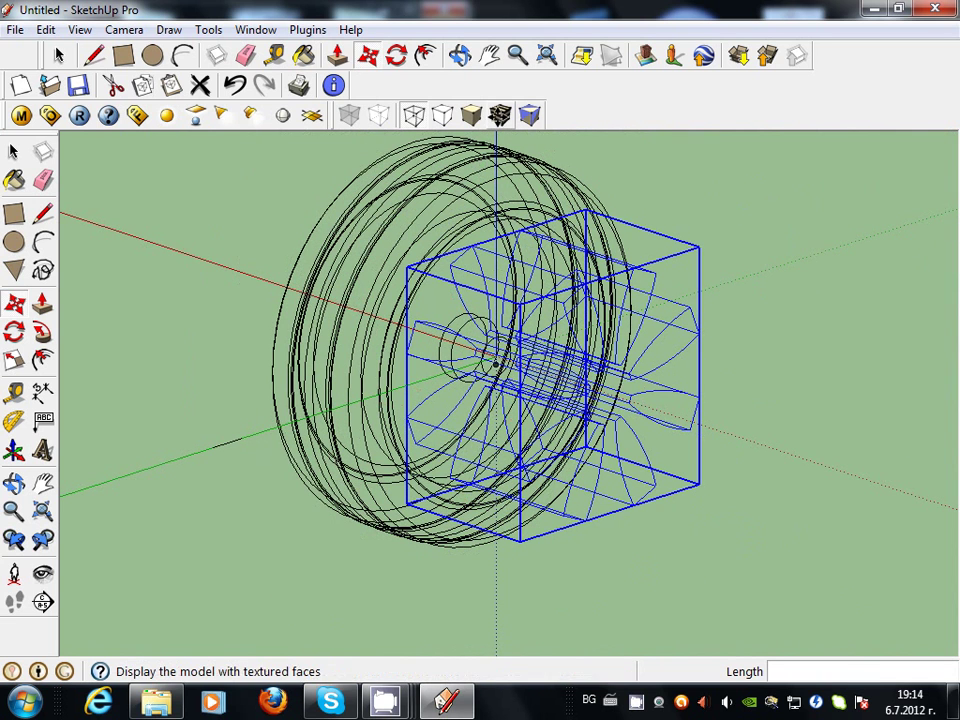
Return to Monochrome style and check the wheel in Left view before orbiting back
left_click(531, 116)
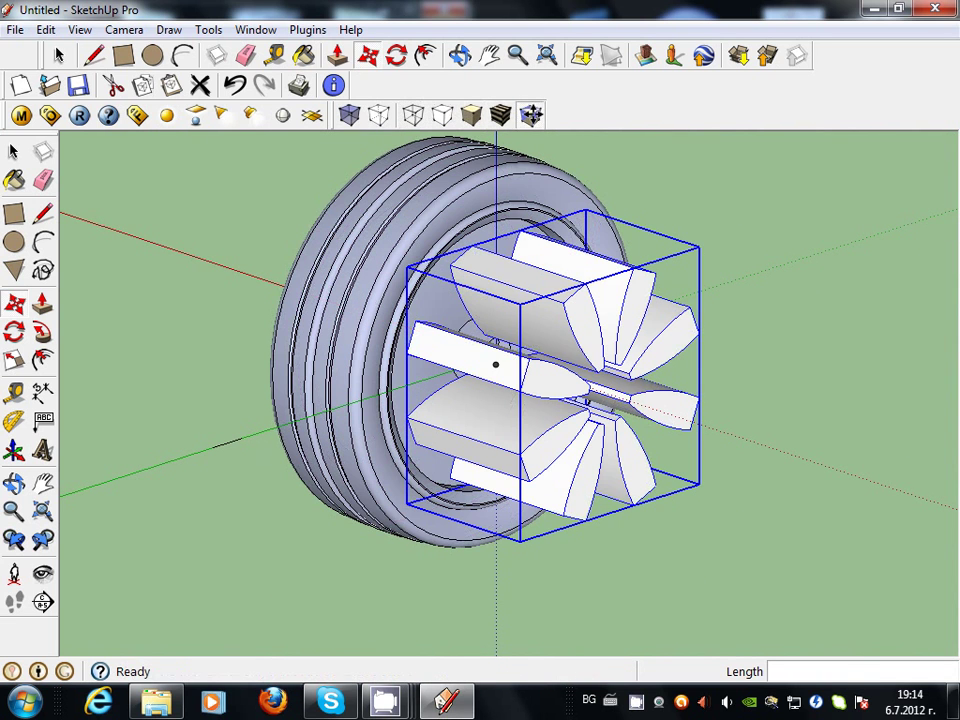
left_click(460, 57)
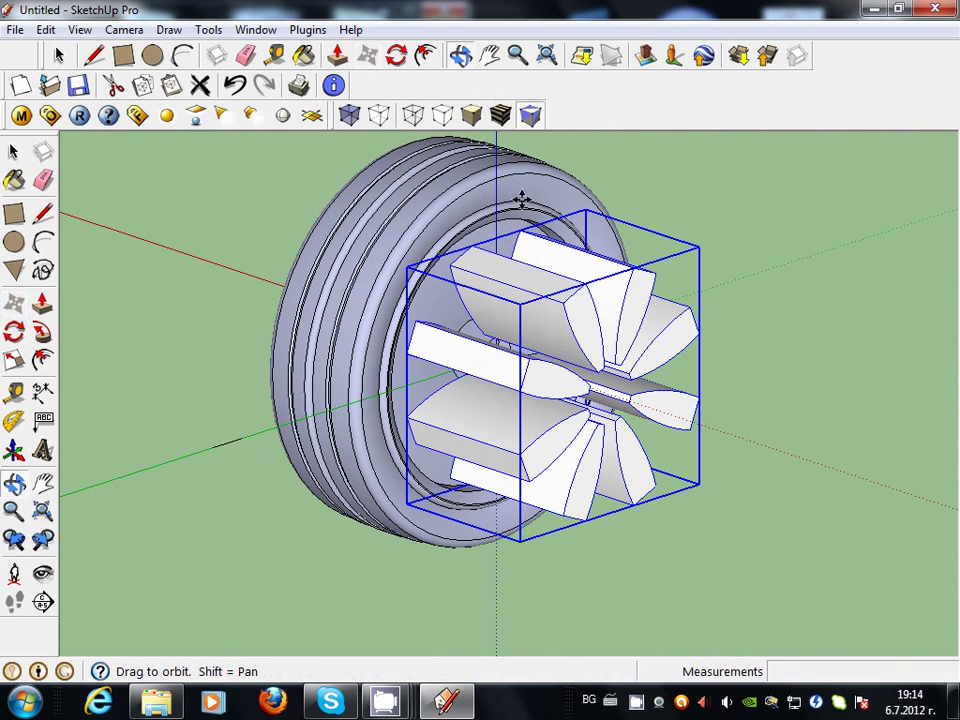
key("F6")
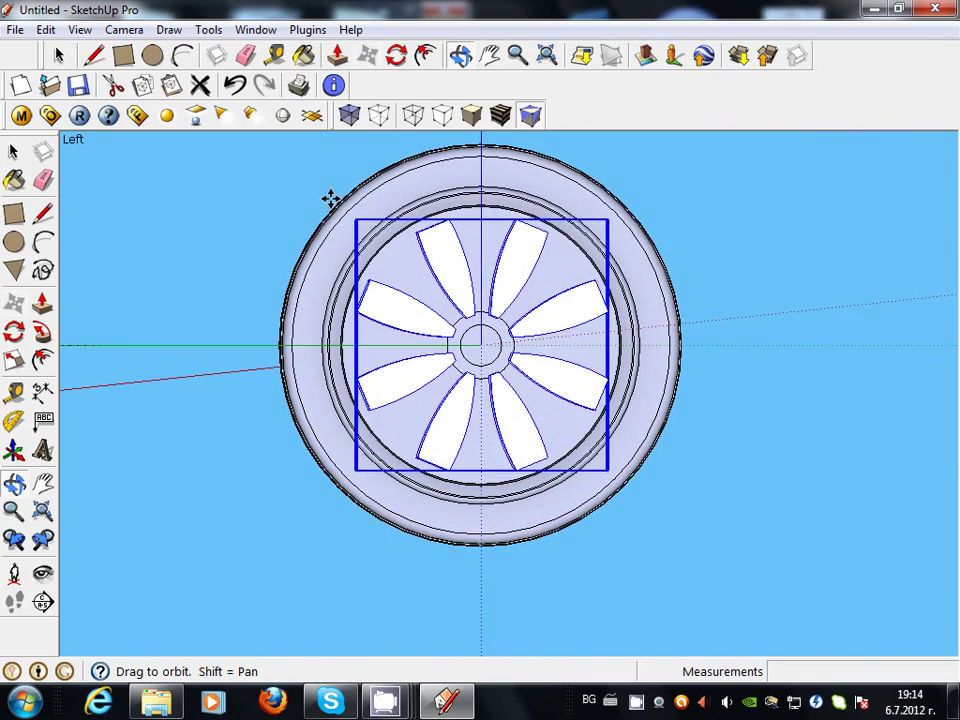
mouse_move(317, 206)
left_mouse_down()
mouse_move(212, 259)
mouse_move(270, 332)
mouse_move(952, 323)
mouse_move(699, 321)
mouse_move(638, 371)
left_mouse_up()
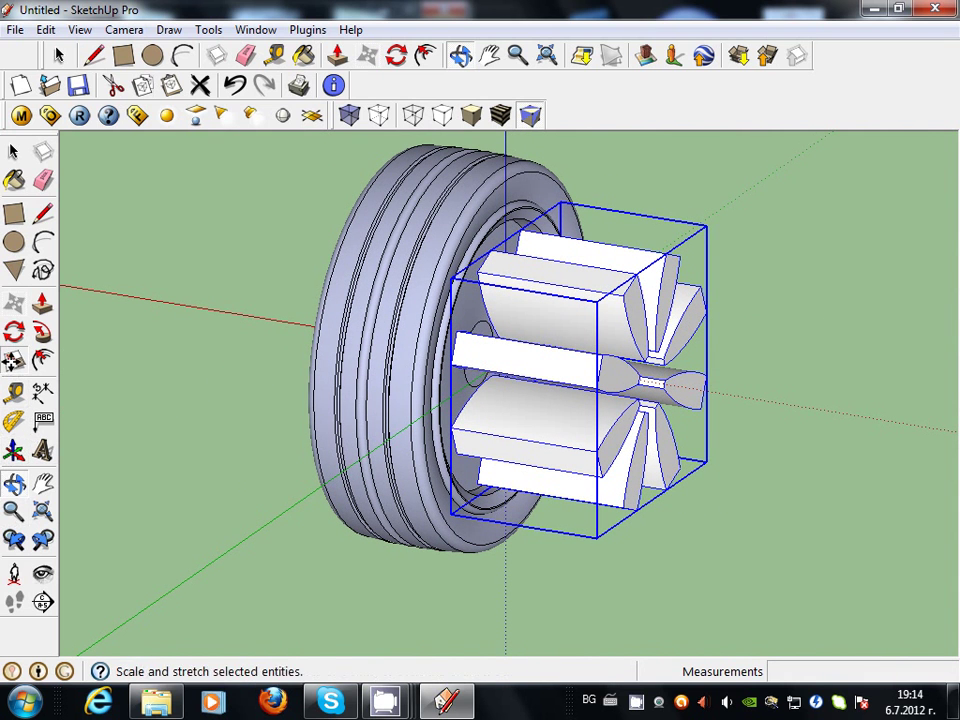
Scale the spoke group to 1.50 along the red axis so it protrudes from both sides of the tire
left_click(14, 303)
left_click_drag(648, 381, 237, 333)
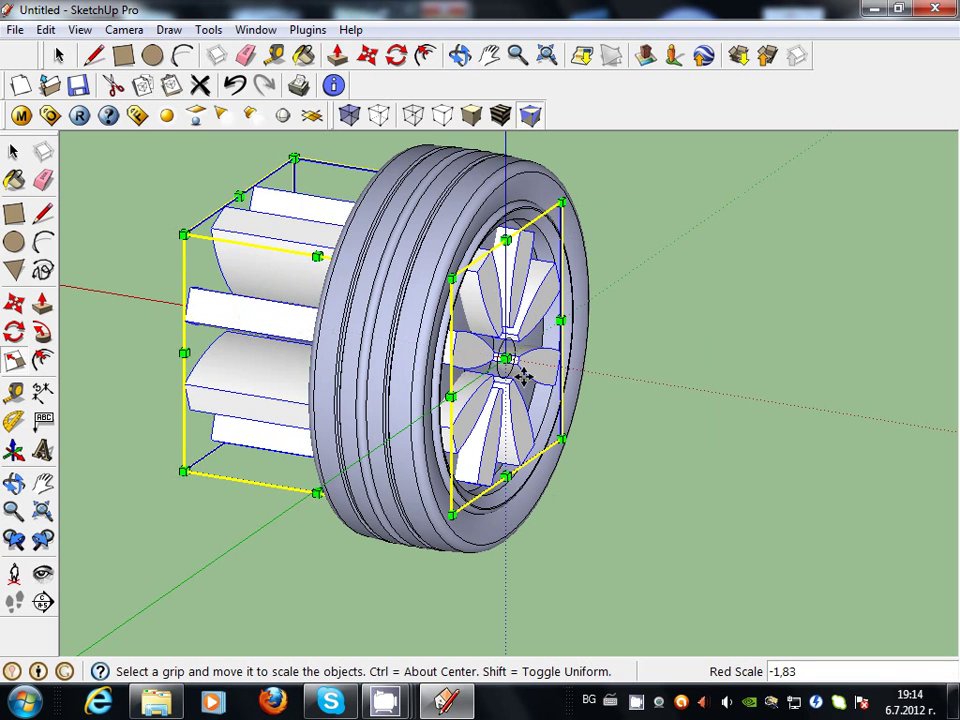
left_click_drag(506, 359, 636, 390)
left_click(60, 55)
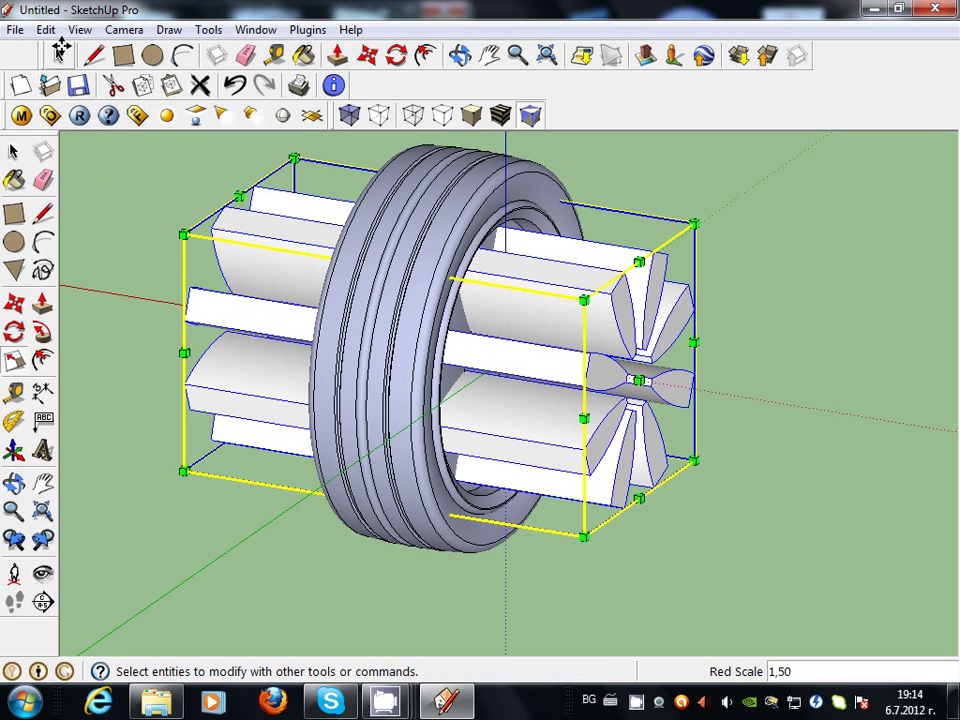
Intersect the spoke group with the model, explode it, then intersect the spokes and tire with the selection
right_click(516, 362)
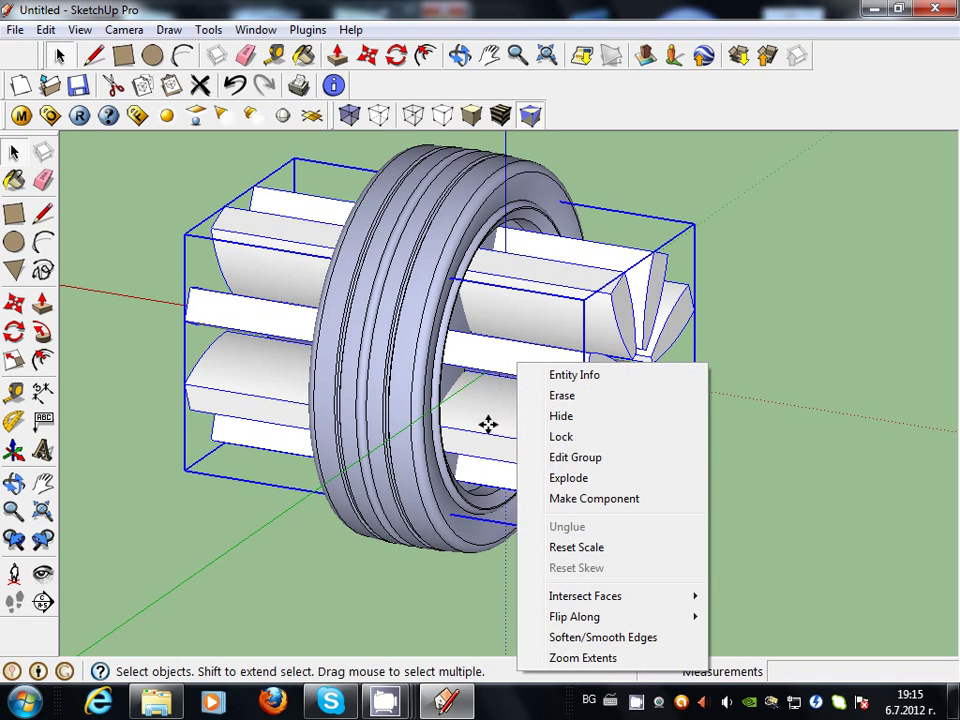
mouse_move(585, 596)
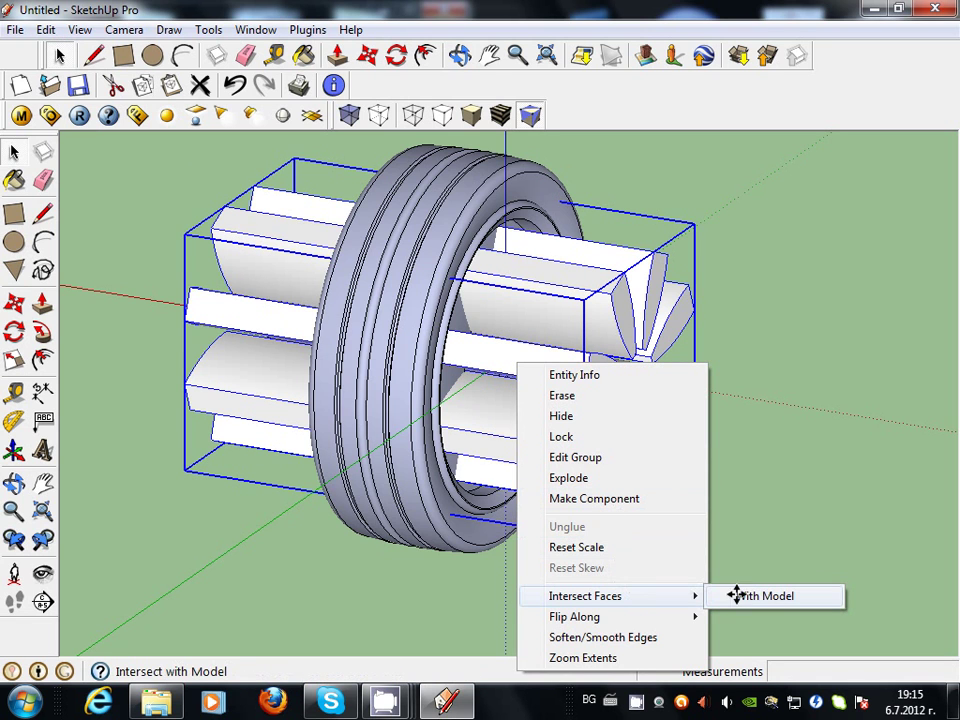
left_click(796, 596)
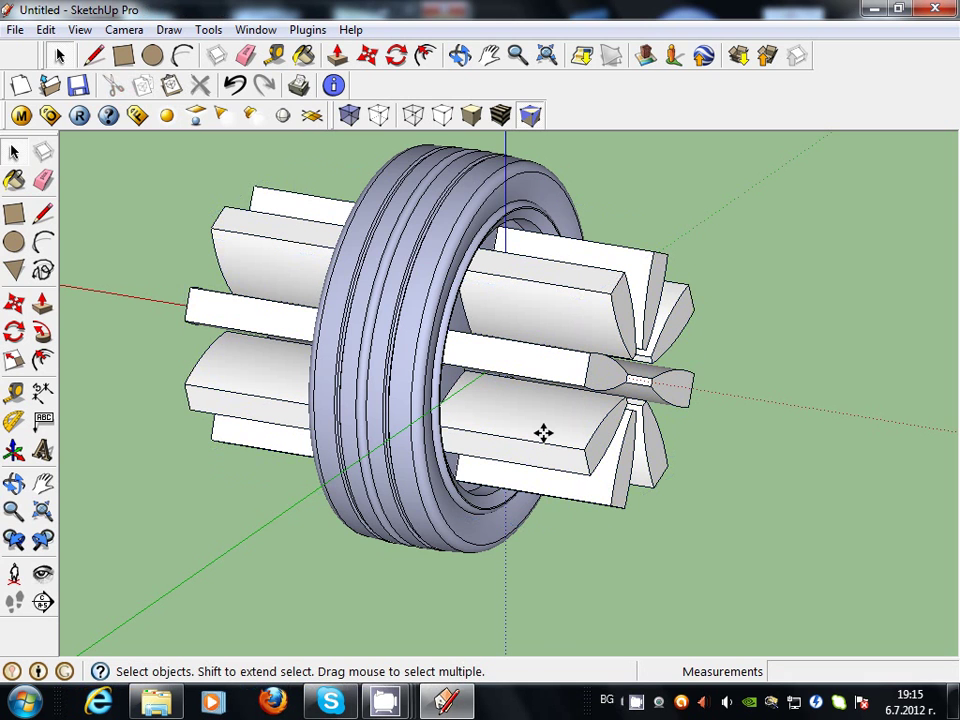
right_click(534, 412)
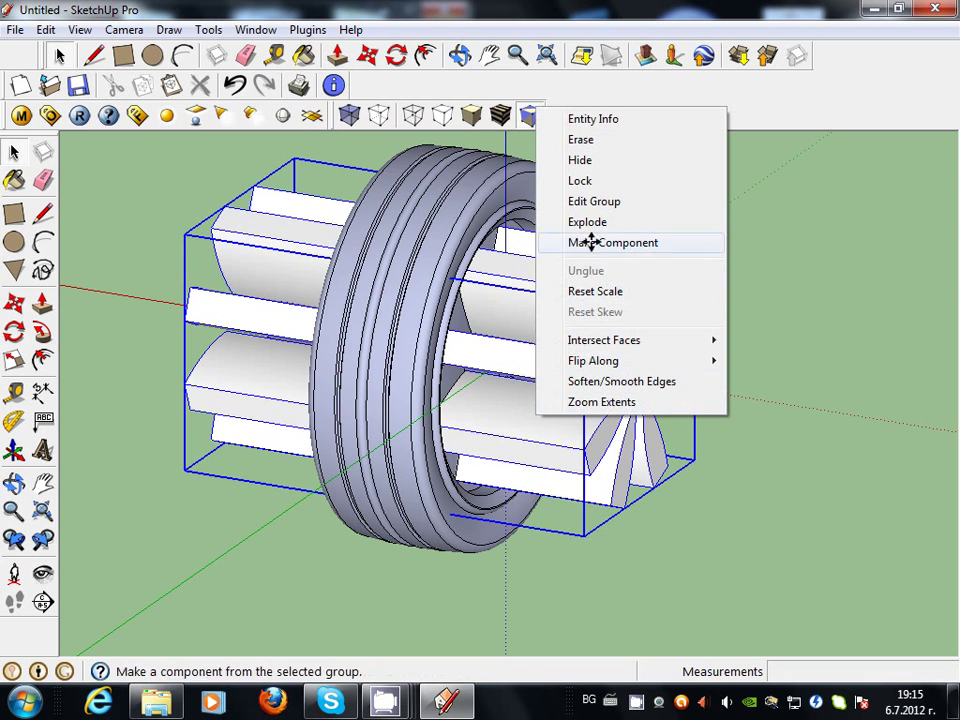
left_click(601, 216)
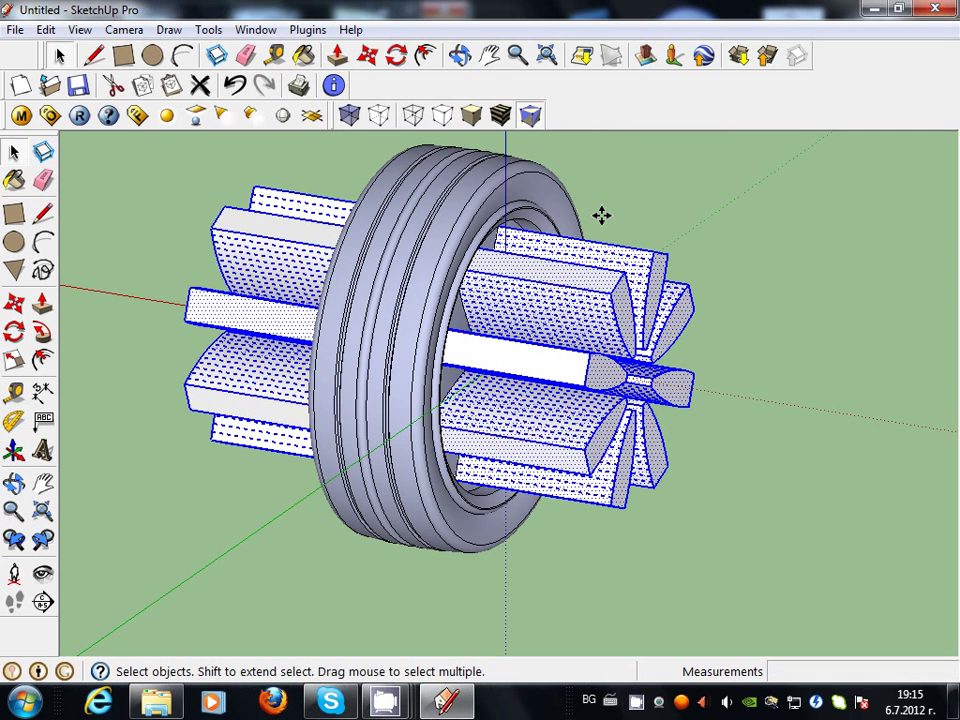
right_click(538, 314)
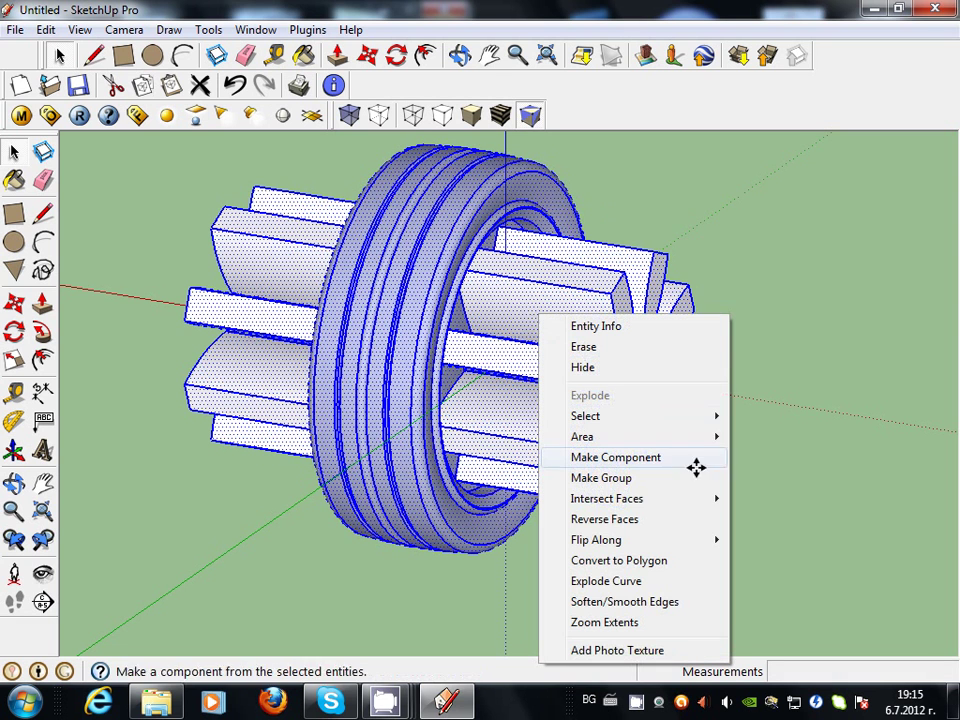
mouse_move(607, 498)
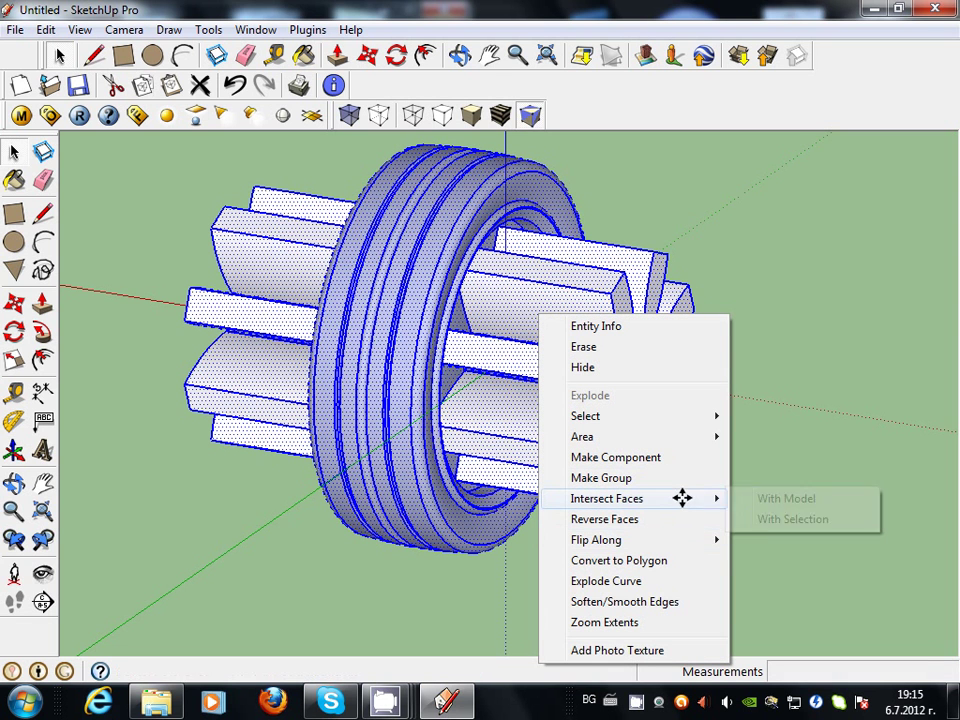
left_click(789, 520)
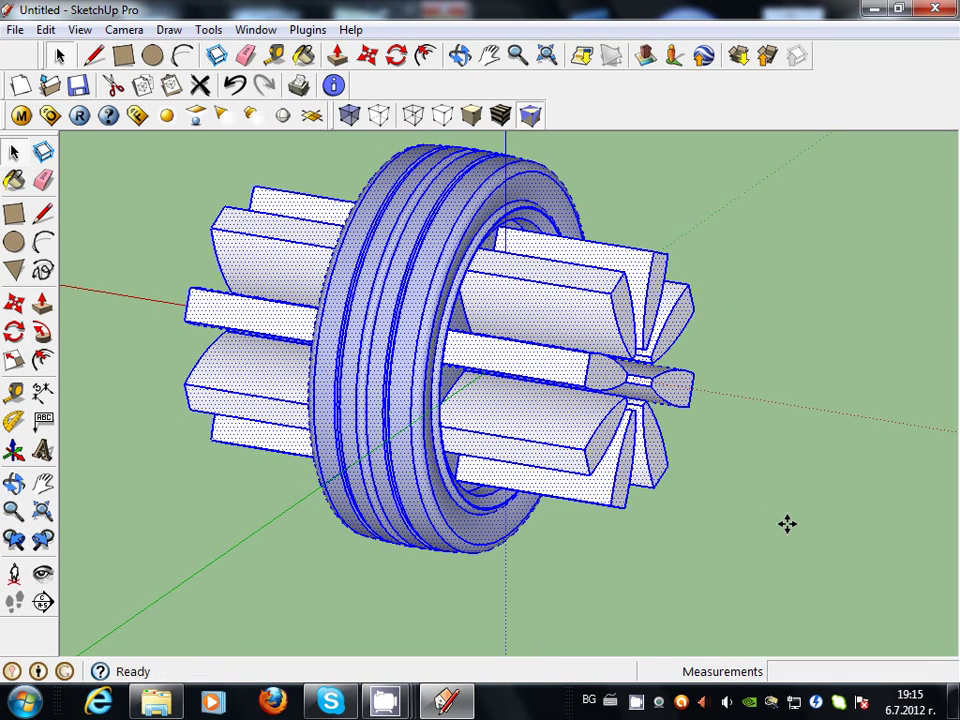
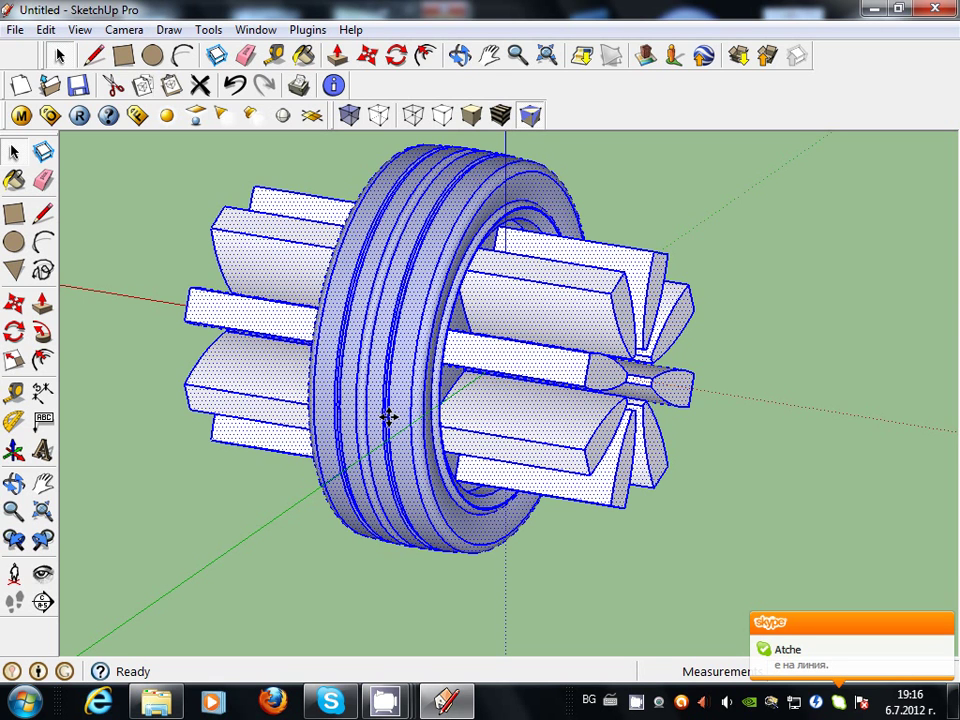
Deselect all, orbit to a front view and delete the cylinder pieces right of the tyre
key("ctrl+t")
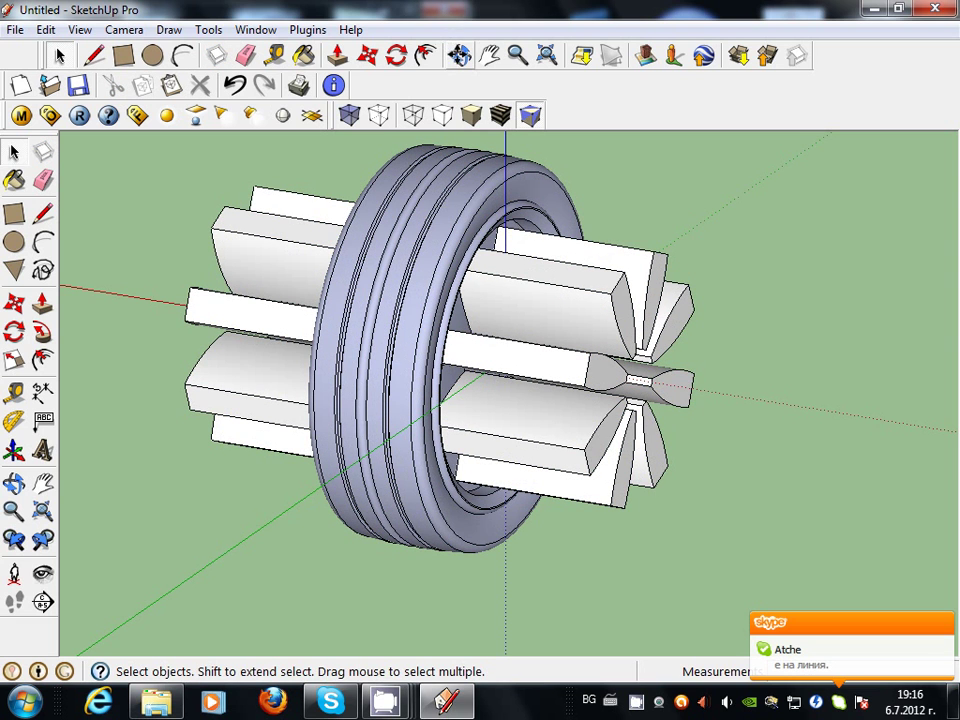
left_click(460, 55)
left_click_drag(396, 267, 557, 294)
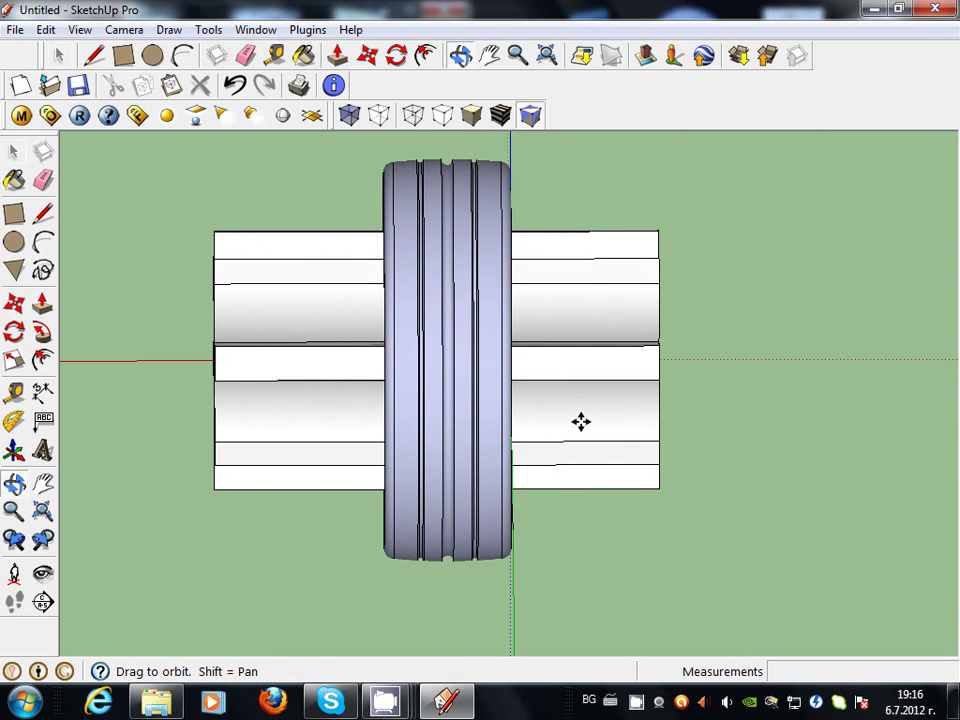
key("space")
left_click_drag(697, 535, 597, 192)
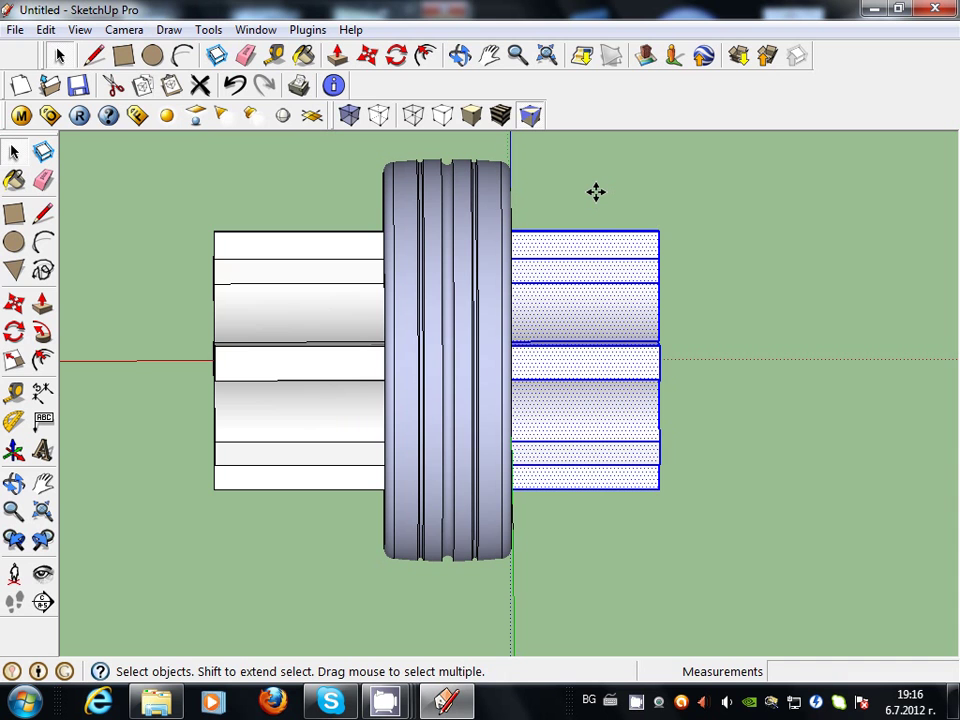
key("Delete")
Delete the cylinder pieces sticking out on the left side of the tyre
left_click_drag(302, 533, 160, 209)
key("Delete")
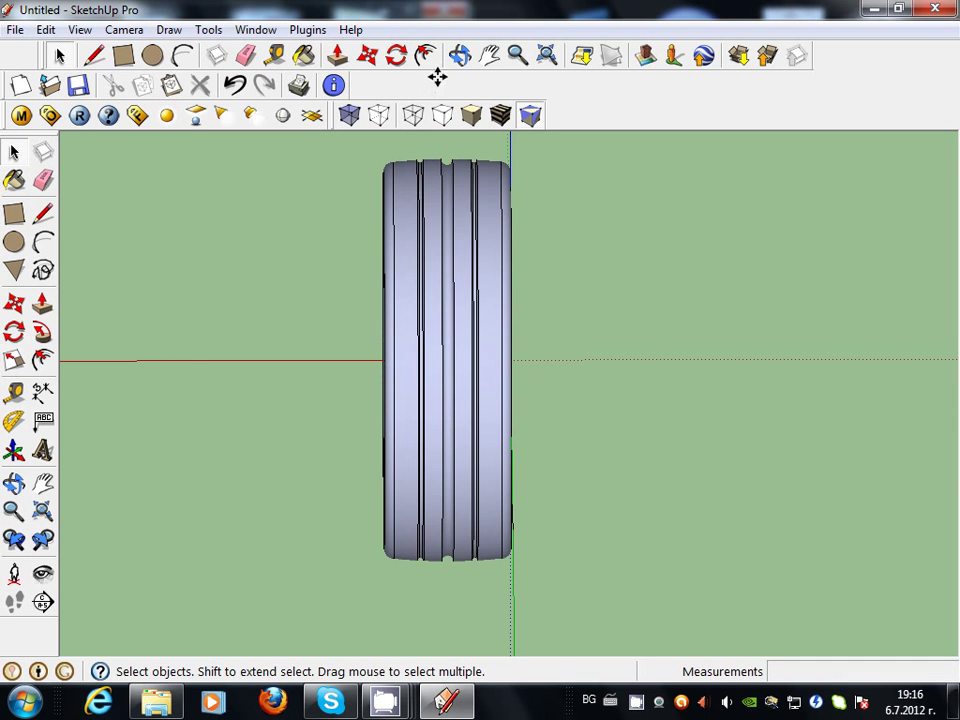
left_click(459, 55)
mouse_move(503, 250)
left_mouse_down()
mouse_move(669, 332)
mouse_move(872, 147)
mouse_move(521, 219)
left_mouse_up()
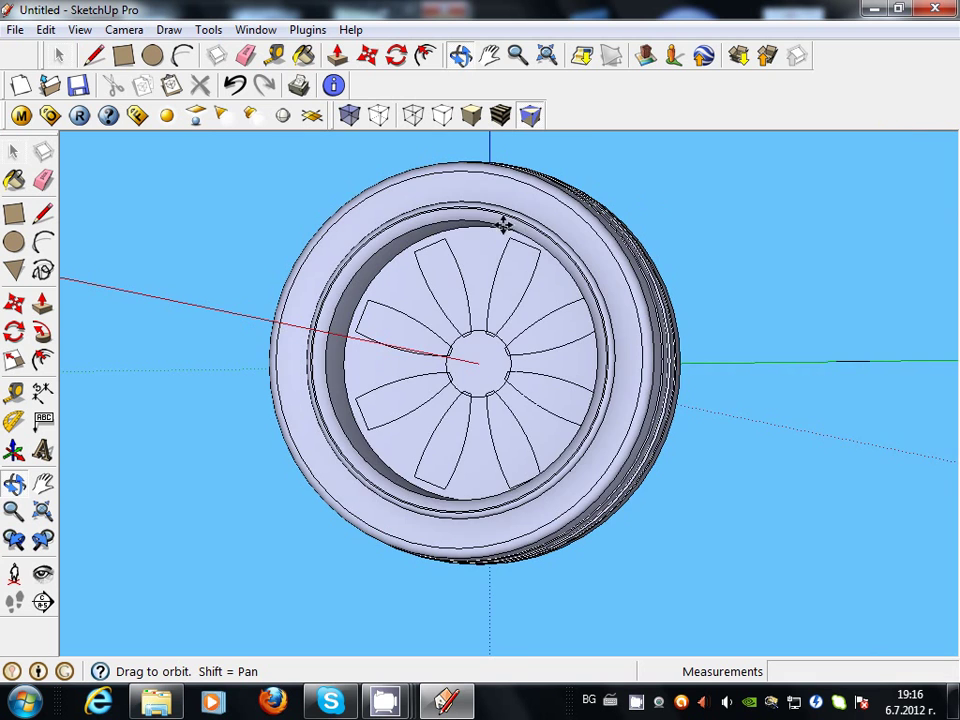
Delete the eight spoke-shaped faces around the wheel, going clockwise from the top
scroll(521, 219, "up", 3)
scroll(495, 266, "down", 2)
scroll(495, 291, "down", 1)
key("space")
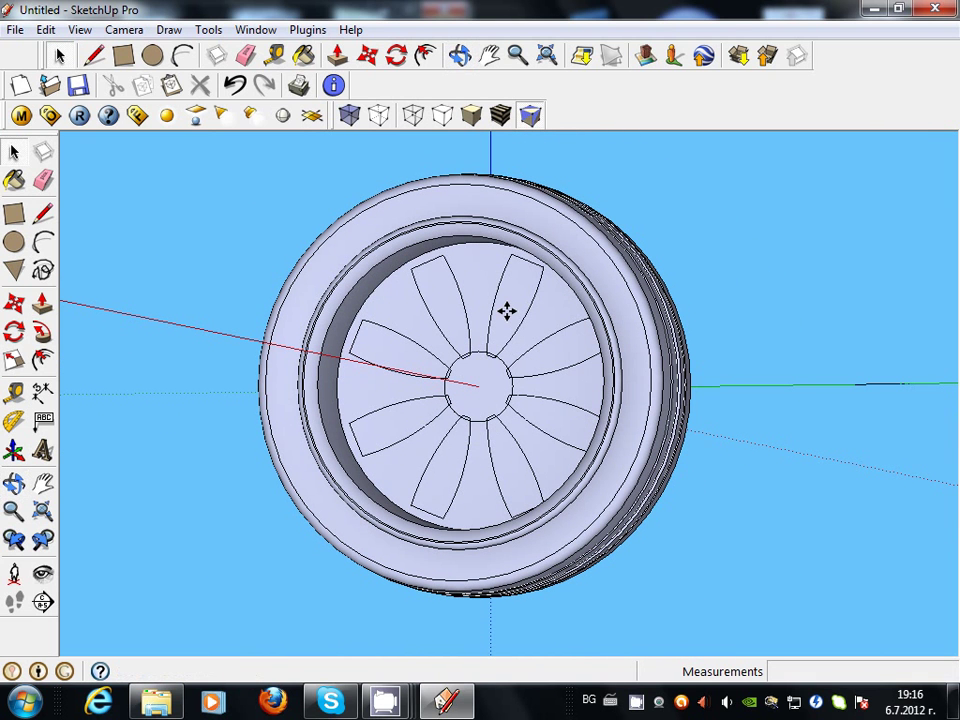
left_click(507, 311)
key("Delete")
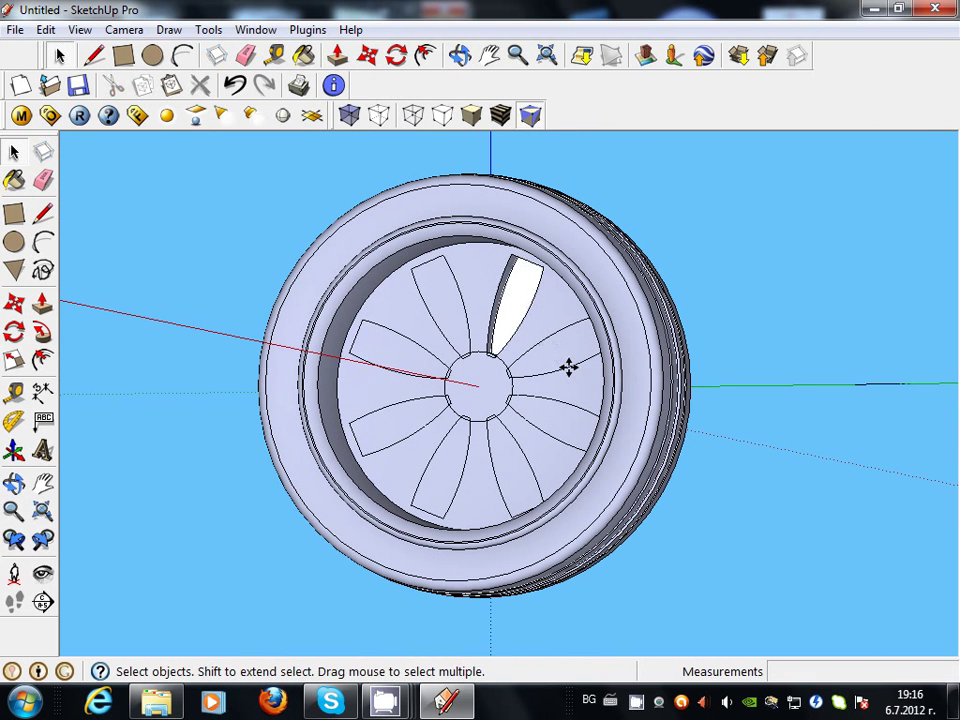
left_click(555, 360)
key("Delete")
left_click(538, 432)
key("Delete")
left_click(510, 457)
key("Delete")
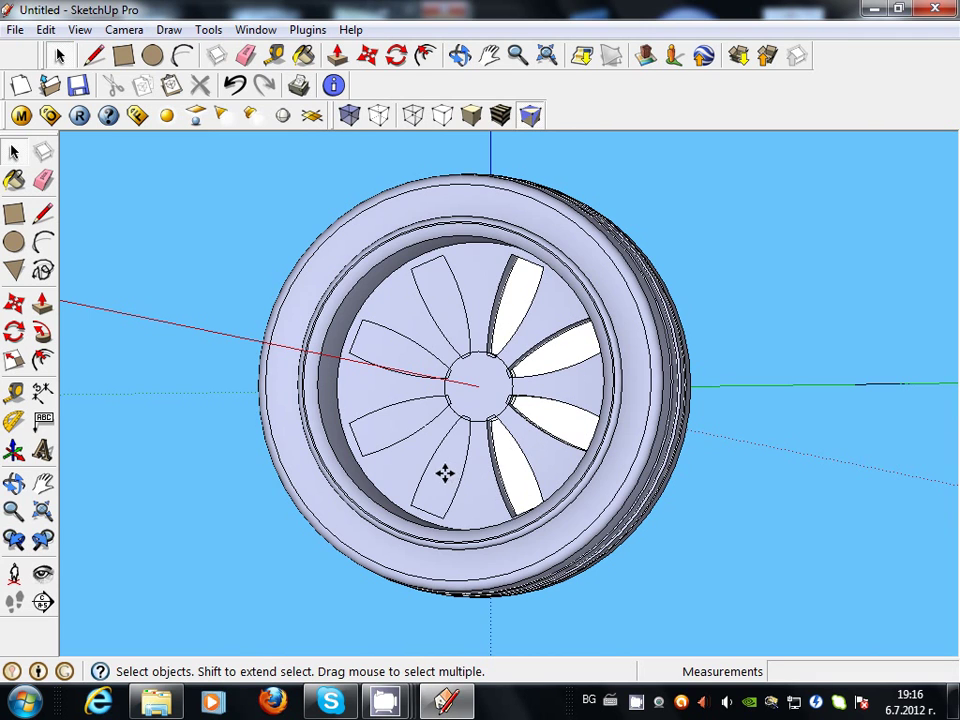
left_click(446, 471)
key("Delete")
left_click(391, 429)
key("Delete")
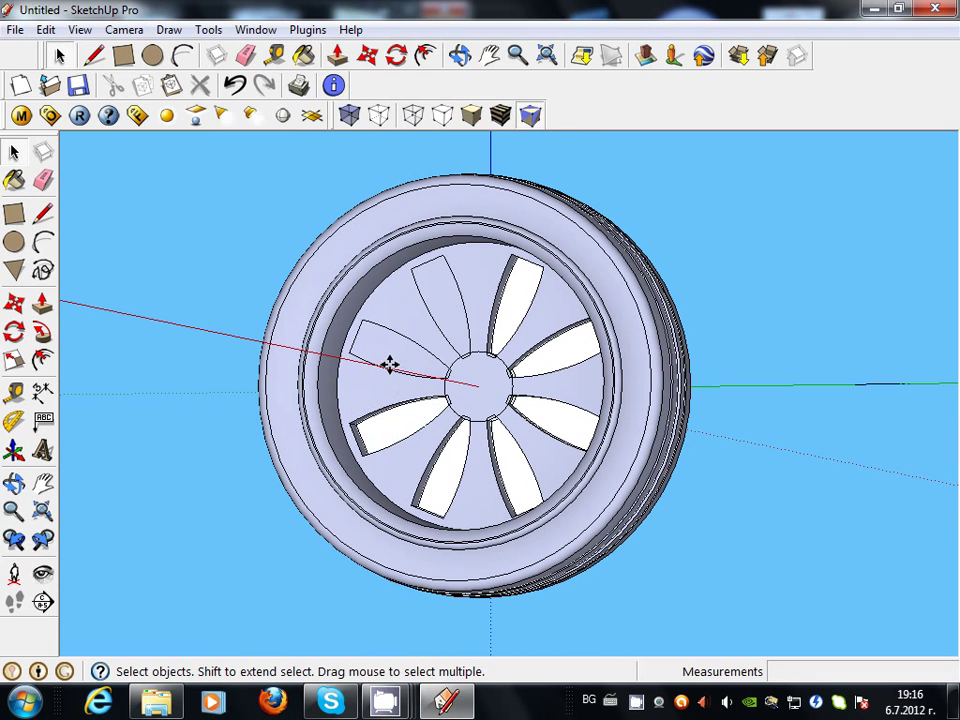
left_click(389, 357)
key("Delete")
left_click(444, 294)
key("Delete")
Delete the remaining spoke faces in a second pass around the wheel, opening the holes through
left_click(508, 315)
key("Delete")
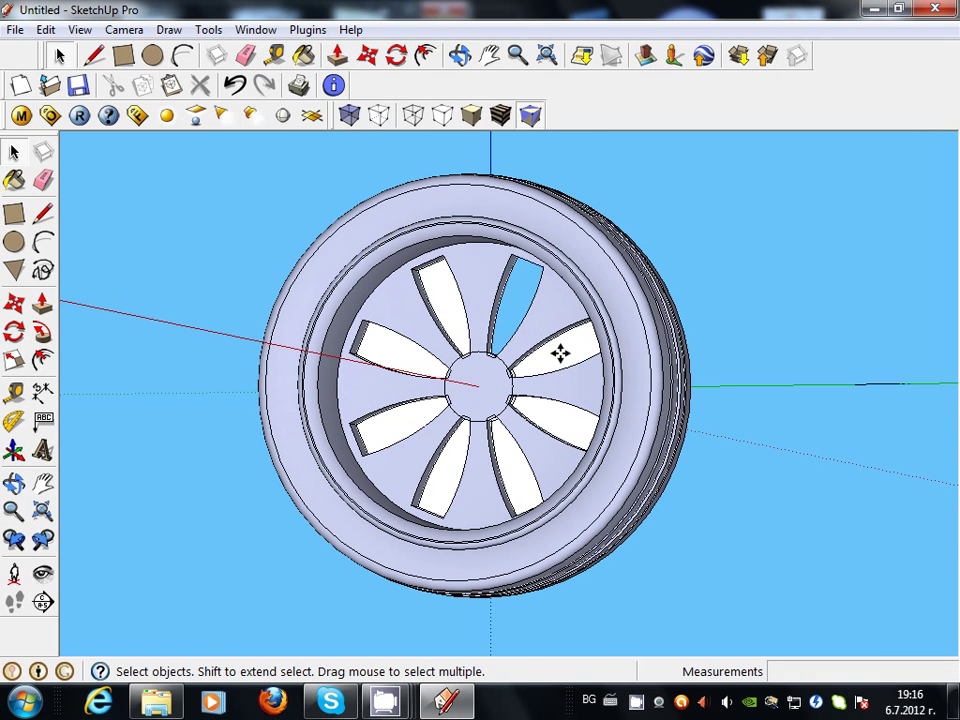
left_click(557, 350)
key("Delete")
left_click(539, 408)
key("Delete")
left_click(514, 454)
key("Delete")
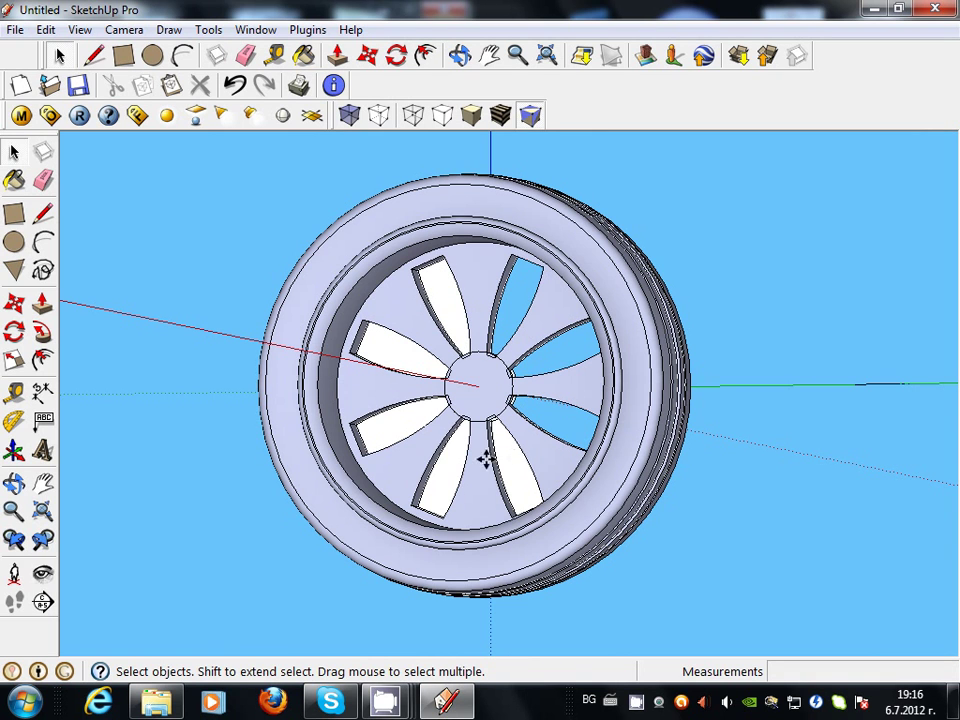
left_click(442, 462)
key("Delete")
left_click(399, 429)
key("Delete")
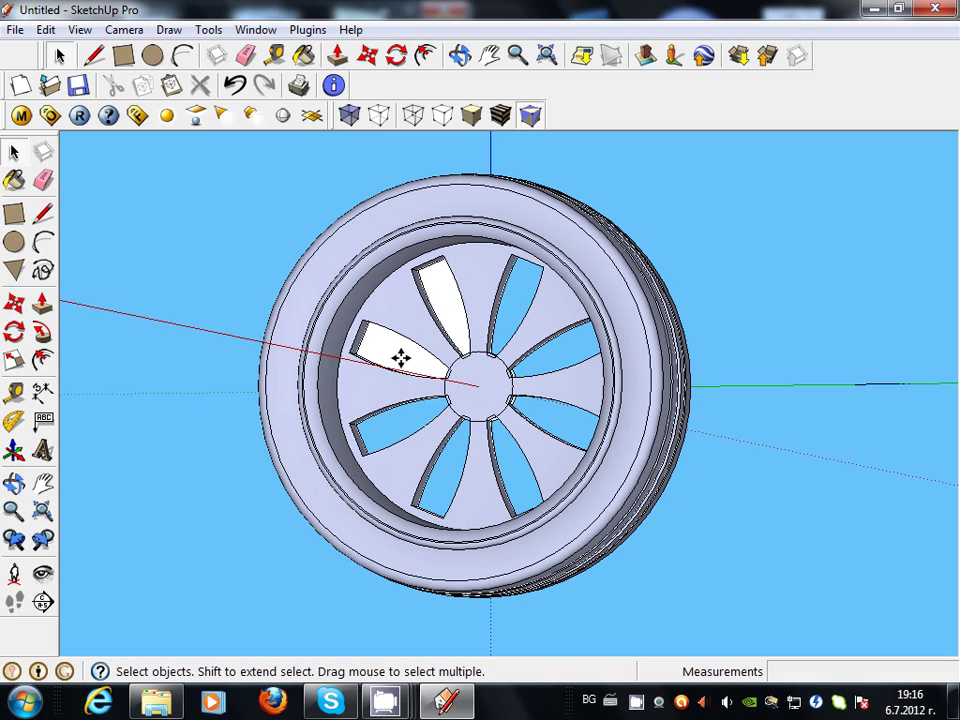
left_click(400, 358)
key("Delete")
left_click(454, 306)
key("Delete")
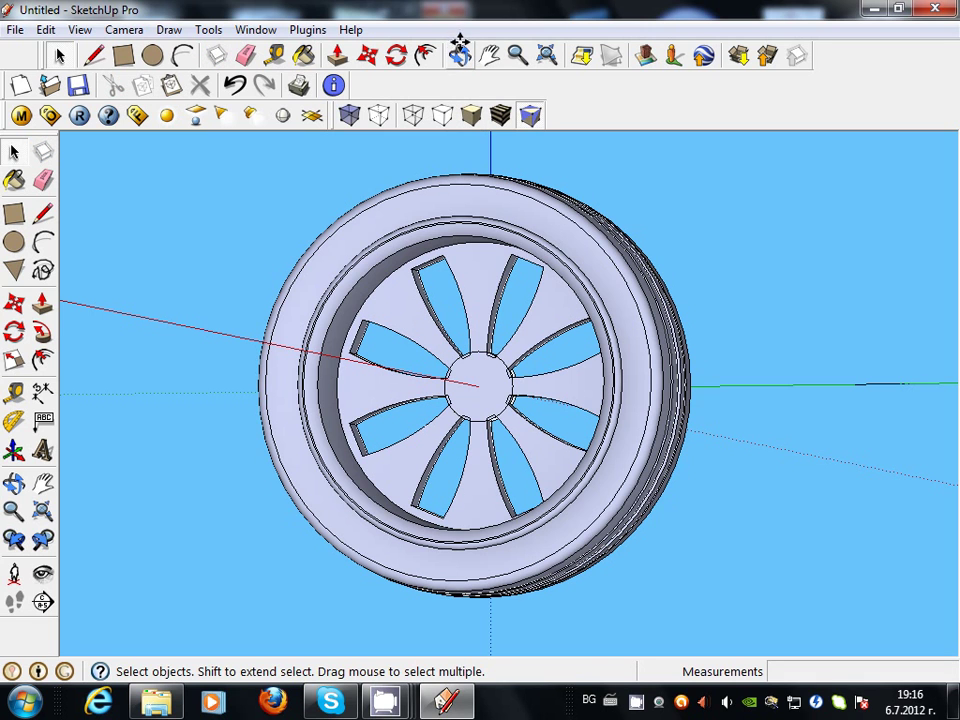
left_click(448, 58)
mouse_move(392, 302)
left_mouse_down()
mouse_move(568, 433)
mouse_move(791, 433)
mouse_move(400, 427)
mouse_move(411, 416)
left_mouse_up()
Zoom into the hub and delete the small end faces at the left, top and right spoke tips
scroll(424, 377, "up", 3)
scroll(493, 364, "up", 3)
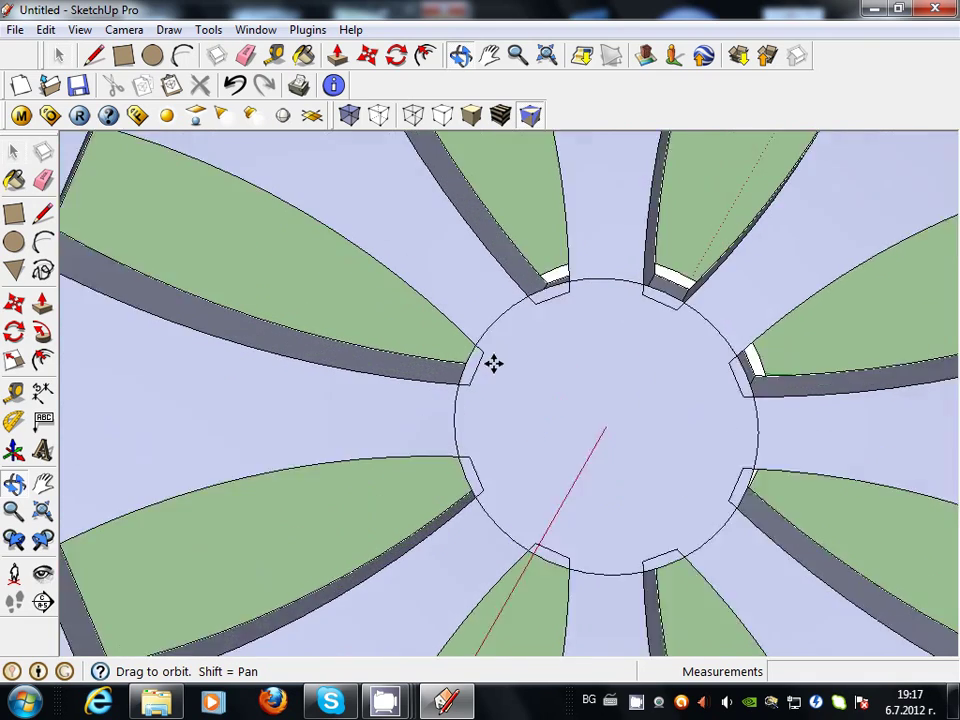
scroll(476, 357, "up", 2)
key("space")
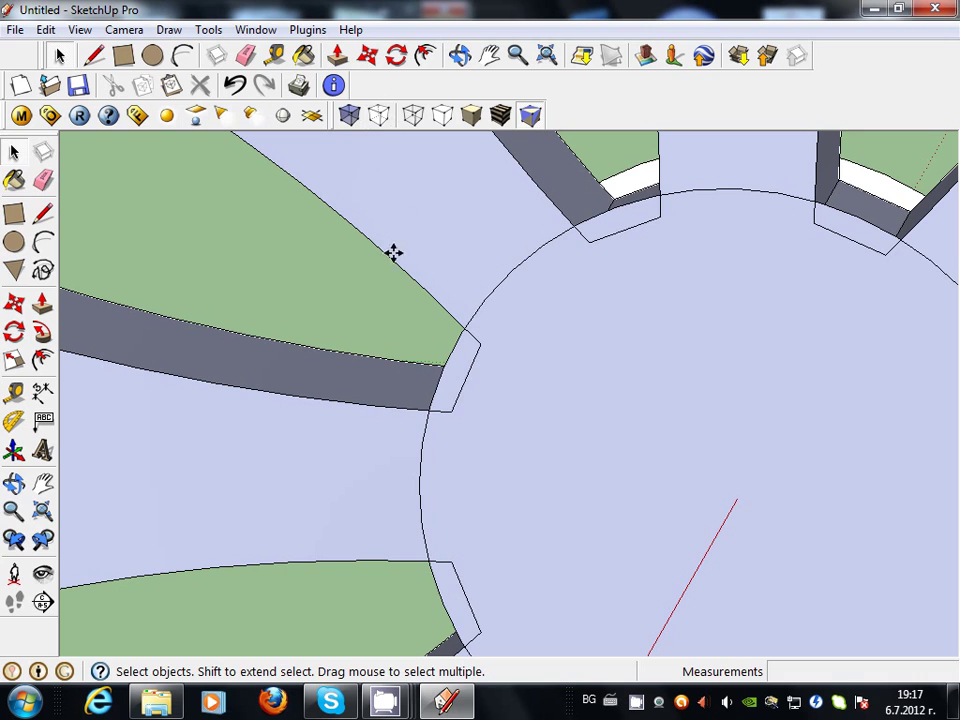
left_click(463, 348)
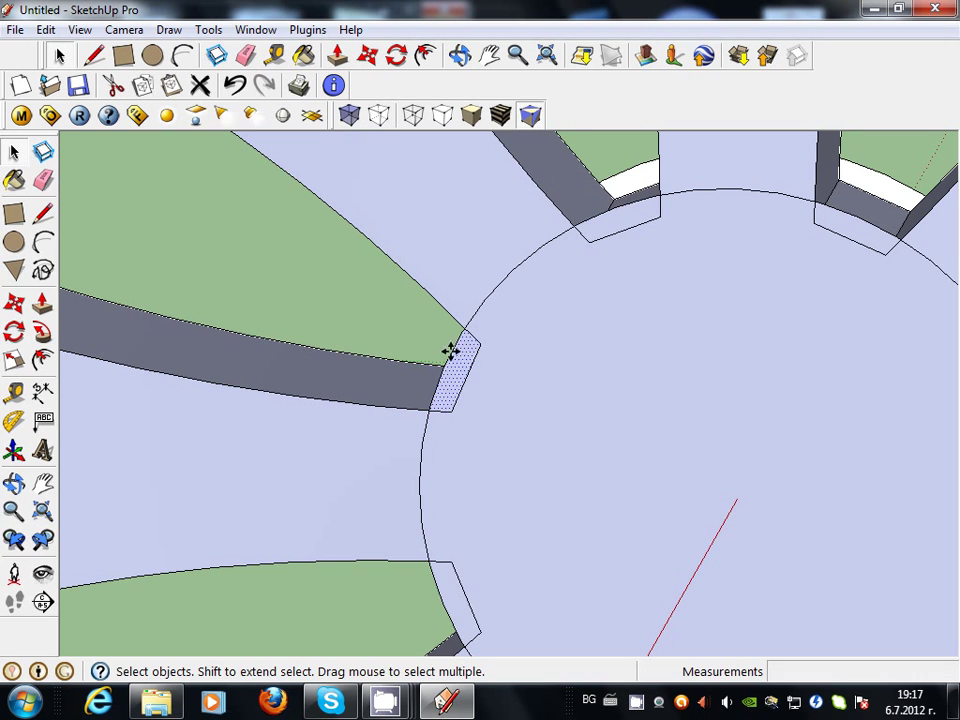
key("Delete")
left_click(609, 217)
key("Delete")
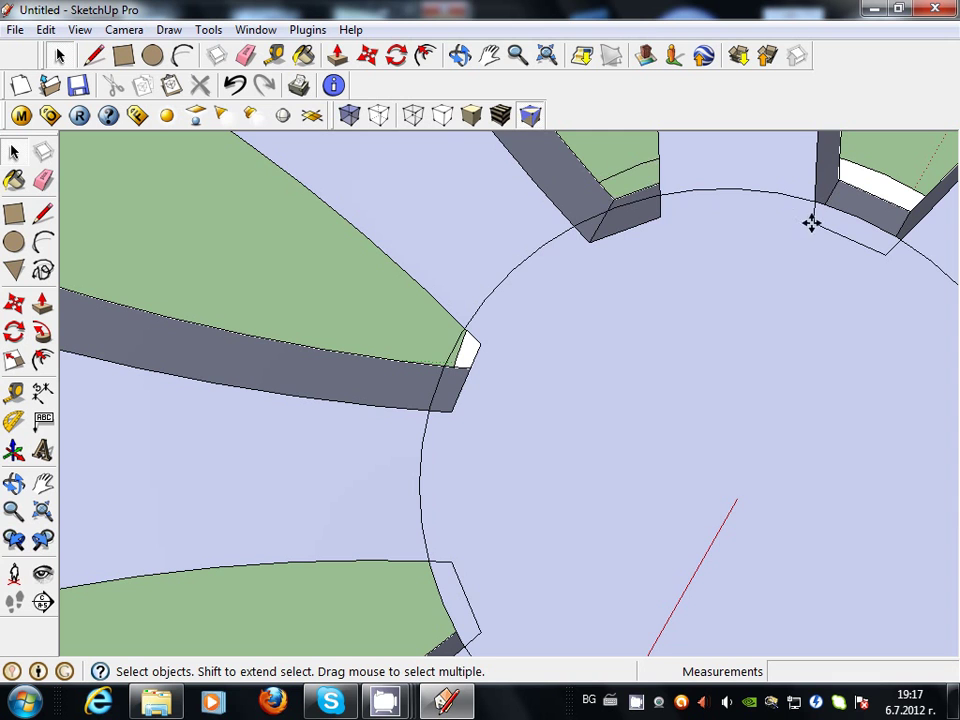
left_click(848, 226)
key("Delete")
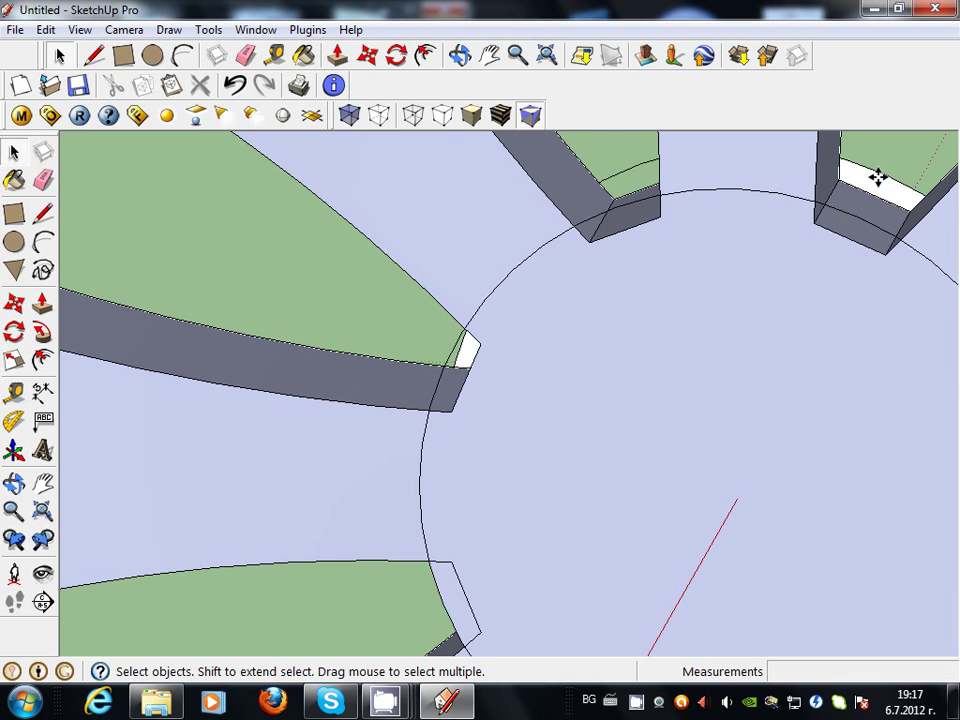
Clear the leftover faces at the upper-right, right, bottom and upper-left spoke ends
scroll(741, 169, "down", 3)
scroll(789, 304, "up", 3)
scroll(885, 306, "up", 1)
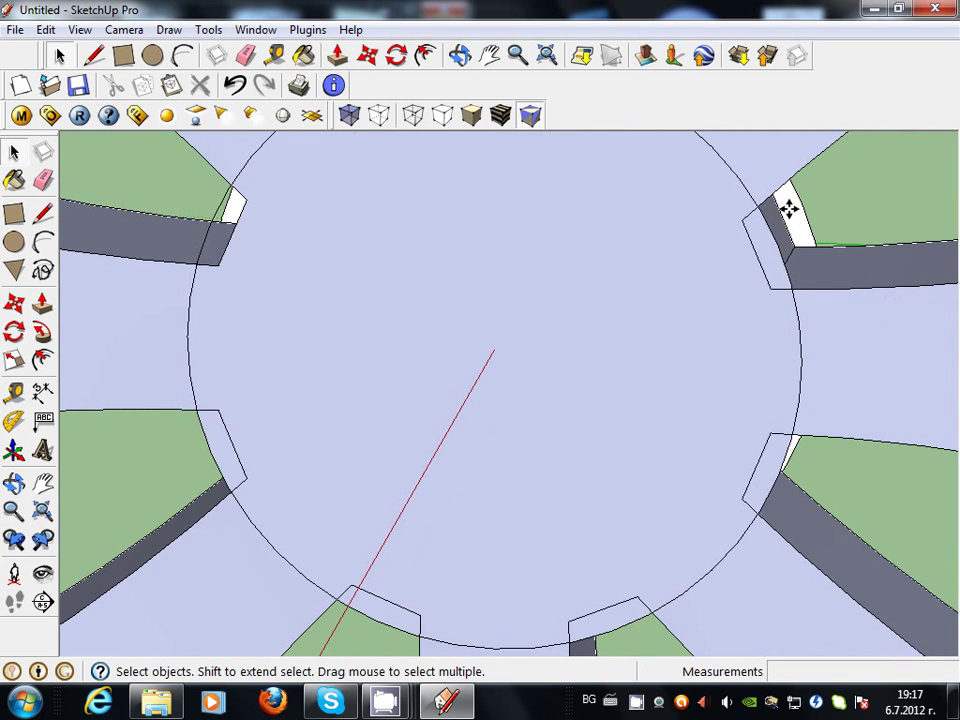
left_click(790, 208)
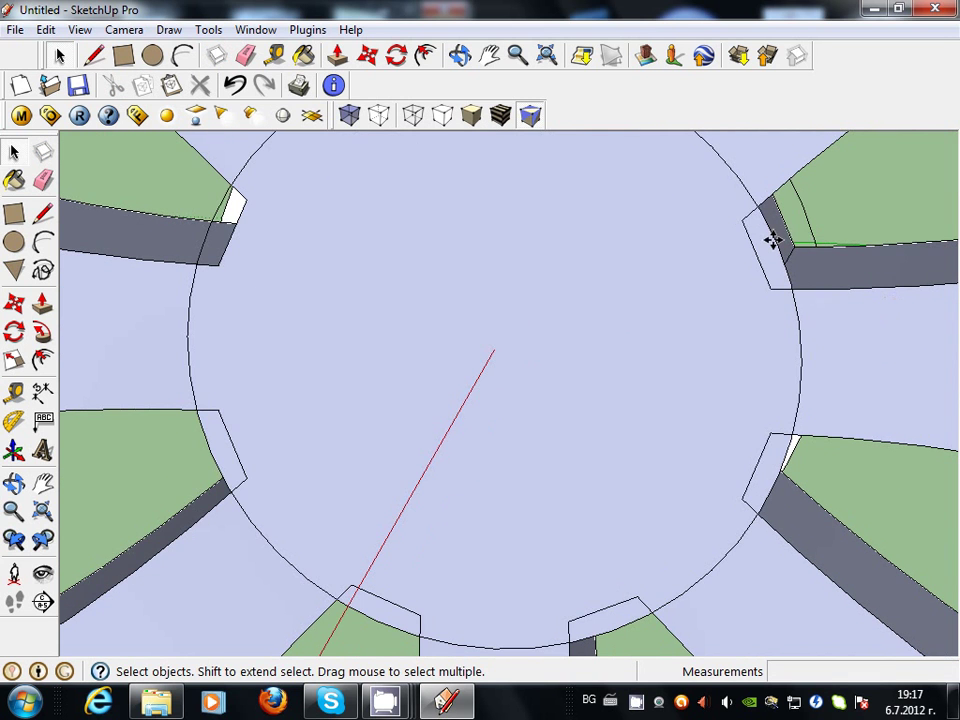
left_click(785, 448)
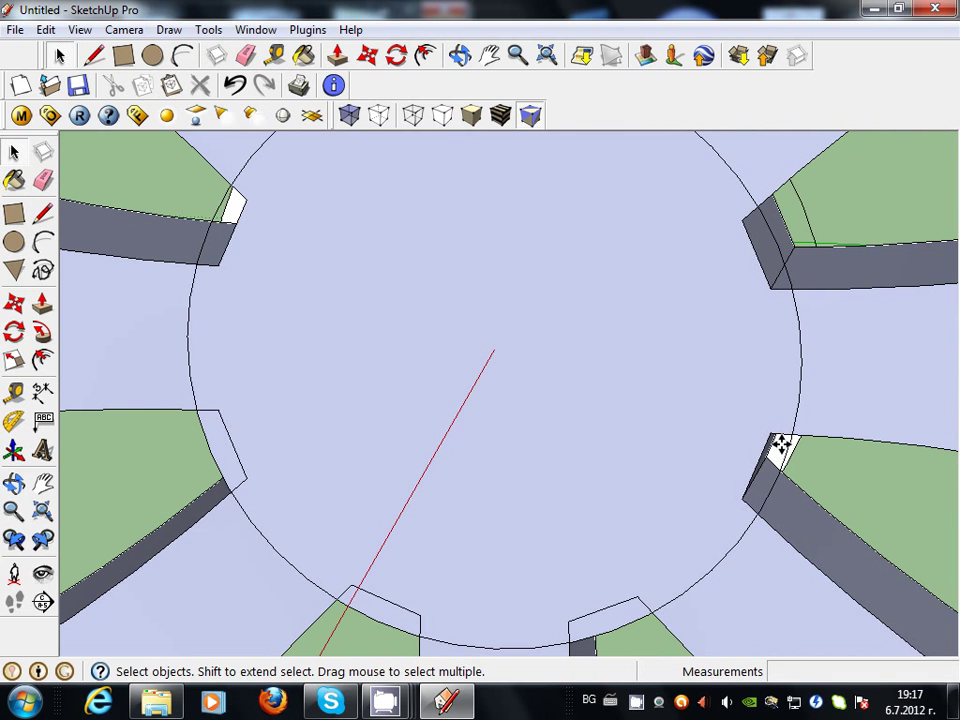
scroll(760, 400, "down", 2)
scroll(700, 440, "down", 1)
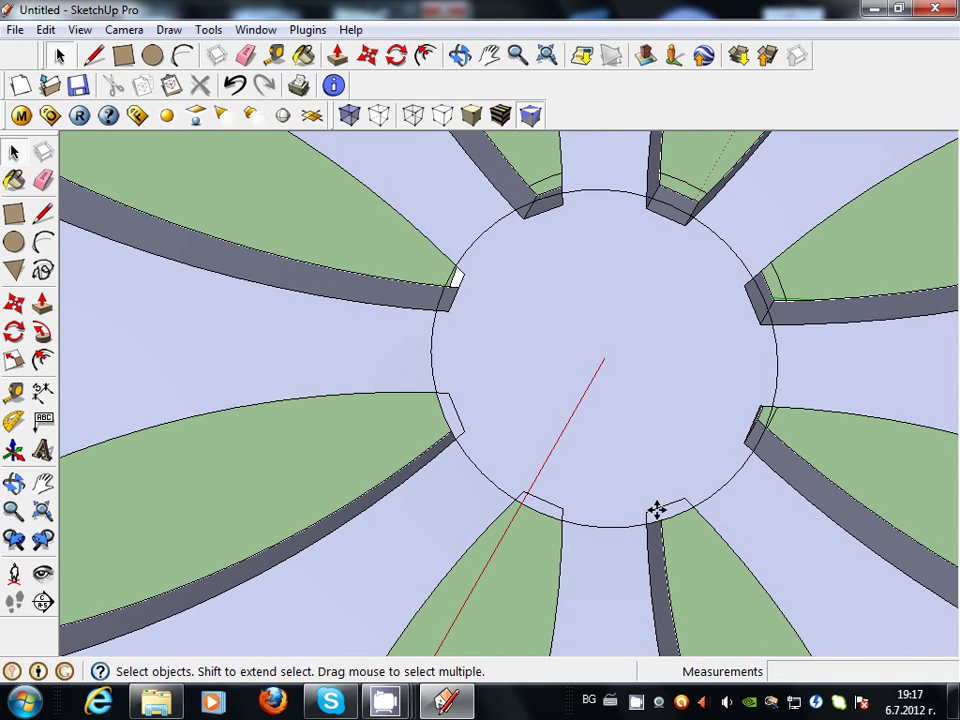
left_click(658, 507)
left_click(669, 510)
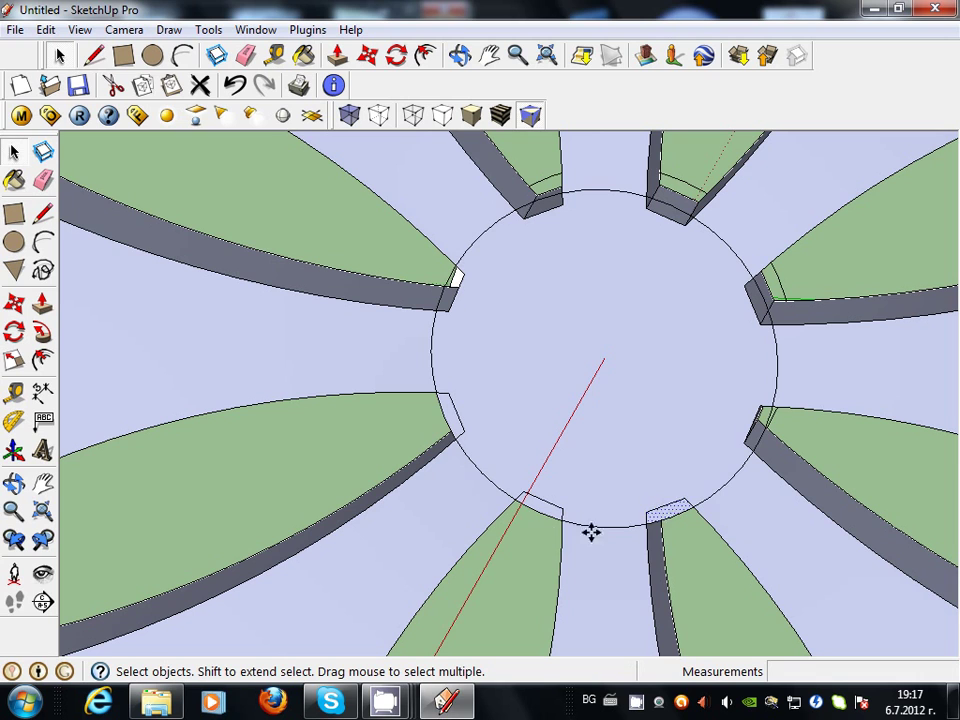
key("Delete")
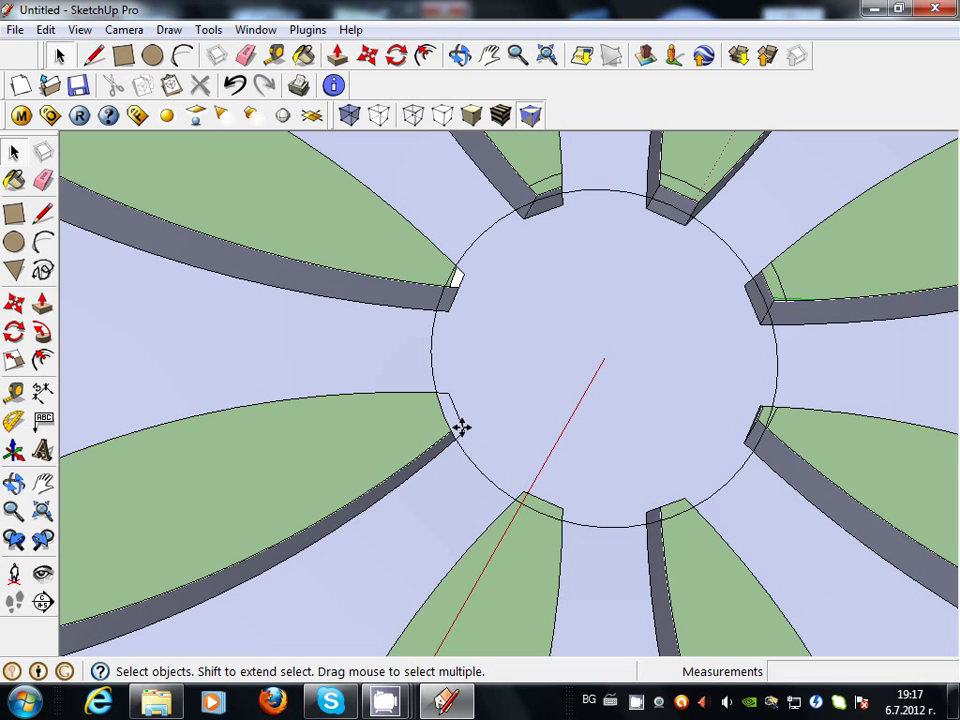
left_click(455, 275)
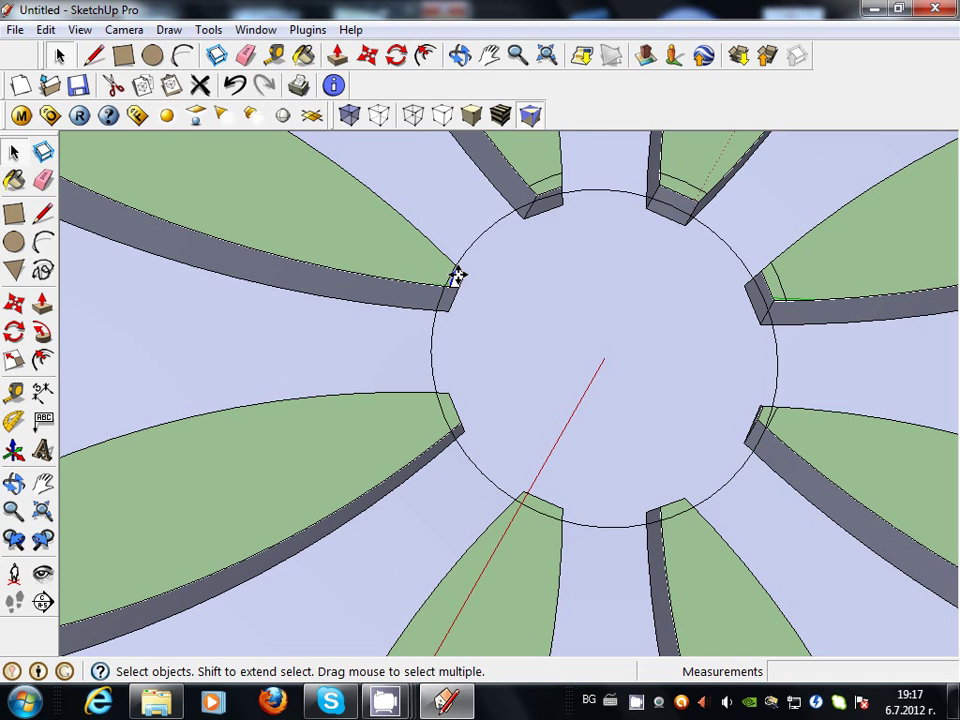
left_click(460, 55)
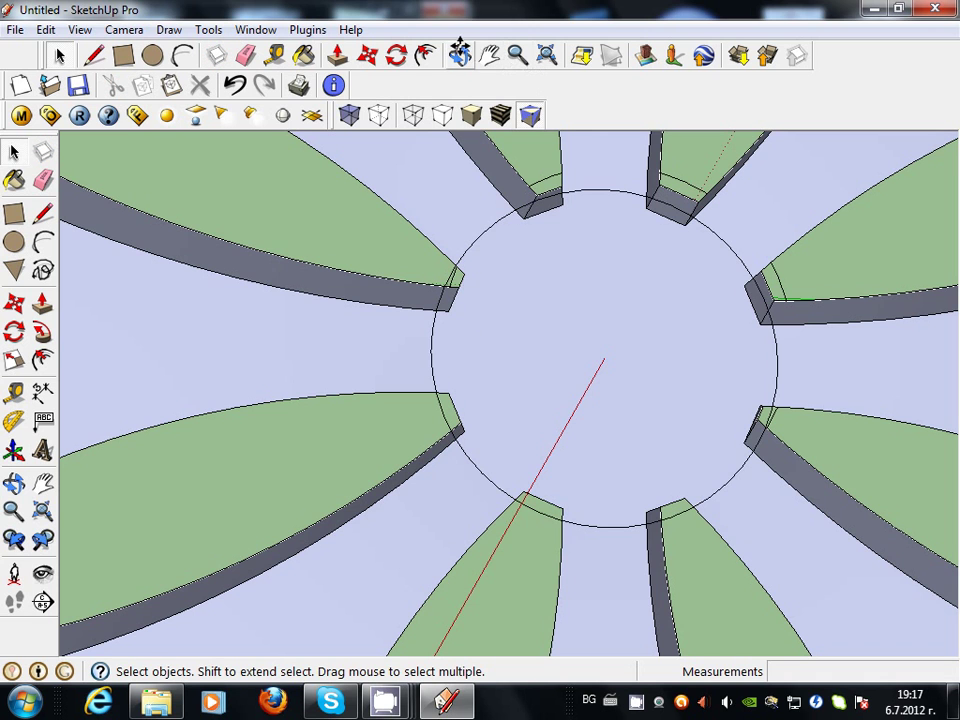
left_click_drag(558, 281, 688, 137)
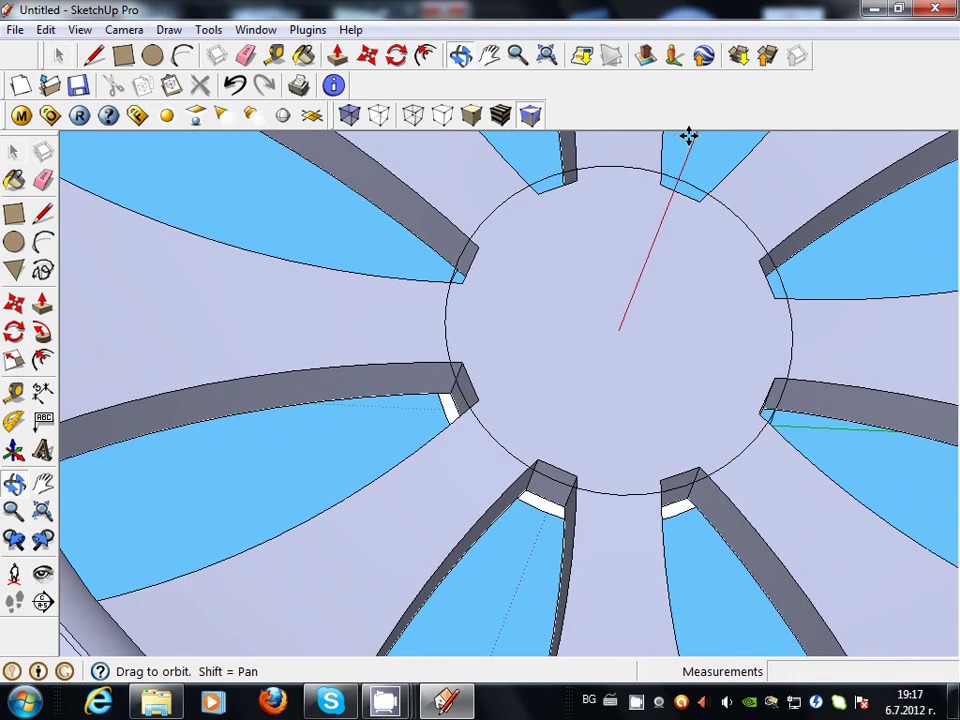
Undo the last change, delete the lower spoke's leftover end face, and zoom out to the whole wheel
key("space")
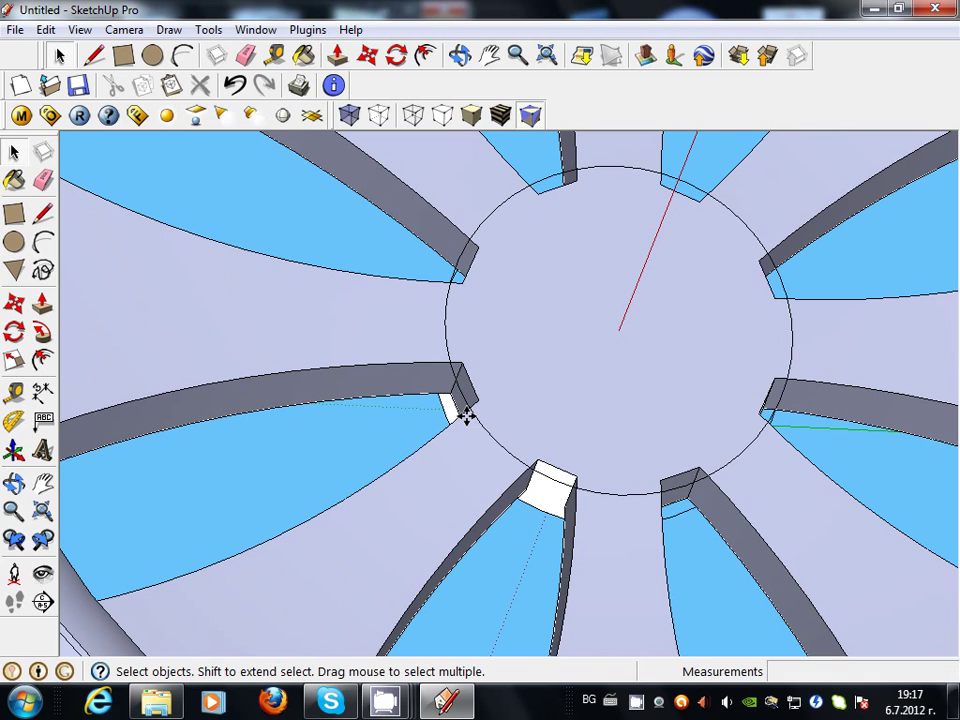
key("ctrl+z")
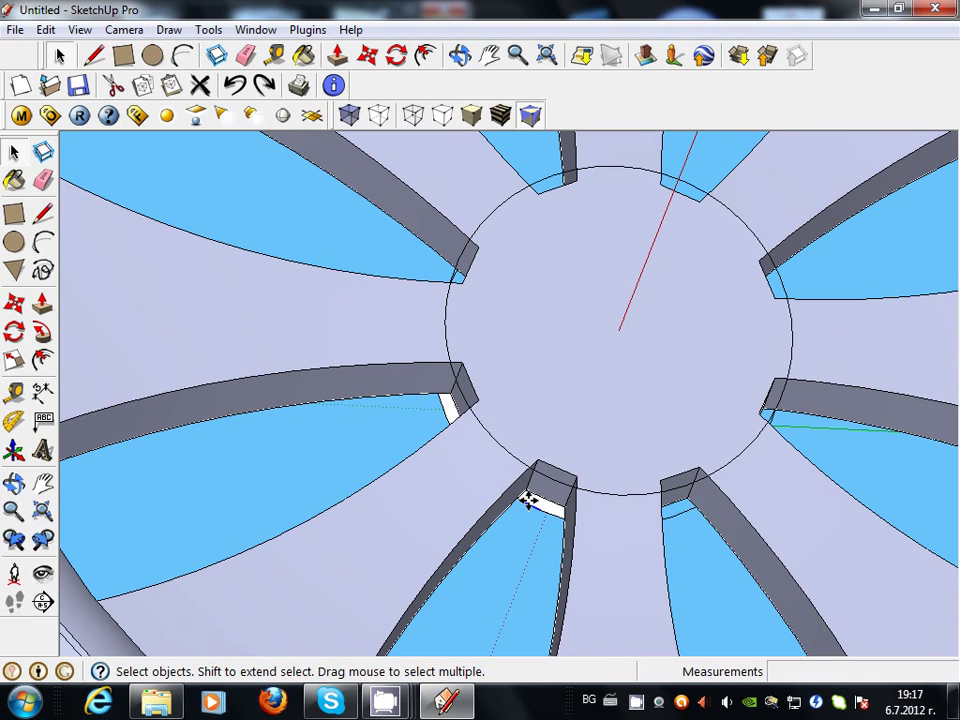
key("Delete")
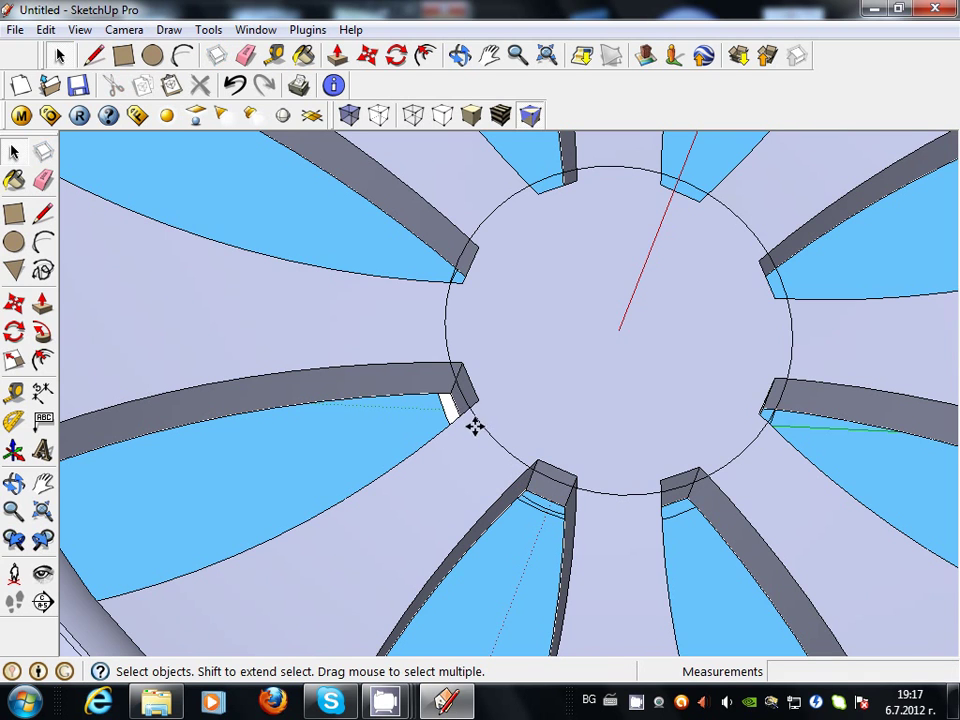
scroll(449, 404, "down", 3)
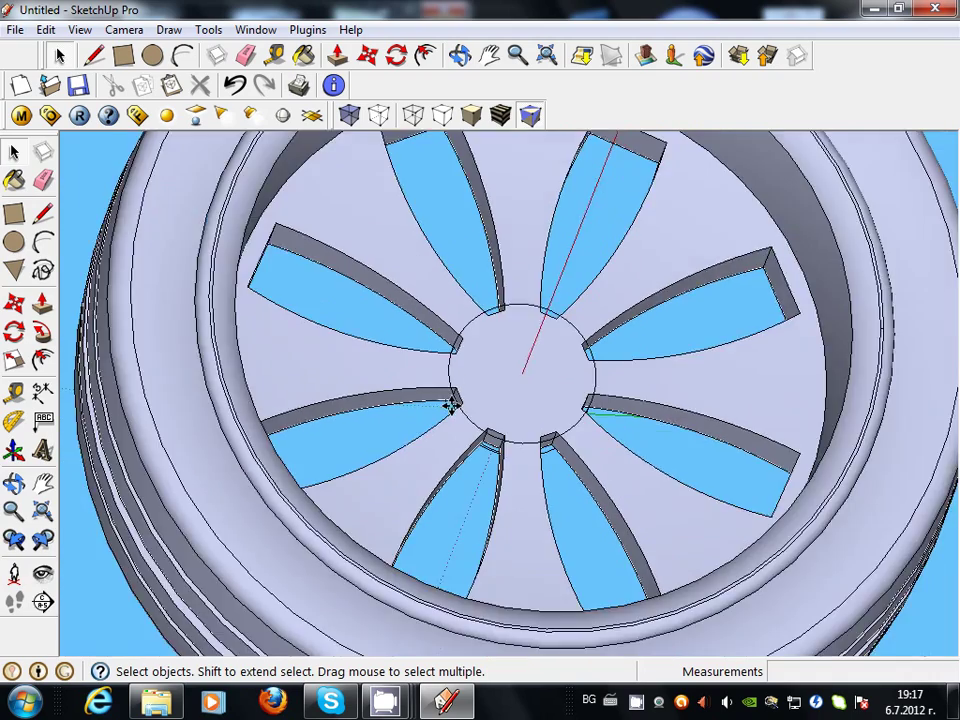
scroll(449, 404, "down", 2)
mouse_move(521, 422)
middle_mouse_down()
mouse_move(497, 287)
mouse_move(489, 439)
mouse_move(786, 474)
mouse_move(453, 480)
mouse_move(904, 486)
mouse_move(356, 504)
mouse_move(306, 478)
middle_mouse_up()
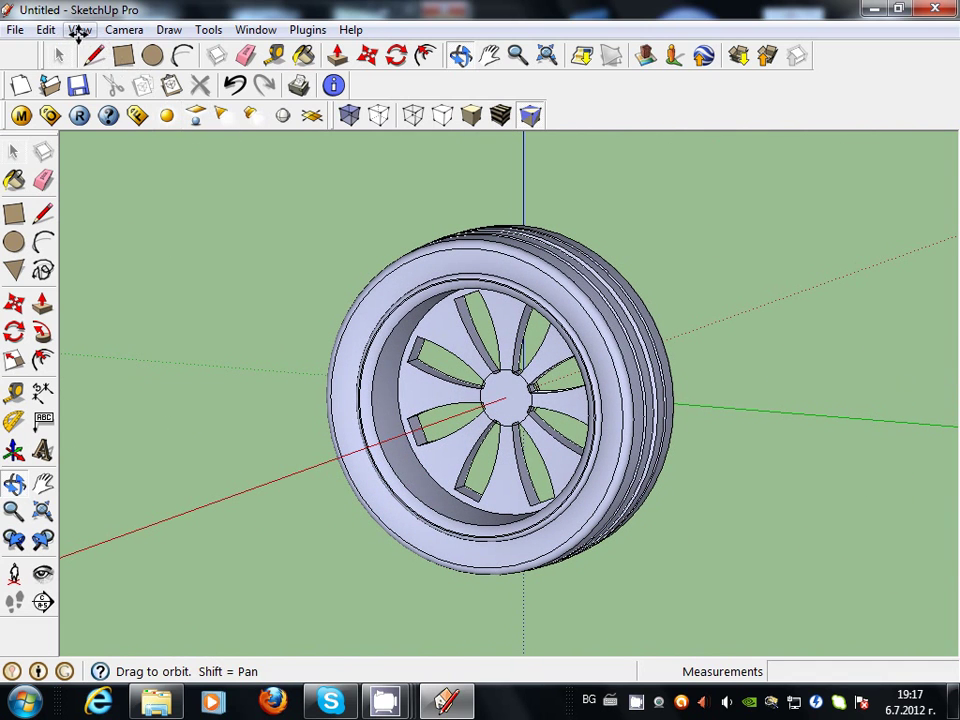
Turn off edge display under View > Edge Style, orbit around the wheel, and select the whole model
left_click(80, 30)
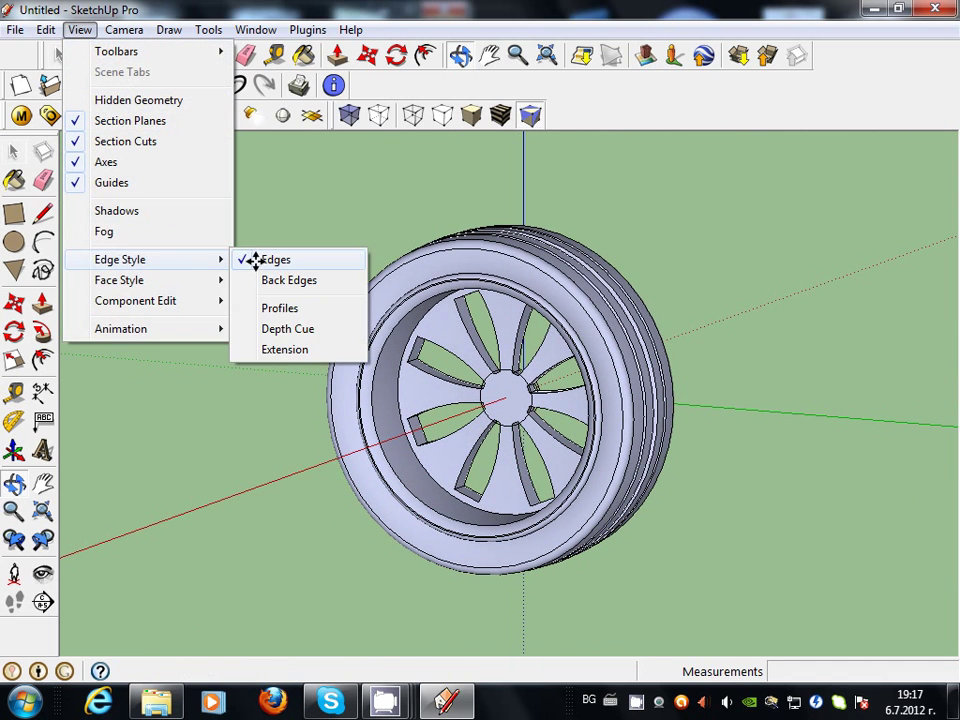
left_click(253, 258)
mouse_move(384, 334)
middle_mouse_down()
mouse_move(617, 369)
mouse_move(810, 366)
mouse_move(204, 336)
mouse_move(264, 396)
mouse_move(536, 360)
middle_mouse_up()
mouse_move(406, 360)
middle_mouse_down()
mouse_move(602, 441)
mouse_move(446, 401)
mouse_move(814, 435)
mouse_move(484, 418)
mouse_move(718, 345)
mouse_move(793, 347)
middle_mouse_up()
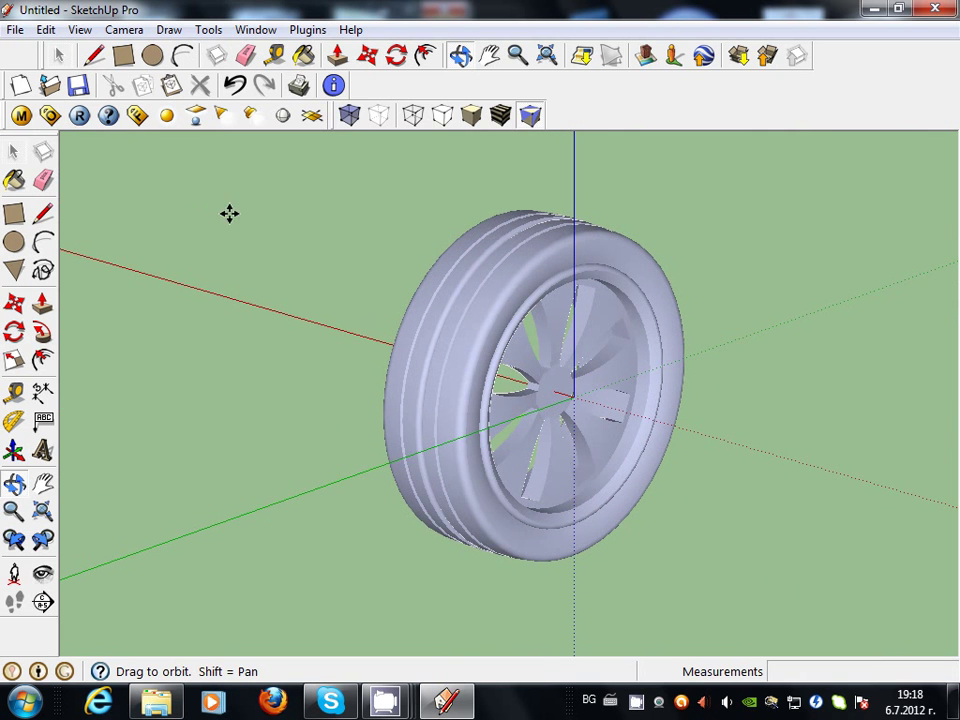
key("ctrl+a")
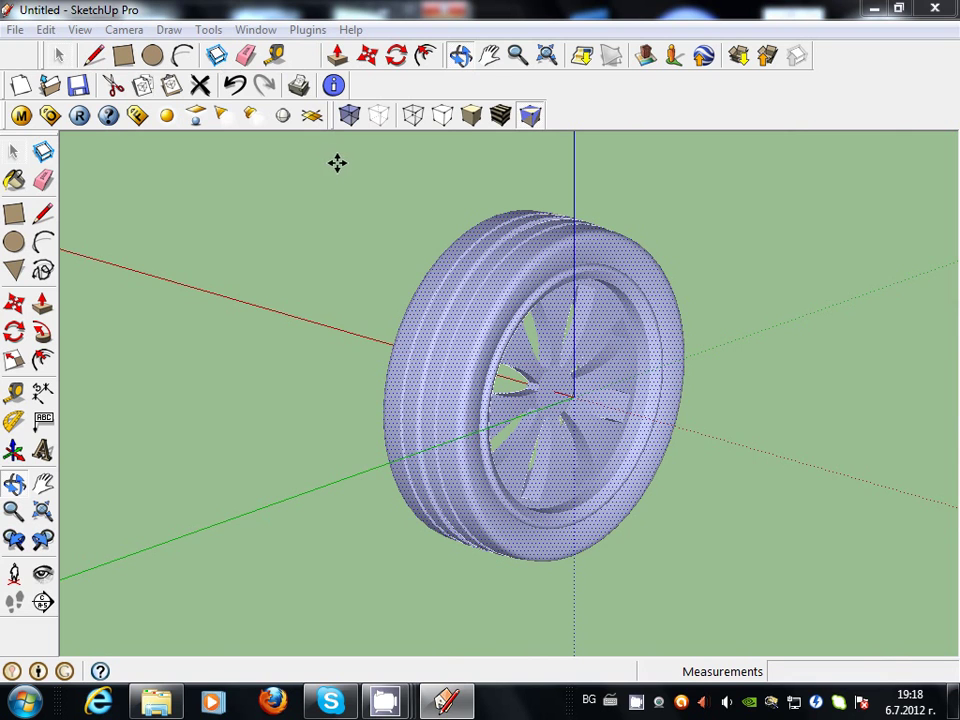
key("b")
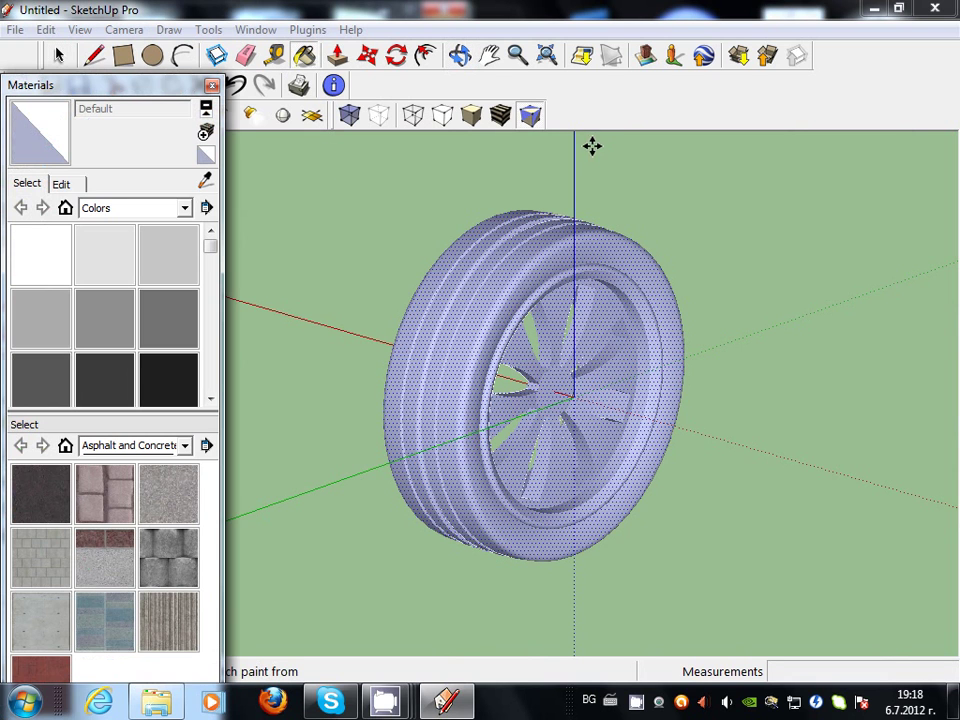
Paint the whole wheel dark grey Color_007, reversing the faces so the colour shows
left_click(113, 369)
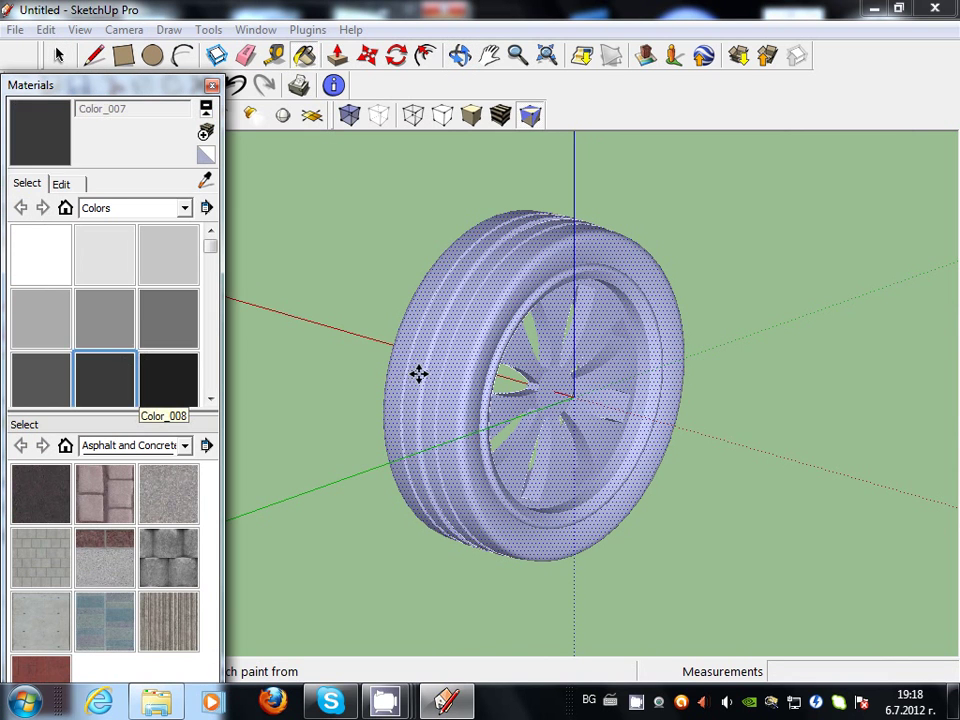
left_click(435, 300)
left_click(476, 336)
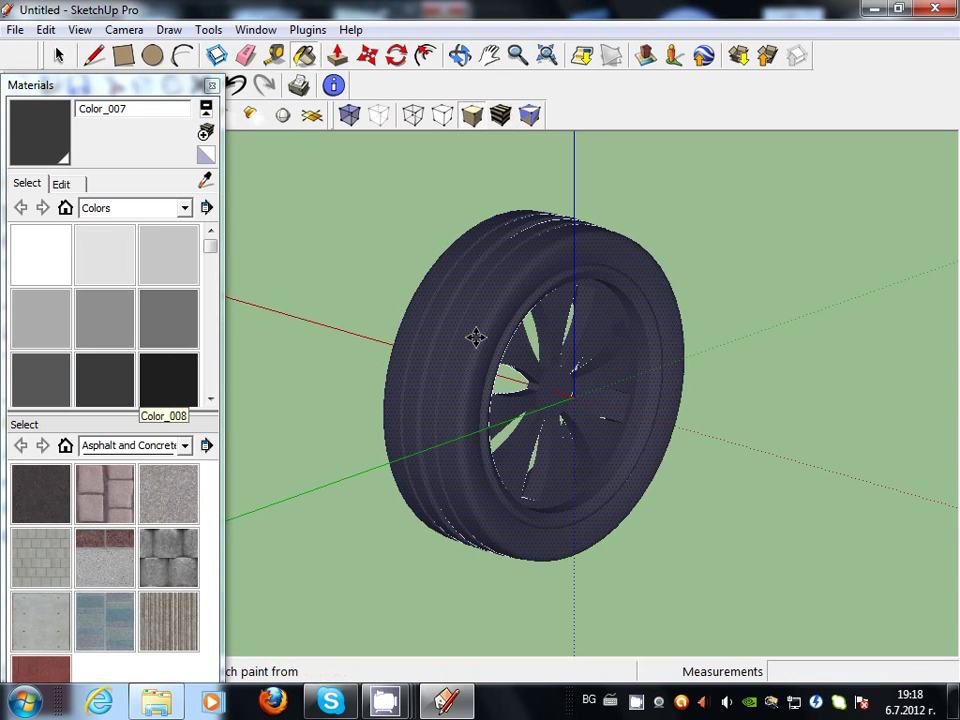
right_click(476, 338)
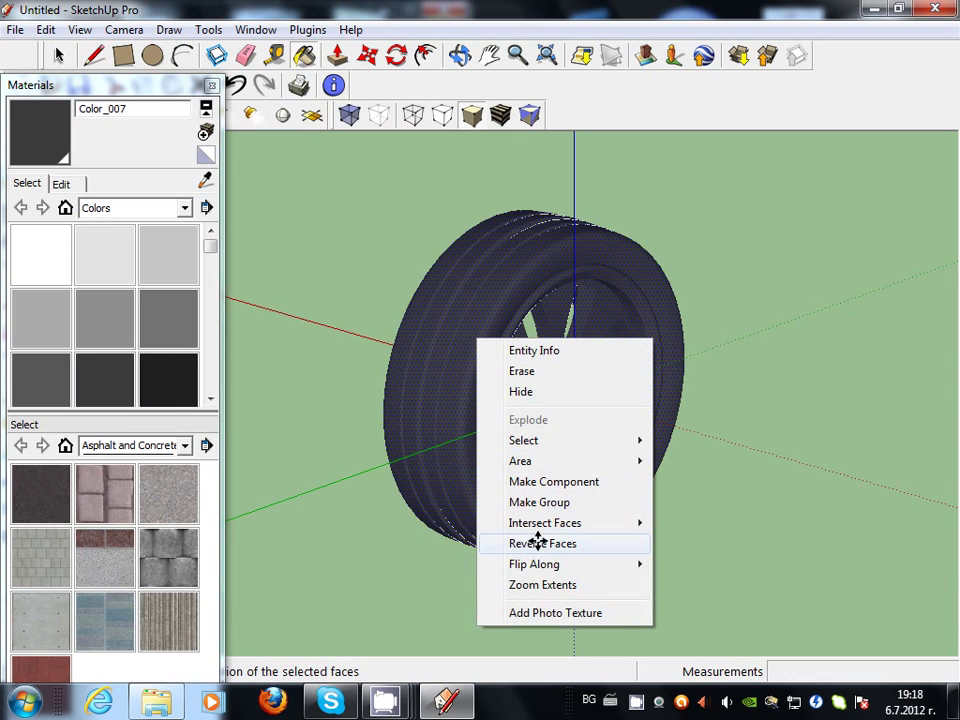
left_click(538, 543)
left_click(458, 368)
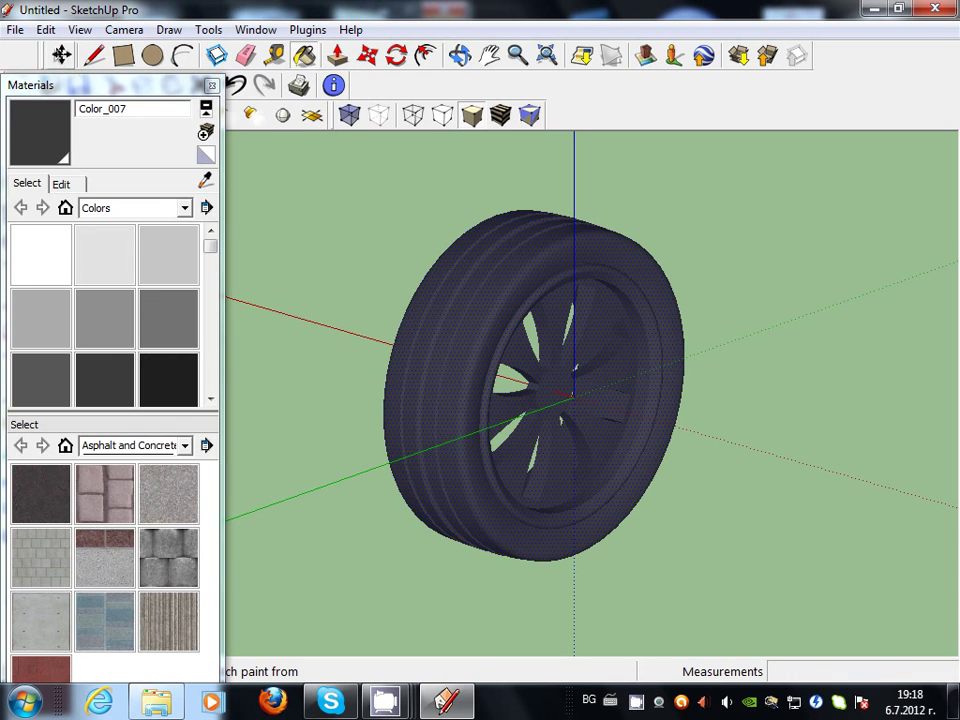
left_click(58, 55)
left_click(365, 367)
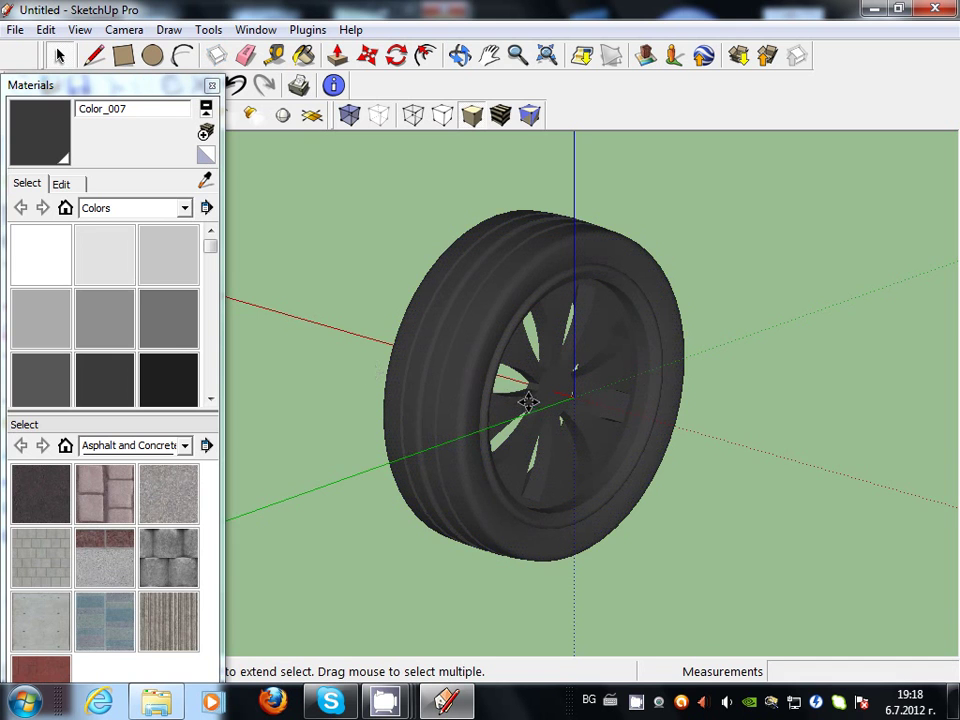
scroll(525, 395, "up", 2)
scroll(521, 381, "up", 2)
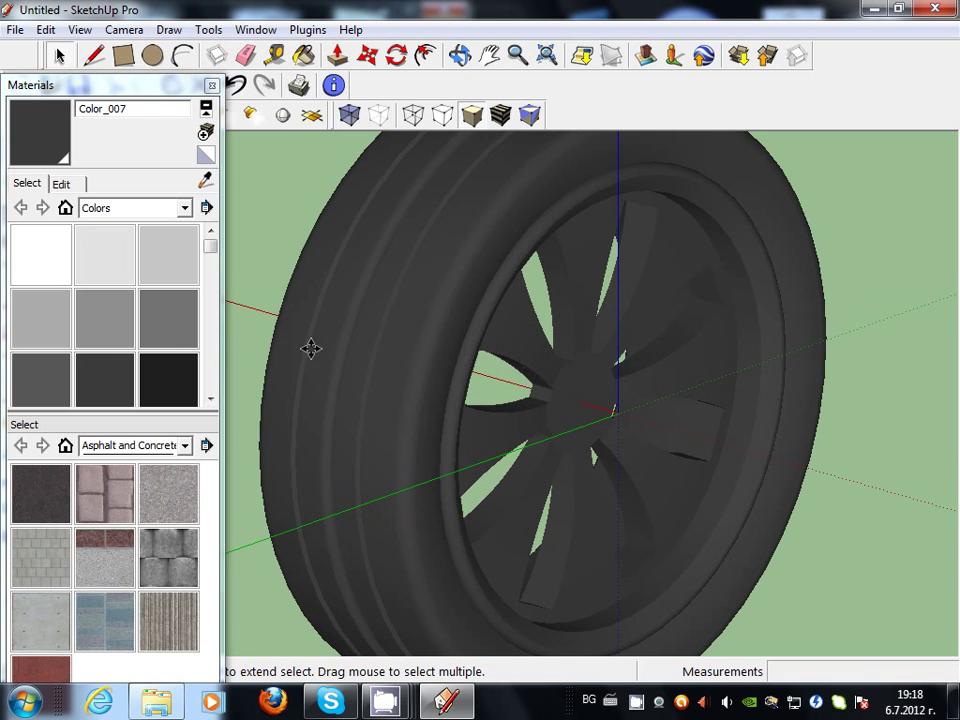
Paint the hub, rim face and spoke faces light grey Color_001
left_click(109, 250)
left_click(587, 483)
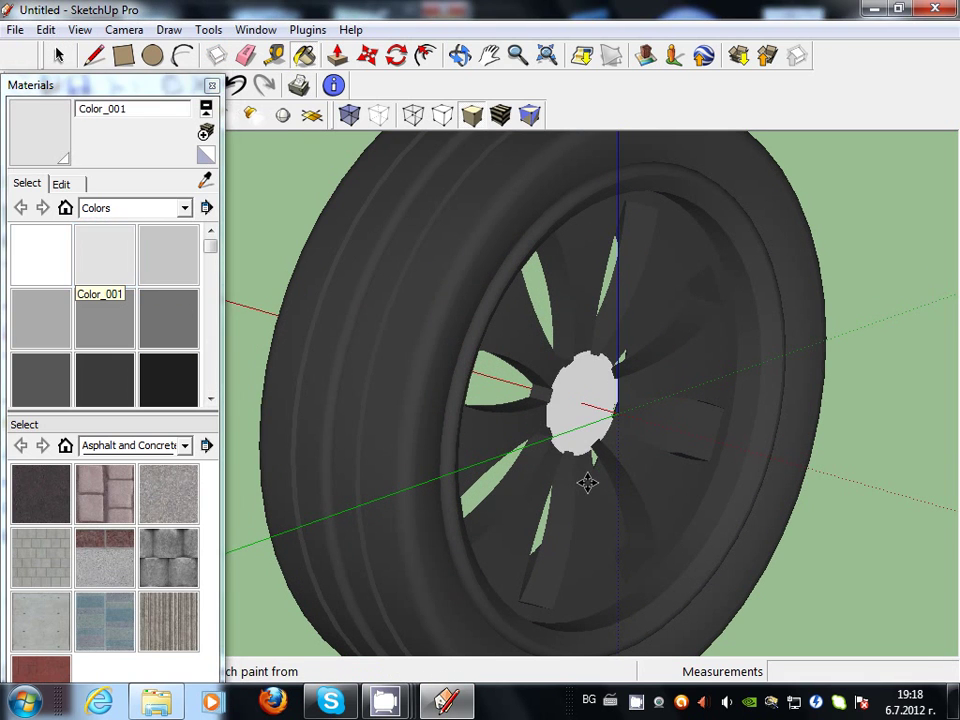
left_click(551, 482)
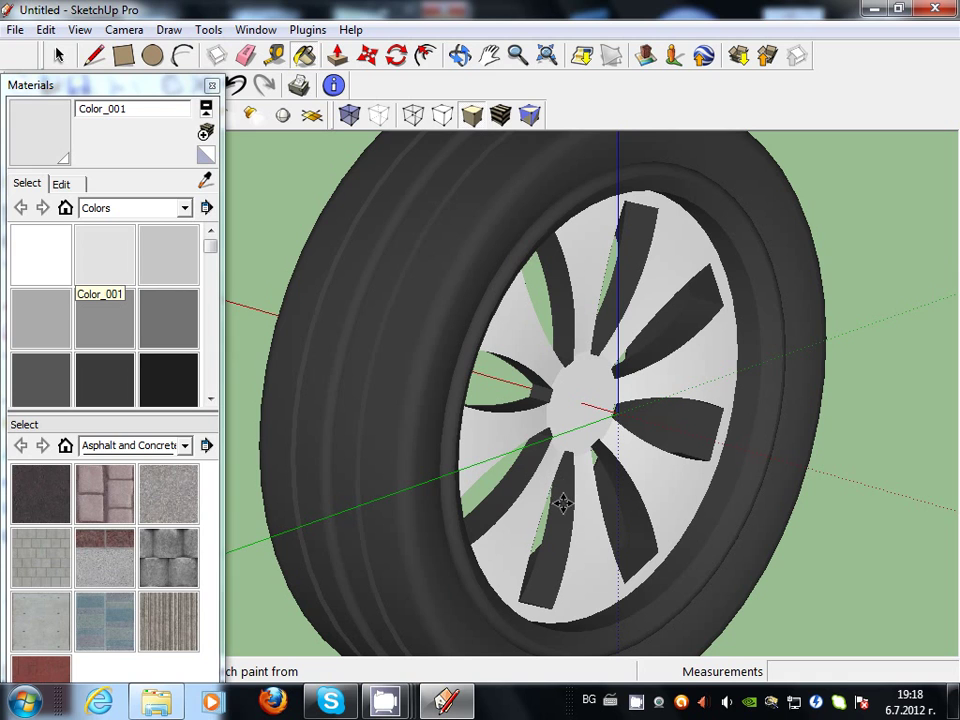
left_click(563, 504)
left_click(637, 524)
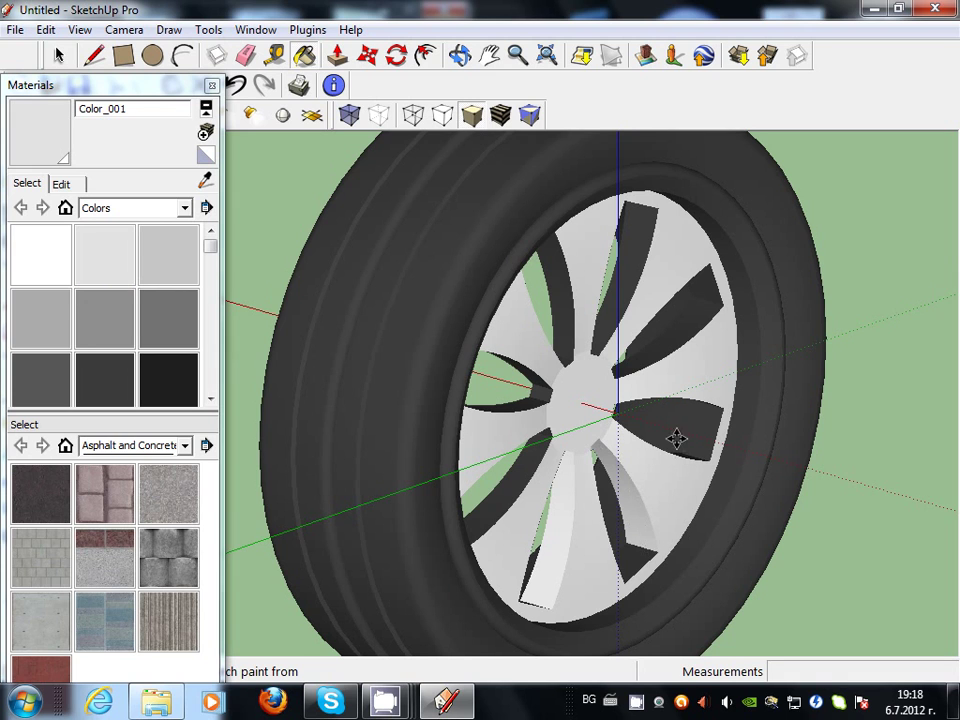
left_click(706, 430)
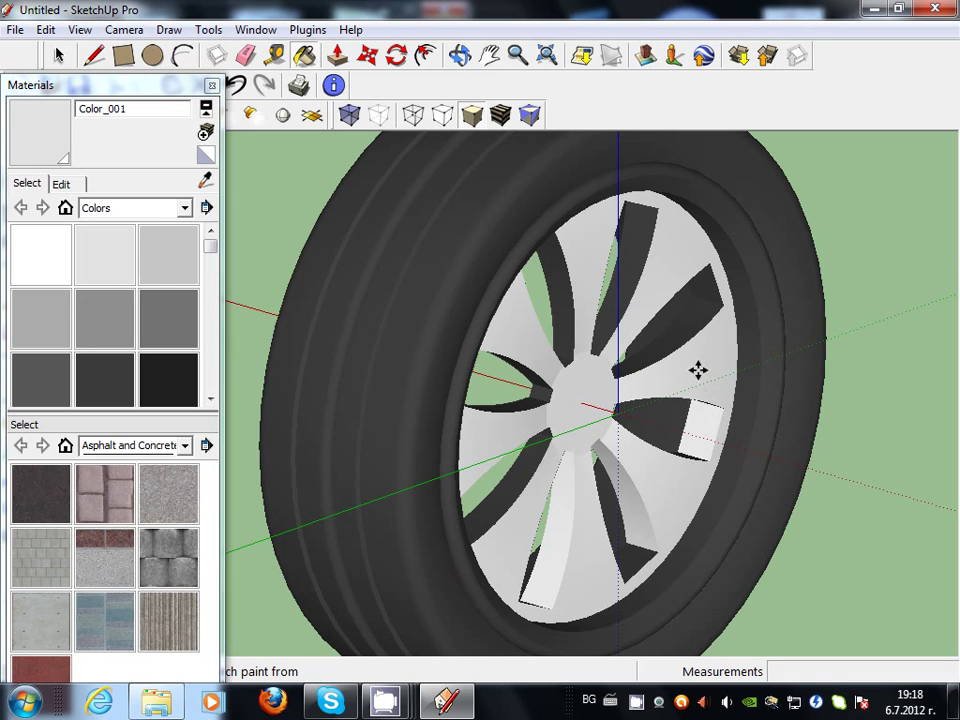
left_click(708, 296)
left_click(698, 320)
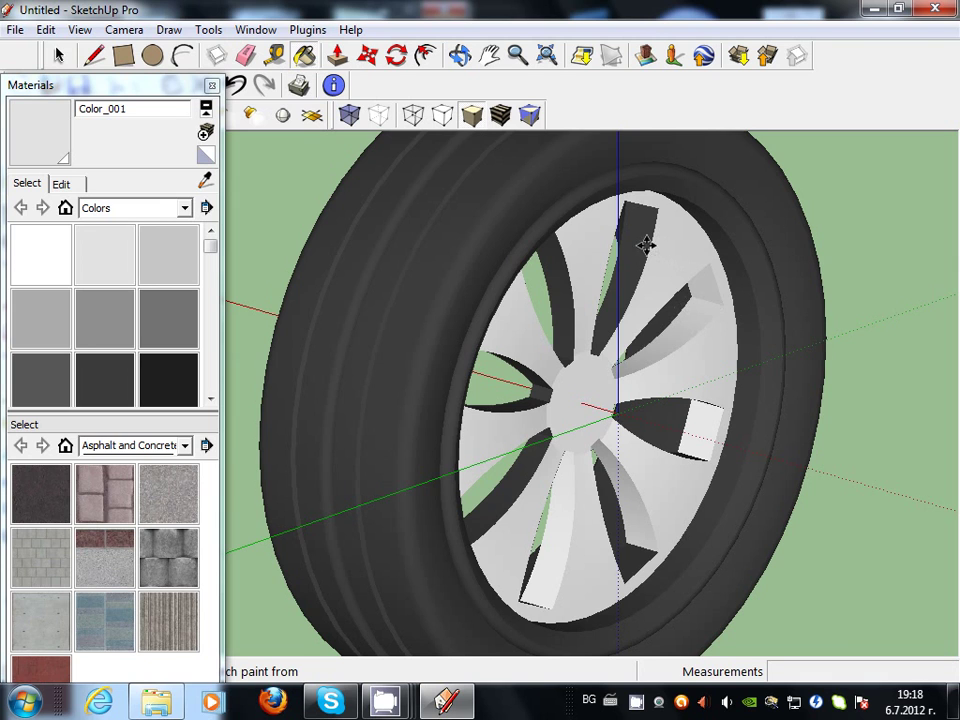
left_click(636, 241)
left_click(559, 287)
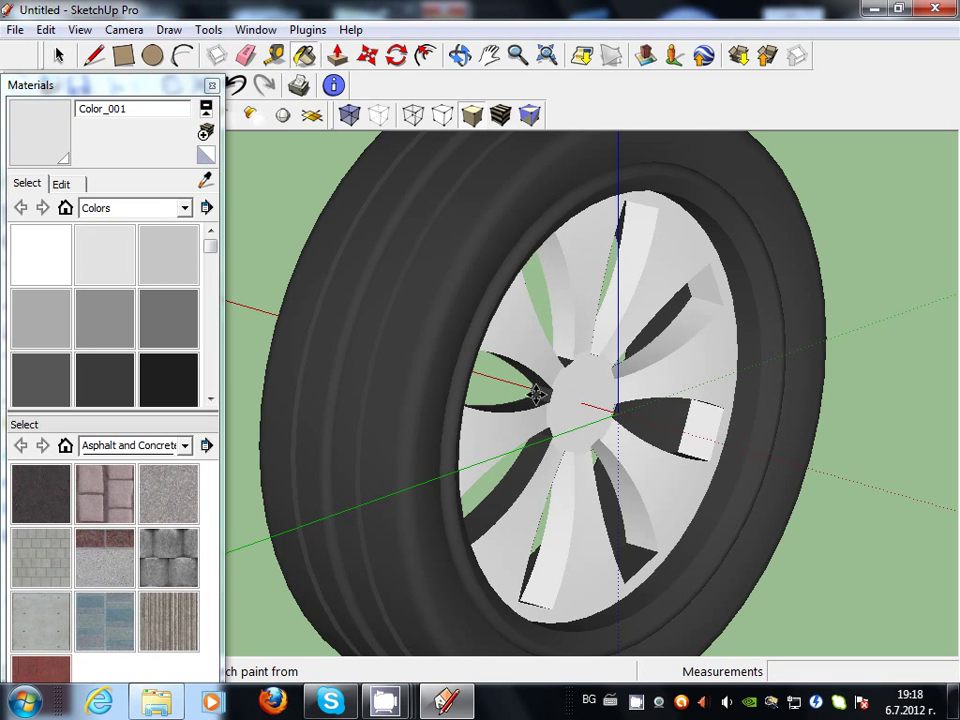
left_click(537, 394)
left_click(526, 405)
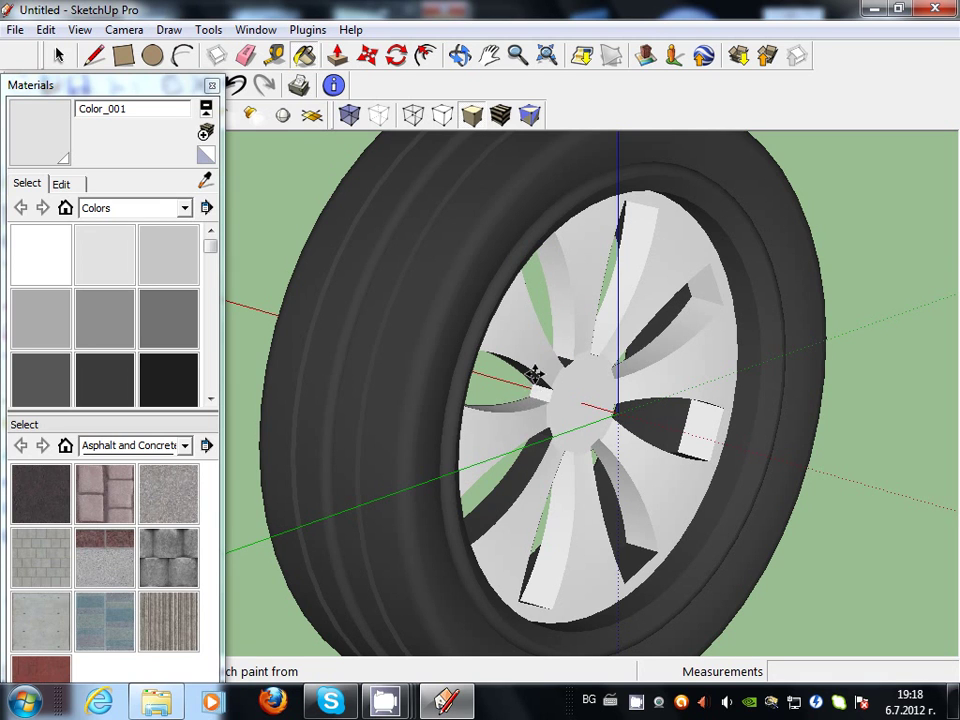
scroll(535, 373, "up", 3)
scroll(532, 379, "up", 2)
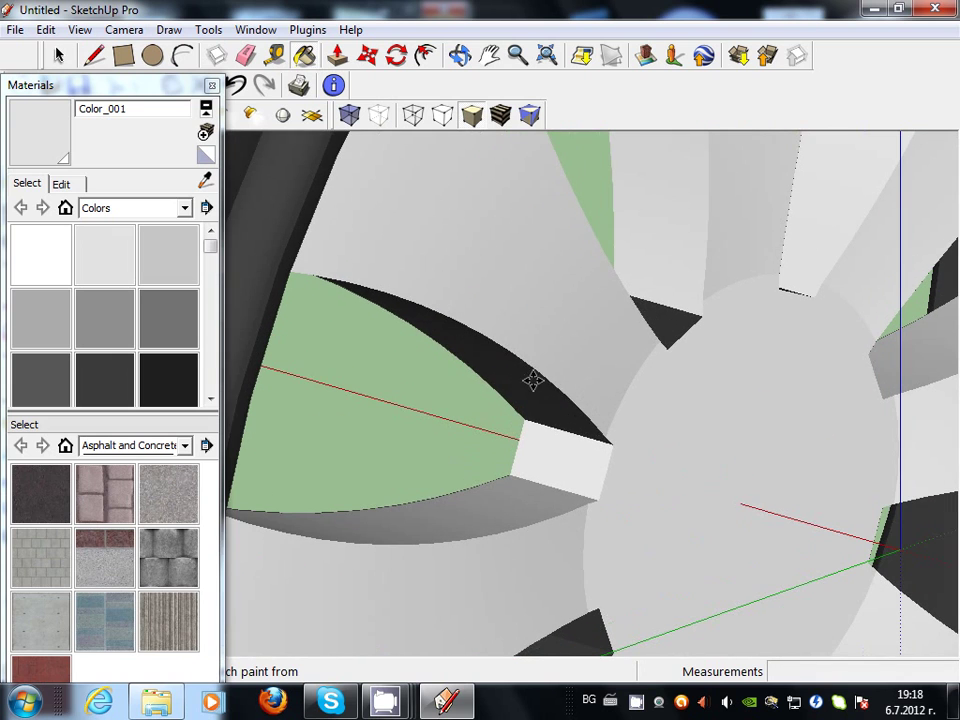
left_click(584, 384)
left_click(688, 324)
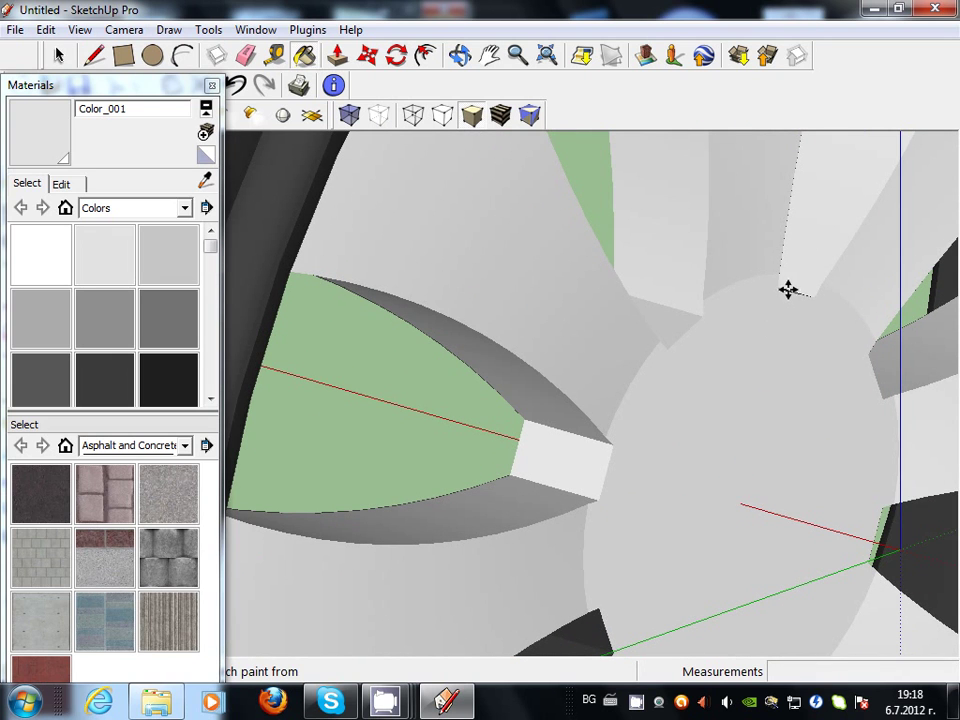
scroll(588, 484, "down", 2)
left_click(573, 622)
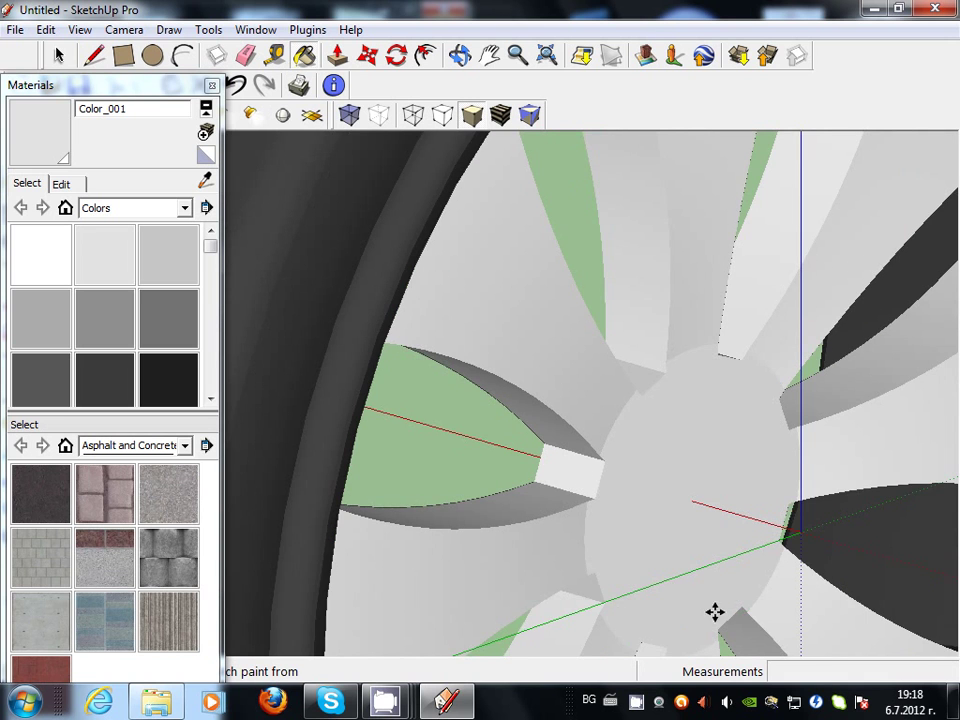
scroll(768, 568, "down", 3)
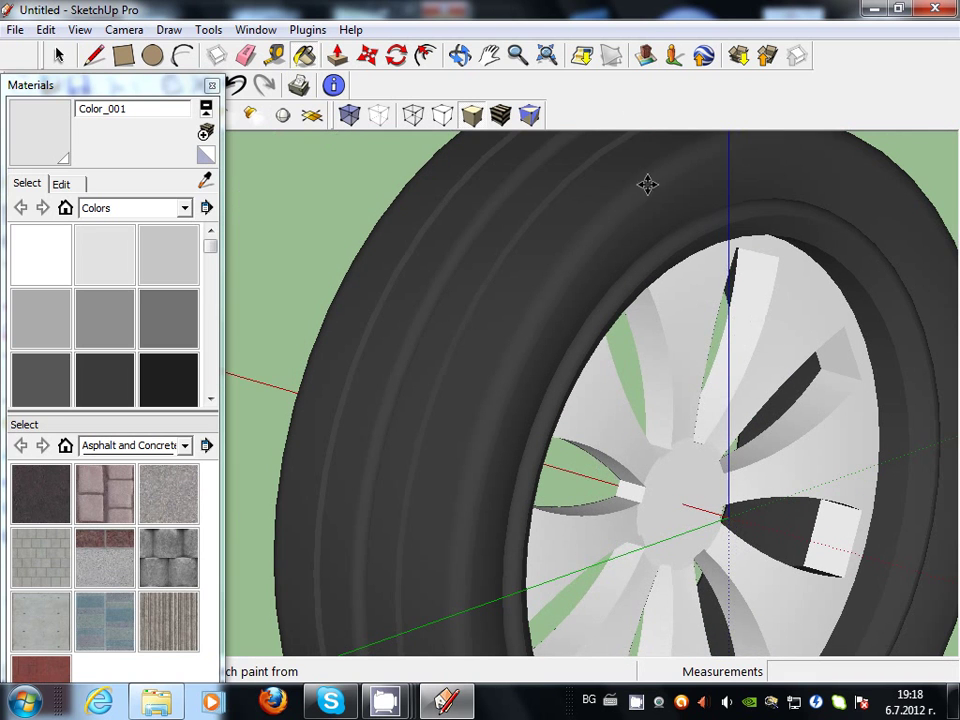
From a face-on hub view, paint the remaining spoke top, end and inner side faces light grey
left_click(460, 55)
mouse_move(739, 407)
left_mouse_down()
mouse_move(385, 325)
mouse_move(295, 331)
left_mouse_up()
scroll(337, 324, "up", 3)
scroll(403, 358, "up", 3)
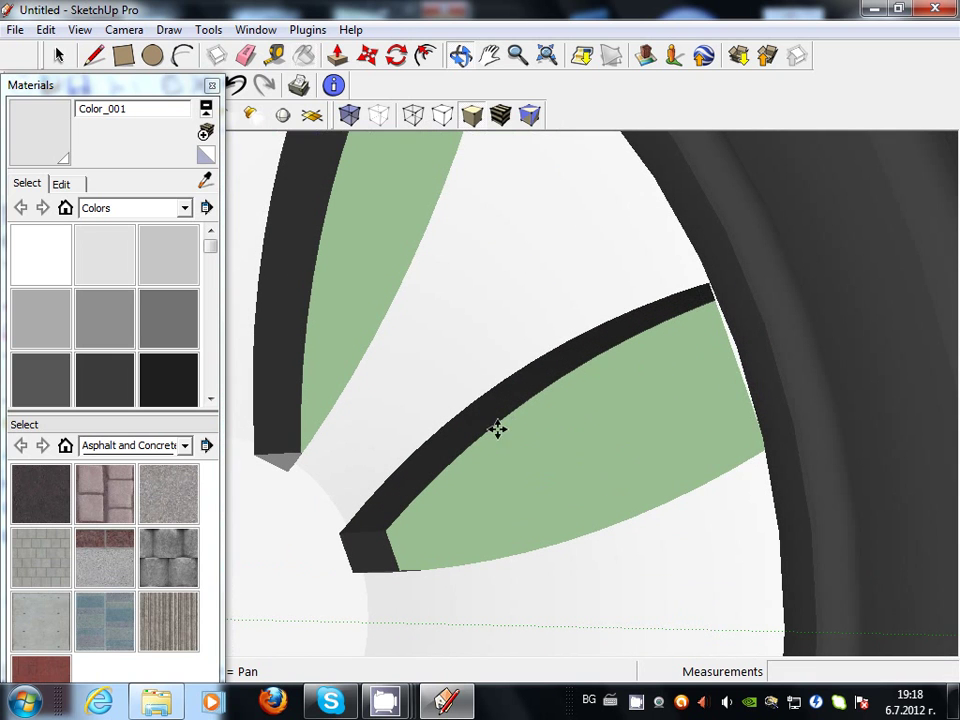
key("b")
left_click(441, 446)
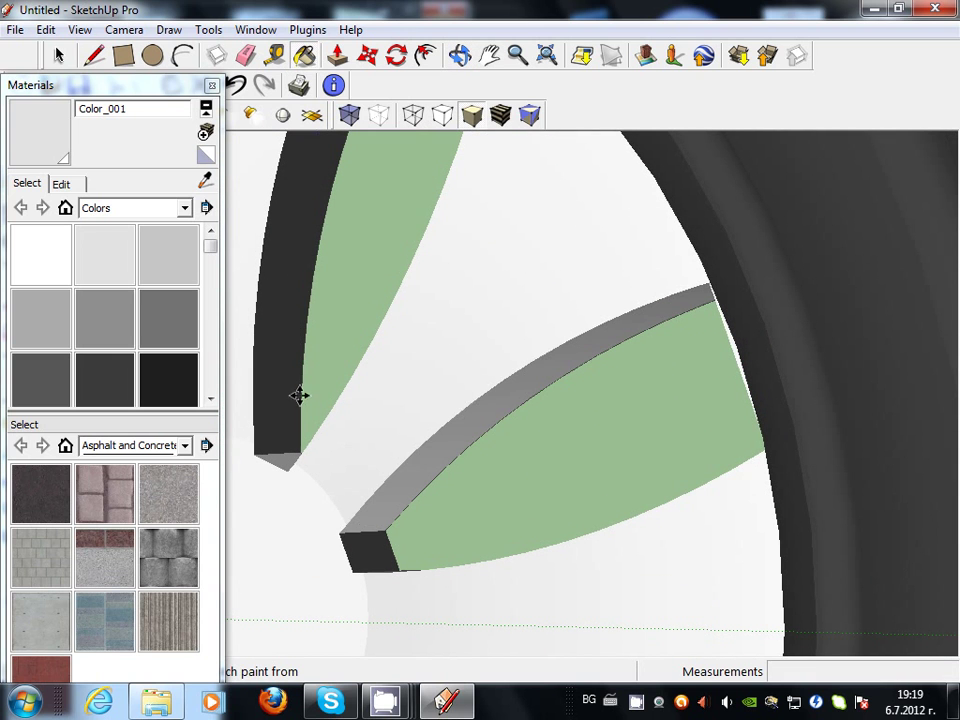
left_click(282, 368)
left_click(369, 553)
scroll(392, 538, "down", 5)
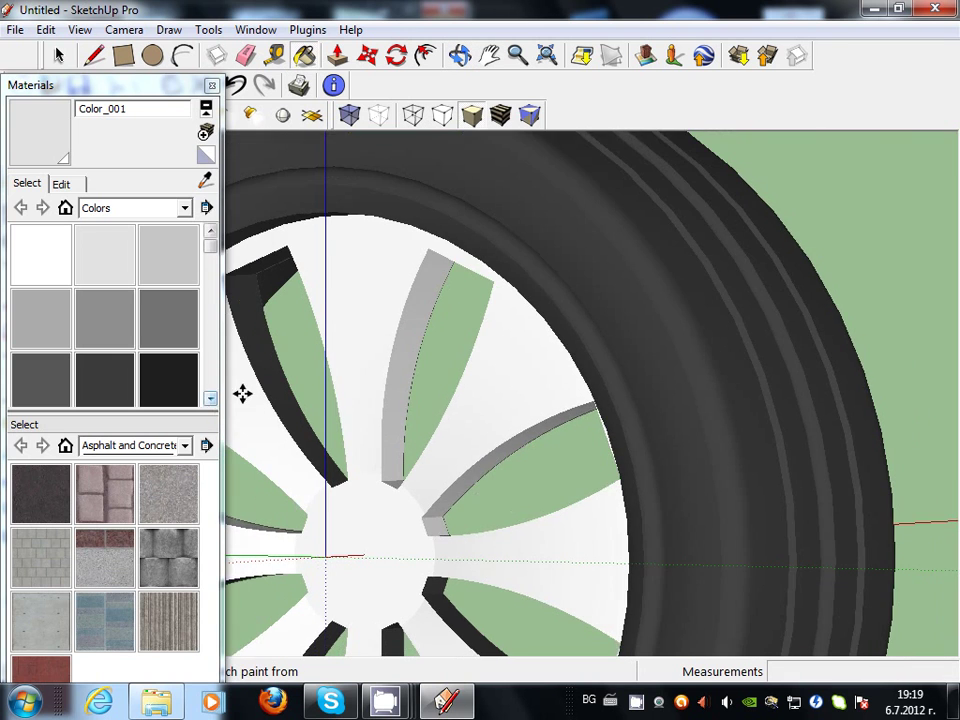
scroll(243, 393, "up", 2)
left_click(258, 336)
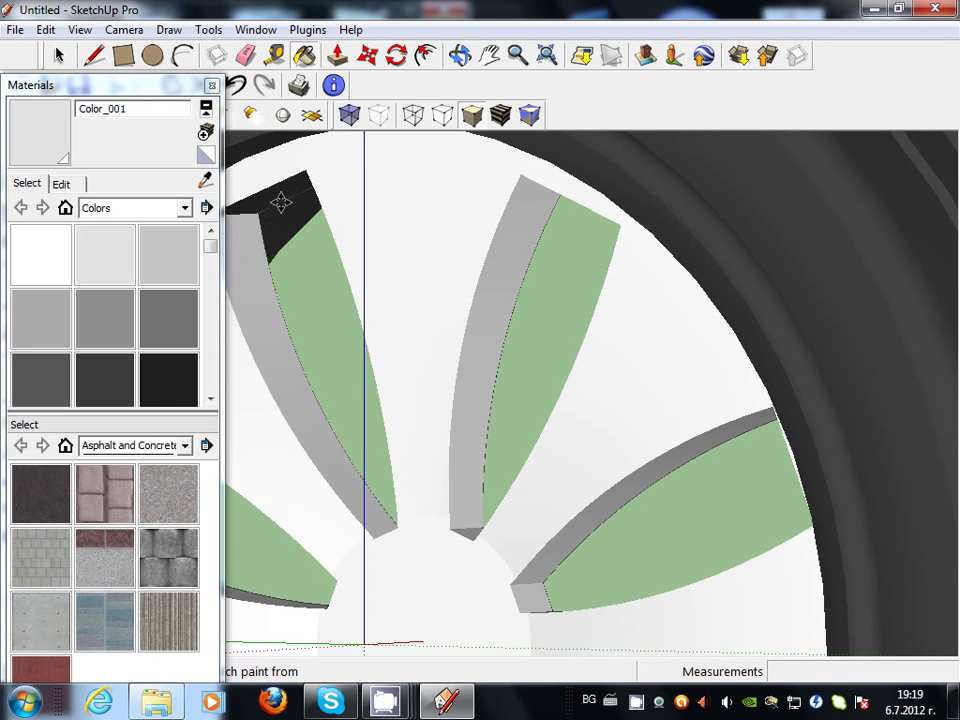
scroll(328, 208, "down", 4)
scroll(608, 204, "down", 1)
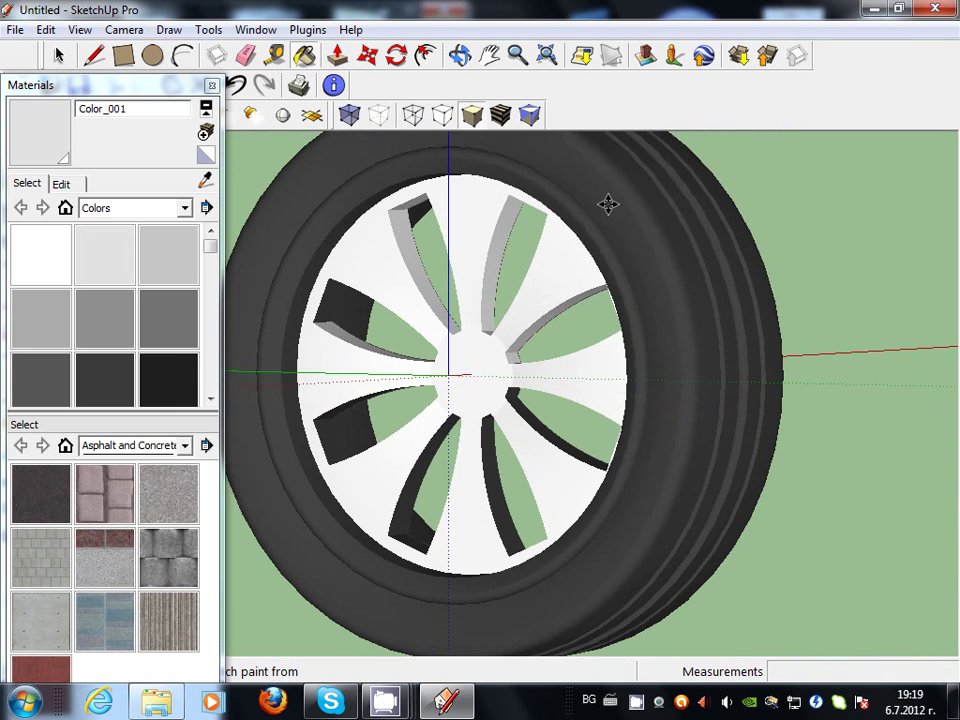
mouse_move(435, 371)
middle_mouse_down()
mouse_move(638, 406)
mouse_move(642, 389)
middle_mouse_up()
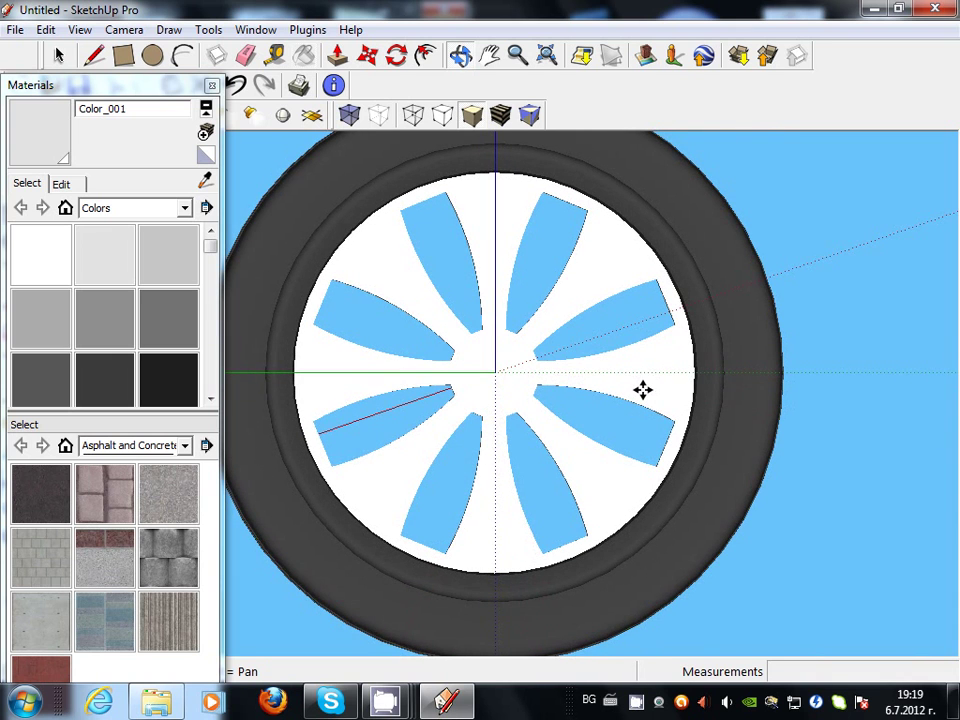
key("b")
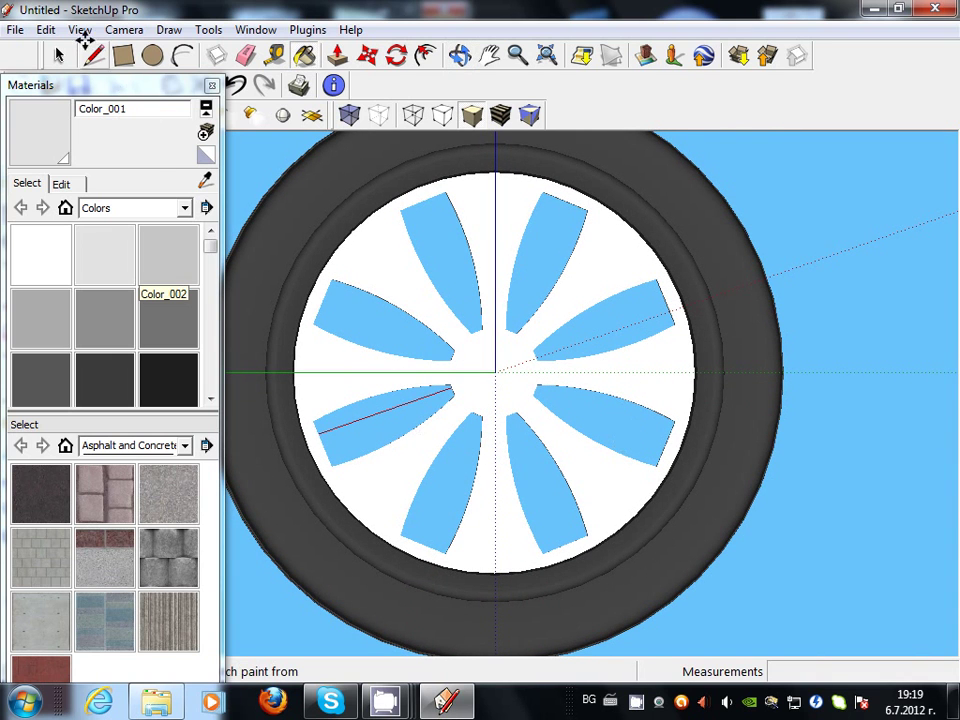
left_click(70, 52)
left_click_drag(612, 500, 376, 246)
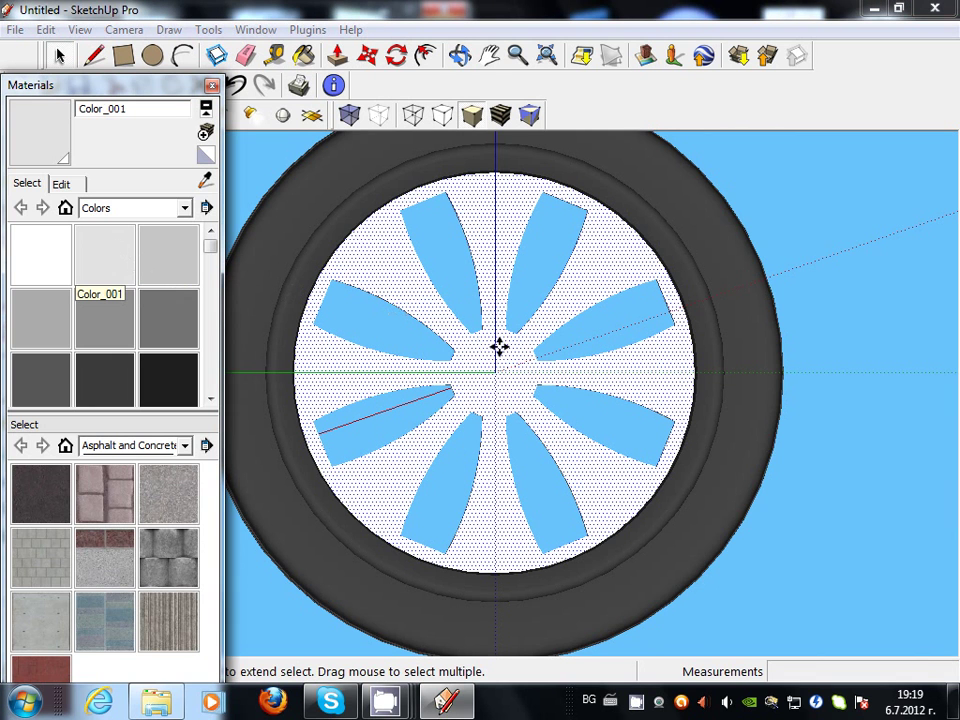
left_click(105, 250)
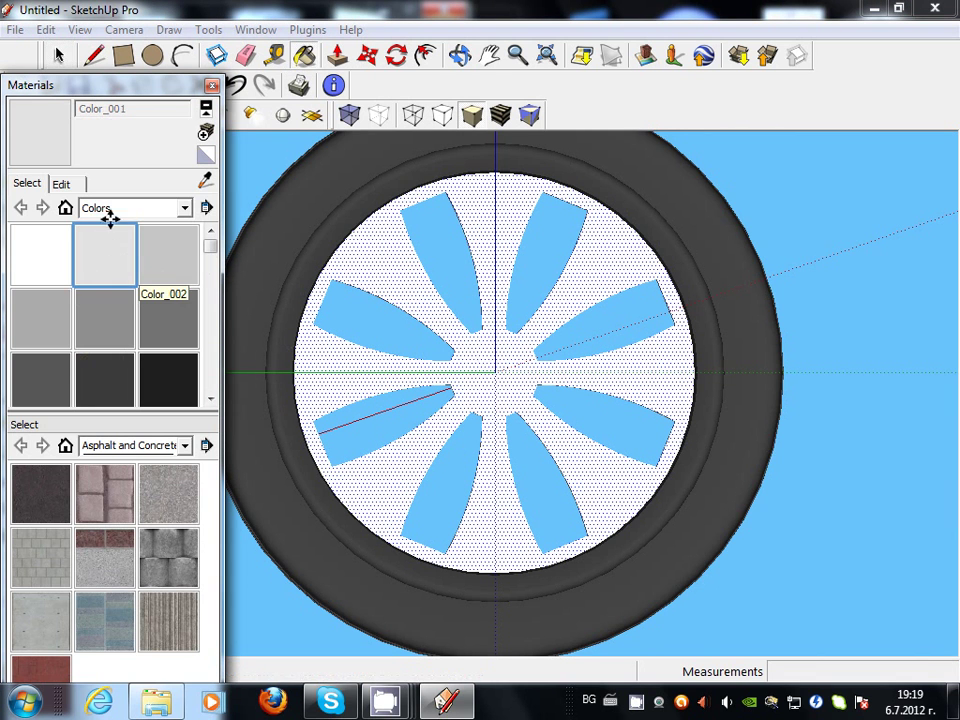
left_click(480, 370)
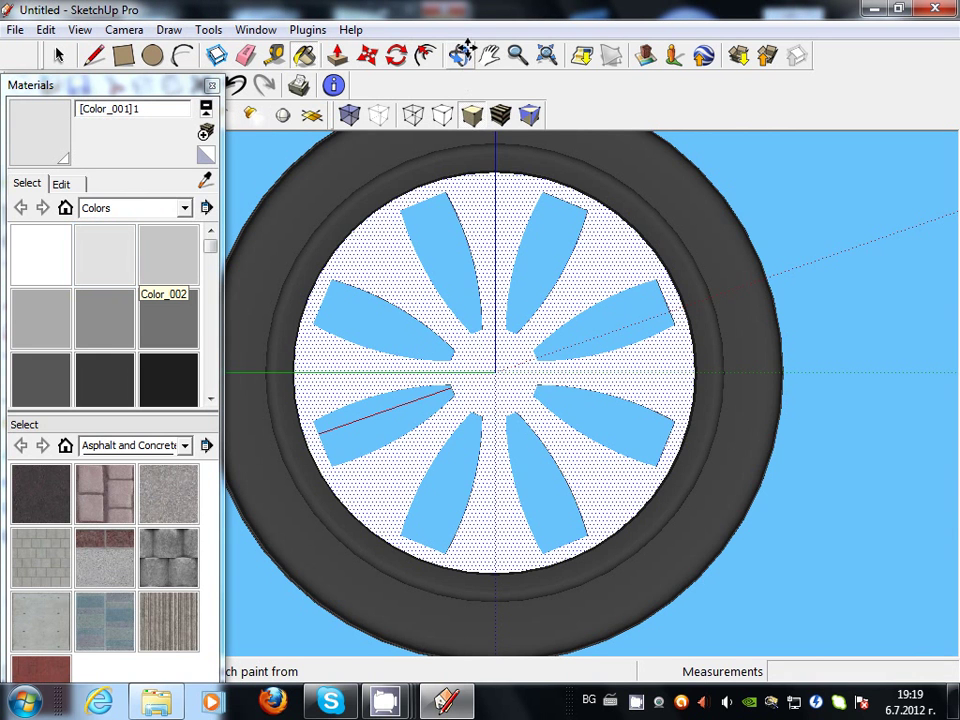
mouse_move(456, 261)
middle_mouse_down()
mouse_move(555, 392)
mouse_move(683, 460)
mouse_move(944, 454)
middle_mouse_up()
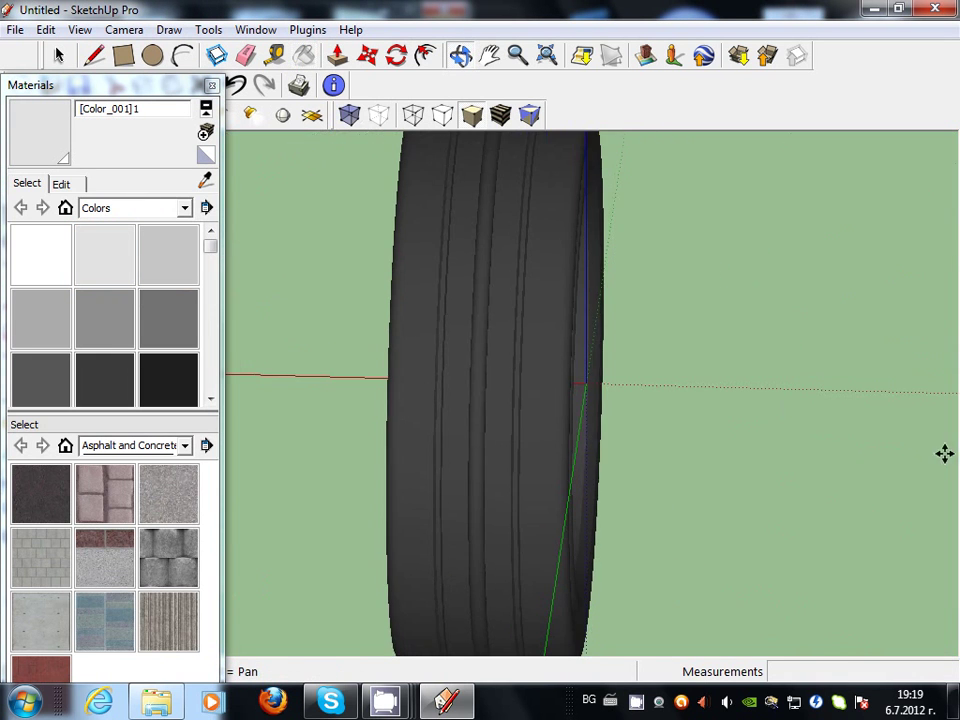
middle_click_drag(431, 458, 906, 442)
right_click(418, 428)
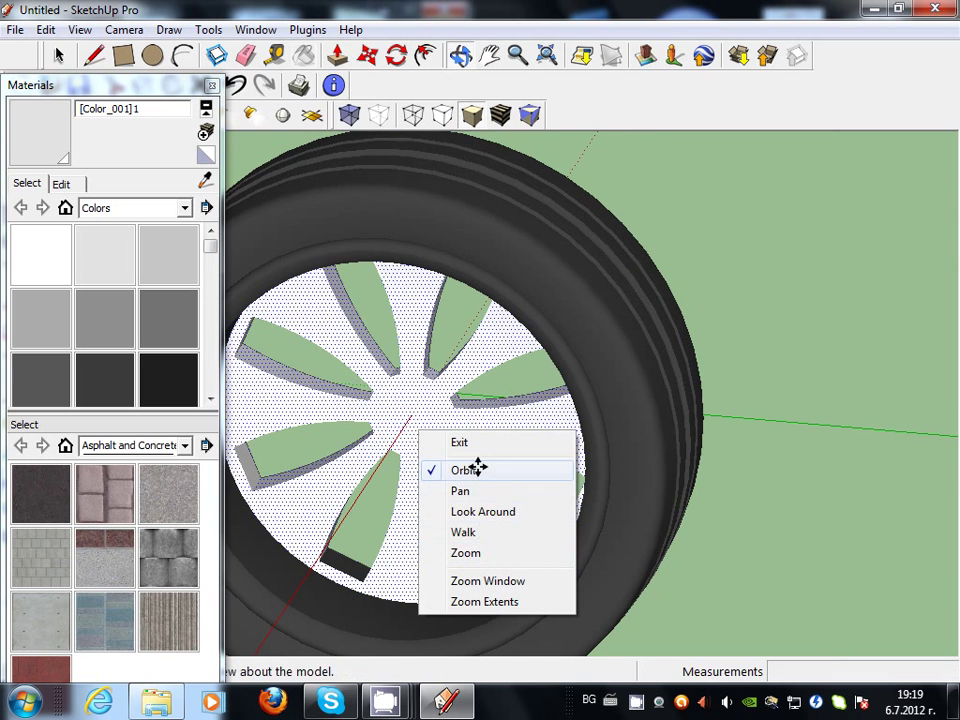
Reverse the rim face so its white front faces outward, and repaint it
left_click(456, 441)
right_click(441, 426)
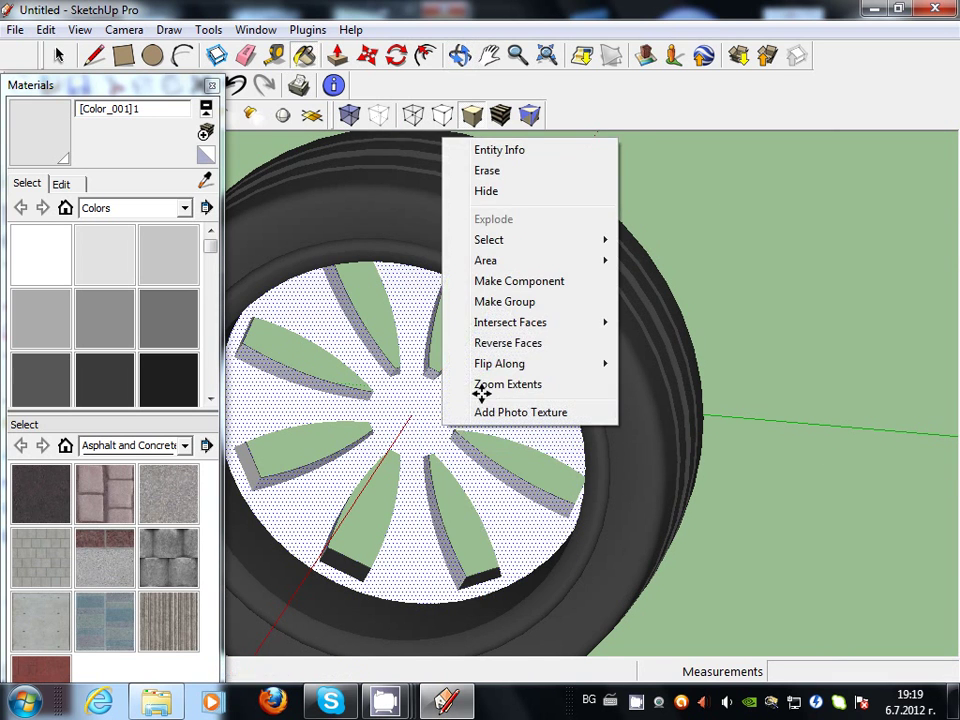
left_click(494, 343)
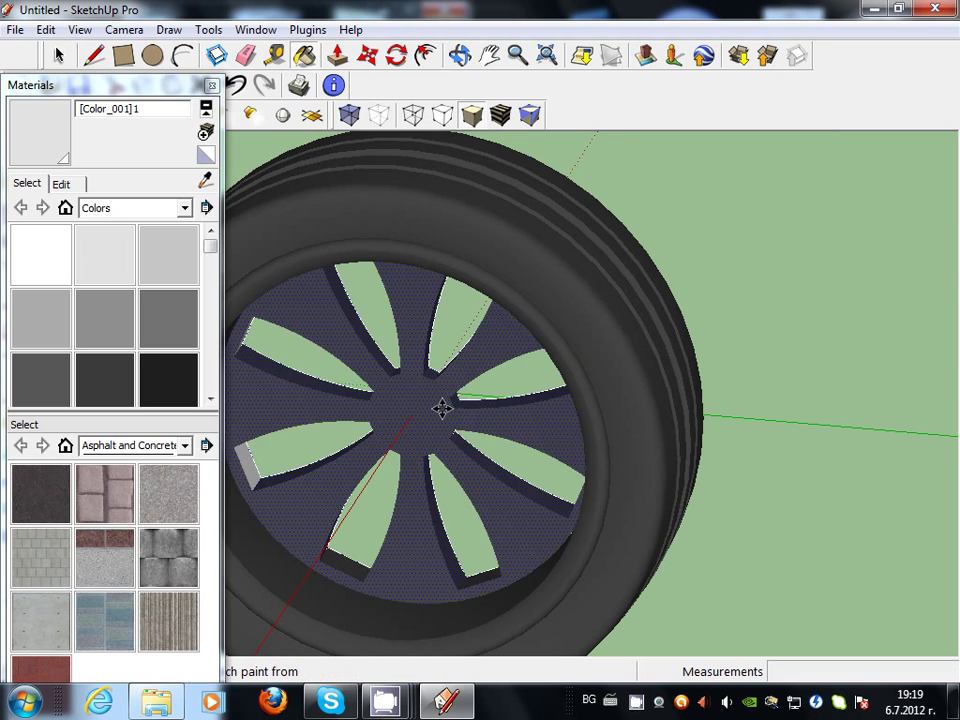
left_click(441, 410)
Paint the dark end faces of the lower spoke openings light grey
scroll(325, 597, "up", 3)
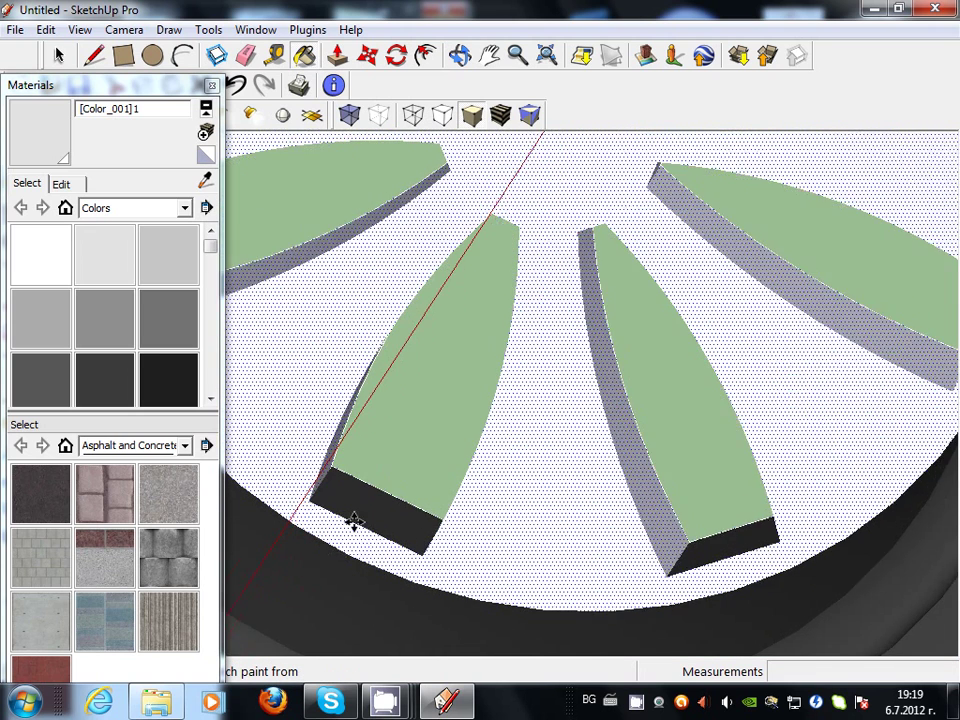
scroll(354, 521, "up", 3)
left_click(375, 499)
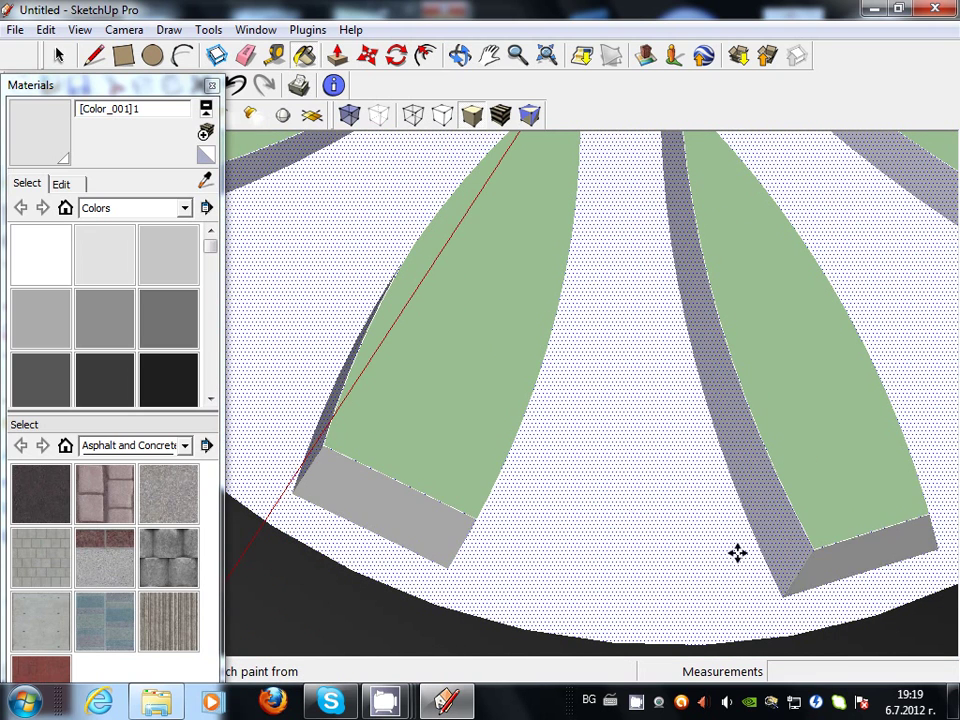
left_click(818, 560)
scroll(628, 544, "down", 5)
scroll(655, 379, "down", 2)
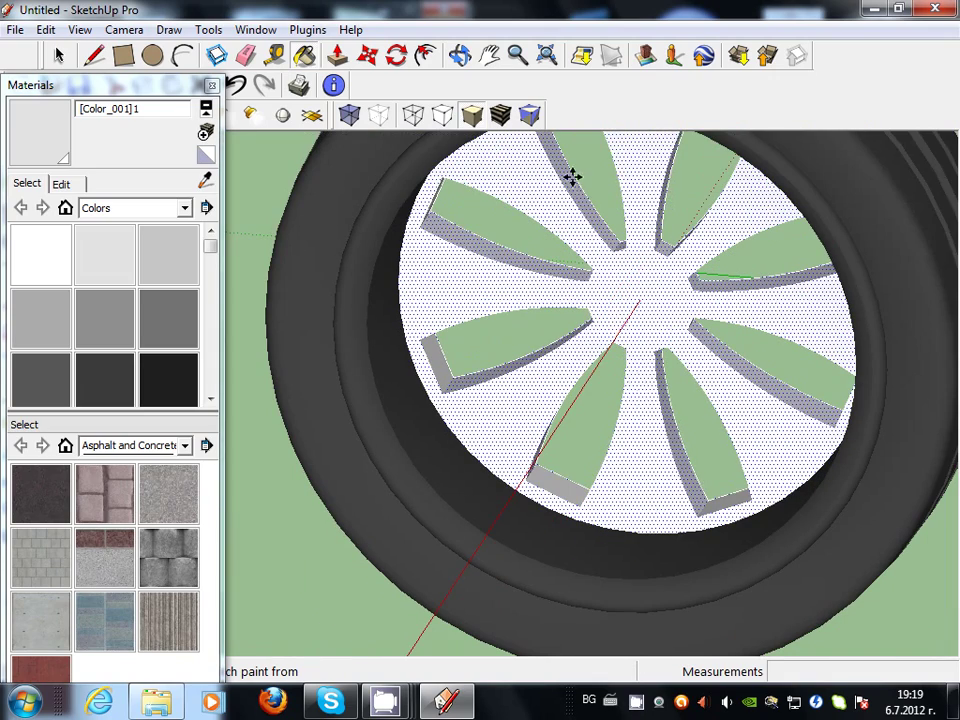
On the back of the wheel, paint the last dark triangular spoke face light grey
mouse_move(506, 420)
middle_mouse_down()
mouse_move(417, 286)
mouse_move(733, 373)
mouse_move(859, 281)
mouse_move(853, 180)
mouse_move(830, 200)
middle_mouse_up()
scroll(814, 516, "up", 3)
scroll(782, 418, "up", 2)
key("b")
left_click(761, 388)
Paint the inner bands between the rim and tyre white on the back side
scroll(764, 495, "down", 3)
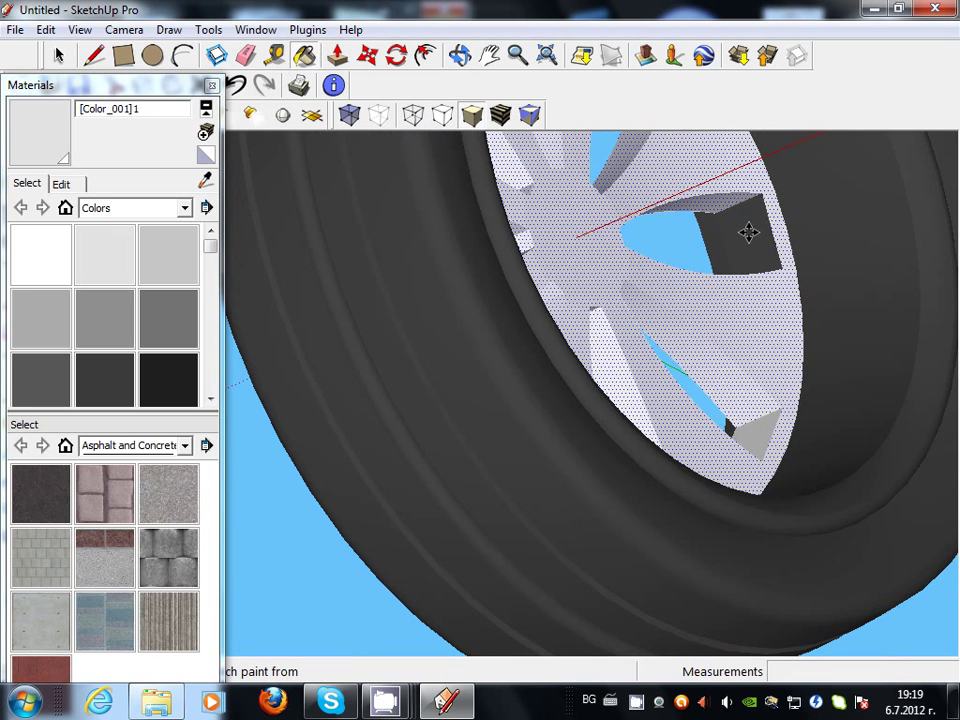
scroll(742, 270, "down", 3)
scroll(825, 311, "up", 1)
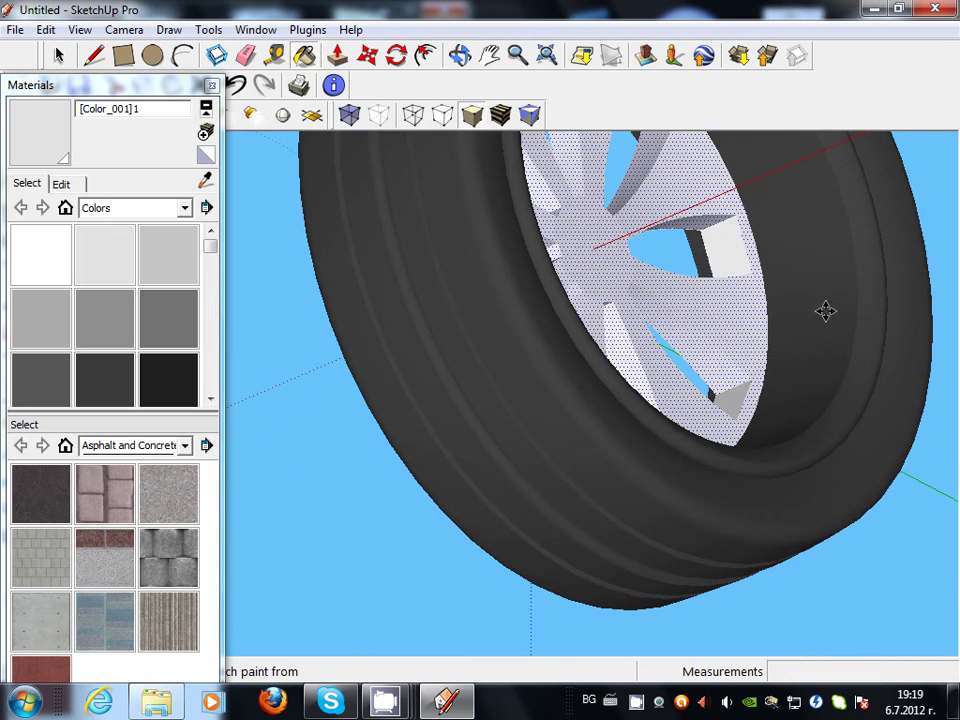
left_click(825, 311)
left_click(866, 314)
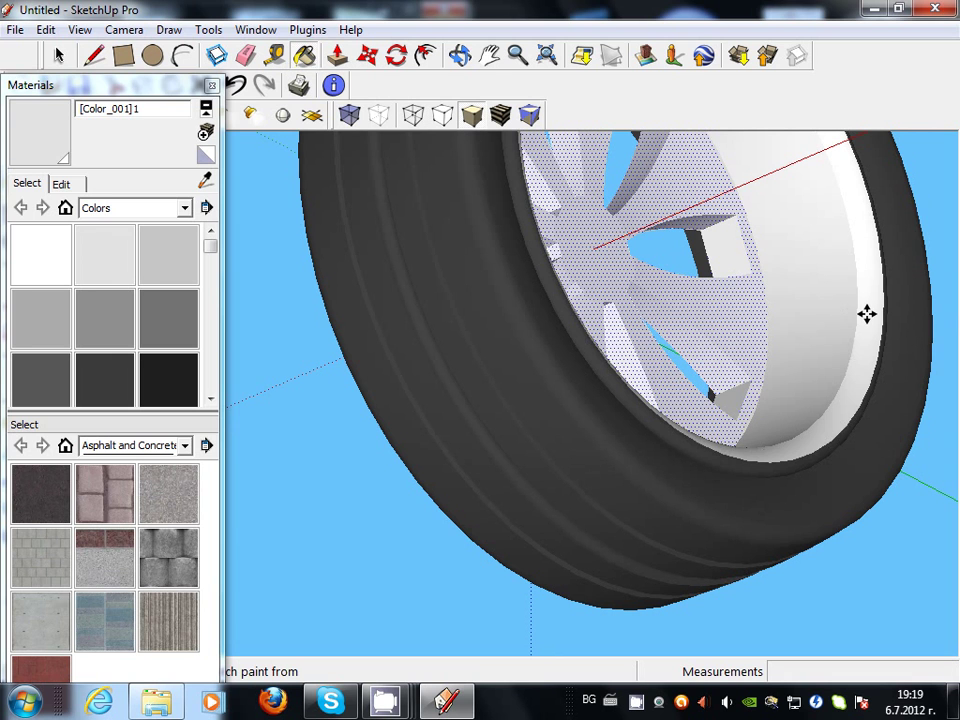
left_click(665, 429)
scroll(690, 421, "up", 2)
scroll(692, 454, "up", 2)
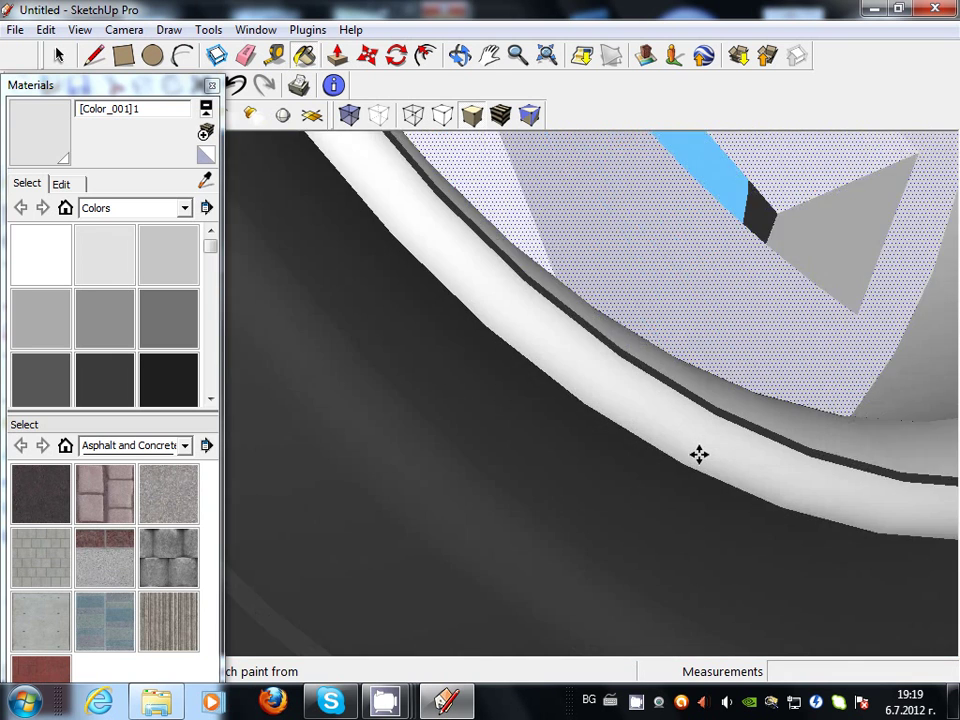
scroll(698, 454, "up", 2)
scroll(736, 382, "down", 1)
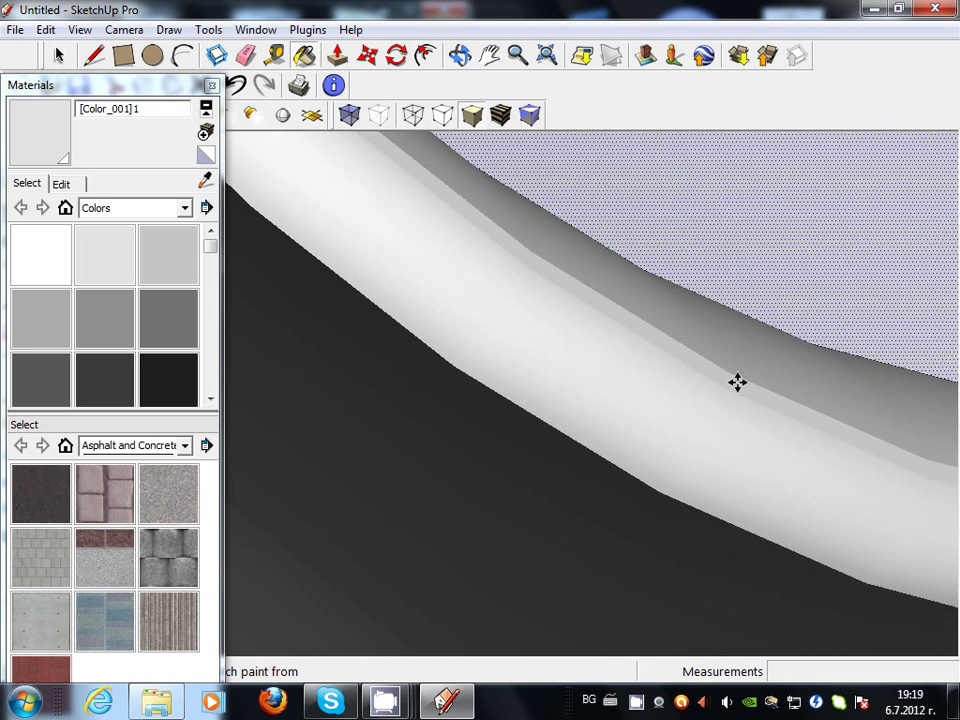
scroll(737, 381, "down", 2)
scroll(731, 414, "down", 2)
scroll(710, 457, "down", 2)
scroll(710, 457, "down", 2)
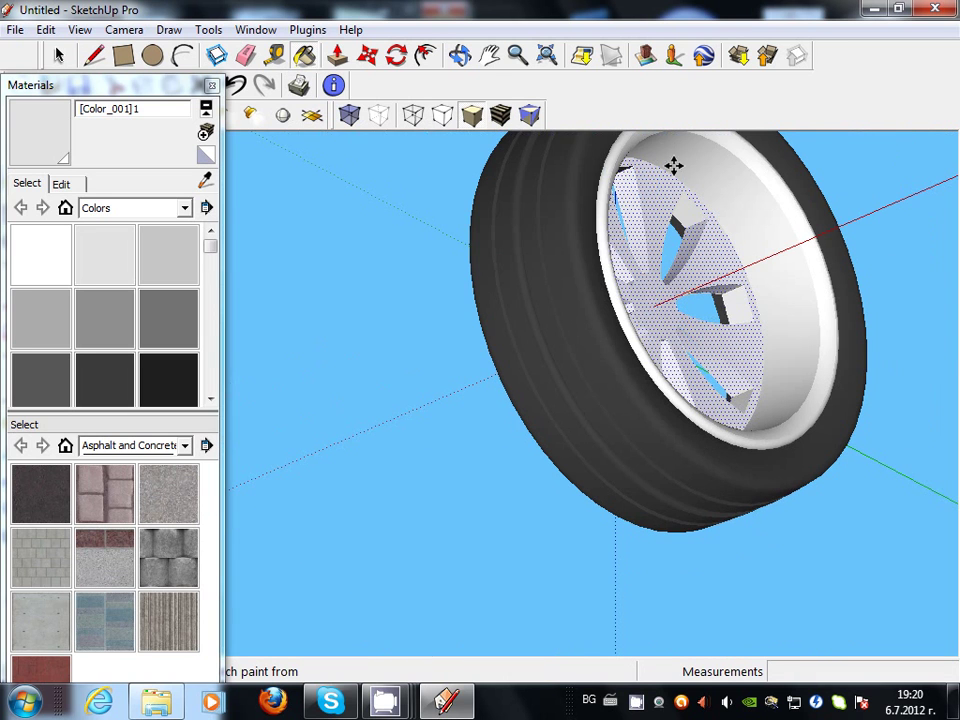
On the front side, paint the curved bands next to the rim white
middle_click_drag(555, 256, 506, 357)
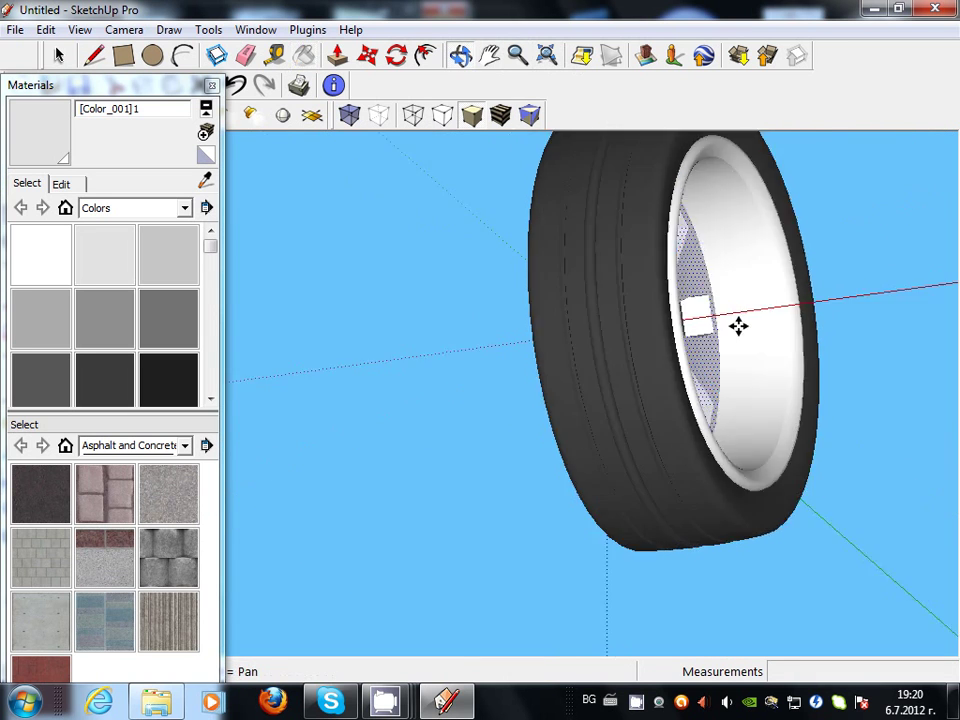
scroll(386, 437, "up", 3)
scroll(349, 420, "up", 3)
left_click(345, 426)
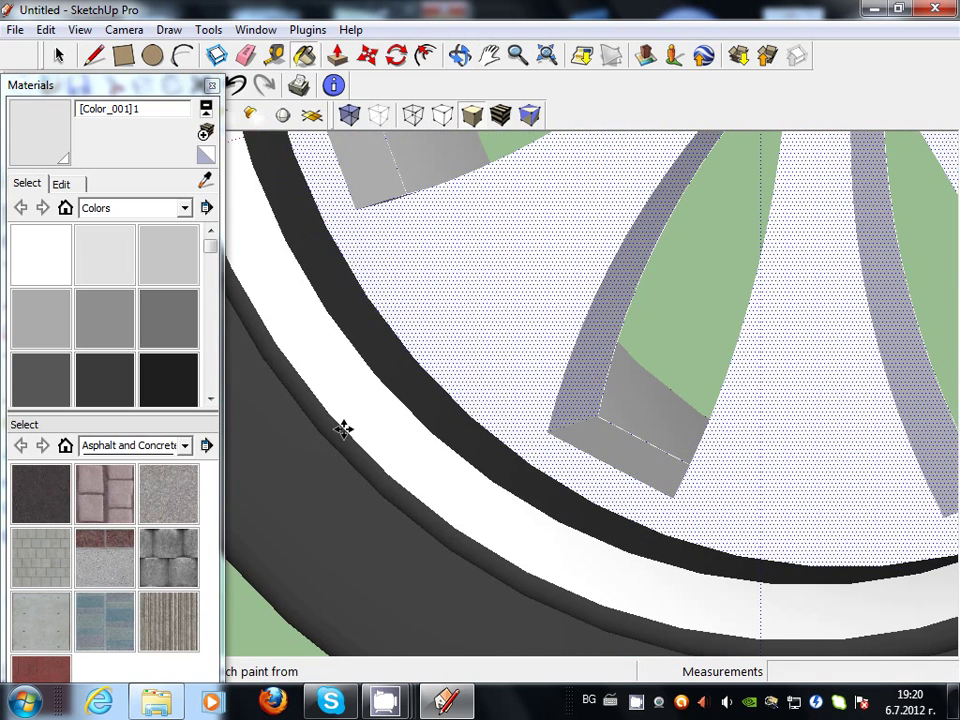
left_click(333, 431)
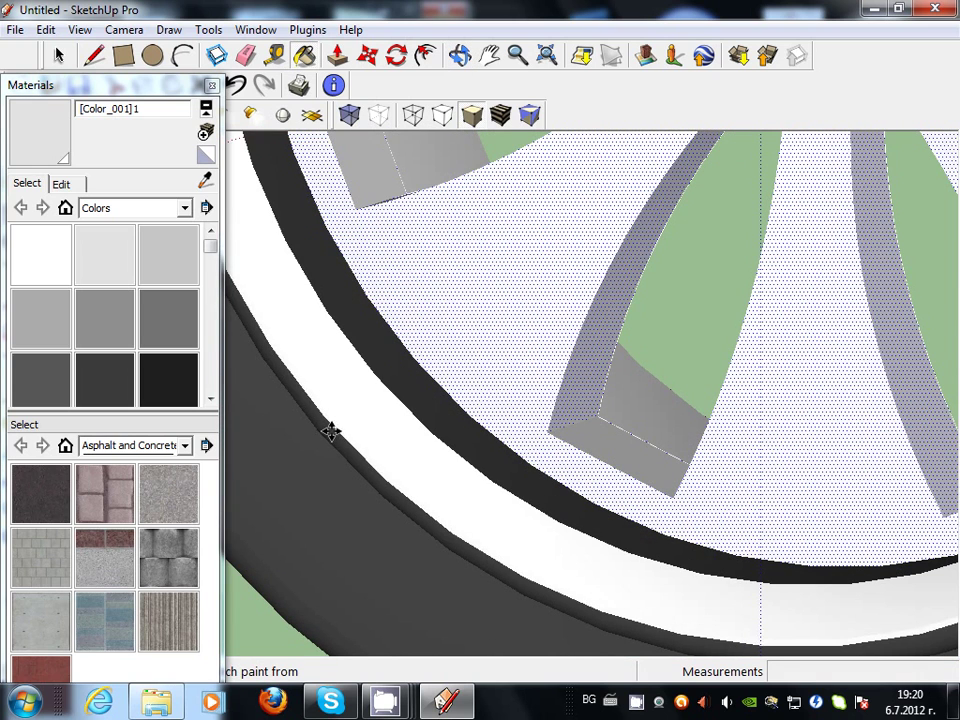
left_click(331, 433)
scroll(392, 380, "down", 2)
scroll(392, 380, "down", 3)
scroll(392, 380, "down", 3)
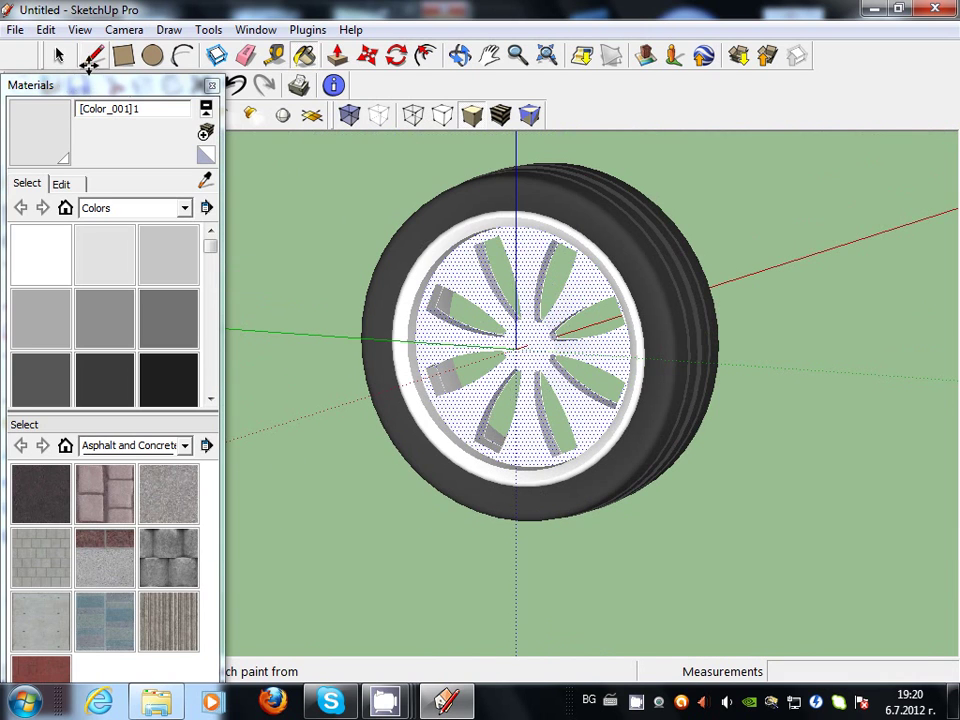
Close the Materials panel and orbit to a side view of the tread
left_click(210, 84)
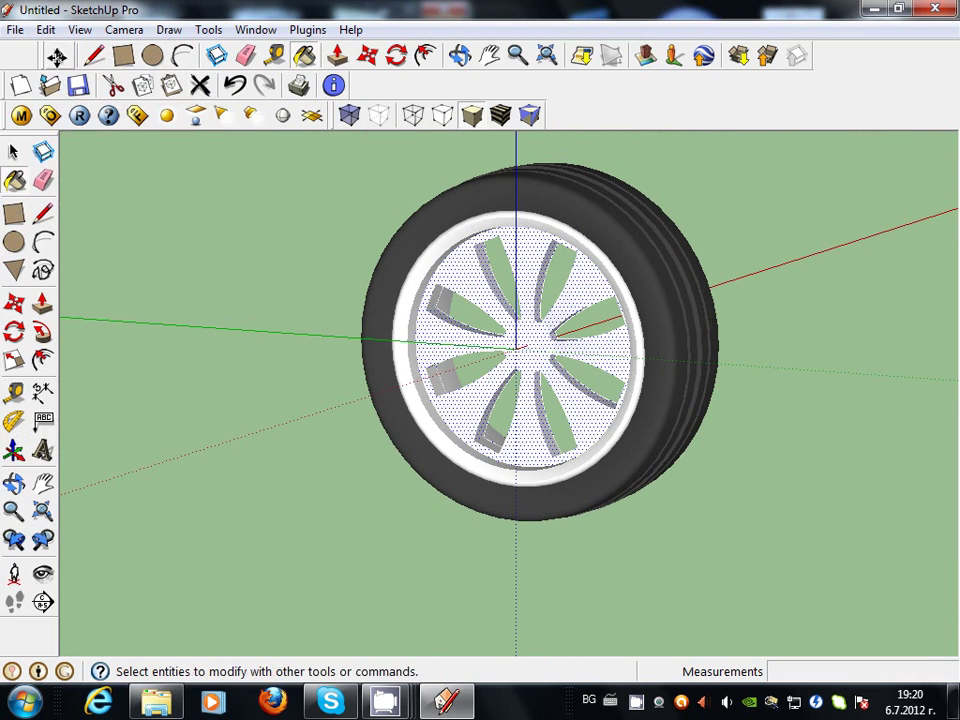
key("space")
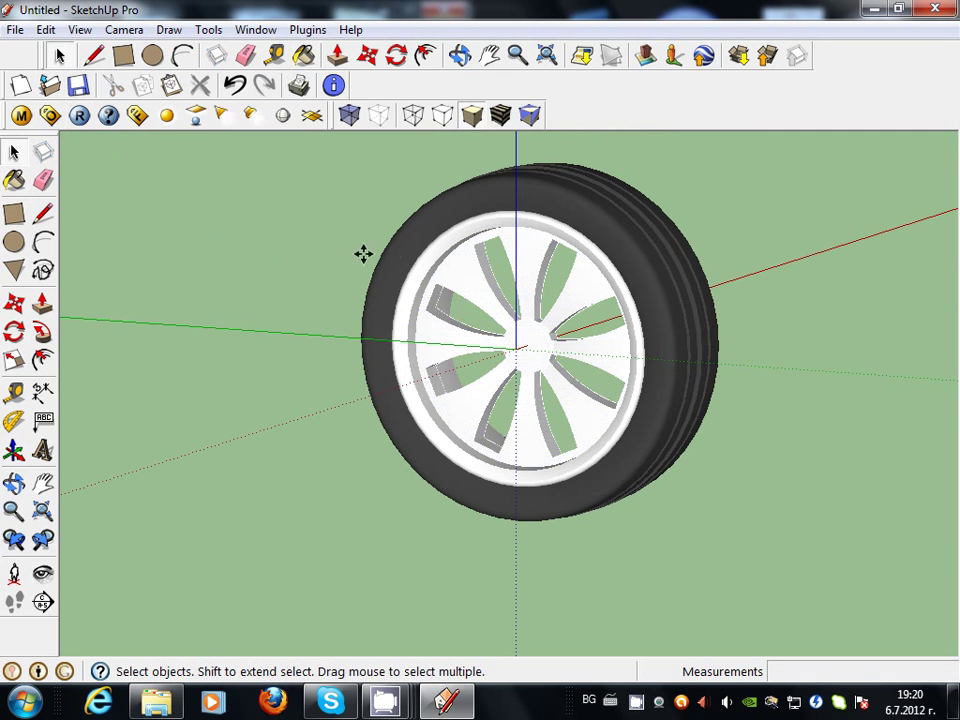
middle_click_drag(268, 253, 407, 214)
scroll(405, 215, "up", 1)
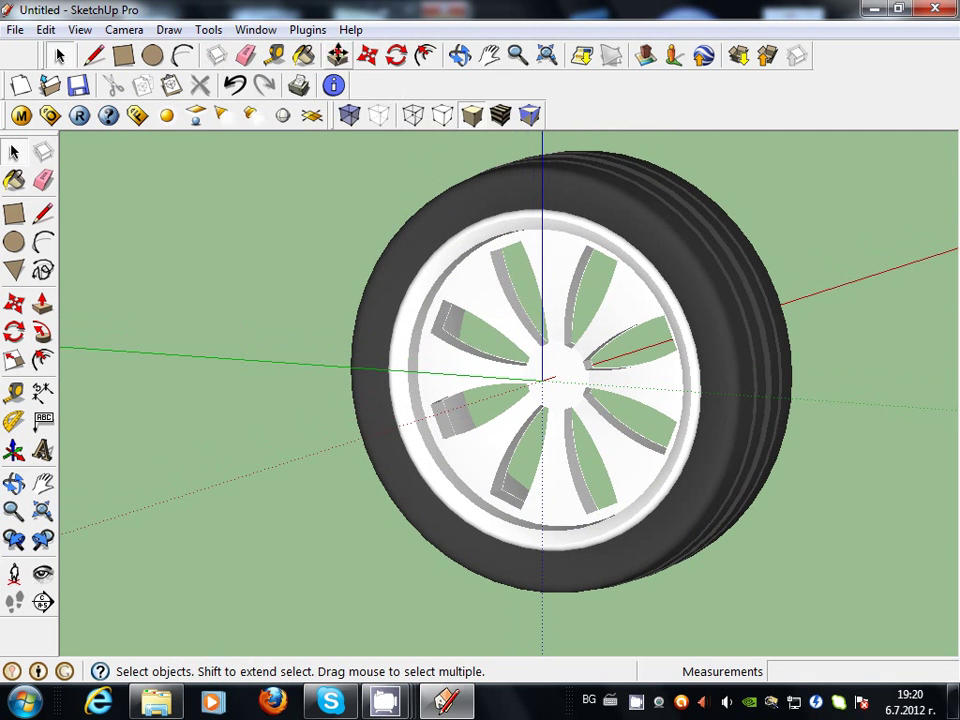
left_click(460, 55)
mouse_move(741, 368)
left_mouse_down()
mouse_move(647, 381)
mouse_move(349, 384)
mouse_move(473, 390)
mouse_move(519, 403)
left_mouse_up()
scroll(519, 402, "up", 2)
scroll(519, 402, "down", 2)
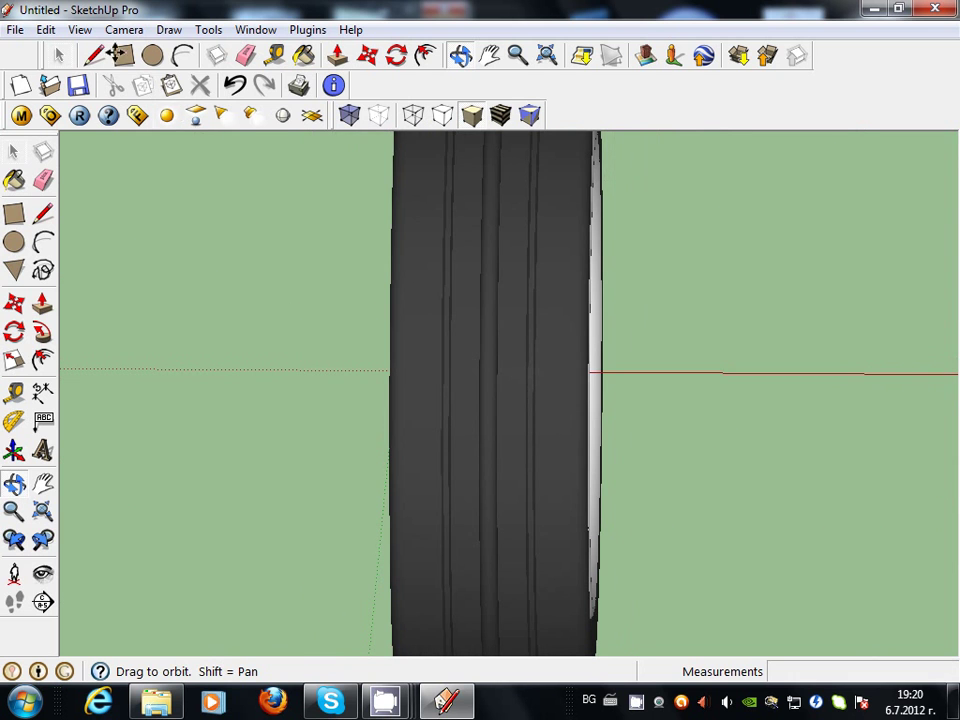
Switch the camera to Perspective, orbit to a three-quarter view, and apply Shaded with Textures
left_click(75, 29)
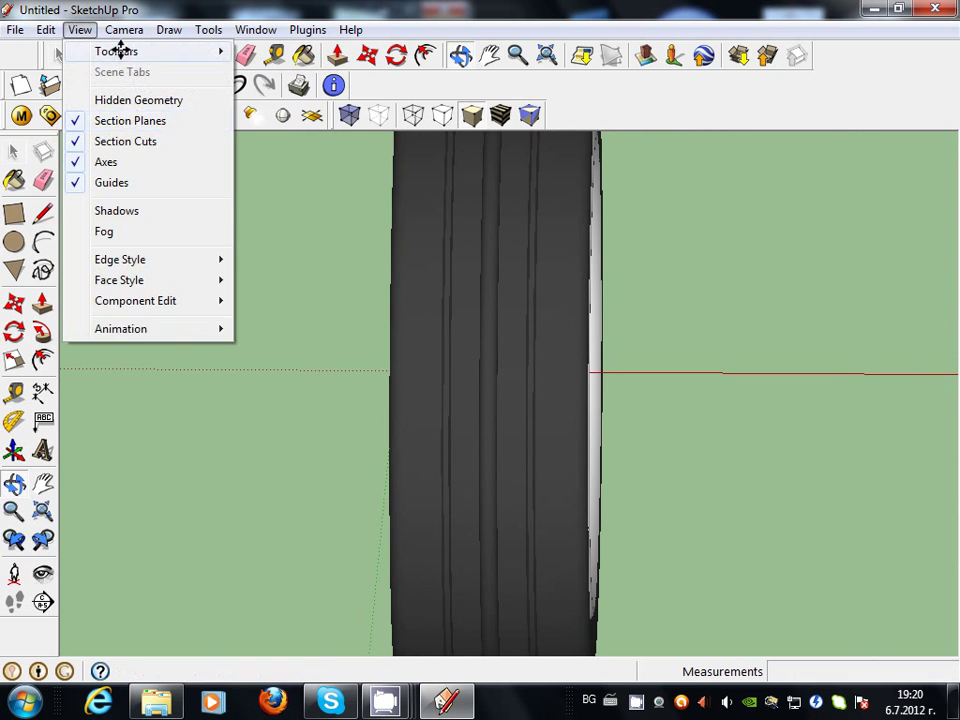
mouse_move(124, 29)
left_click(145, 138)
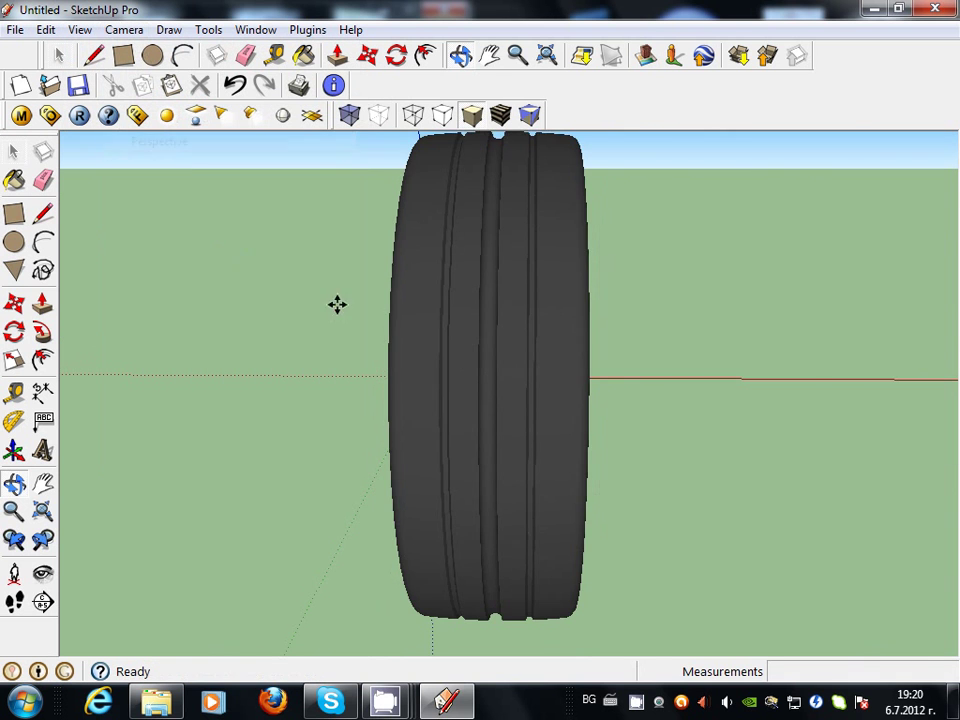
scroll(471, 366, "down", 1)
mouse_move(486, 375)
left_mouse_down()
mouse_move(343, 376)
mouse_move(441, 377)
left_mouse_up()
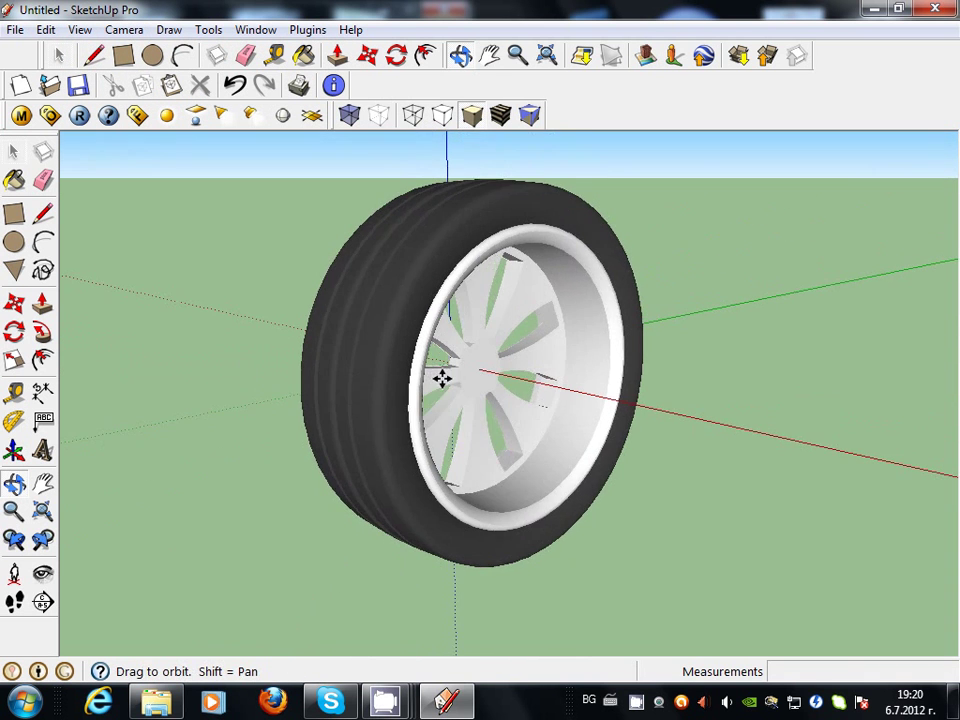
mouse_move(374, 340)
left_mouse_down()
mouse_move(643, 467)
mouse_move(480, 369)
mouse_move(723, 220)
mouse_move(456, 392)
mouse_move(390, 467)
mouse_move(763, 523)
mouse_move(763, 407)
mouse_move(551, 407)
mouse_move(493, 559)
mouse_move(509, 662)
mouse_move(703, 651)
mouse_move(810, 519)
mouse_move(797, 459)
mouse_move(202, 465)
left_mouse_up()
mouse_move(609, 380)
left_mouse_down()
mouse_move(482, 450)
mouse_move(636, 122)
left_mouse_up()
left_click(500, 114)
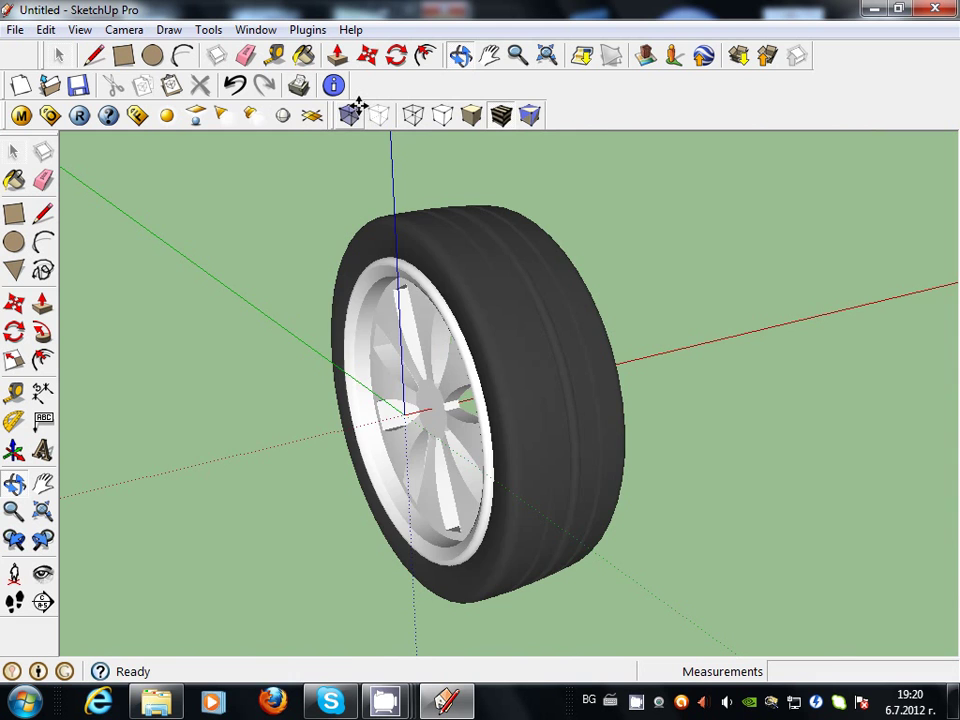
Turn on X-ray and orbit around the wheel to inspect the eight spoke openings from several angles
left_click(350, 114)
mouse_move(370, 330)
left_mouse_down()
mouse_move(508, 373)
mouse_move(759, 306)
left_mouse_up()
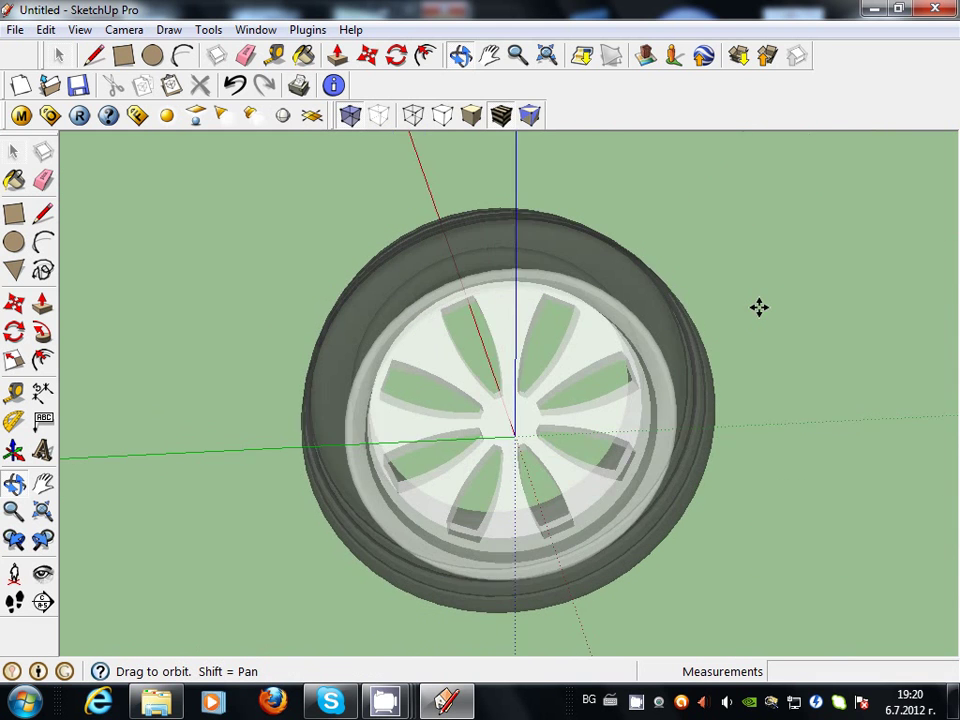
mouse_move(391, 416)
left_mouse_down()
mouse_move(551, 471)
mouse_move(810, 384)
mouse_move(782, 334)
mouse_move(619, 338)
mouse_move(782, 456)
mouse_move(831, 461)
mouse_move(718, 467)
mouse_move(665, 528)
mouse_move(344, 473)
left_mouse_up()
mouse_move(585, 413)
left_mouse_down()
mouse_move(480, 426)
mouse_move(242, 362)
mouse_move(223, 291)
mouse_move(380, 160)
mouse_move(591, 159)
mouse_move(794, 344)
left_mouse_up()
mouse_move(439, 365)
left_mouse_down()
mouse_move(377, 403)
mouse_move(561, 426)
mouse_move(386, 390)
mouse_move(489, 422)
mouse_move(598, 366)
mouse_move(593, 345)
left_mouse_up()
scroll(386, 391, "up", 3)
scroll(593, 340, "down", 3)
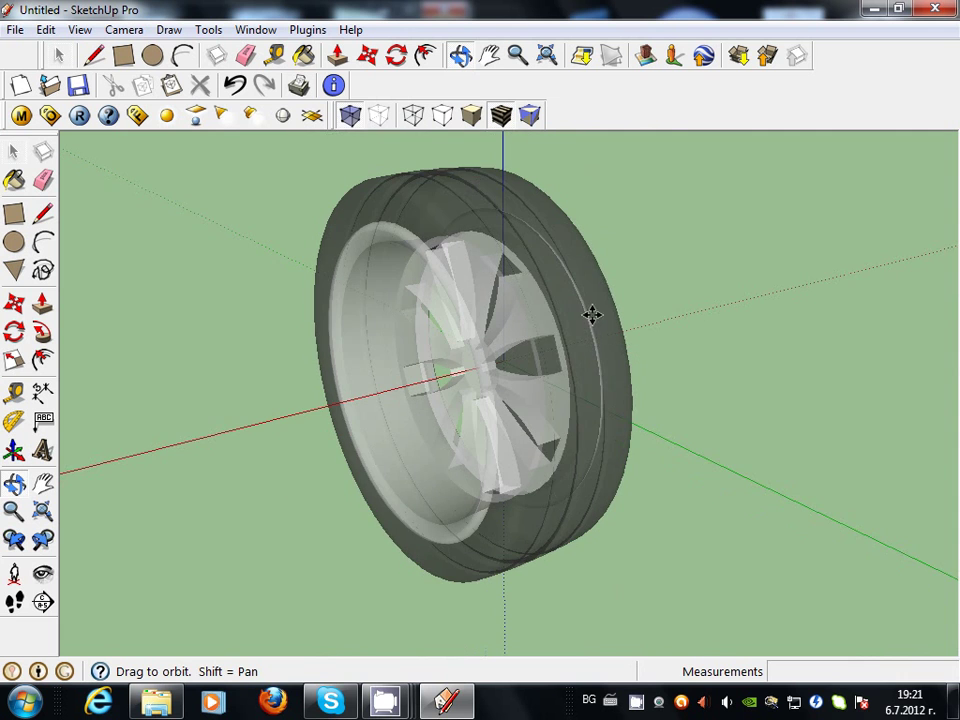
mouse_move(436, 360)
left_mouse_down()
mouse_move(694, 304)
mouse_move(722, 288)
left_mouse_up()
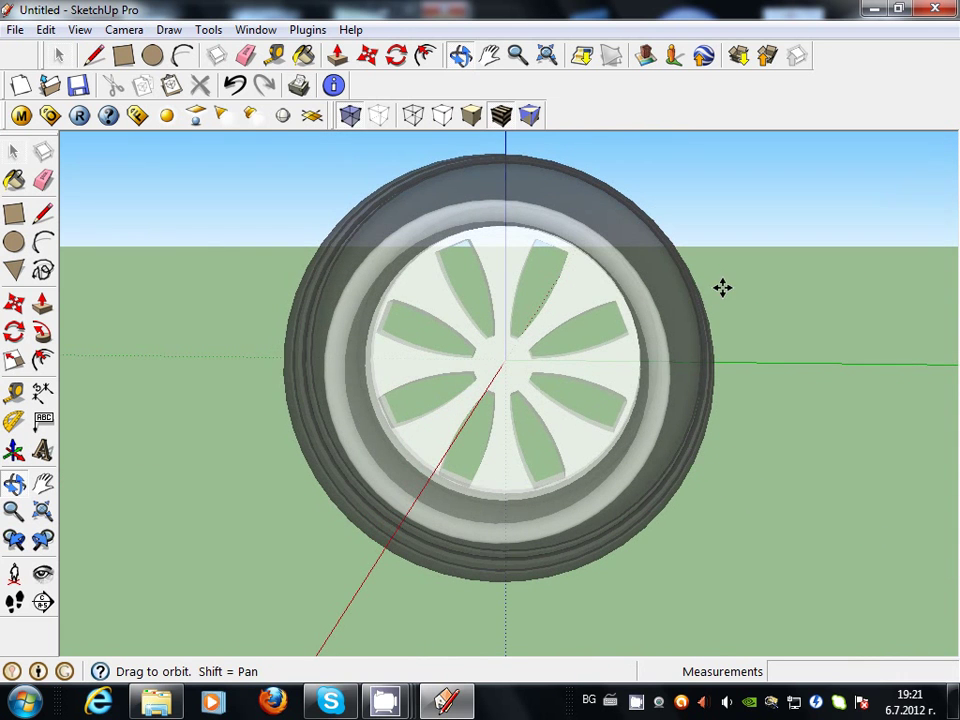
Turn X-ray off and zoom in on the solid wheel with its white rim and dark tyre
left_click(349, 115)
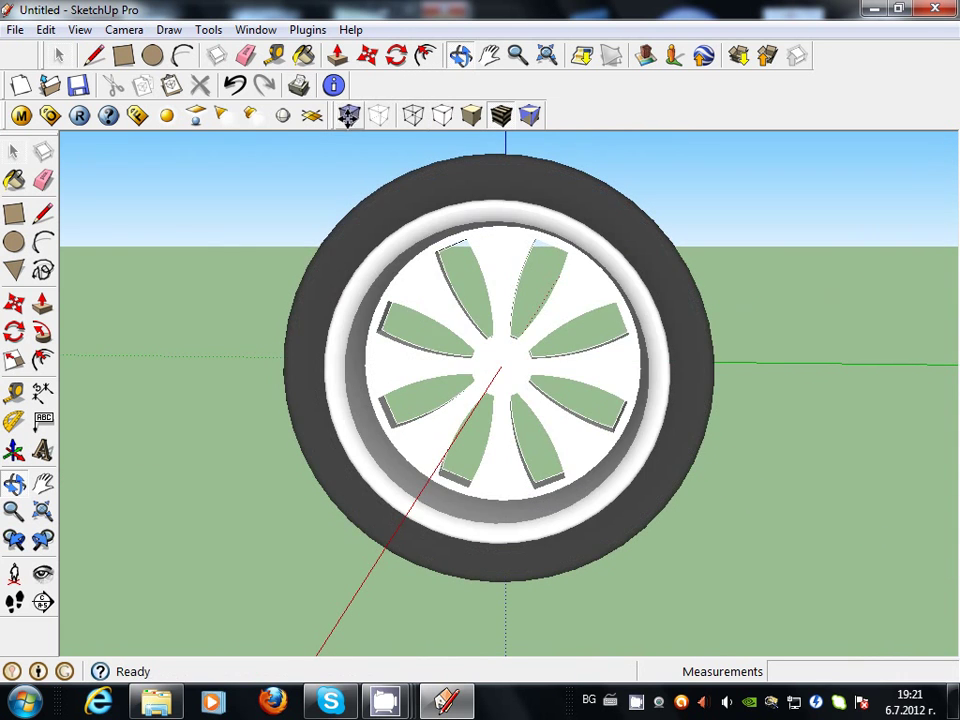
mouse_move(396, 358)
left_mouse_down()
mouse_move(720, 394)
mouse_move(491, 352)
mouse_move(609, 390)
mouse_move(411, 376)
mouse_move(598, 356)
mouse_move(730, 272)
mouse_move(568, 375)
mouse_move(510, 386)
left_mouse_up()
scroll(469, 366, "up", 3)
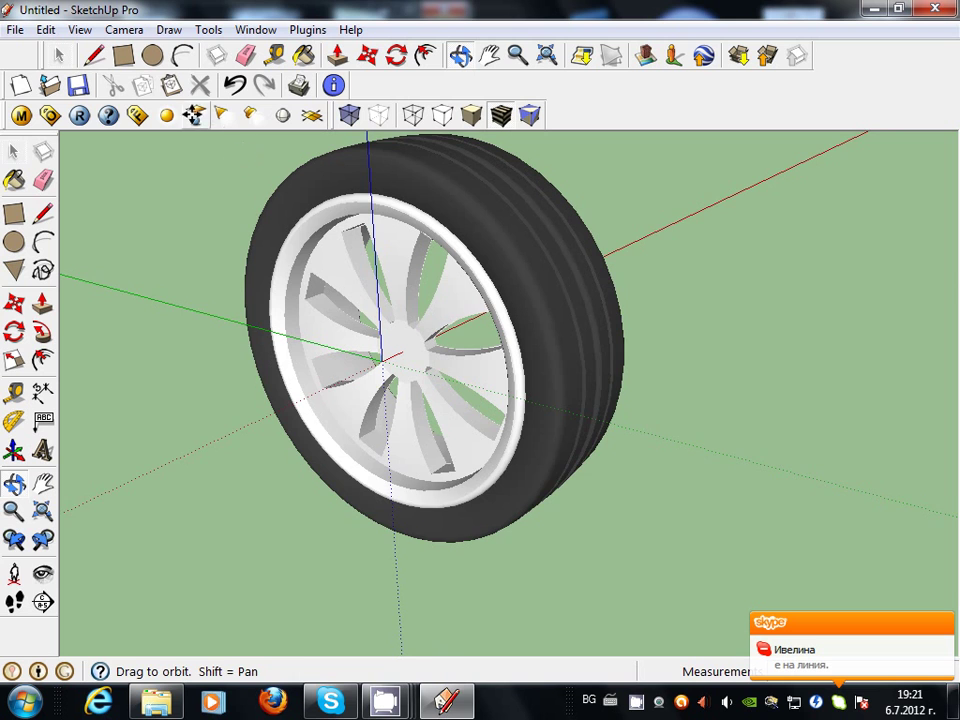
scroll(215, 140, "up", 1)
scroll(208, 163, "up", 1)
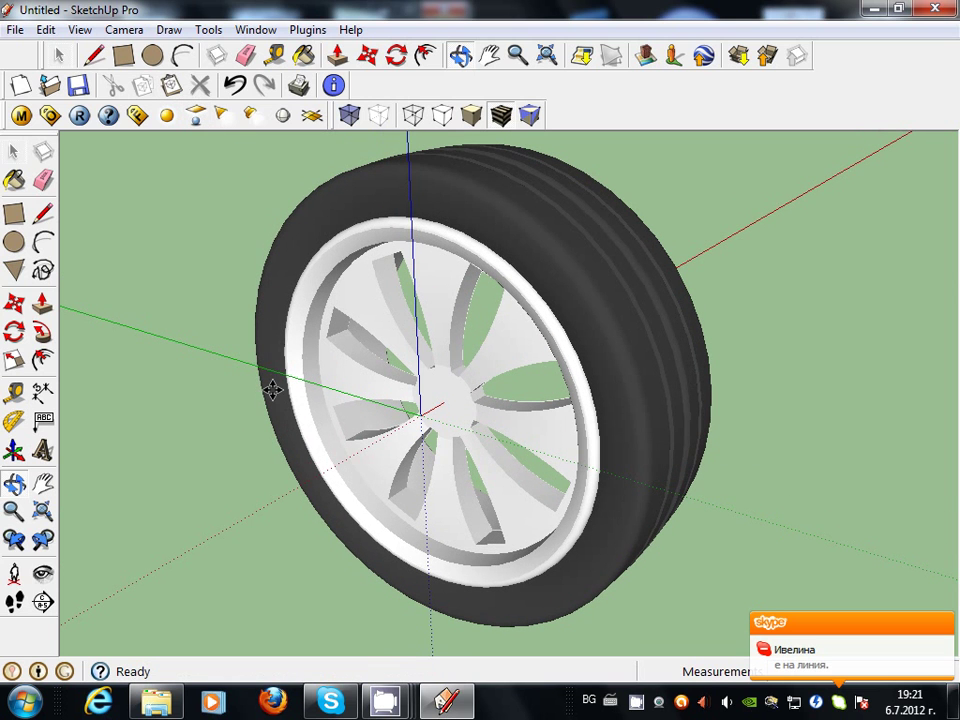